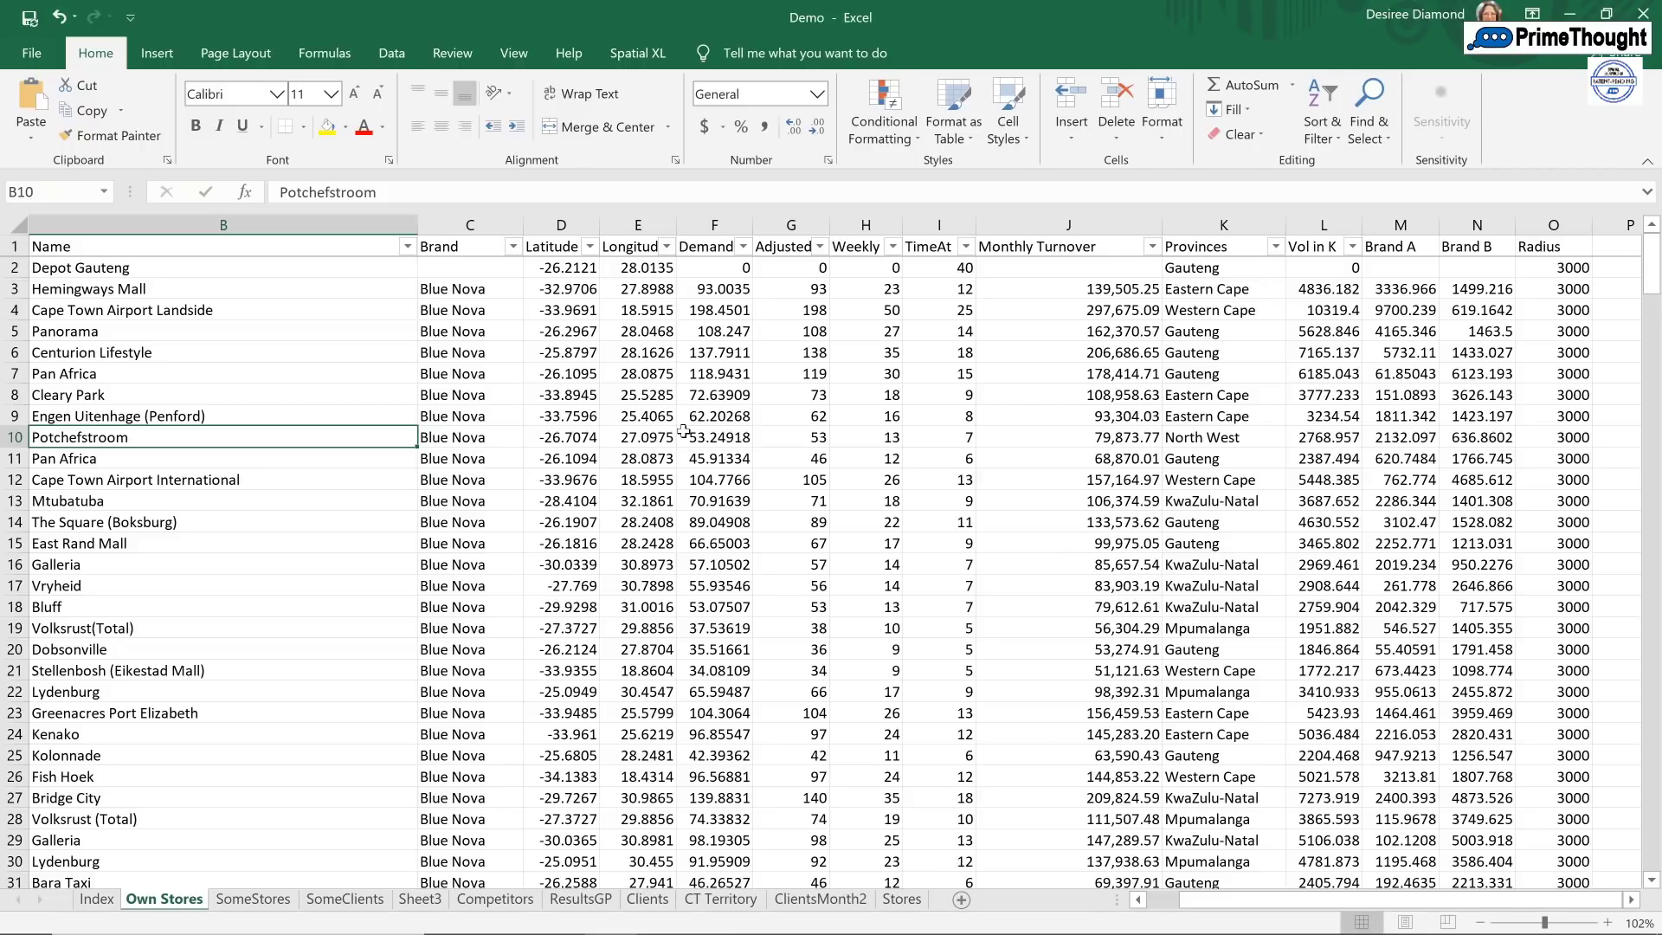
- Show the SpatialXL map pane beside the Own Stores worksheet
left_click(655, 59)
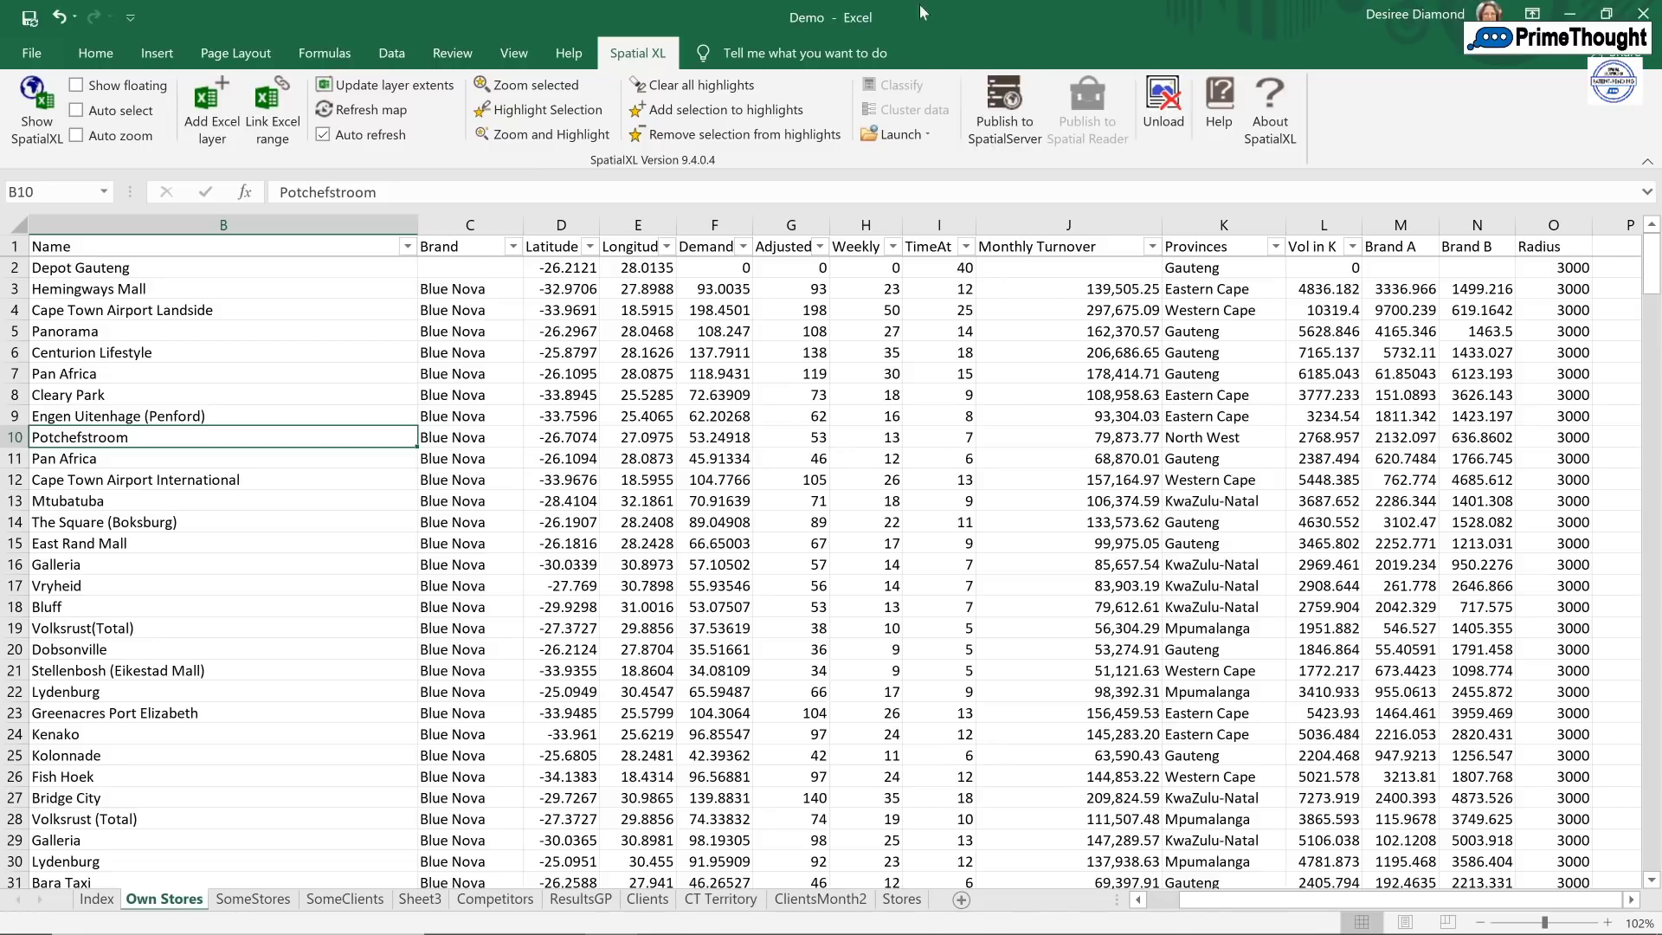
left_click(41, 118)
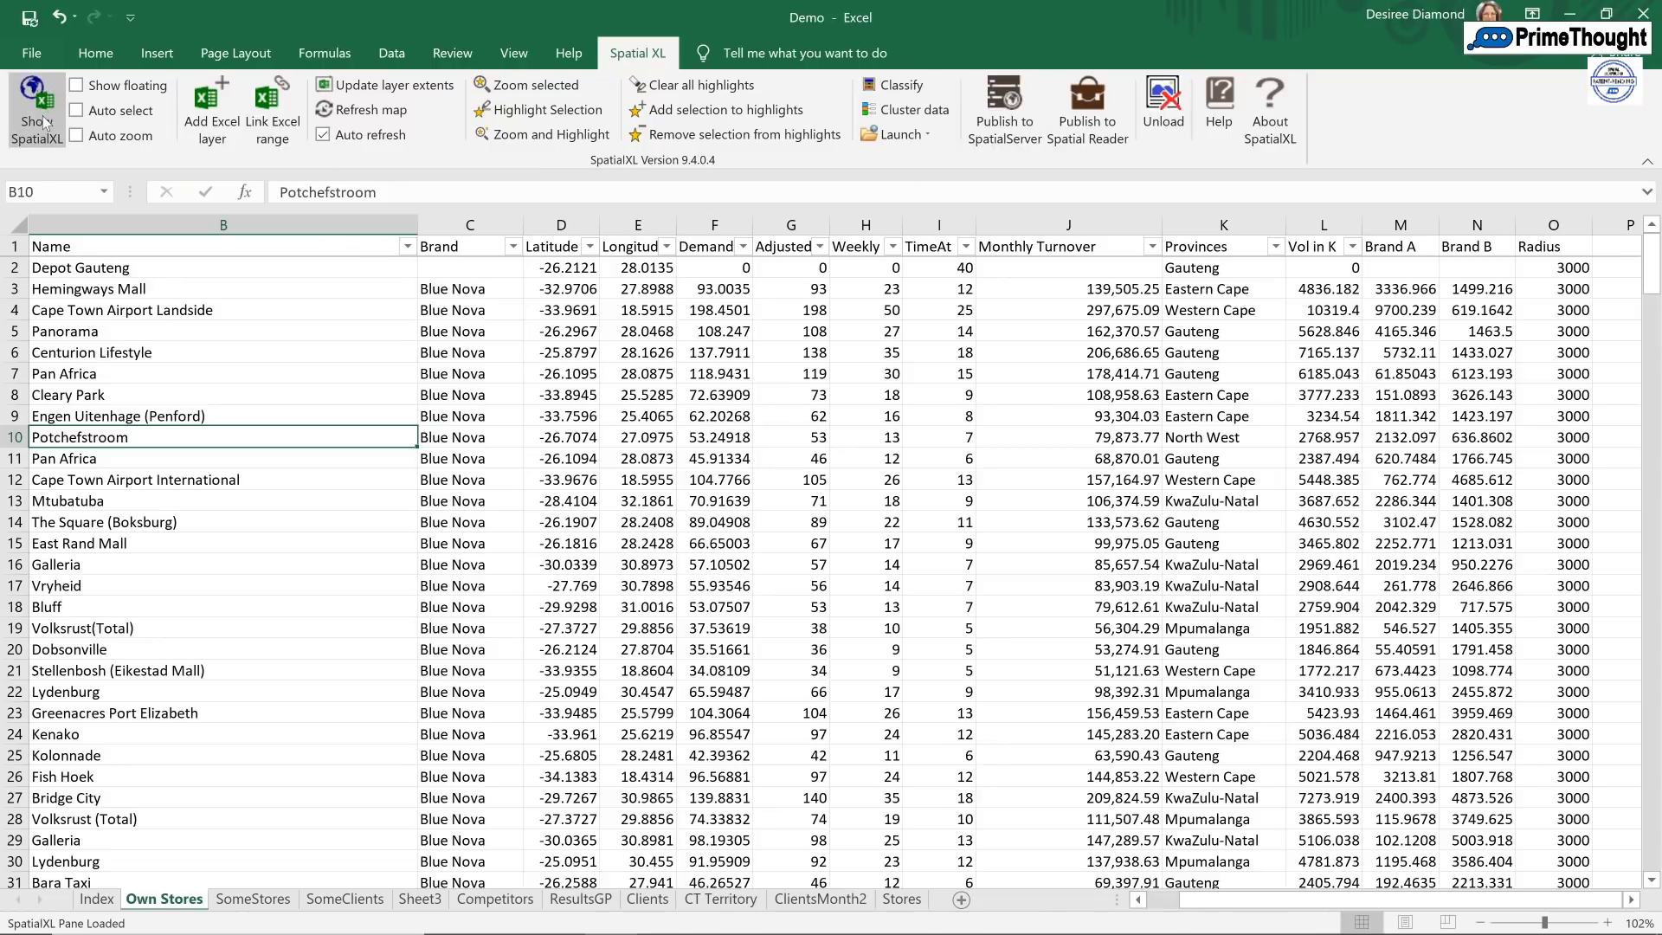
left_click(41, 121)
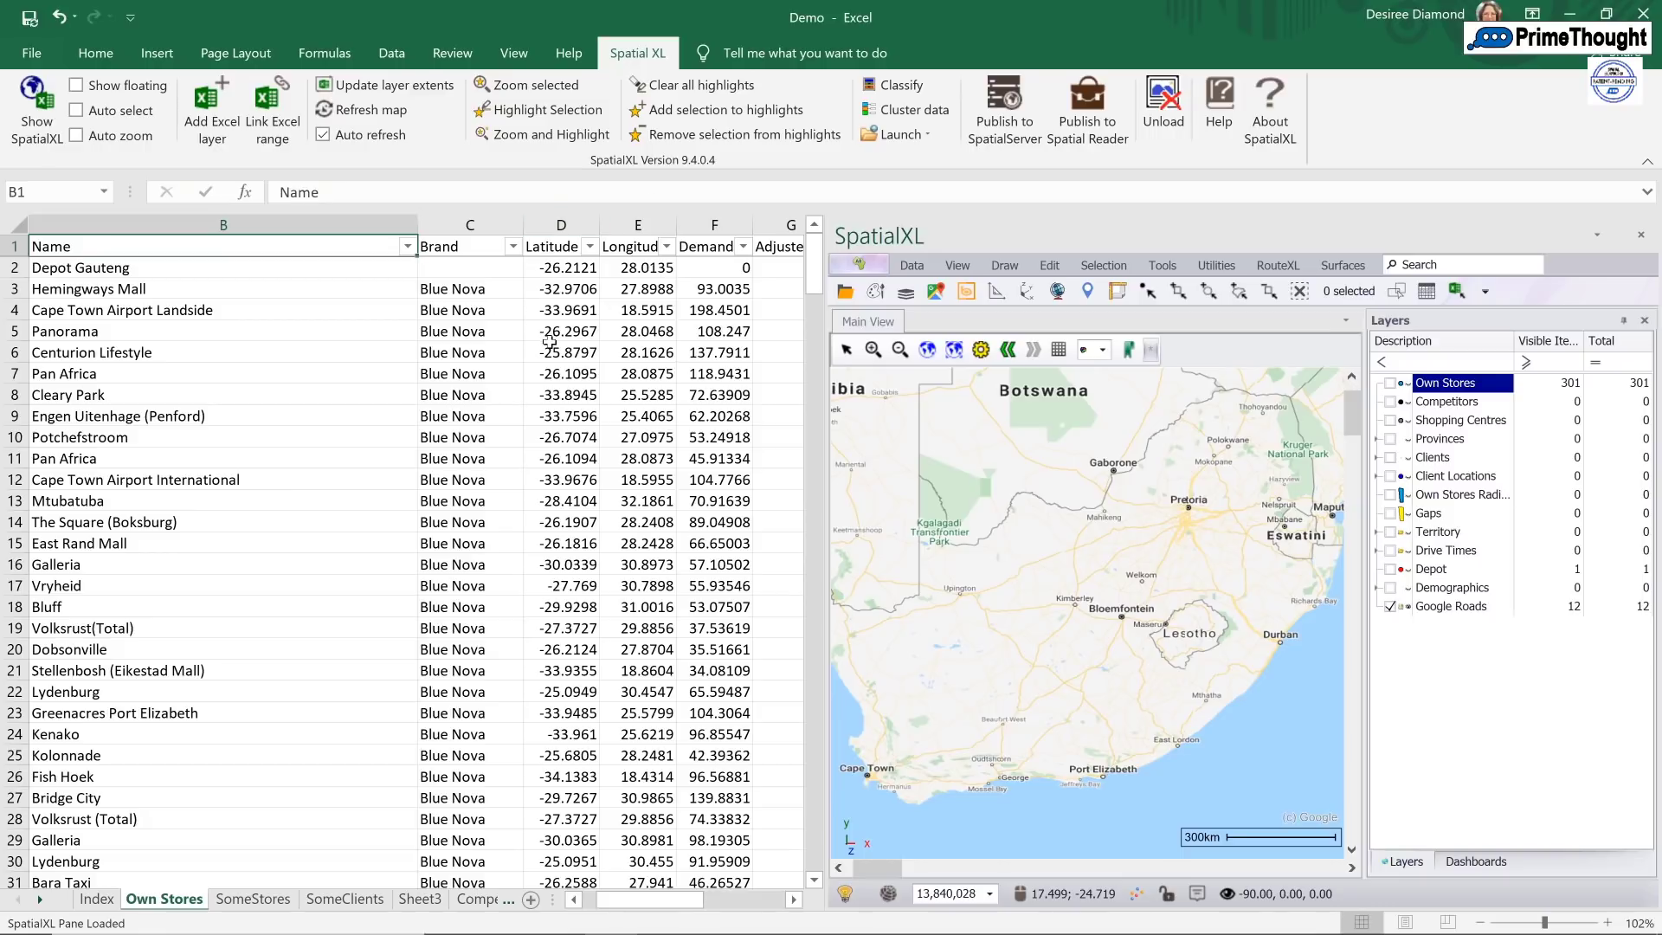
- Add the Own Stores data to the map as an Excel layer with default styling, and remove that layer without saving
left_click(216, 117)
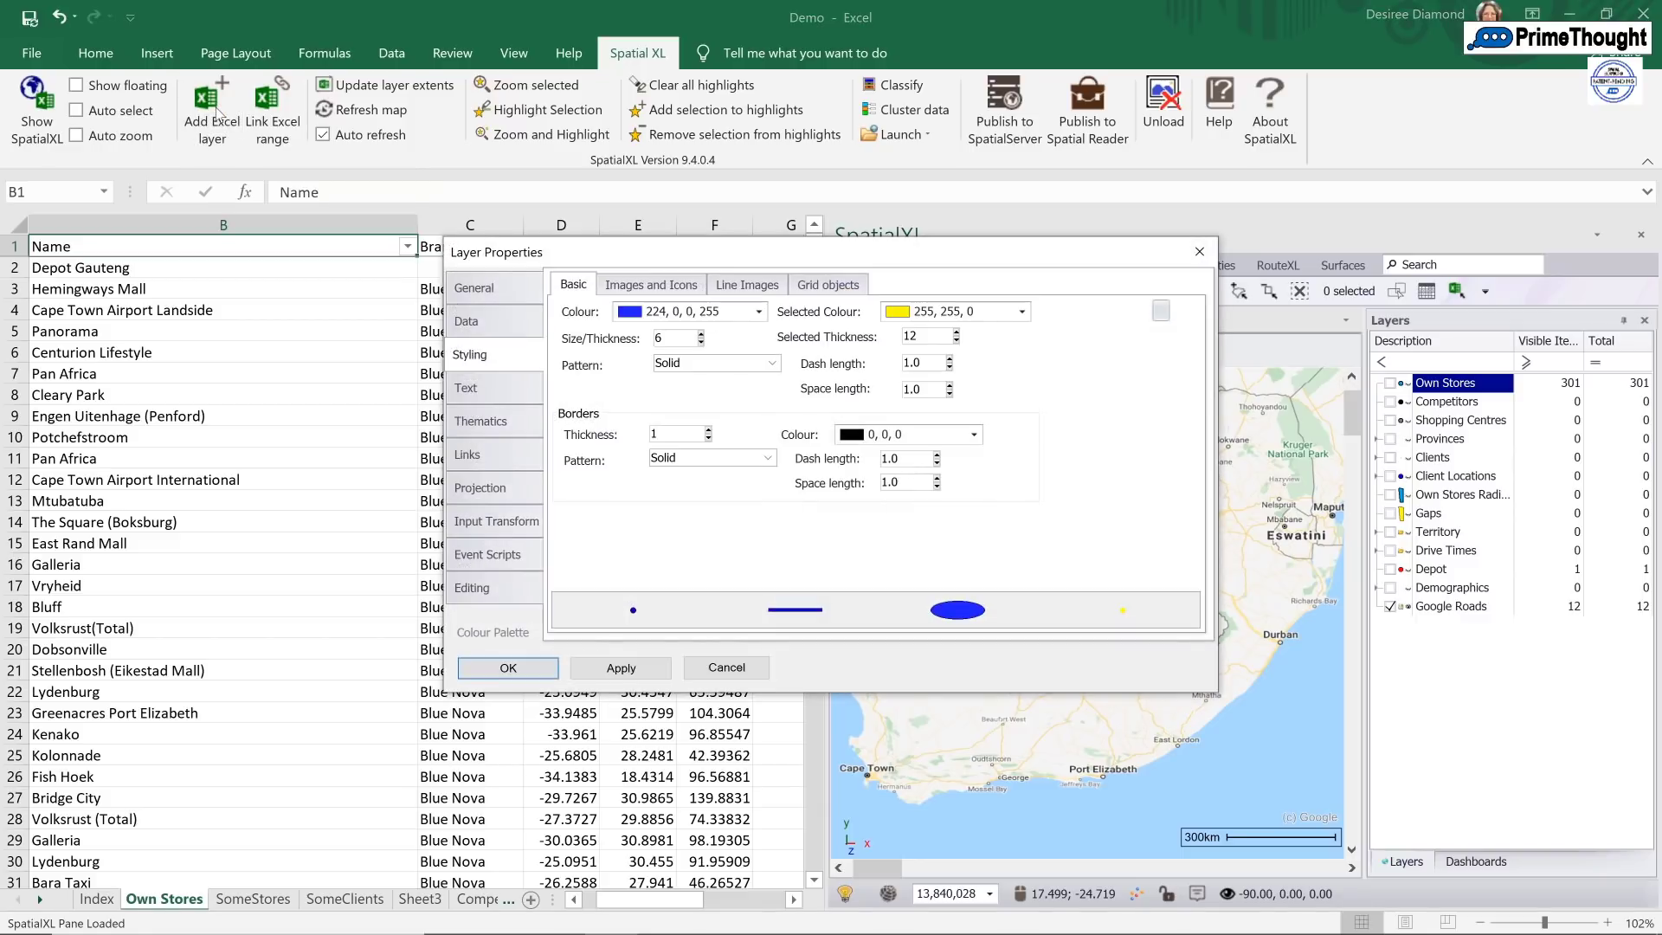
left_click(499, 665)
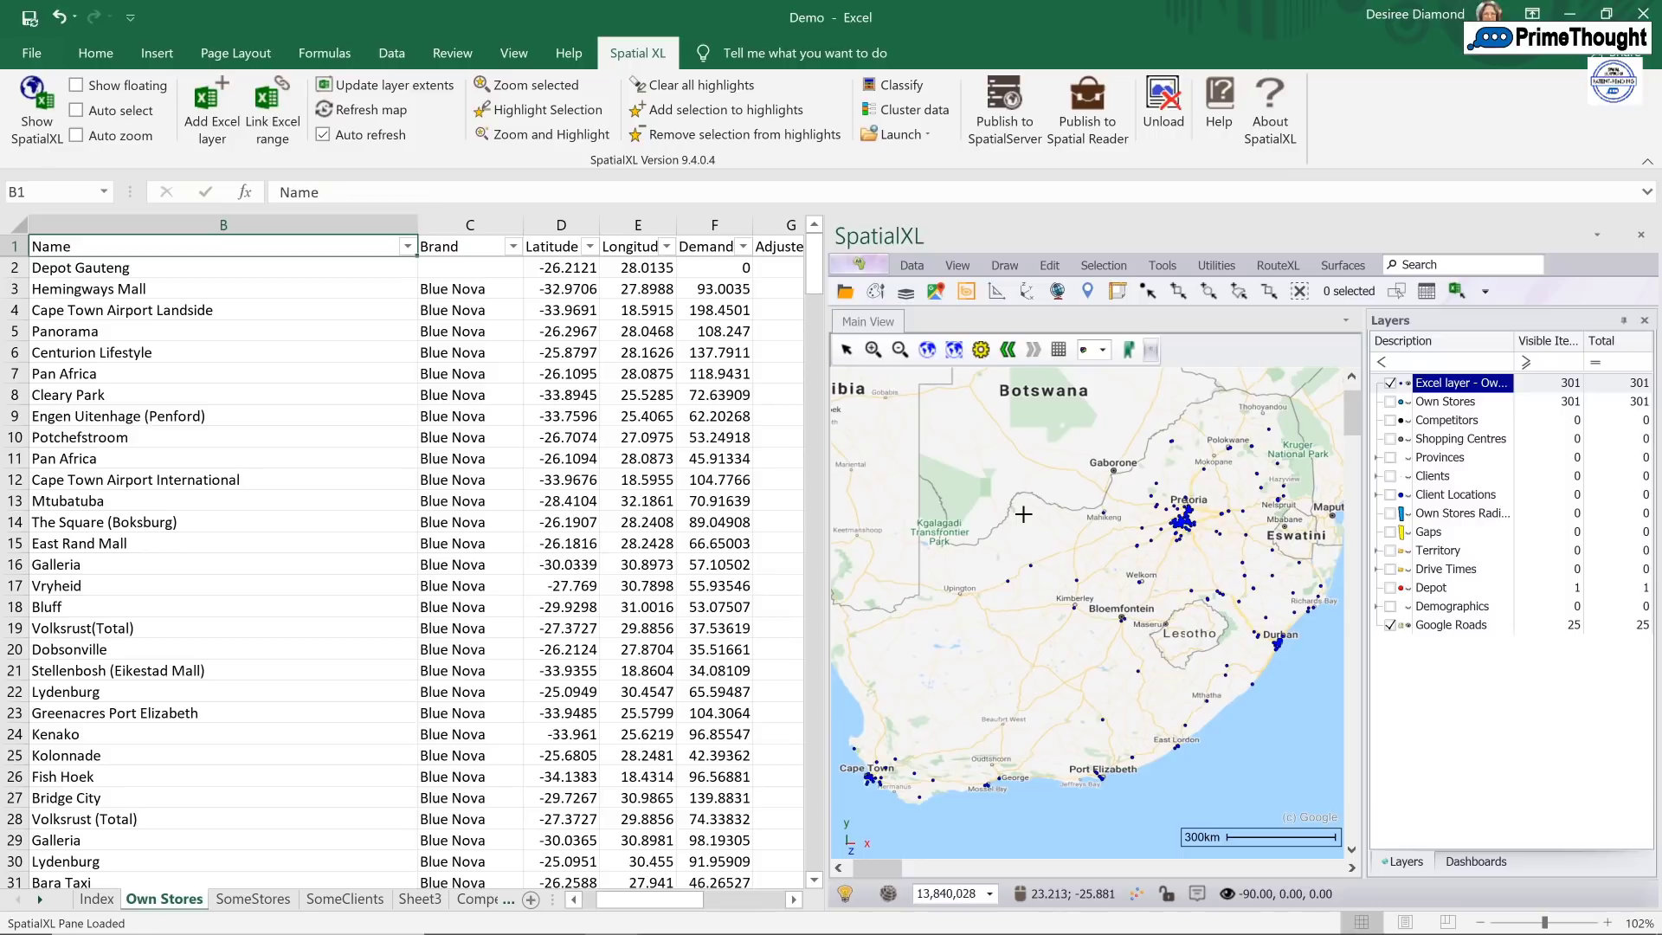
right_click(1432, 388)
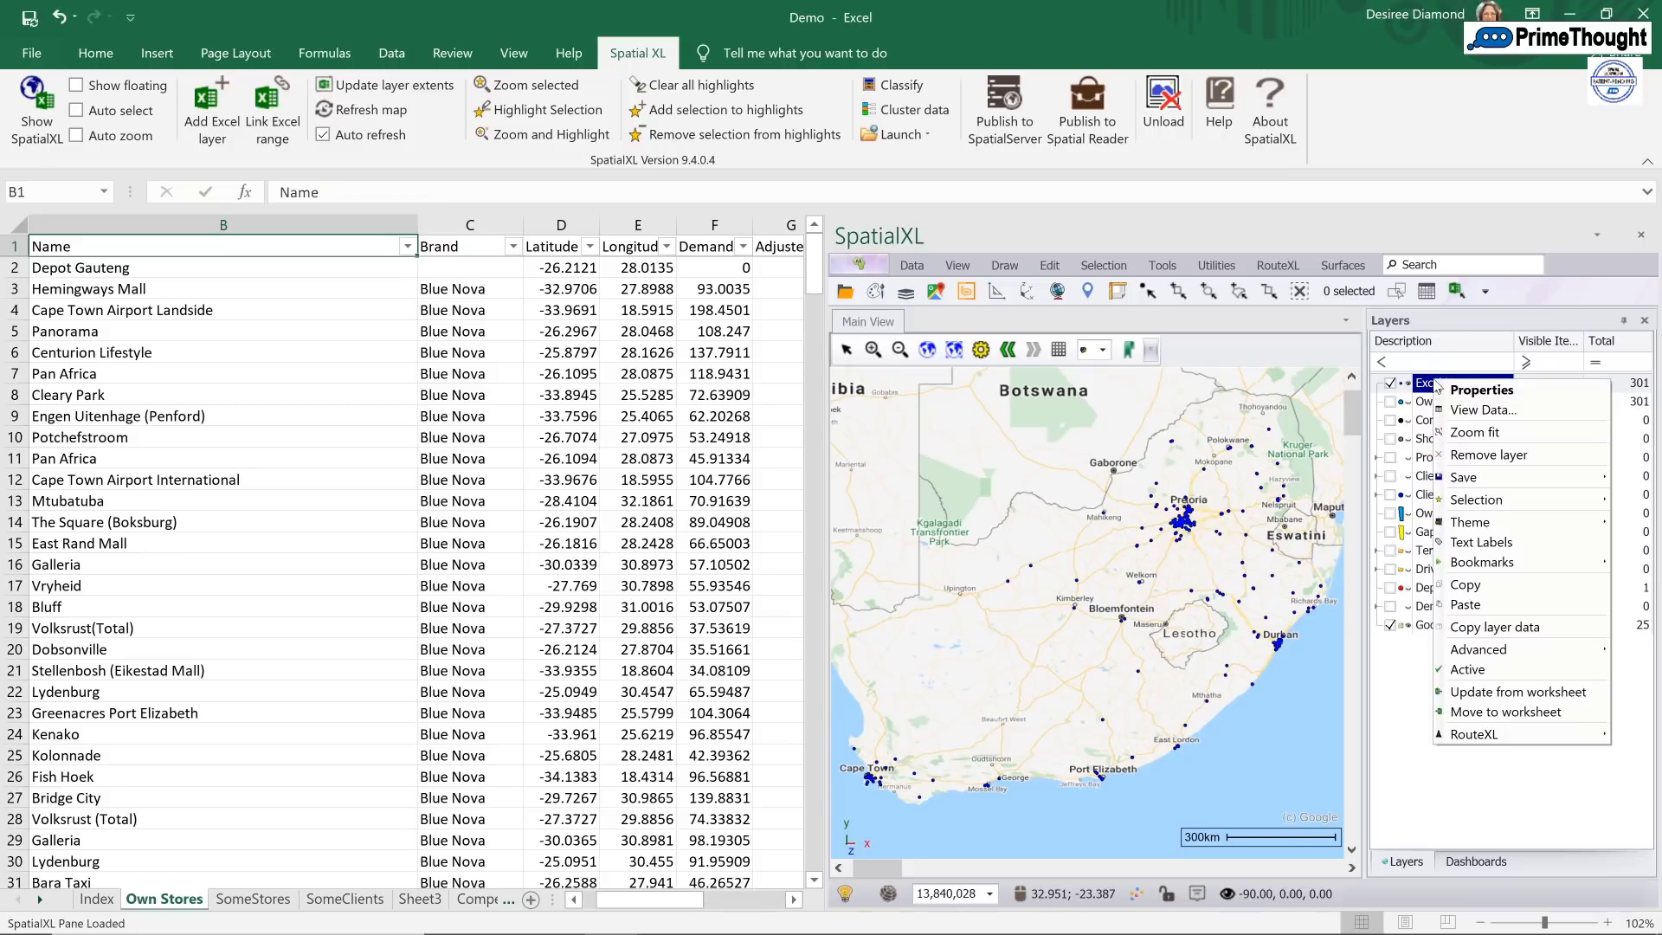
left_click(1482, 455)
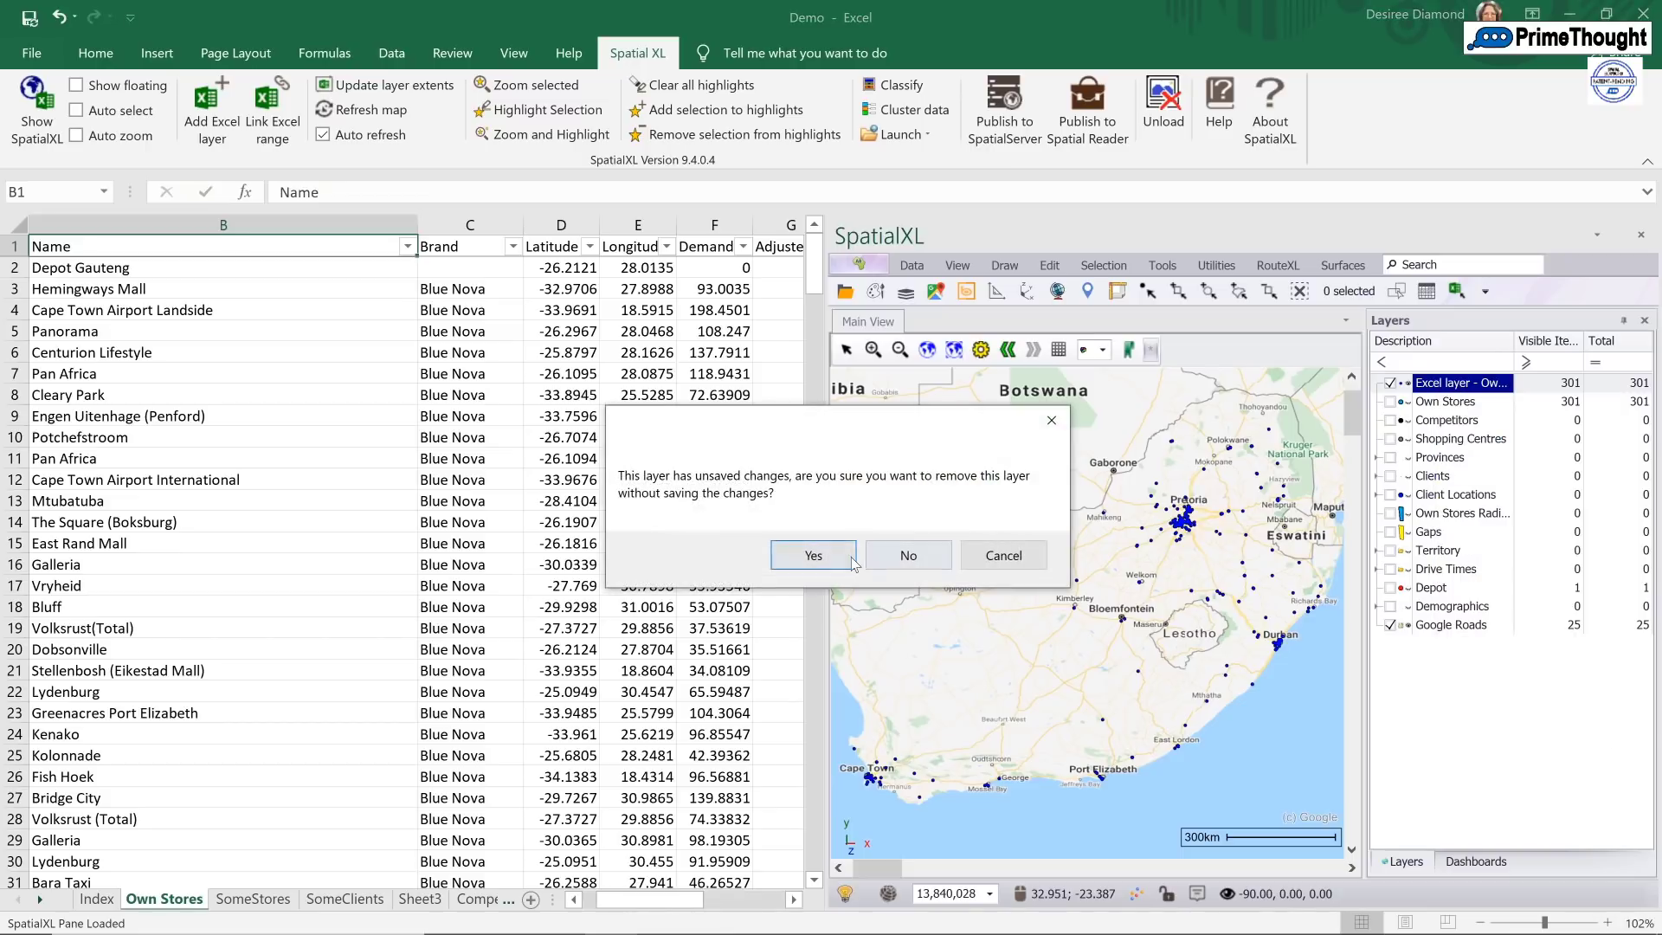
left_click(814, 555)
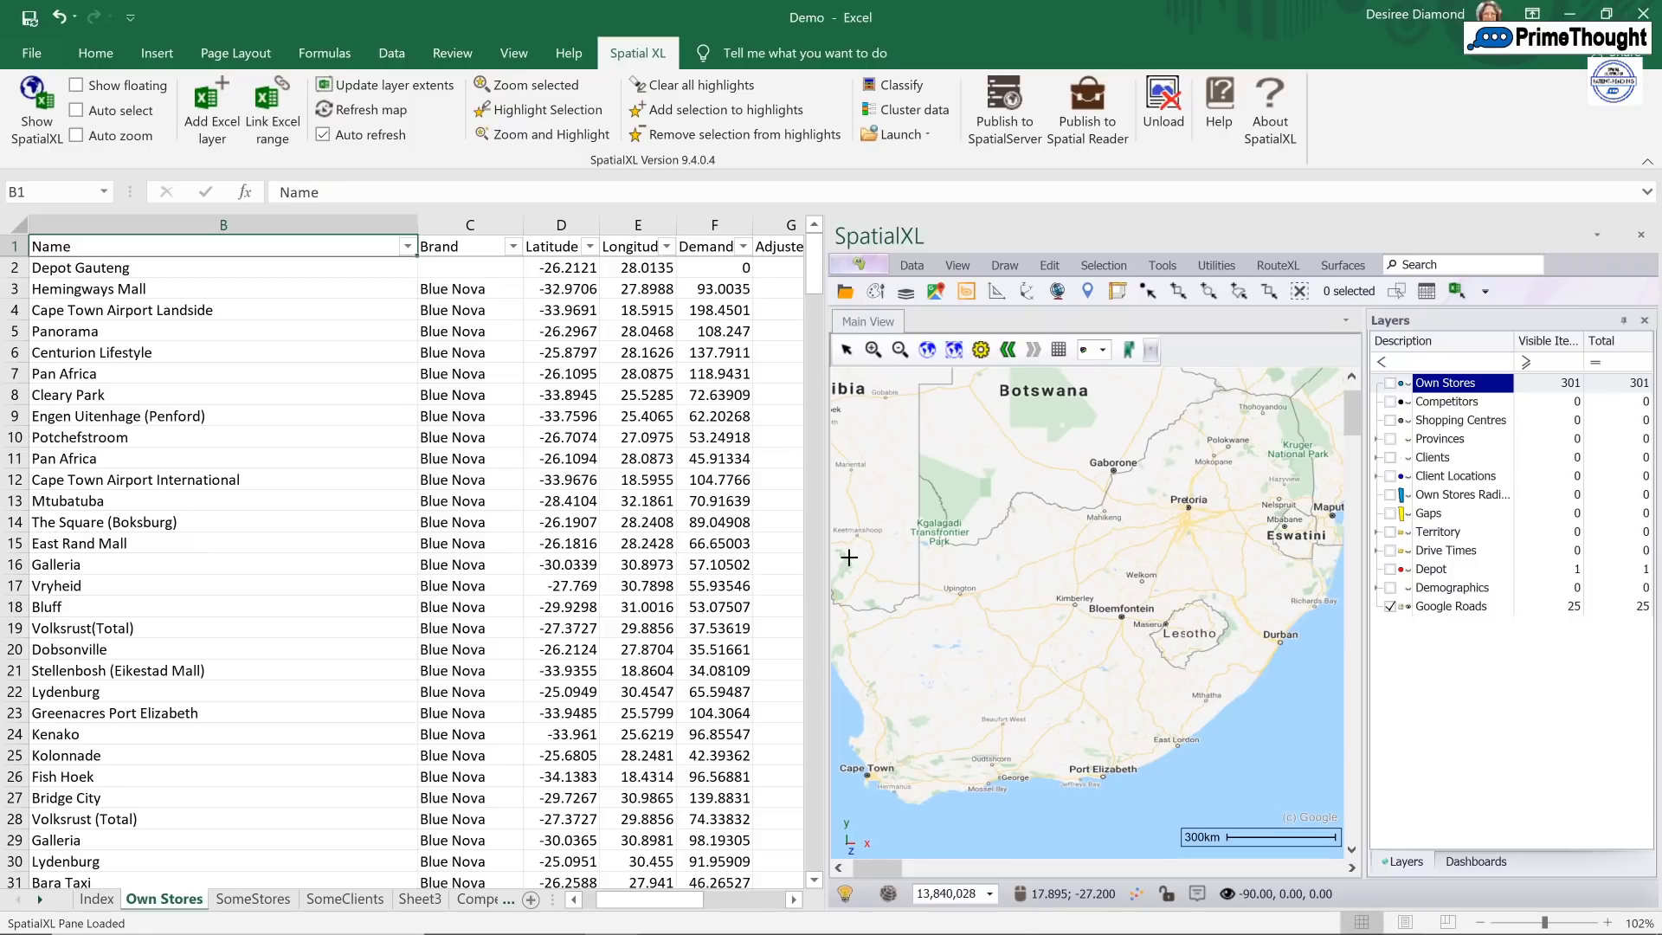
- Open the storyboards and display the country-wide overview of own stores with their brand logo markers
left_click(859, 268)
left_click(865, 294)
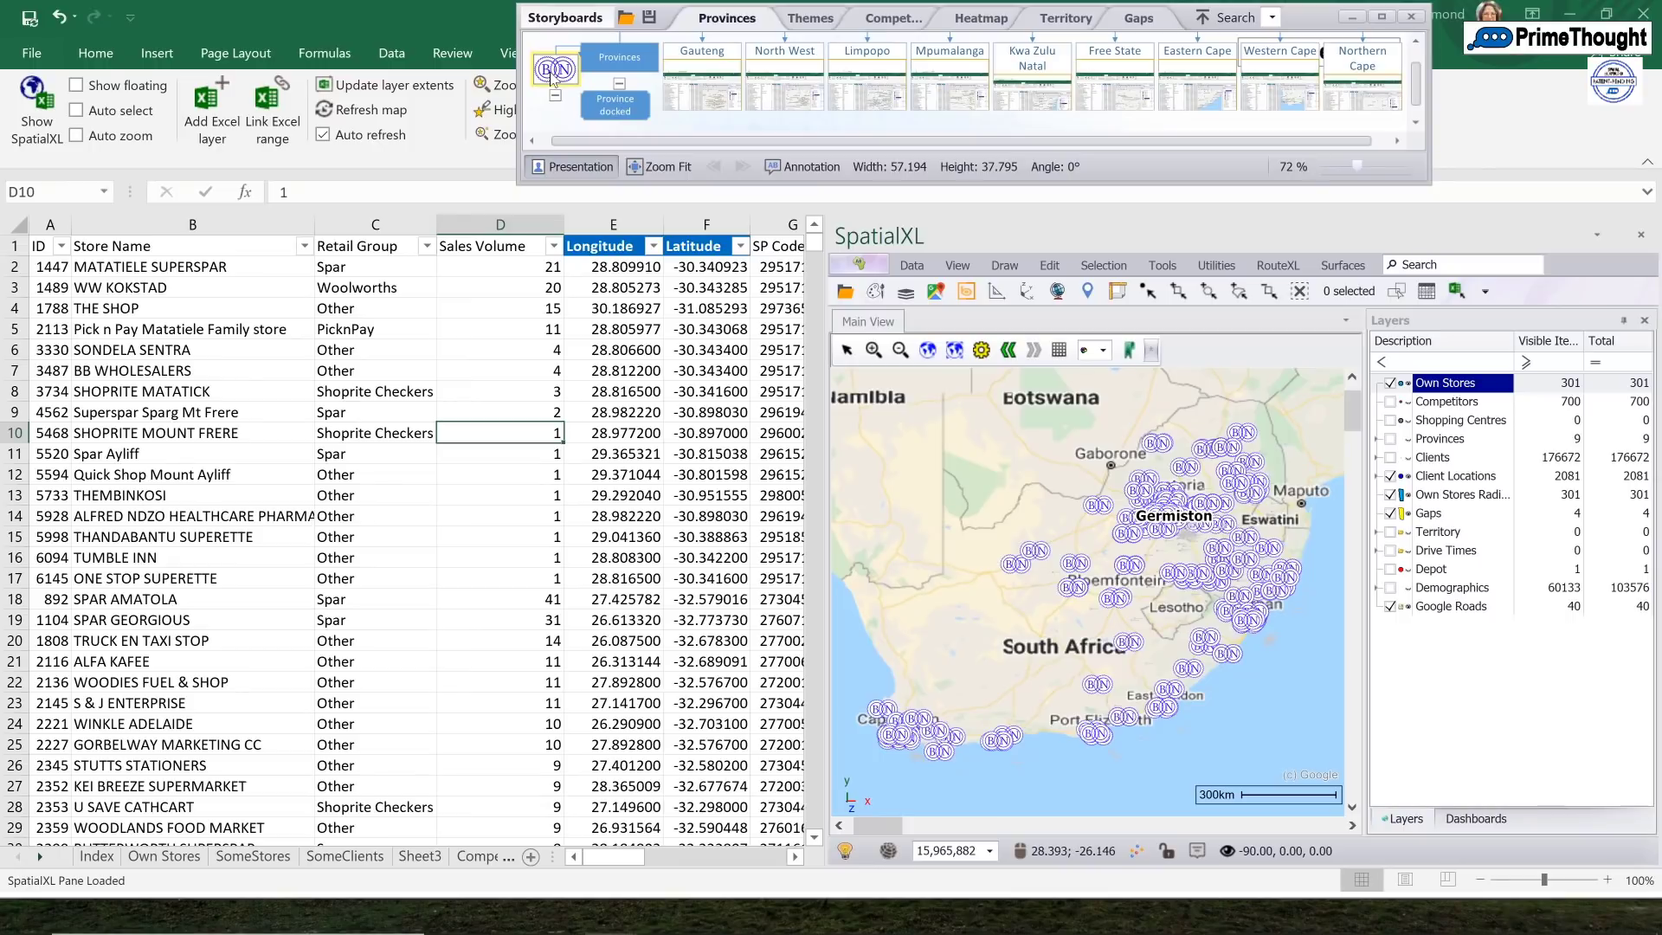
left_click(554, 73)
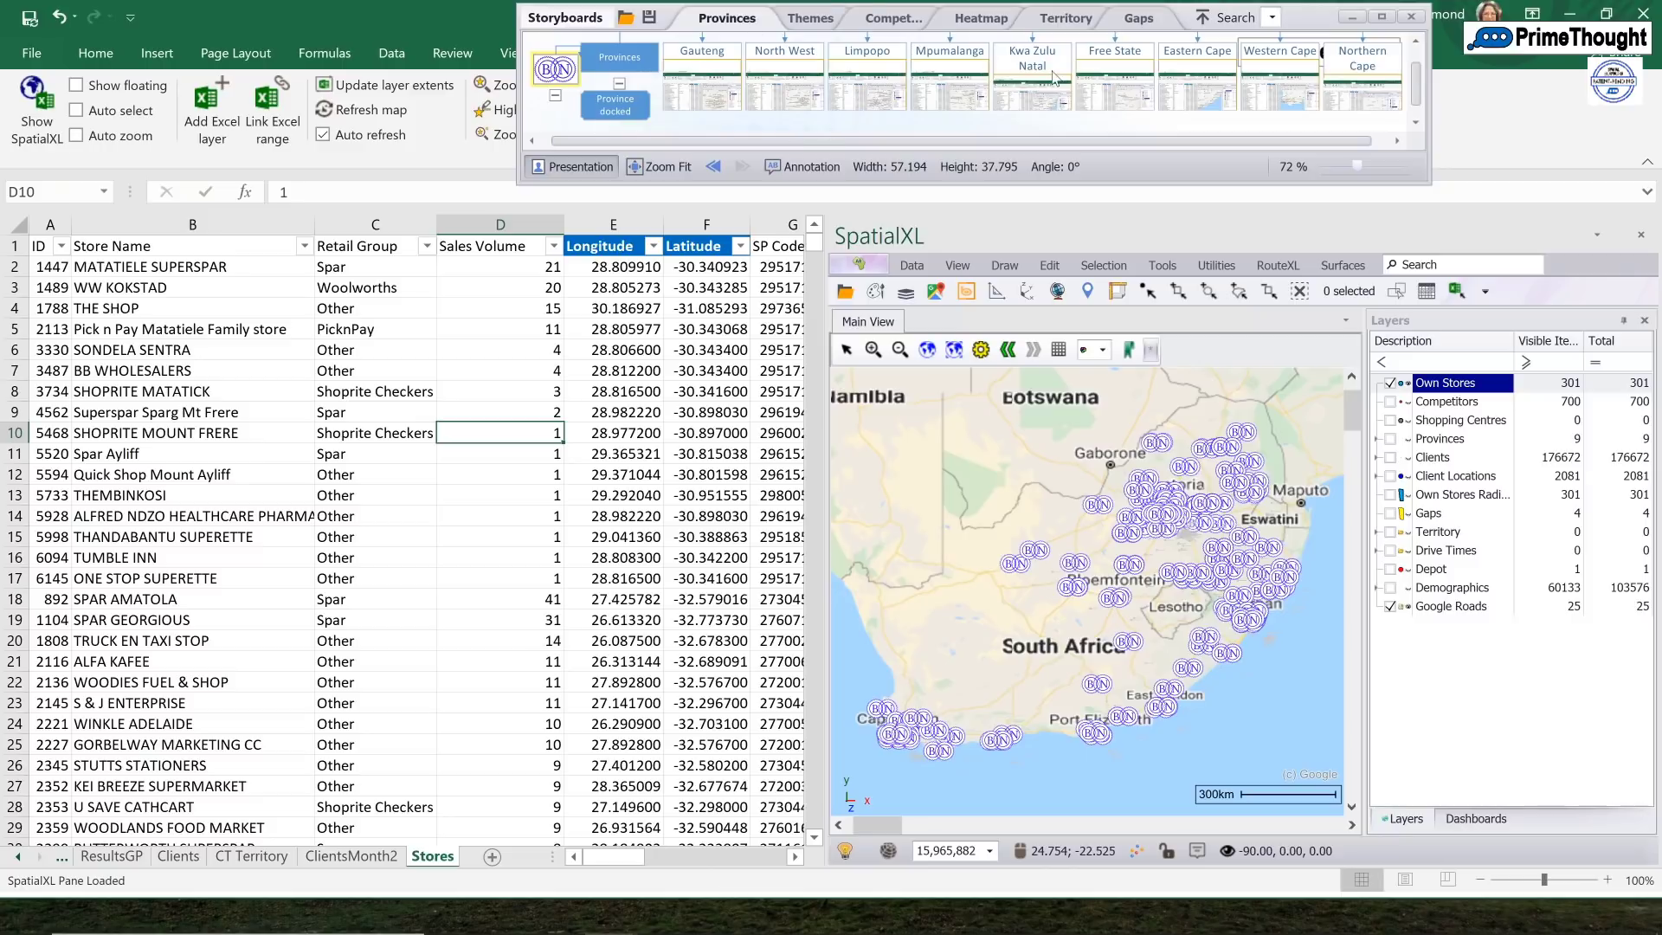
- Look through the Themes and Gaps storyboards and return to the Provinces storyboard
left_click(818, 20)
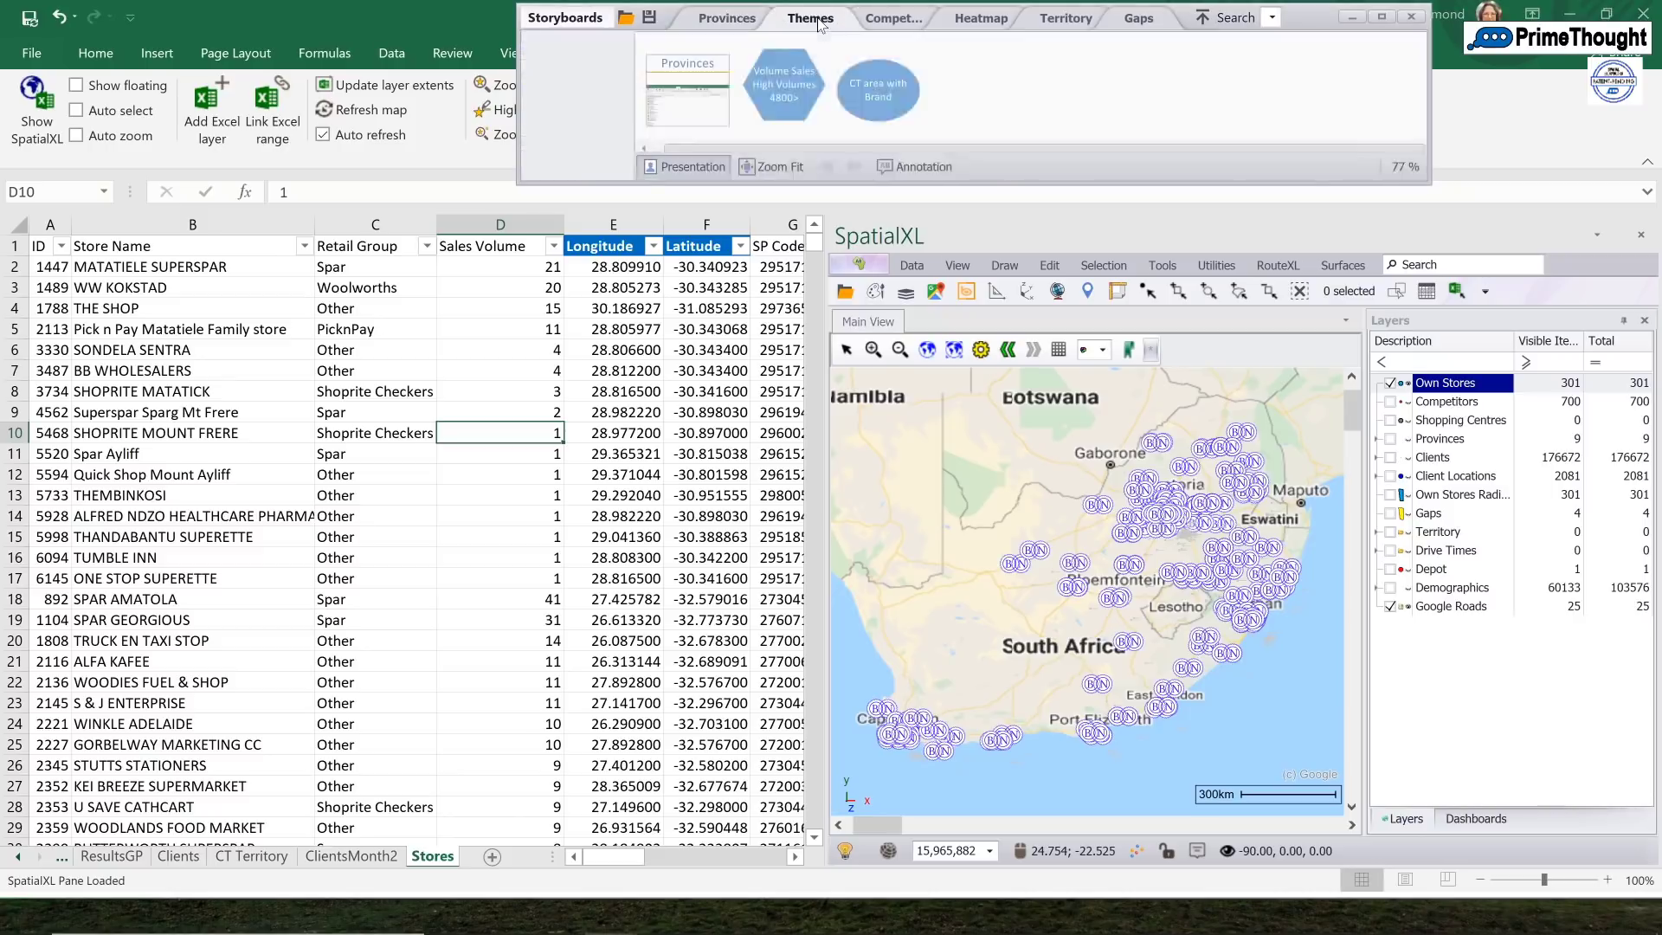
left_click(1139, 21)
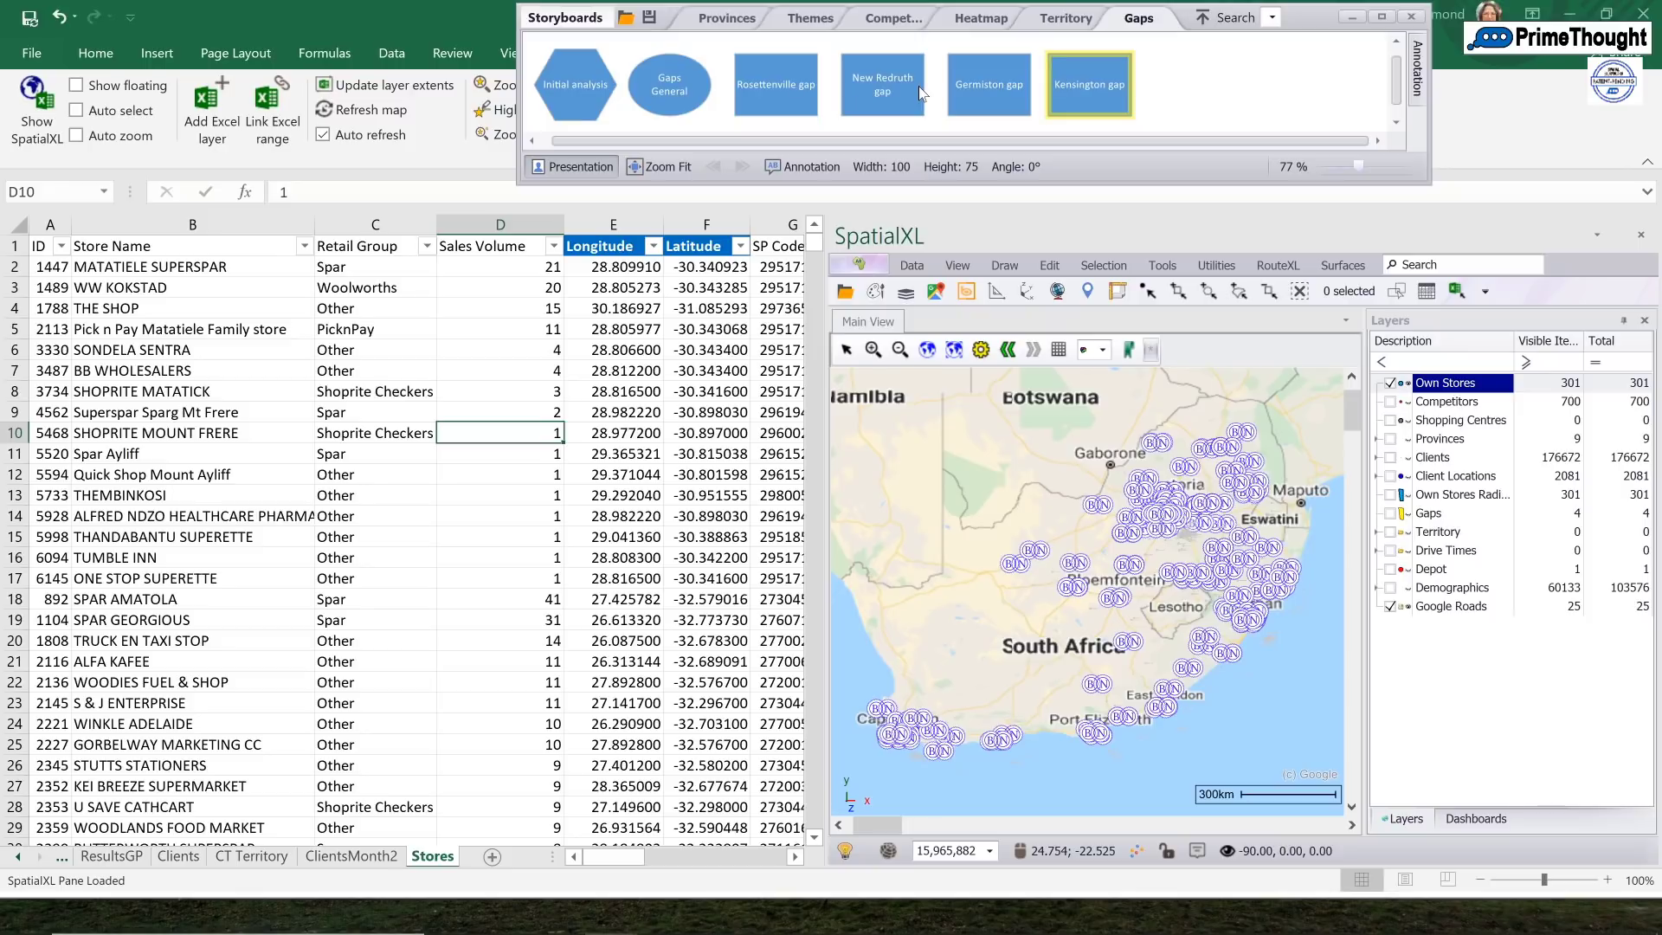
left_click(718, 21)
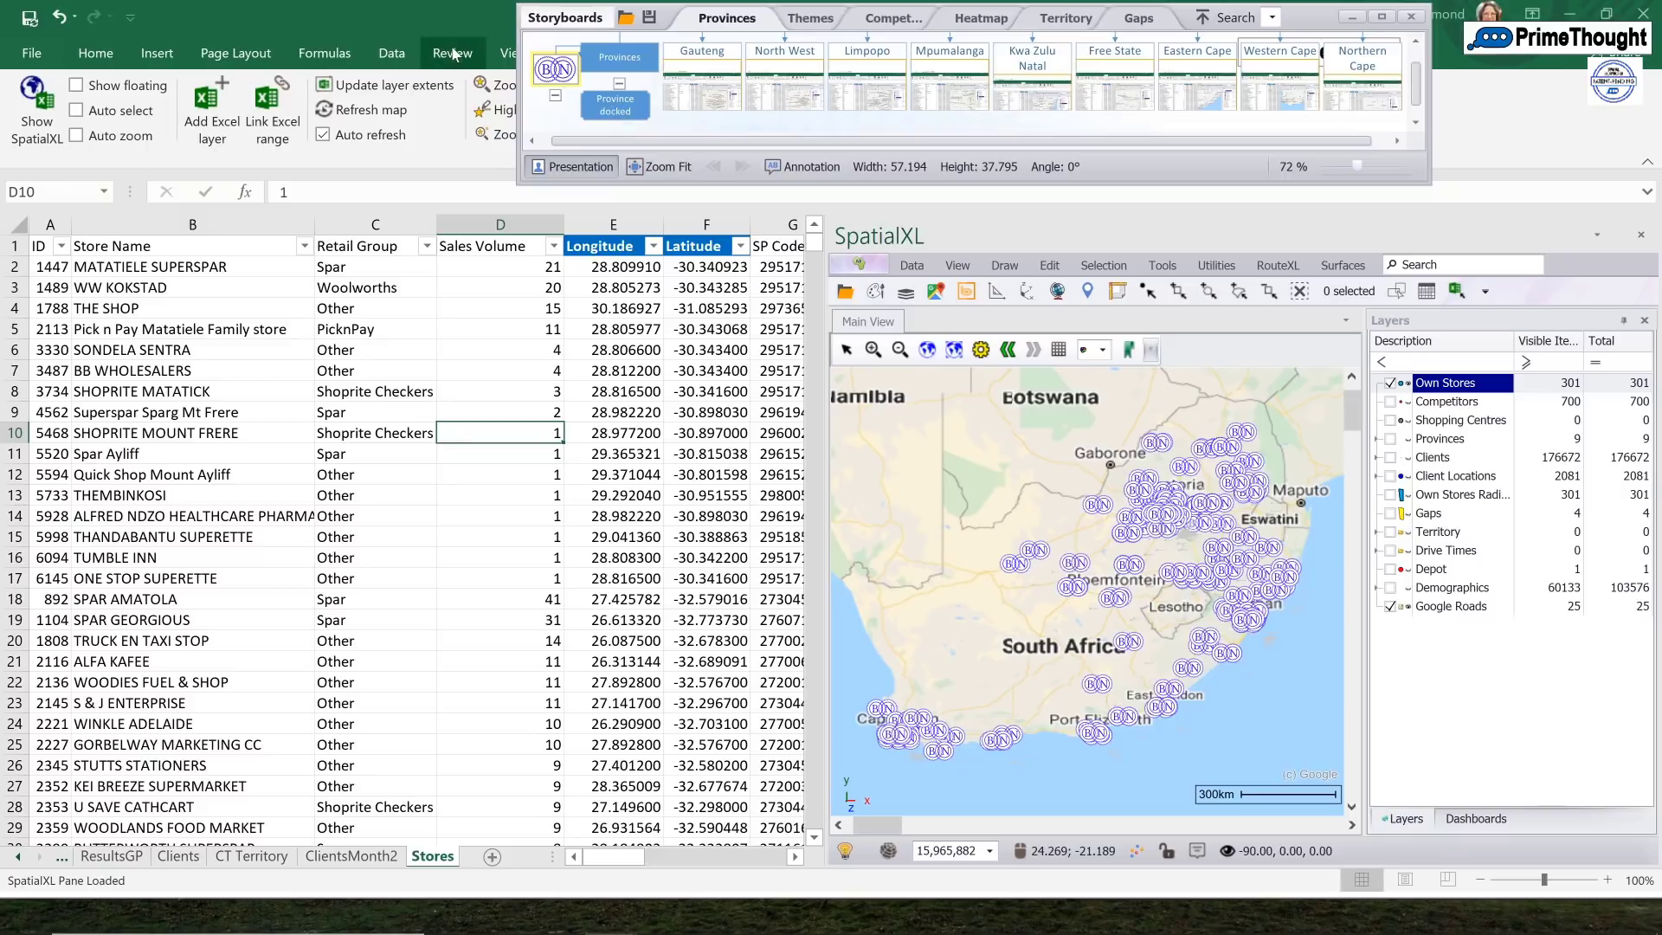
- Present the Provinces storyboard views: all provinces full-size, the docked province view, Gauteng and North West
left_click(606, 55)
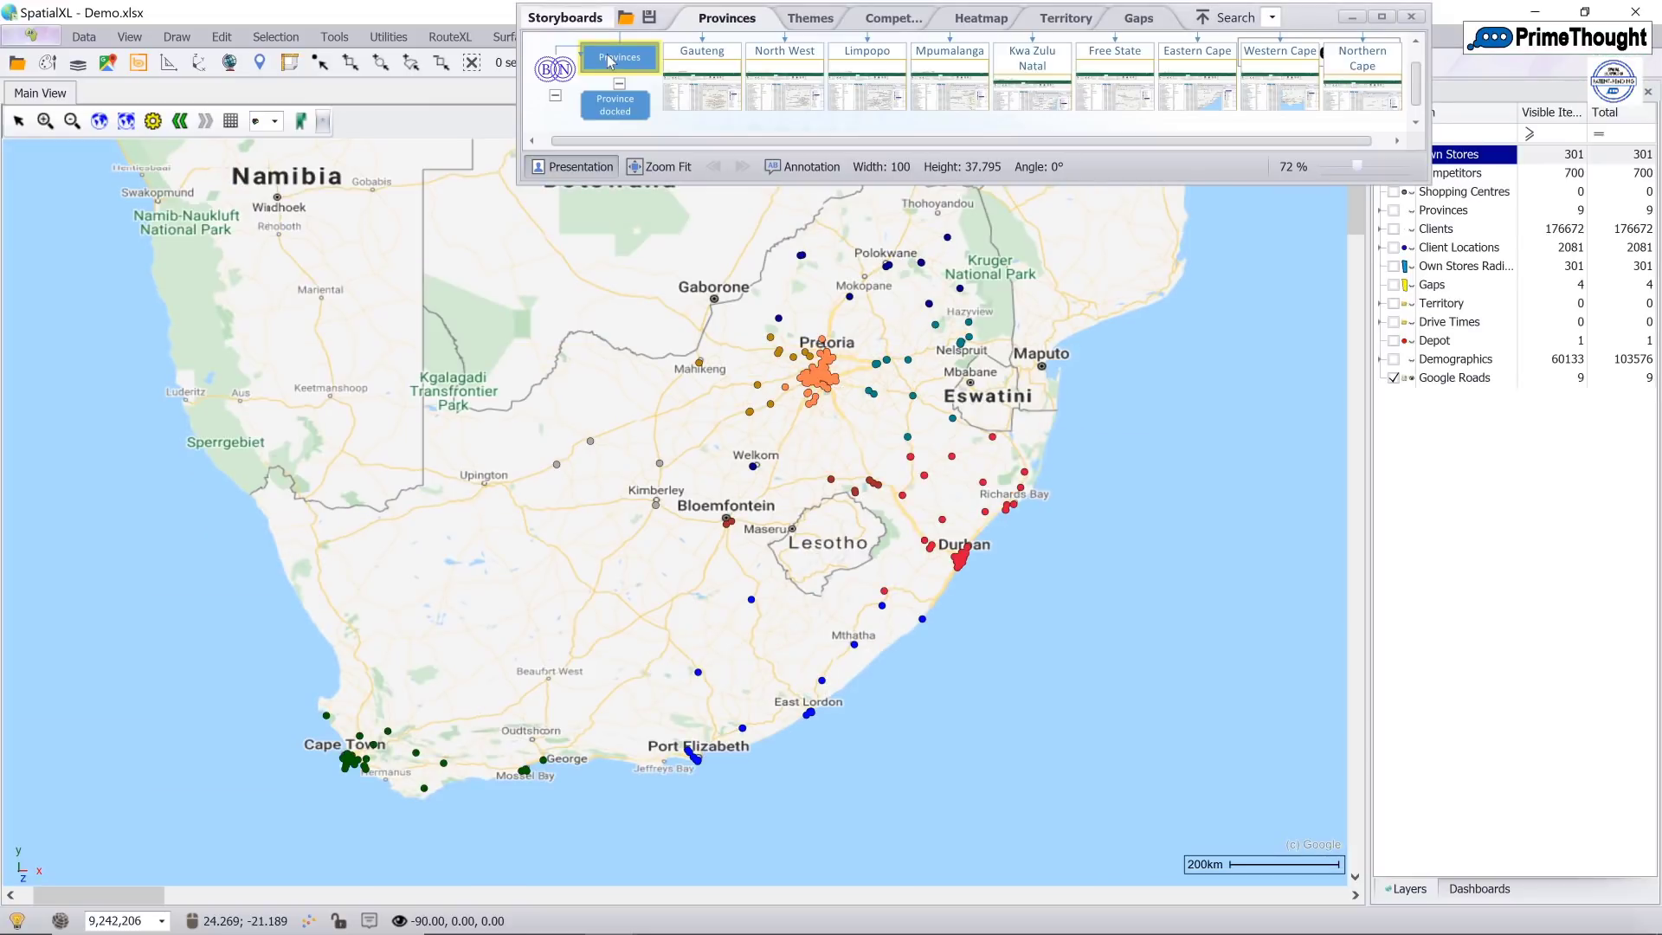
left_click(614, 115)
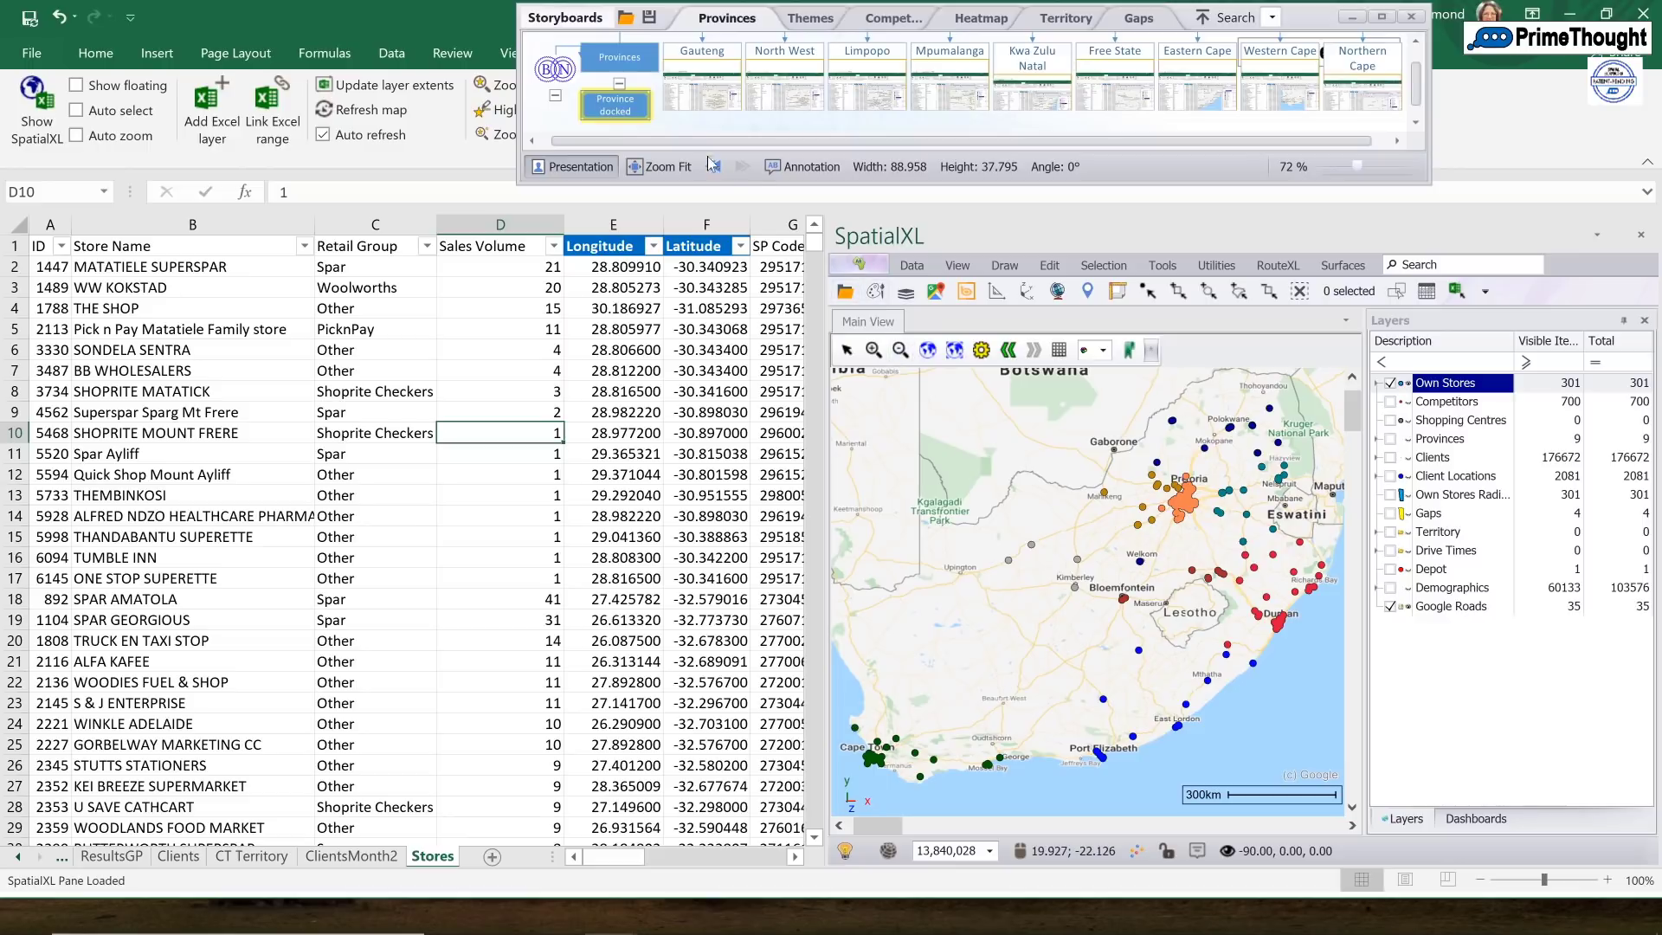
left_click(718, 98)
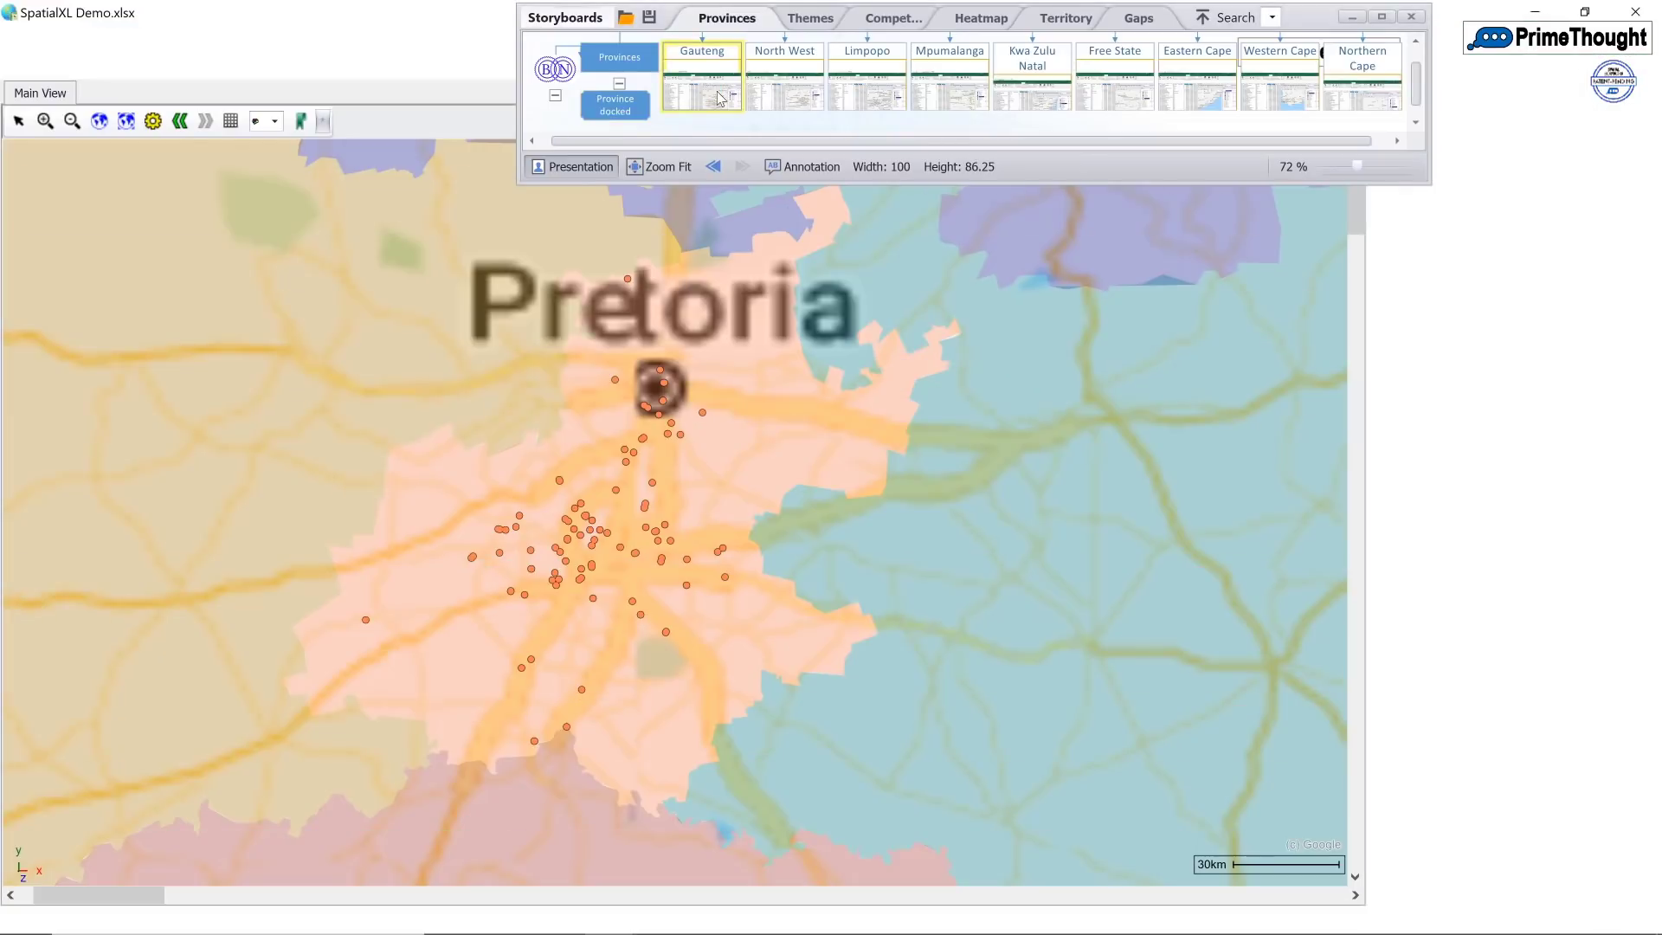
left_click(790, 87)
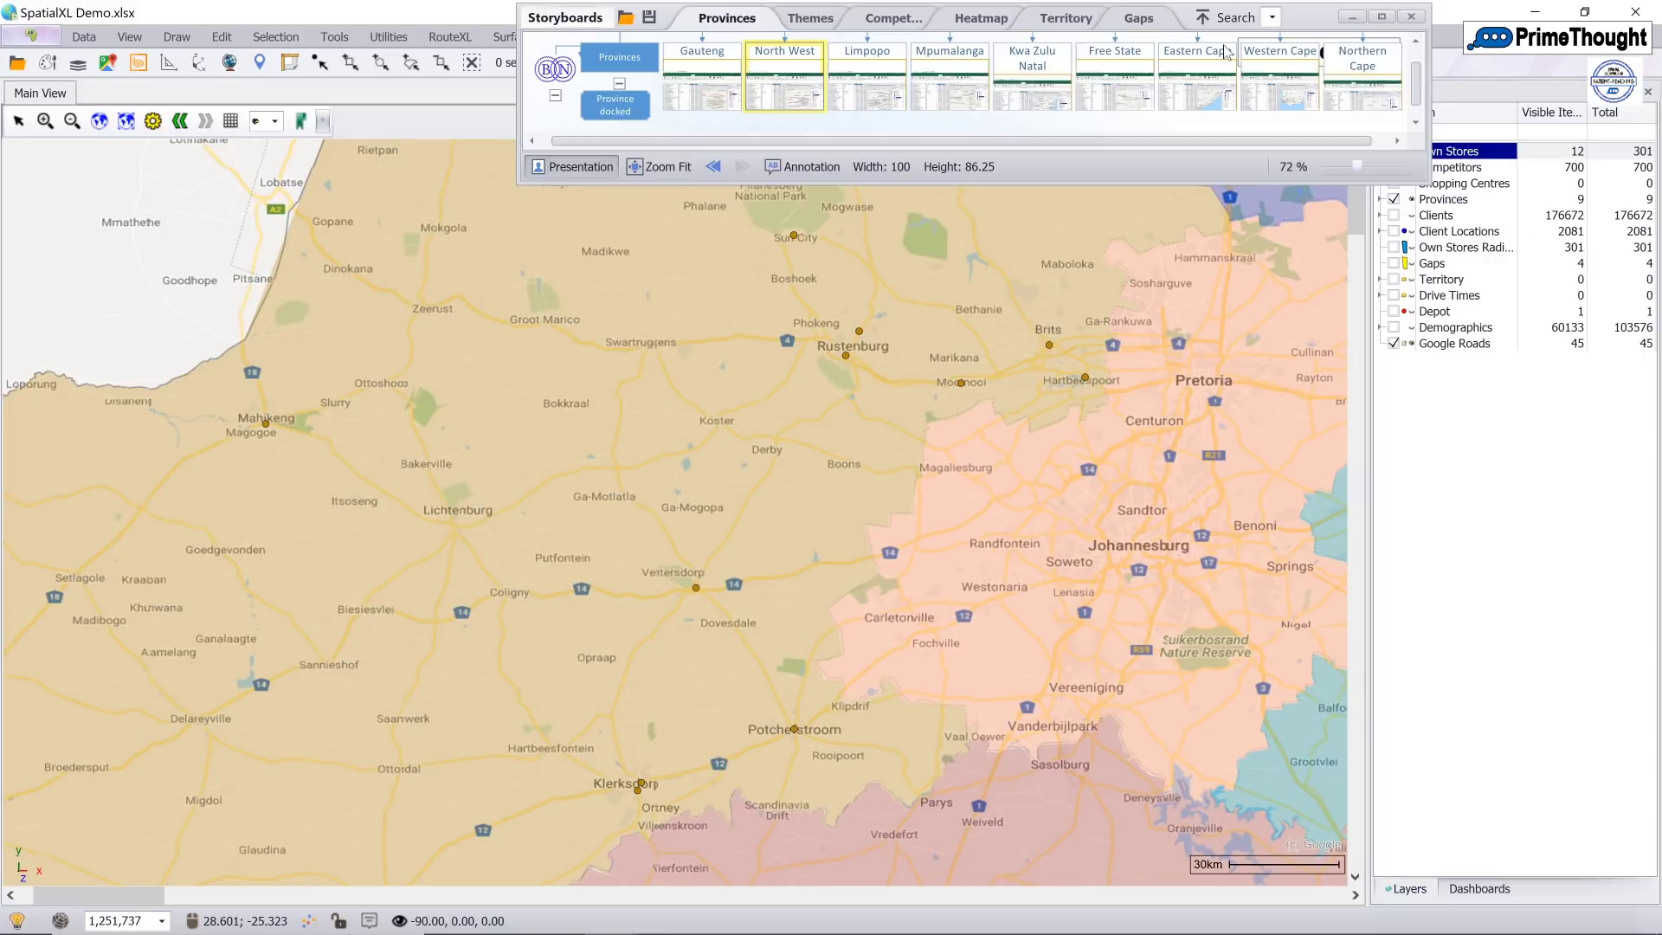
- Move the storyboards window clear of the layer list and examine the province categories under the Provinces and Own Stores layers
left_click_drag(1307, 22, 1225, 24)
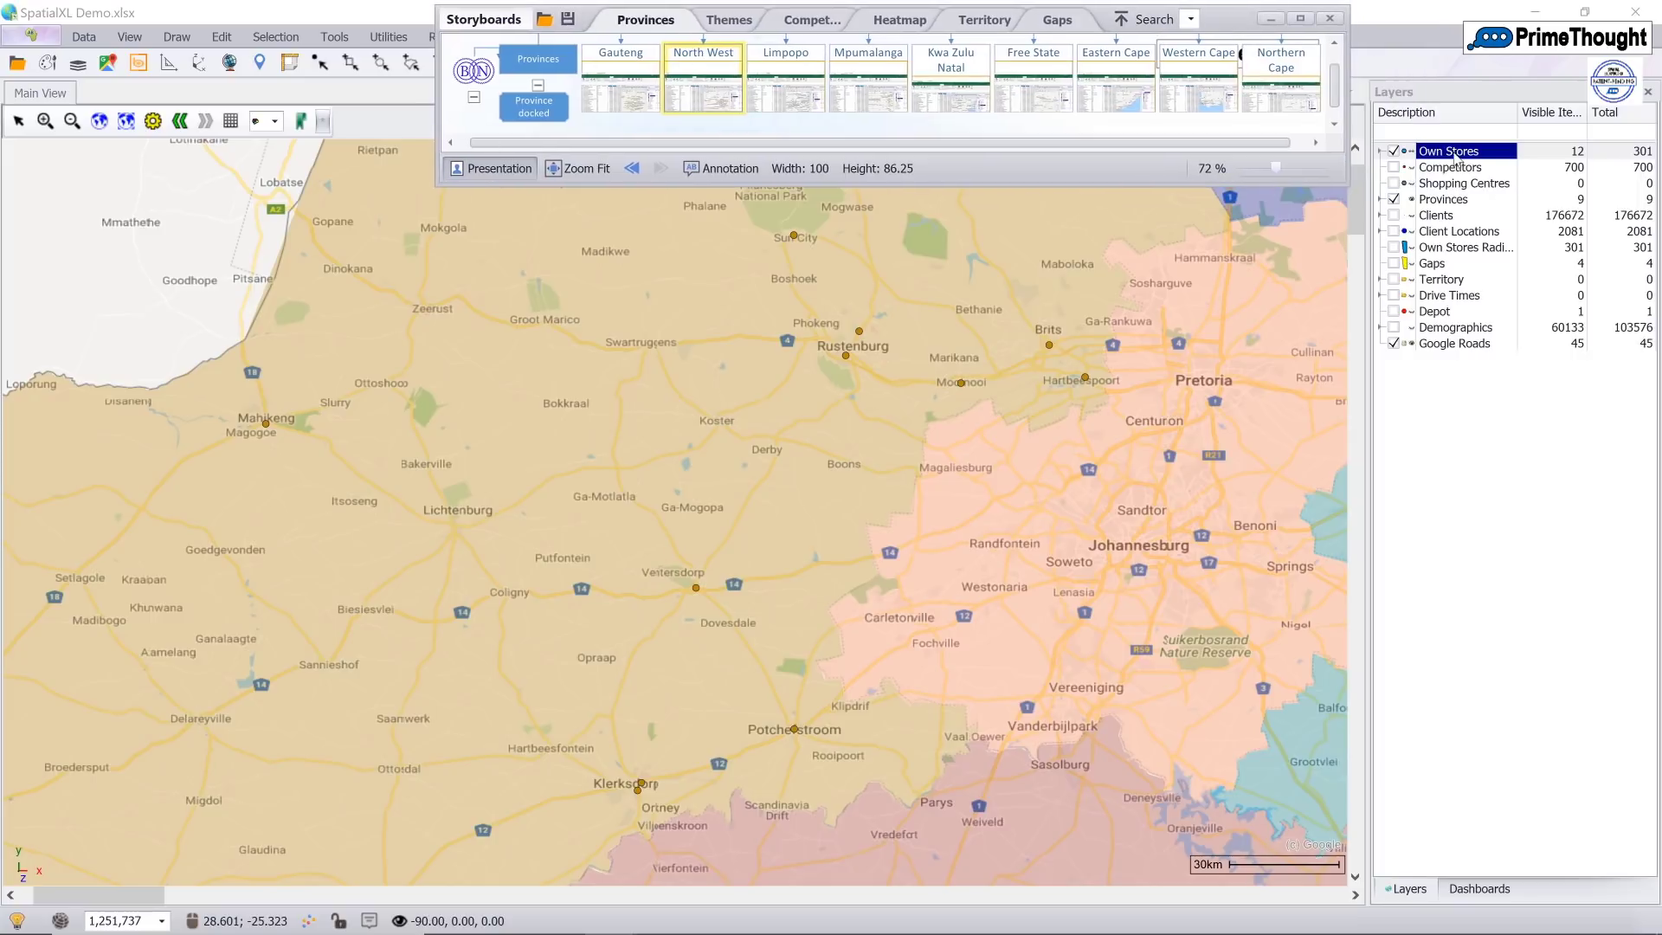
left_click(1379, 199)
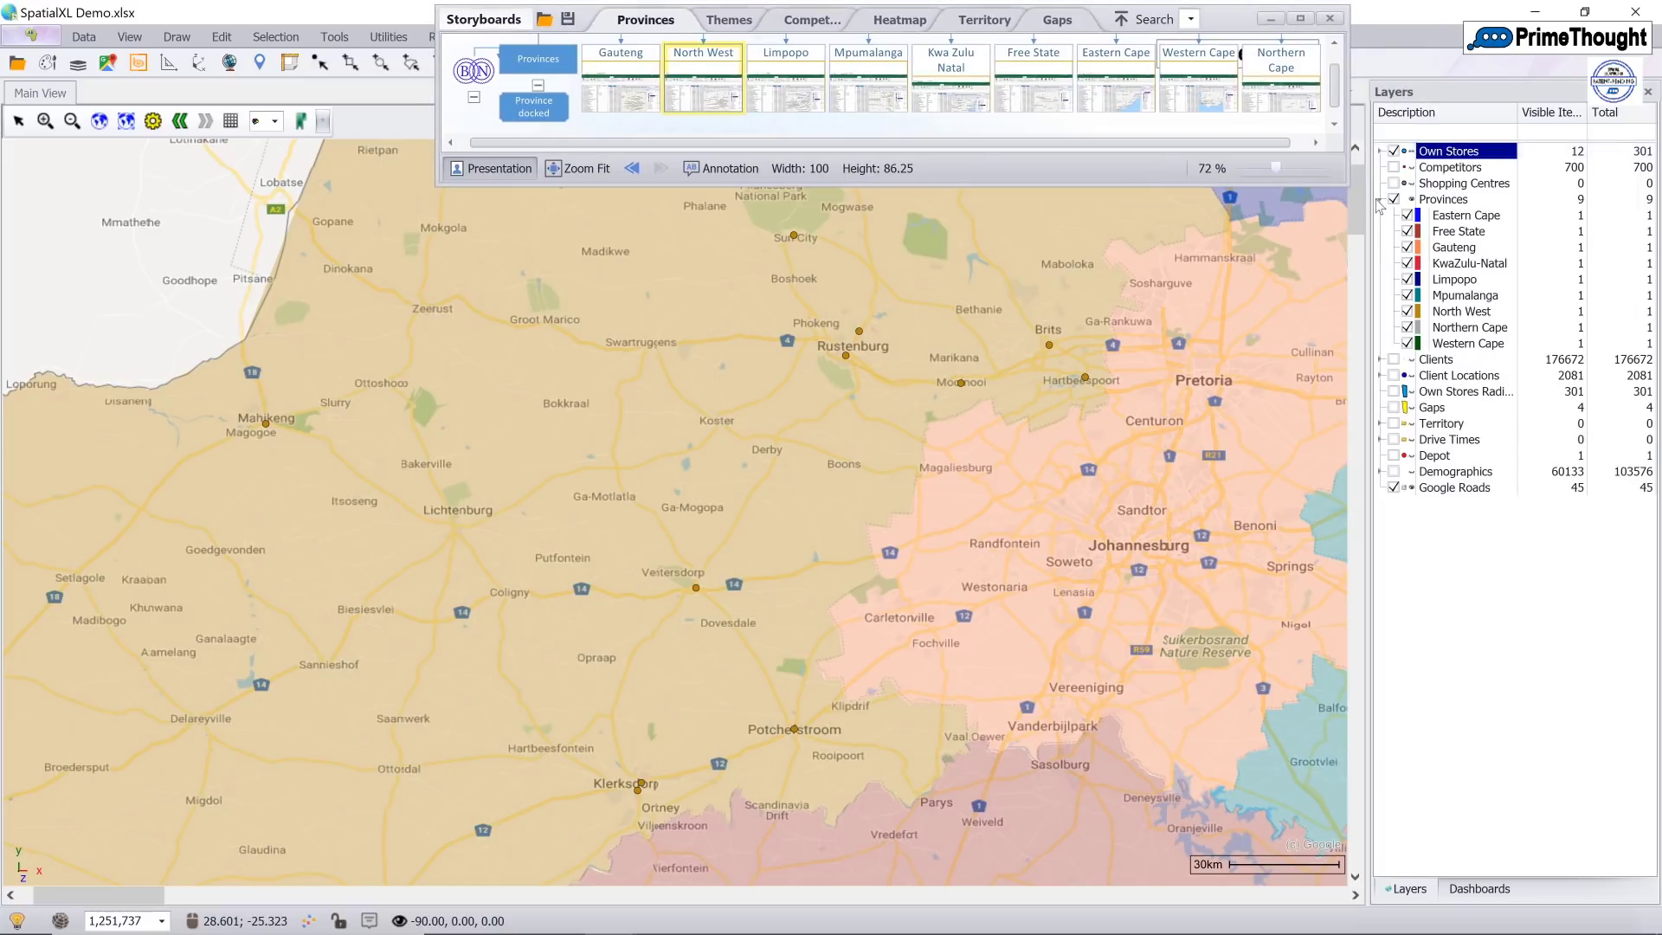
left_click(1378, 201)
left_click(1379, 152)
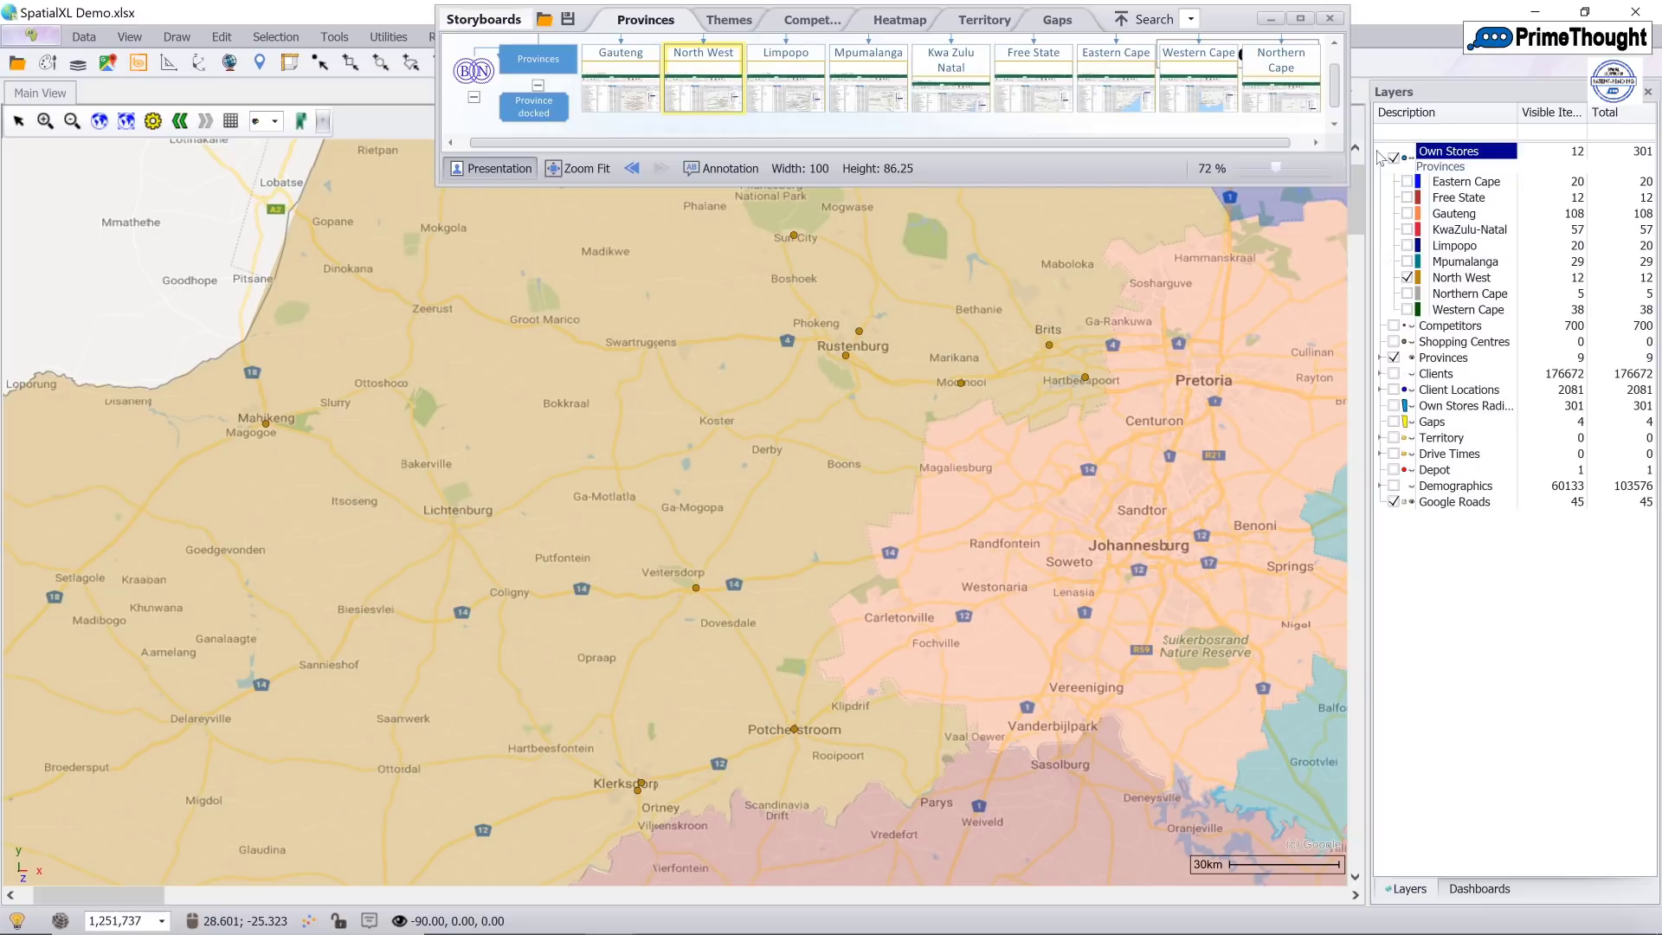
left_click(1380, 155)
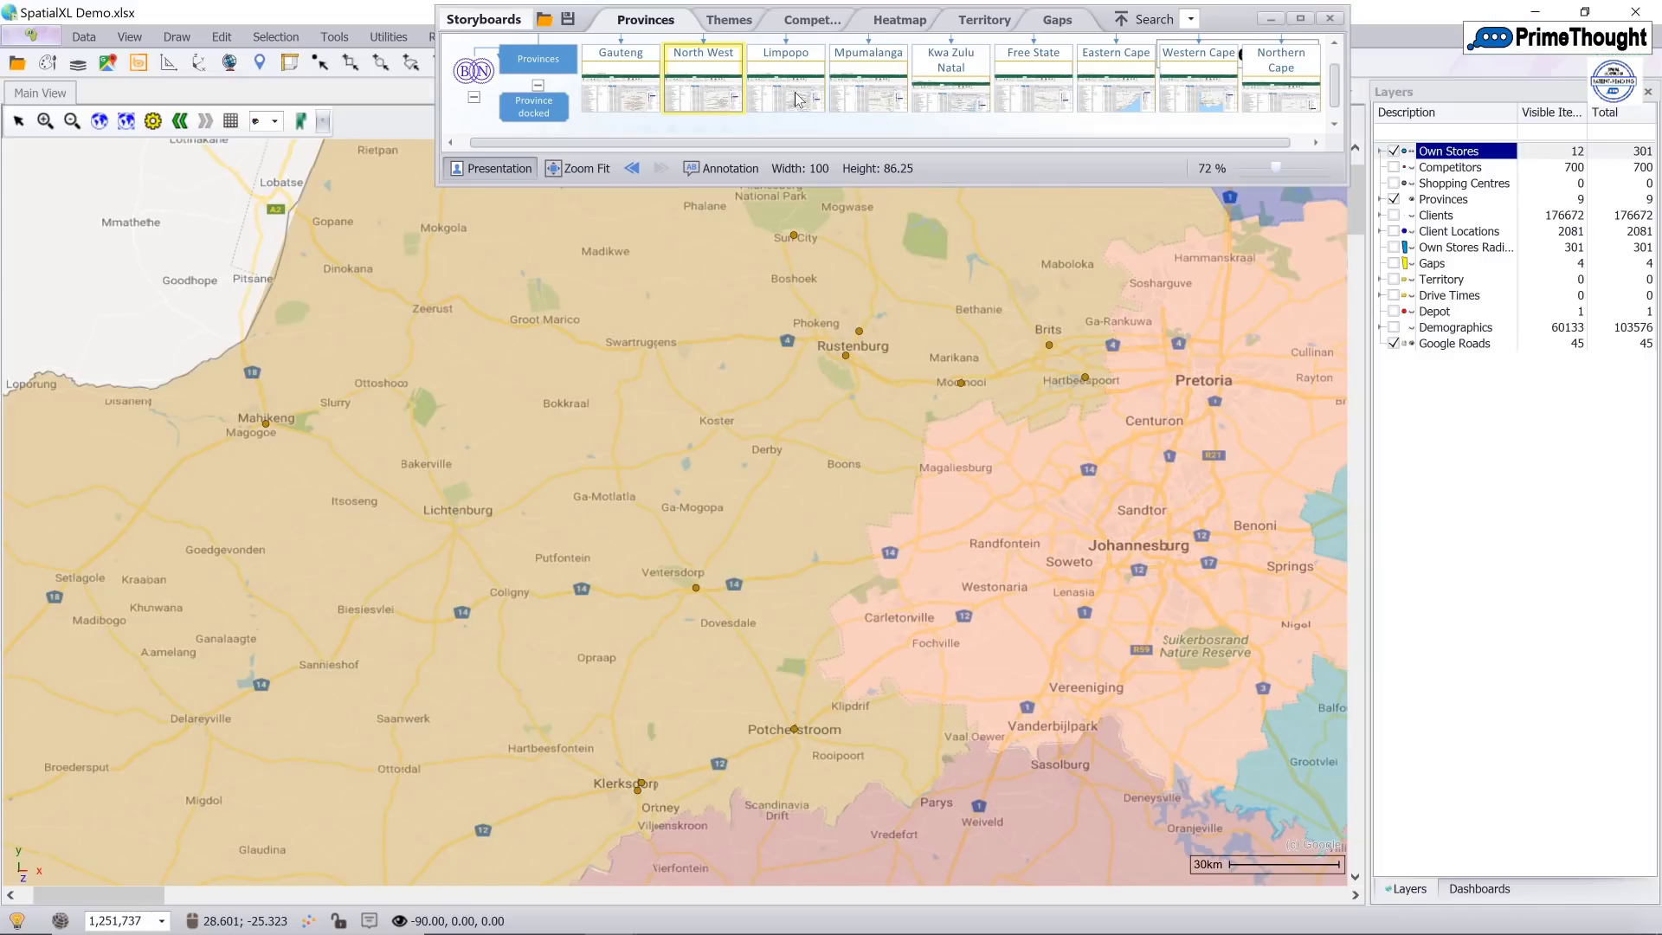
- Show the Limpopo storyboard view and inspect the properties of the outlying store point near Welkom
left_click(797, 100)
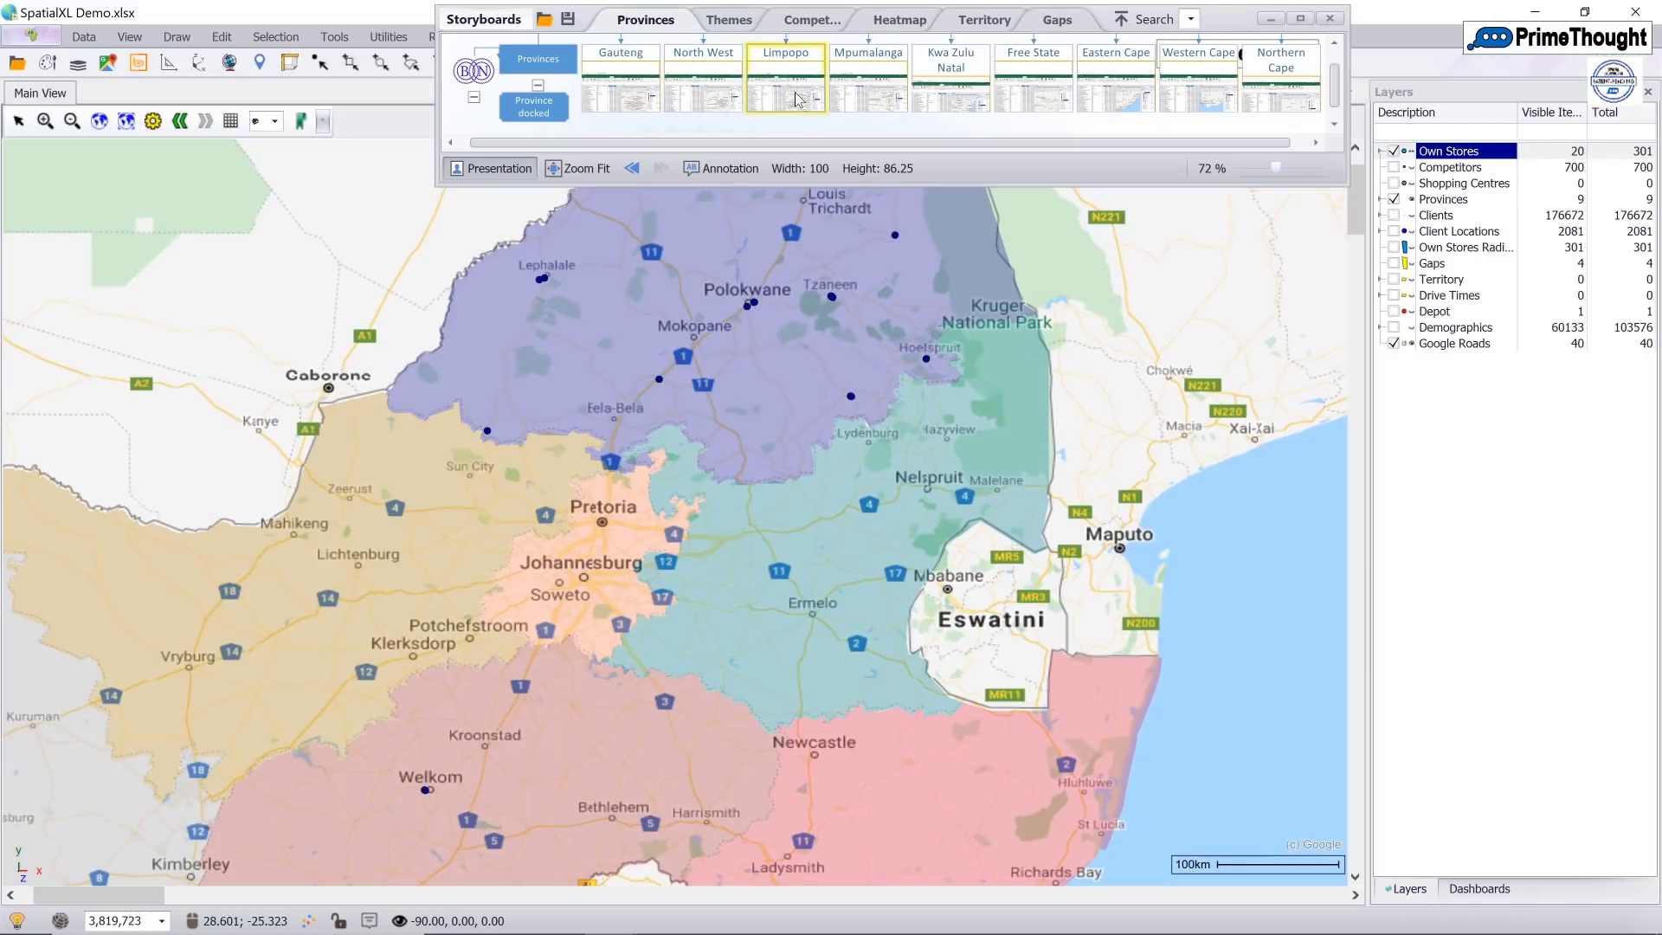
left_click(725, 168)
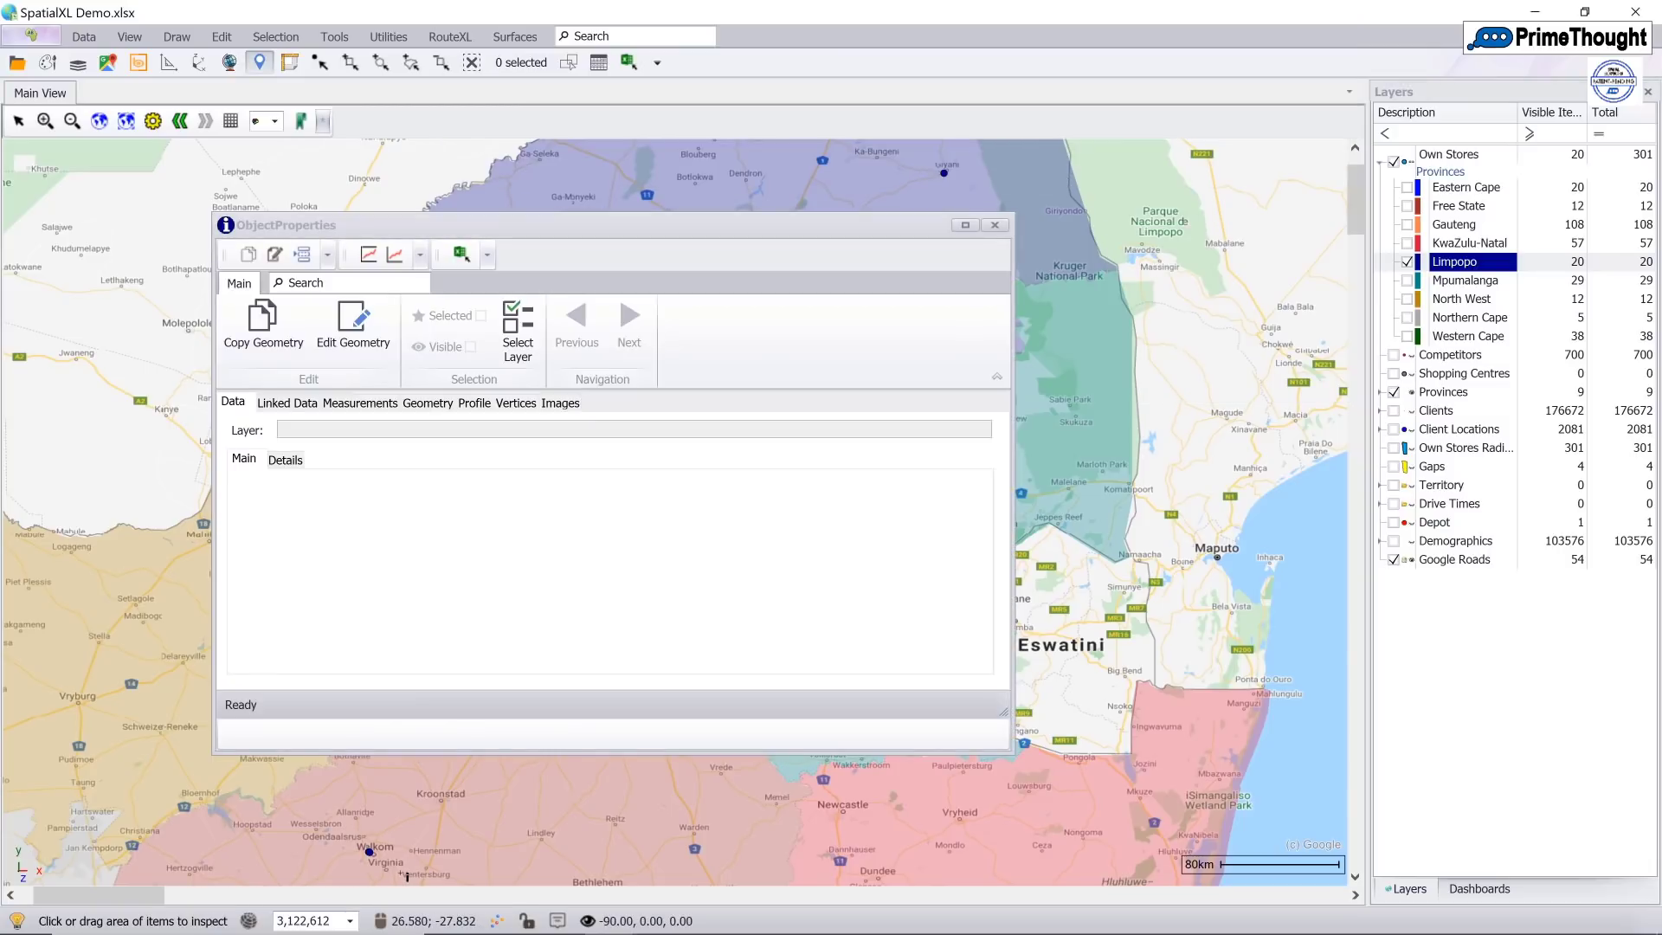
left_click_drag(346, 828, 400, 873)
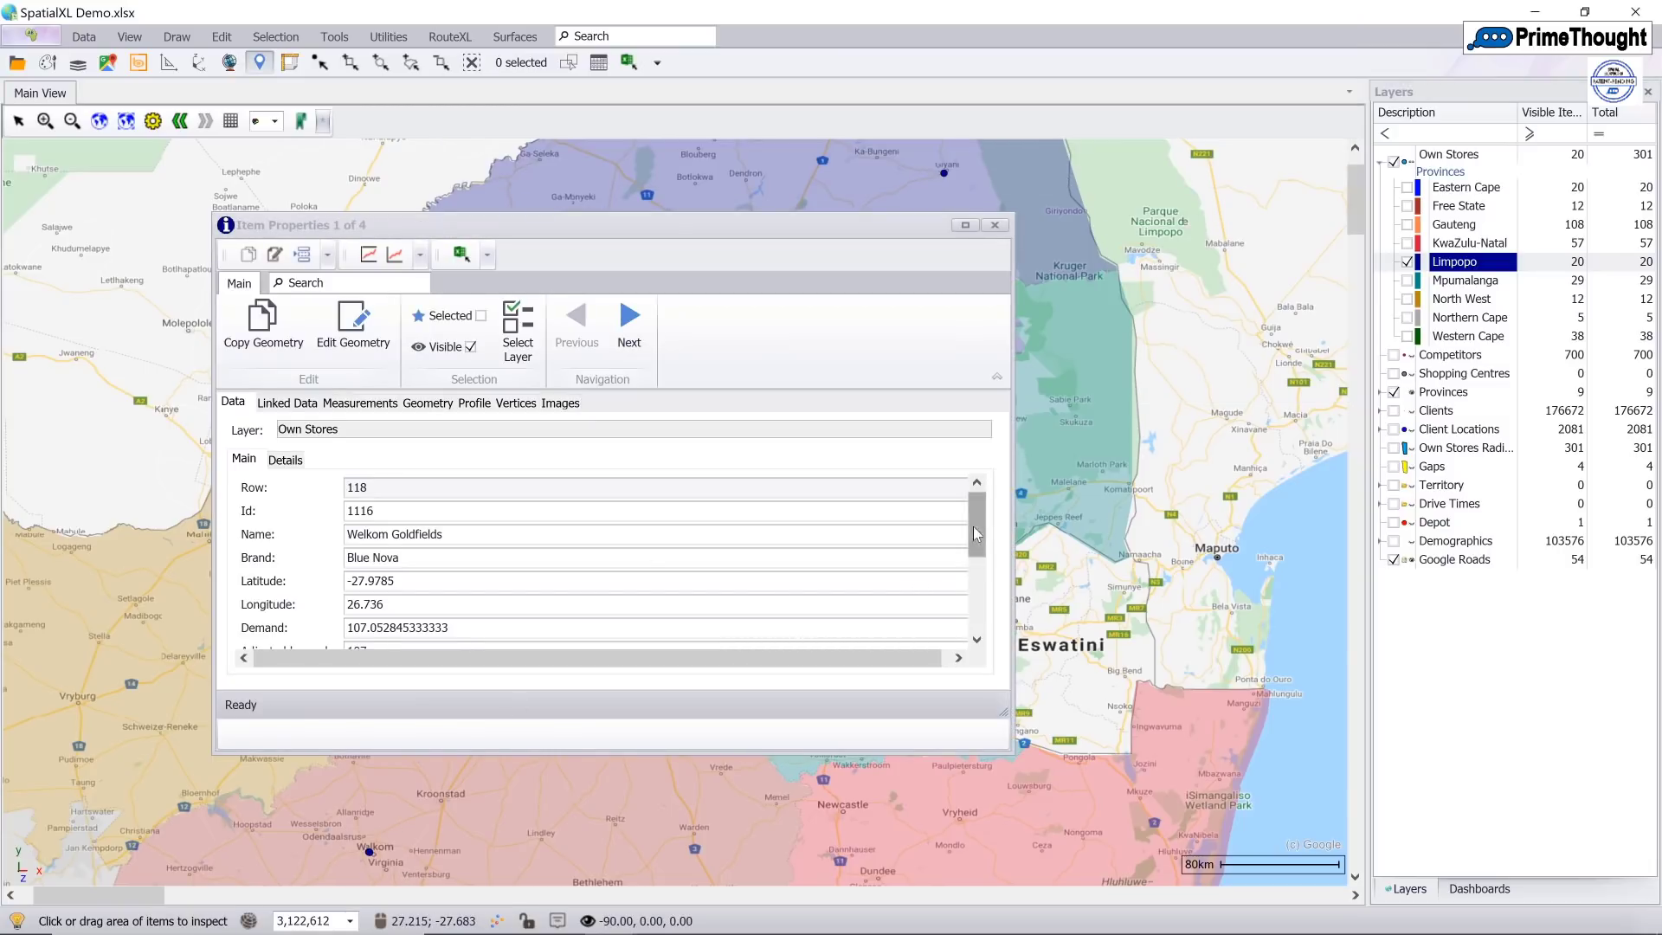
left_click_drag(976, 527, 974, 500)
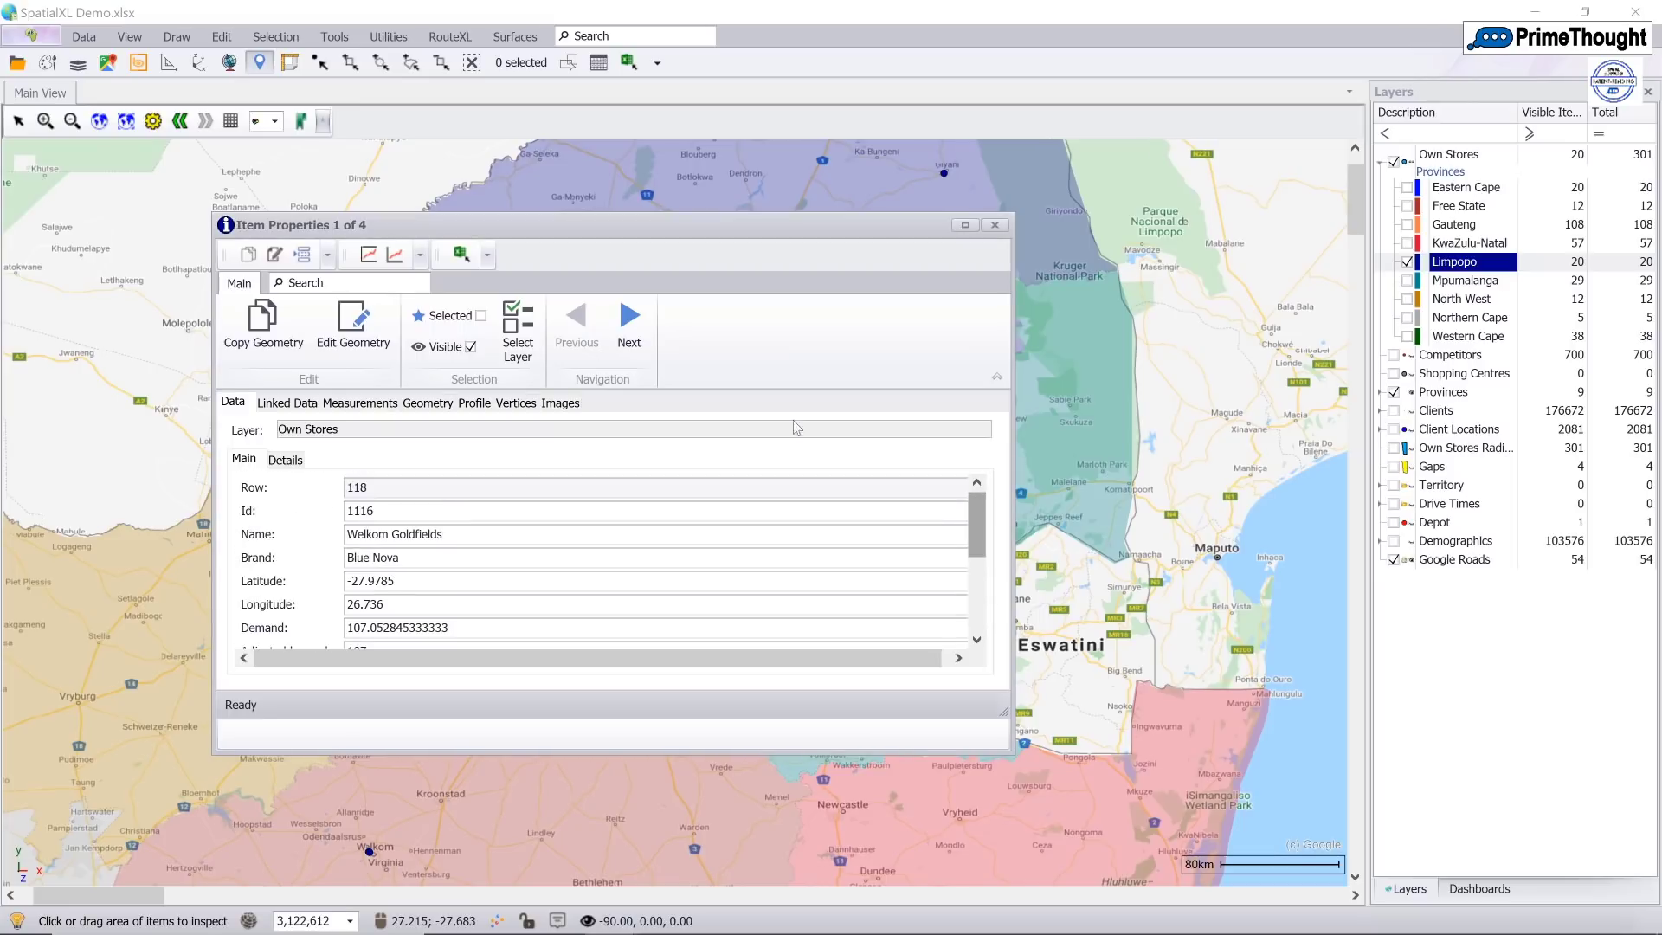
- Go from the inspected Welkom Goldfields store to its row in the Own Stores worksheet and change its province to Free State
left_click(462, 256)
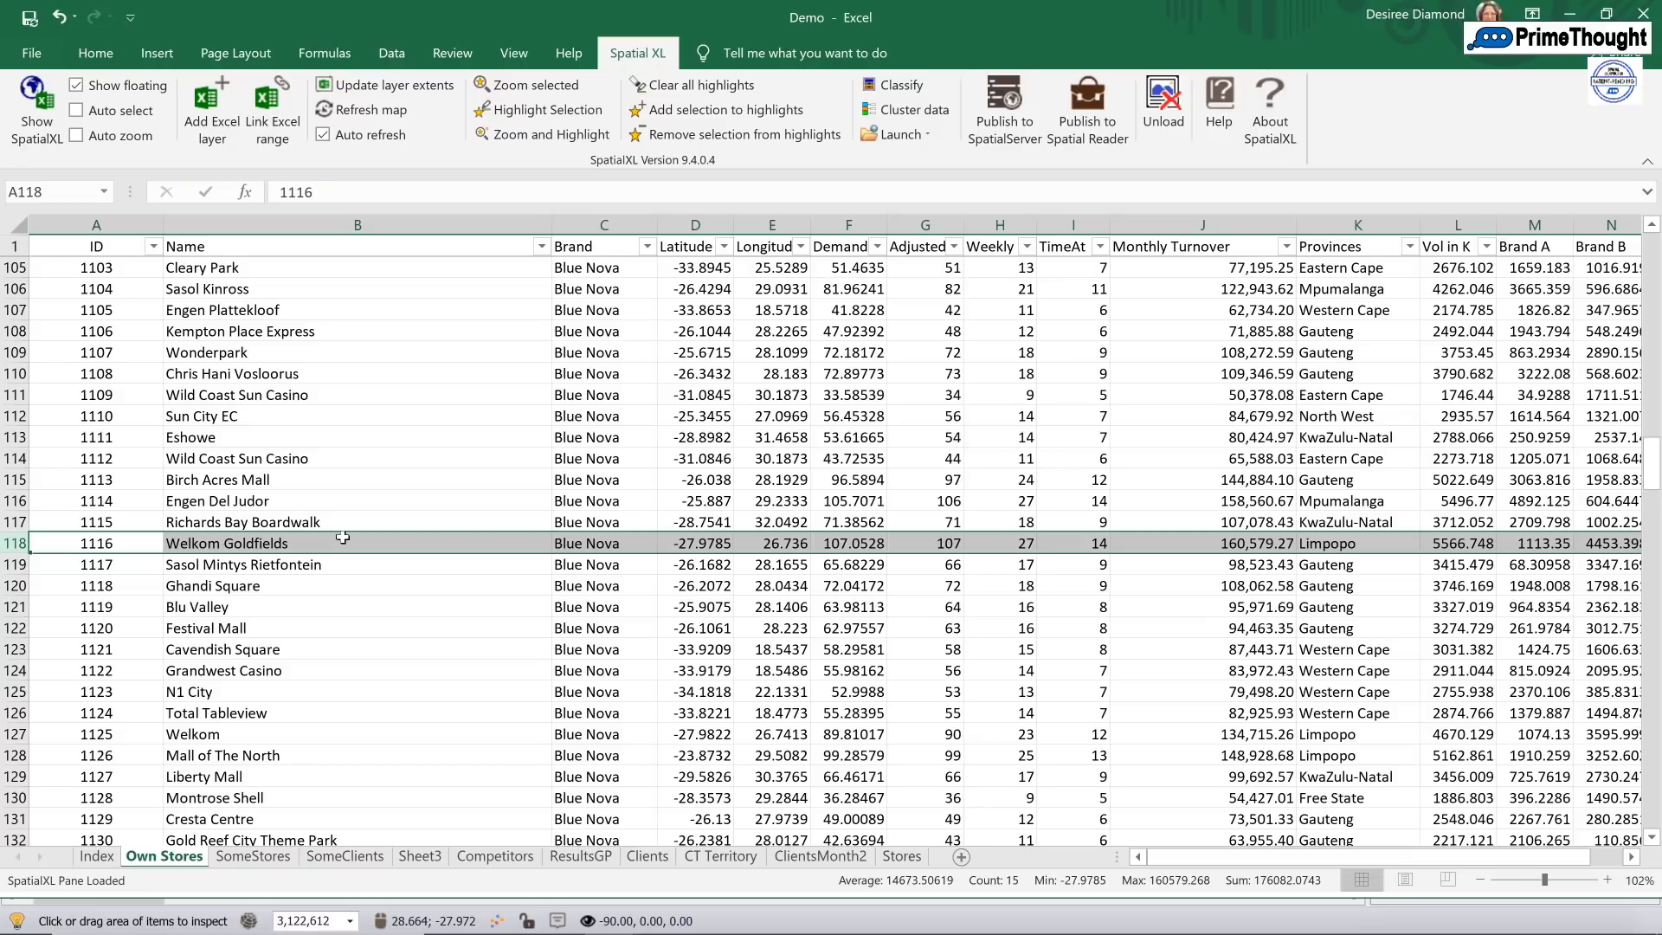
key("Right")
key("Right")
key("Right")
key("Right")
key("Right")
key("Right")
key("Right")
key("Right")
key("Right")
key("Right")
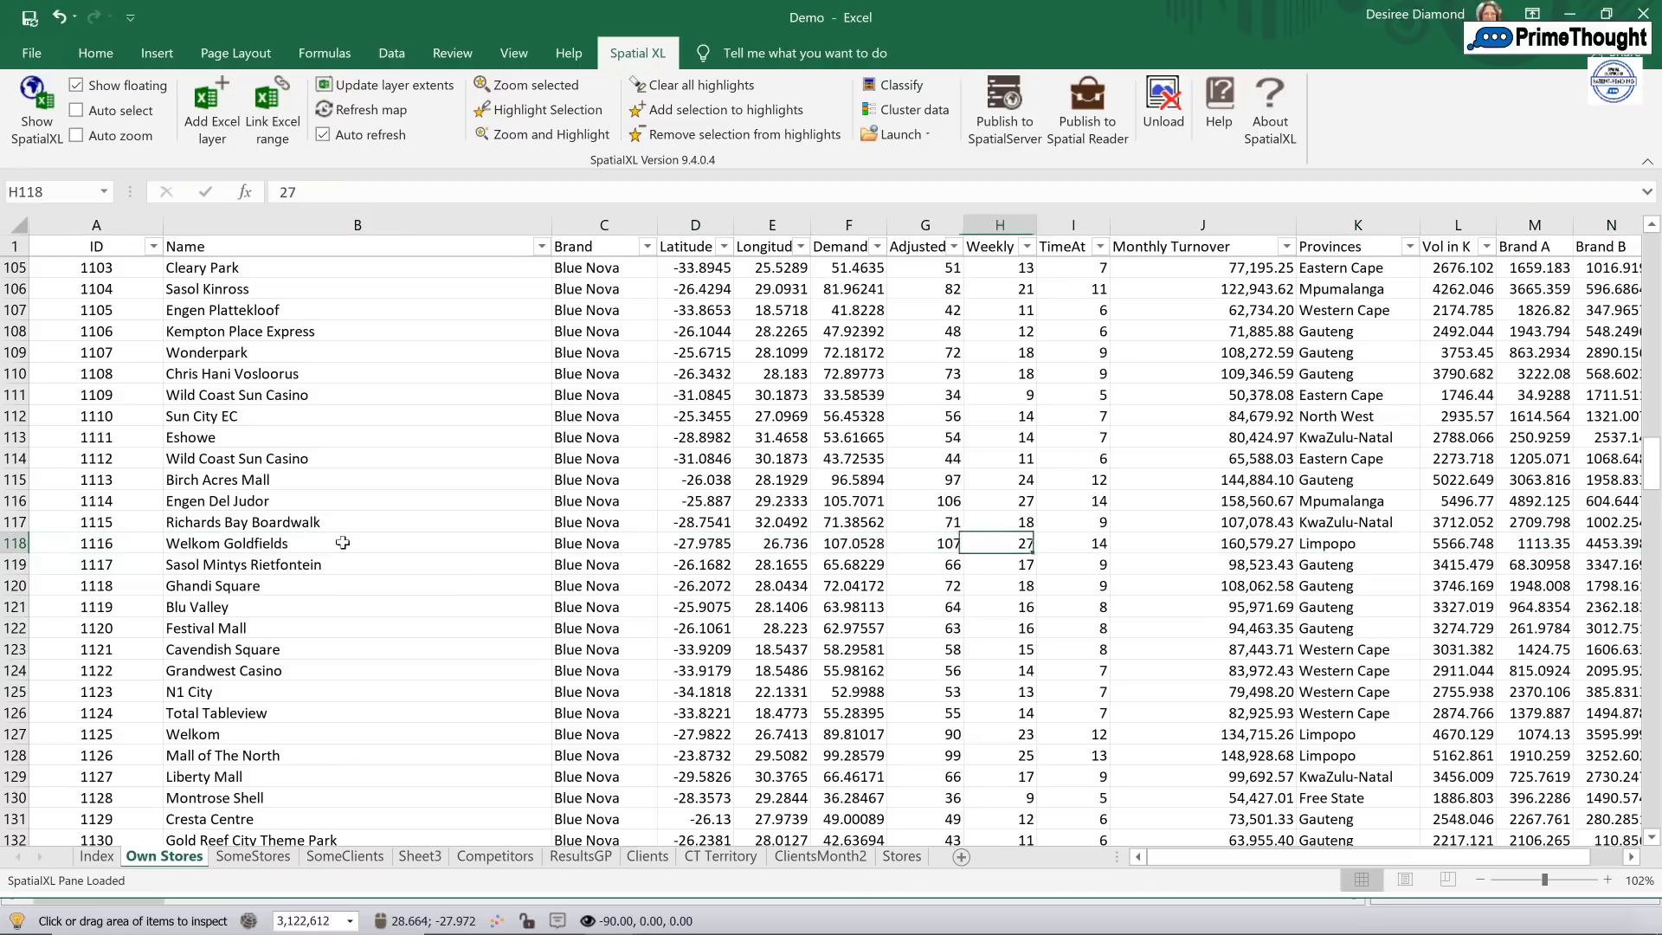
key("Left")
key("Left")
key("Left")
key("Left")
key("Left")
key("Left")
key("Left")
key("Left")
key("Left")
key("Left")
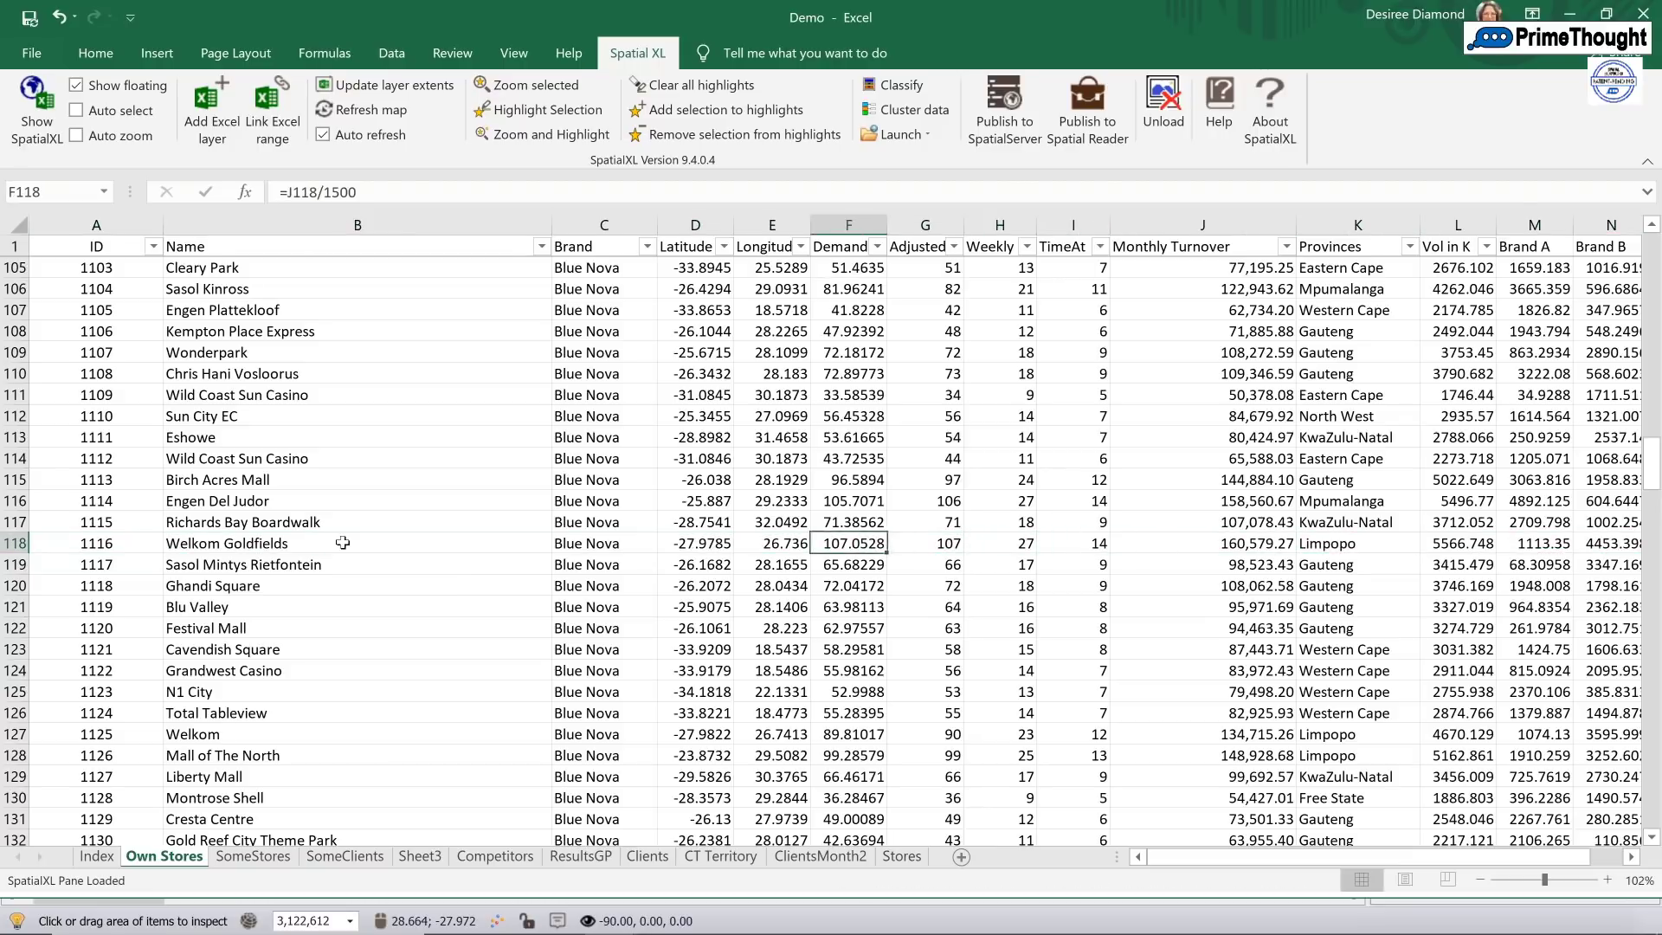
key("Right")
key("Right")
key("Right")
key("Right")
key("Right")
key("Right")
key("Right")
key("Right")
key("Right")
key("Right")
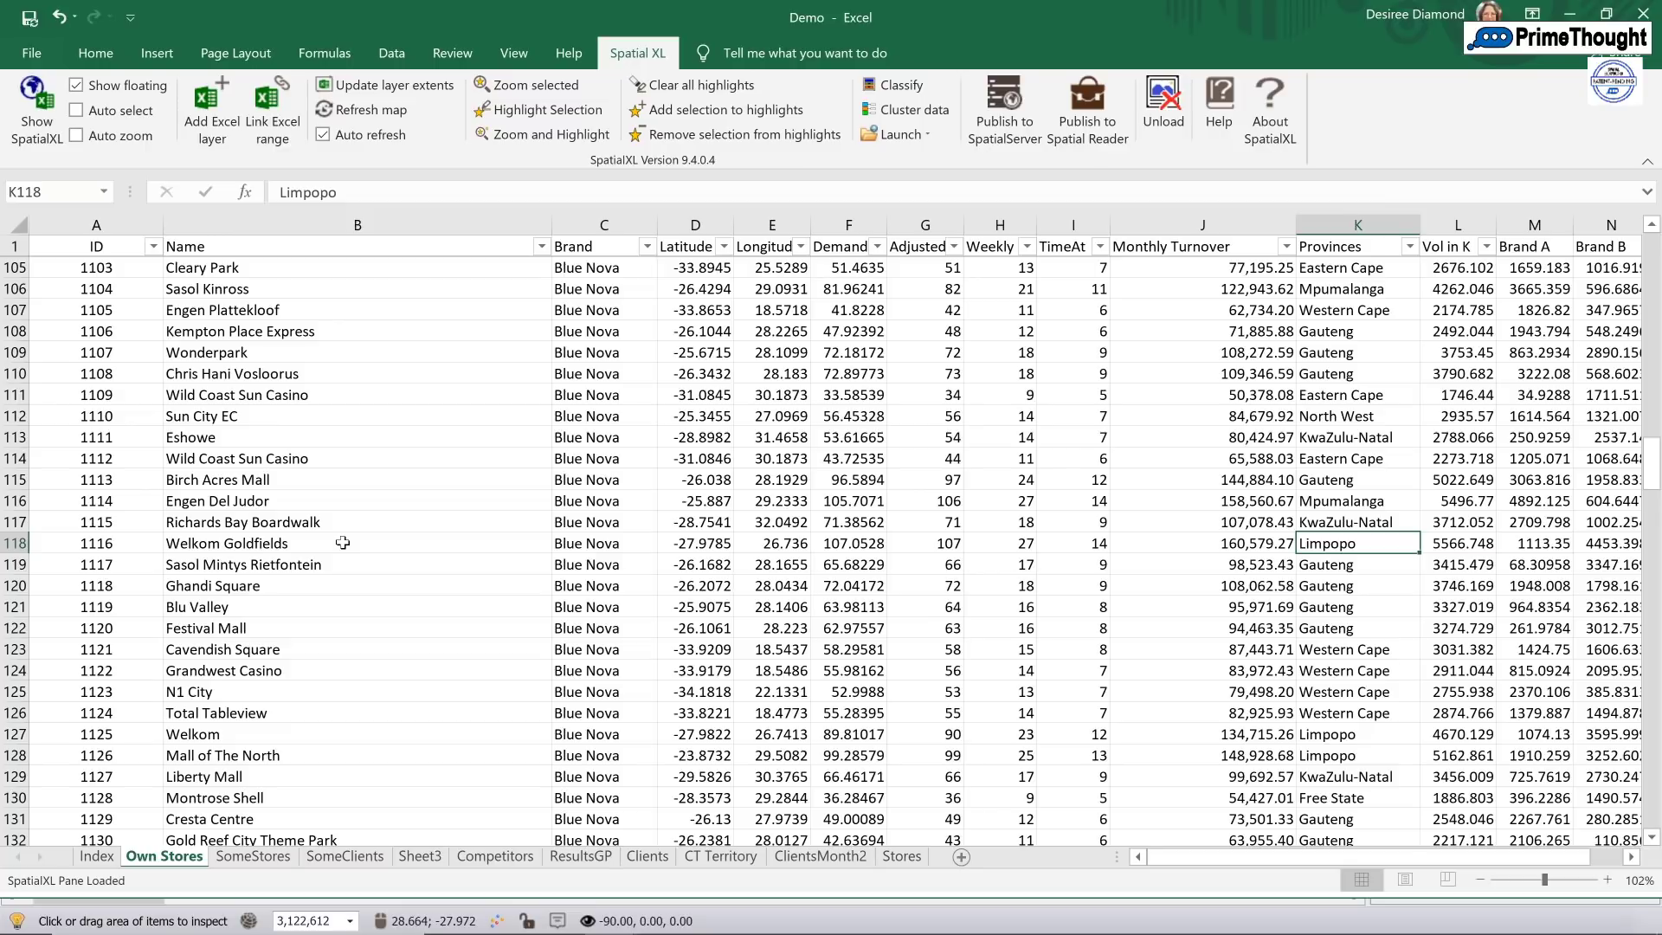
type("Free")
key("Right")
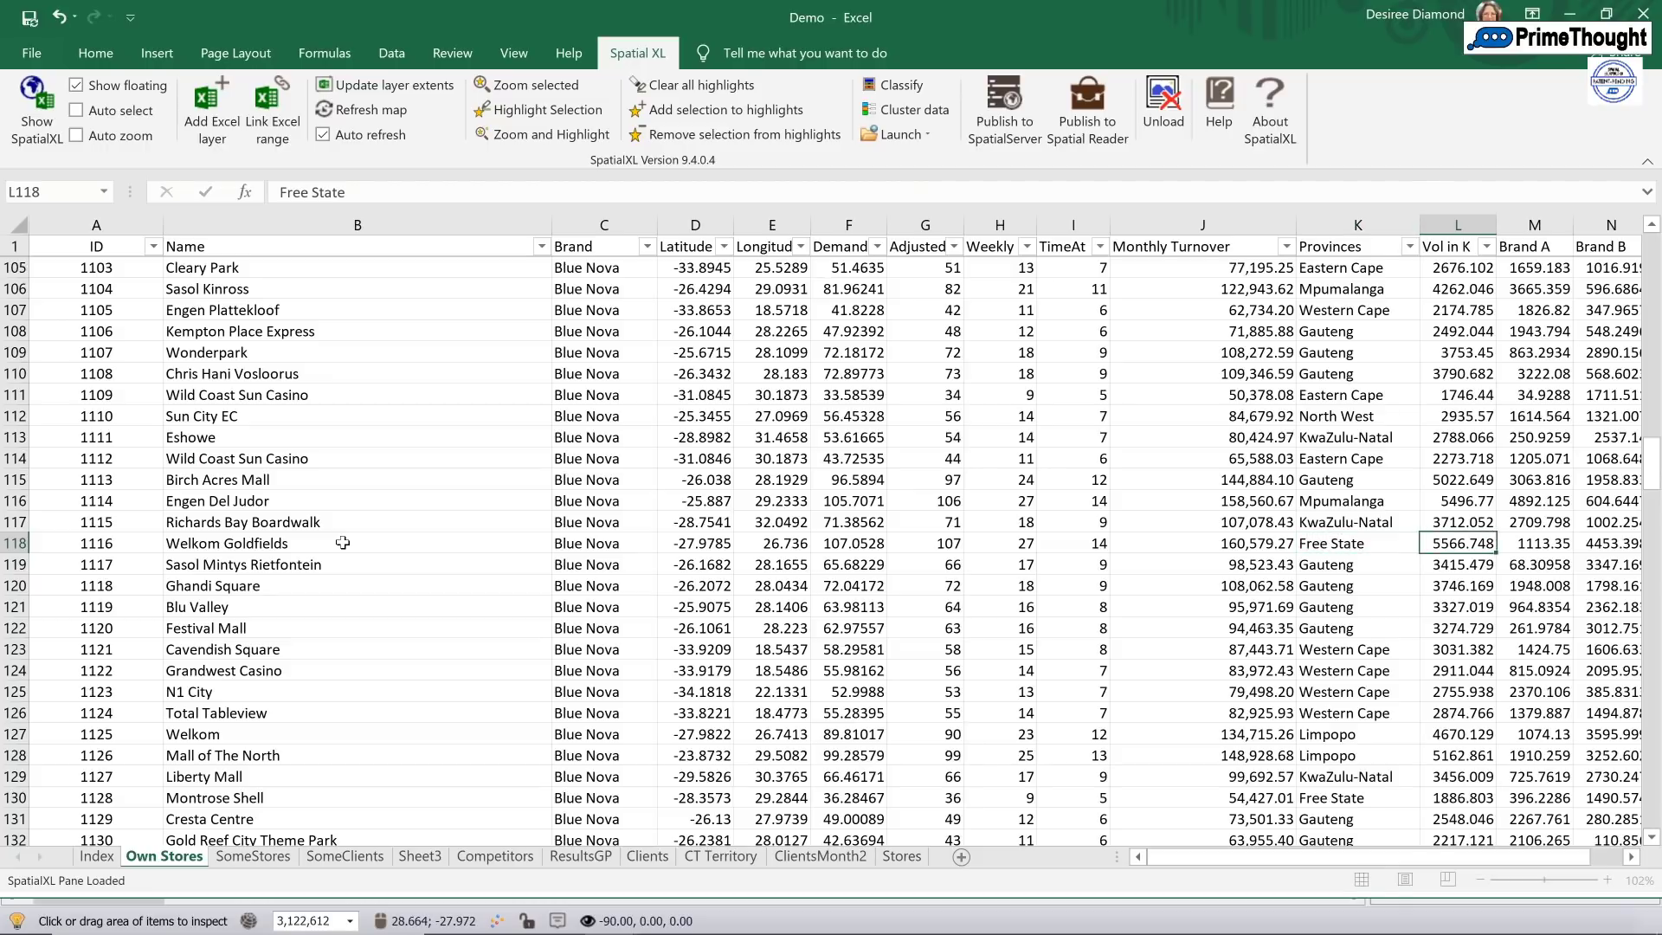
key("Left")
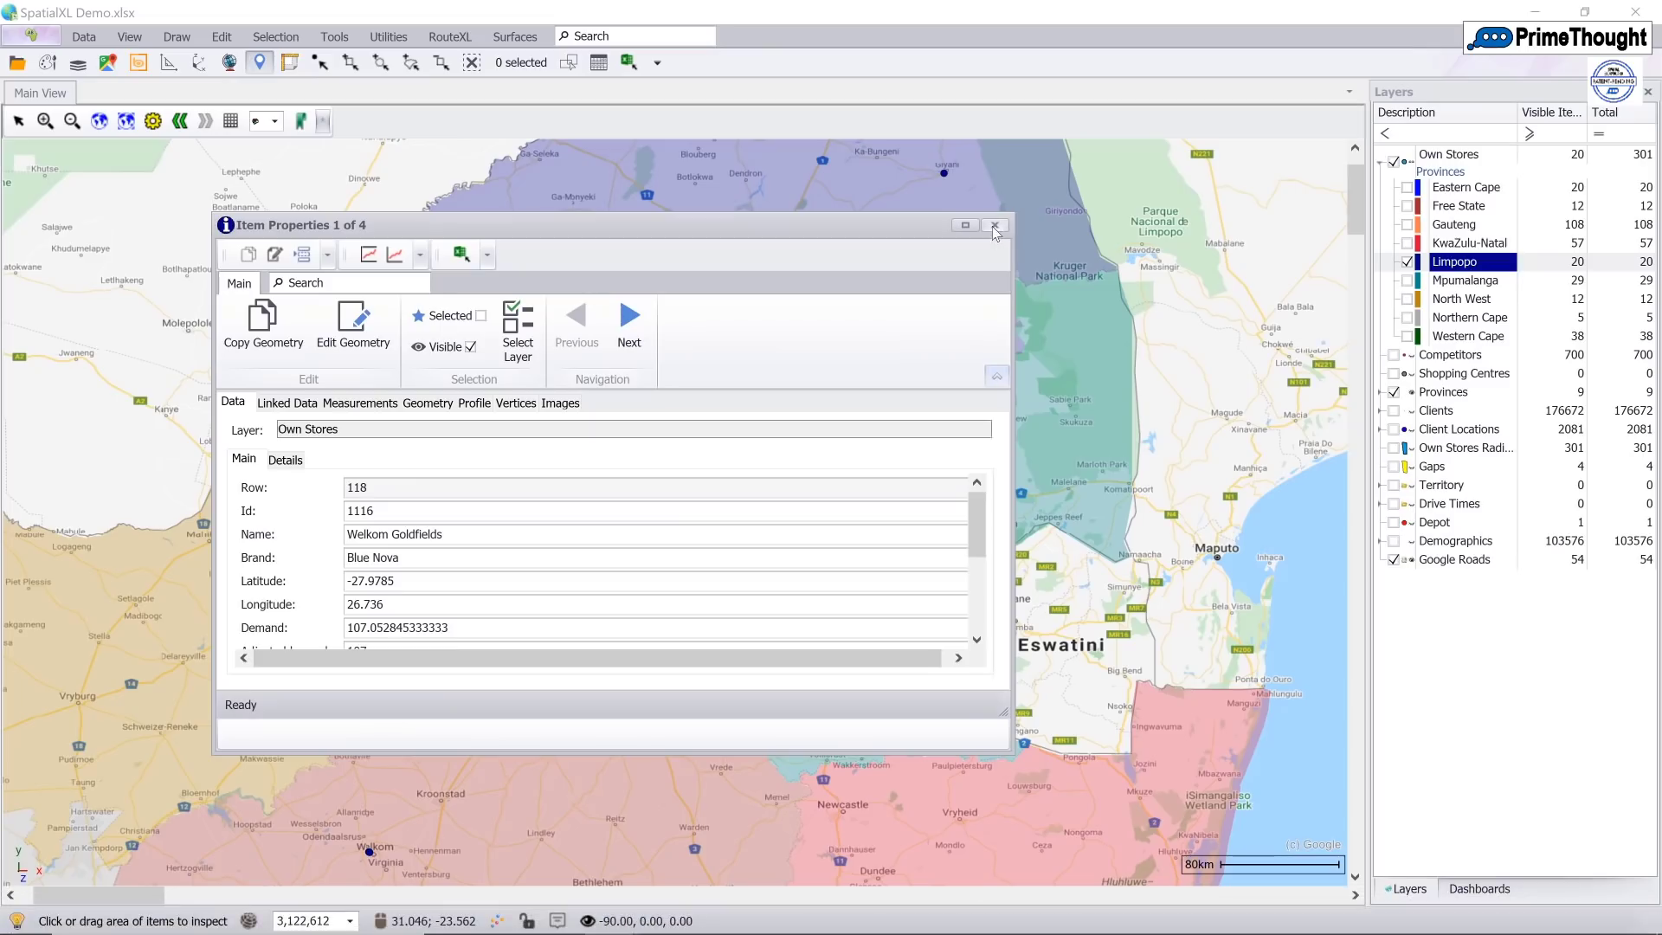
- Close the item properties, hide the Provinces layer and zoom in on the Limpopo-categorised store points in Welkom
left_click(993, 225)
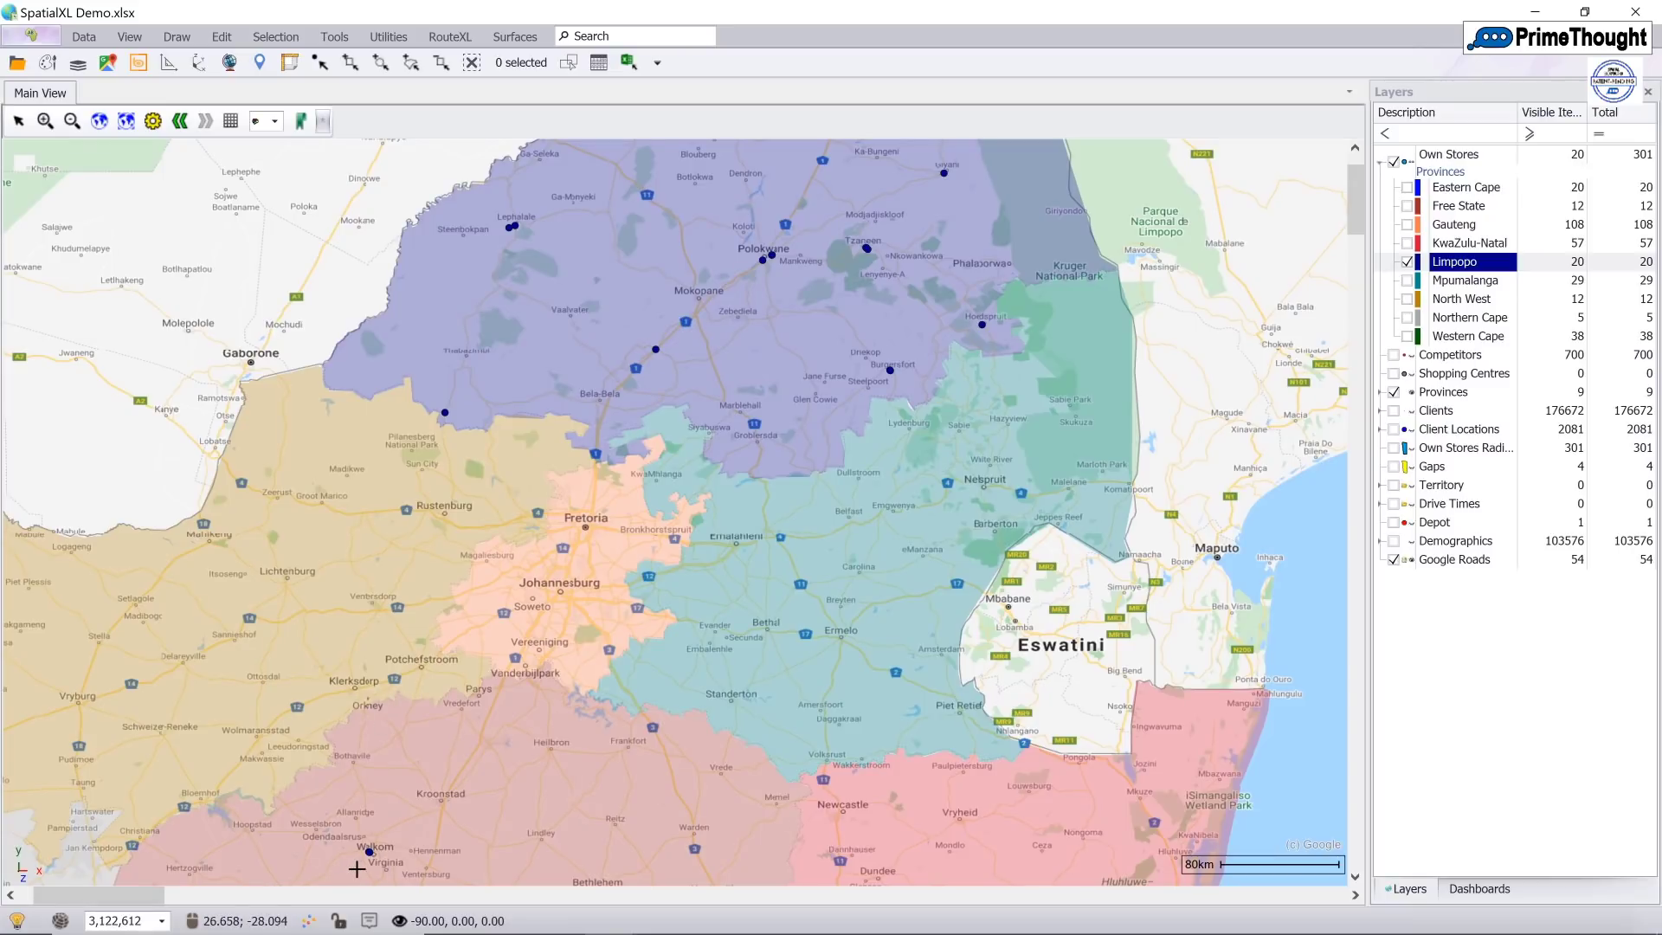
left_click(45, 120)
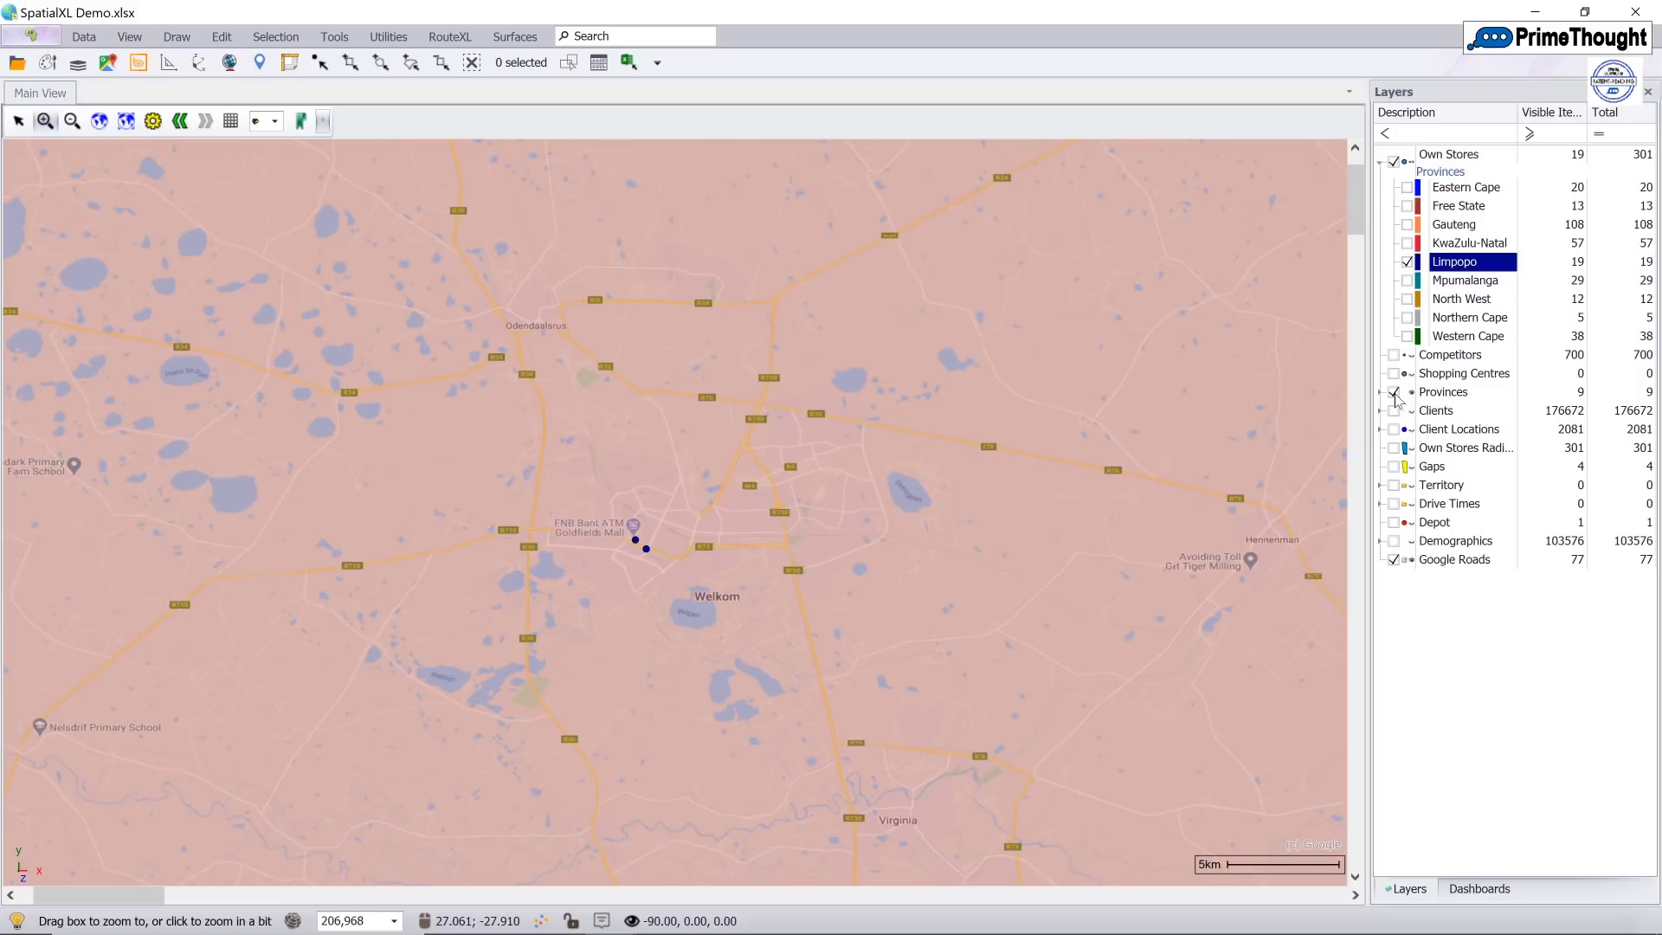
left_click(1393, 392)
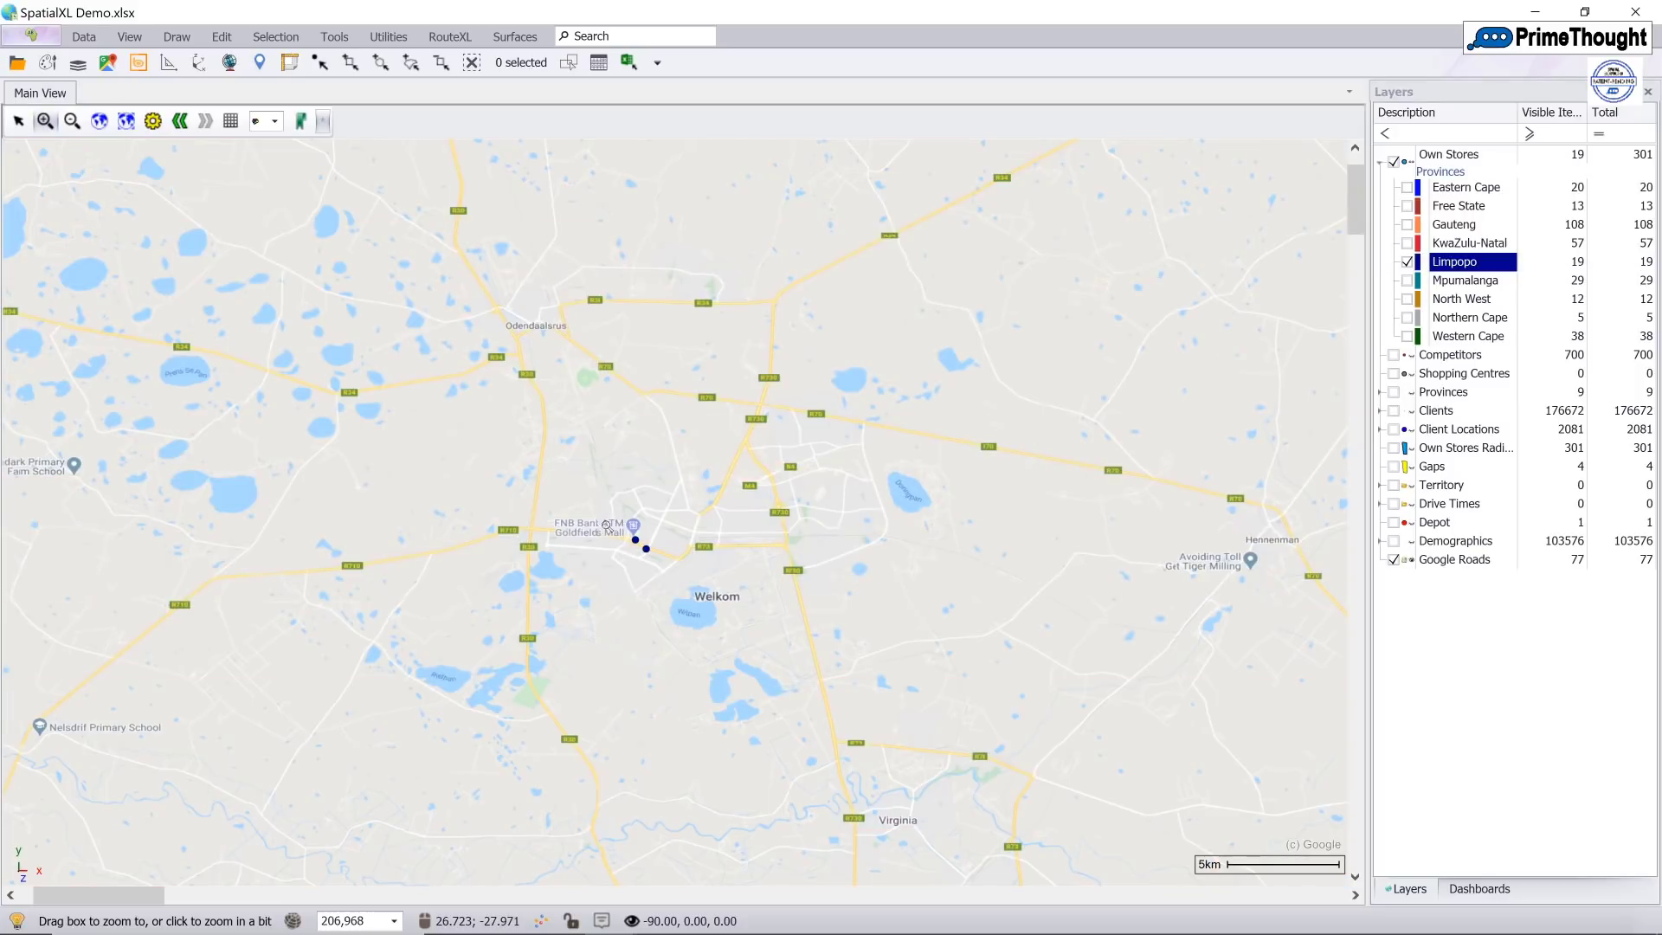
left_click_drag(681, 589, 606, 525)
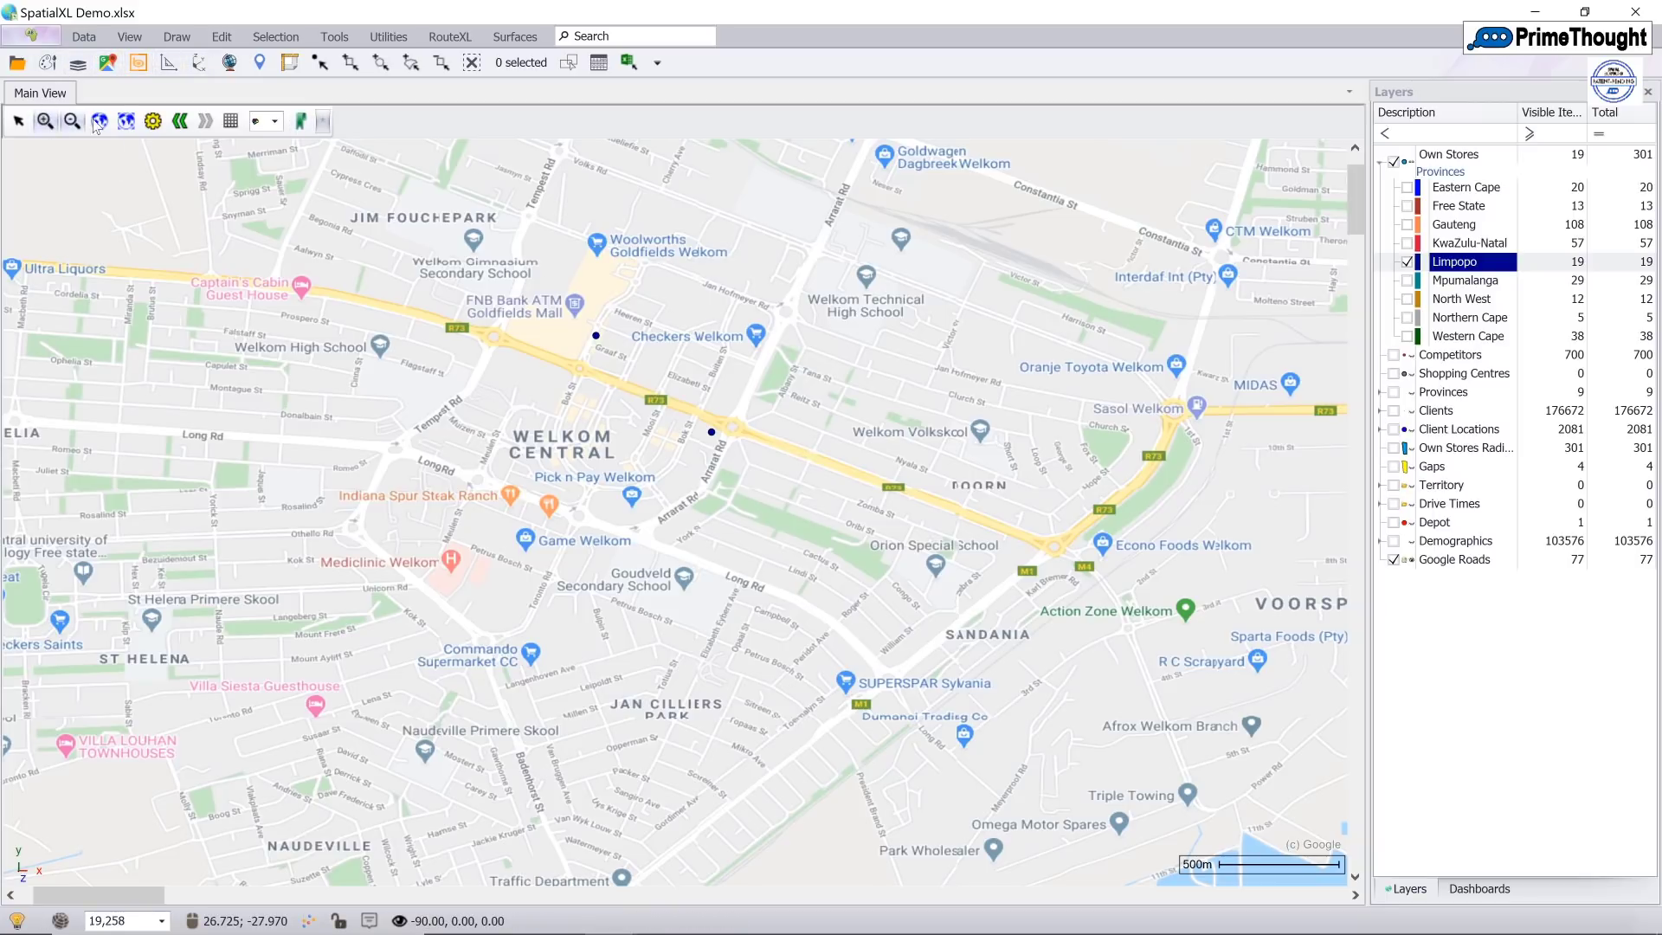
- View the Welkom store points on the Bing Satellite background and return the map to Google Roads
left_click(110, 66)
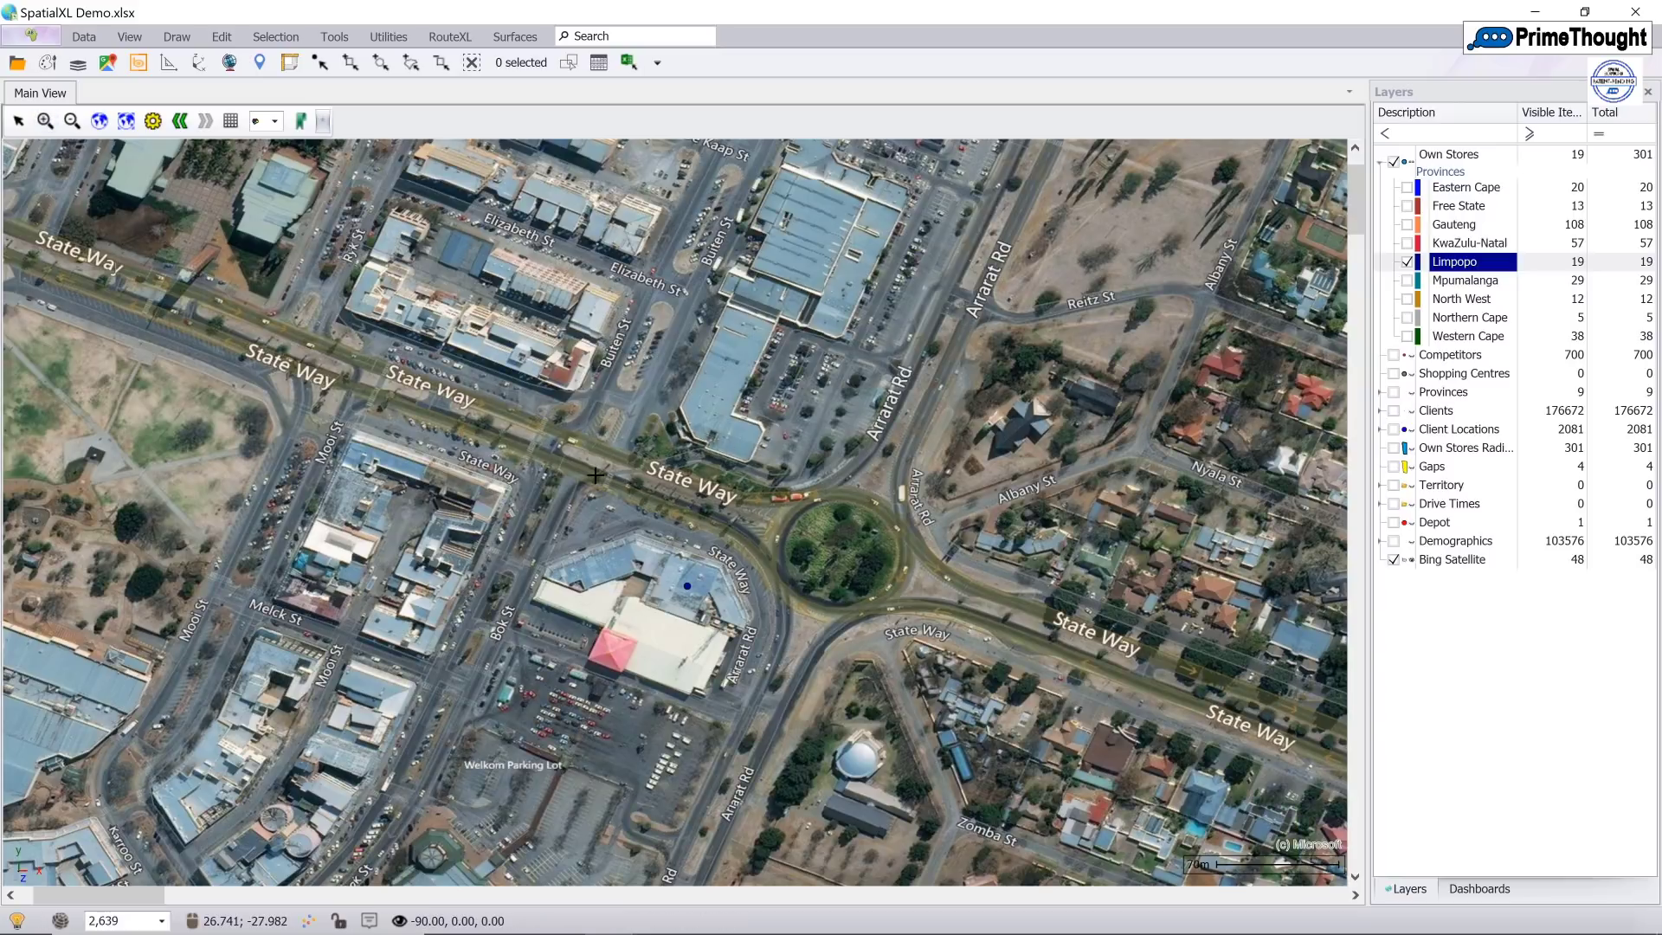
left_click(108, 63)
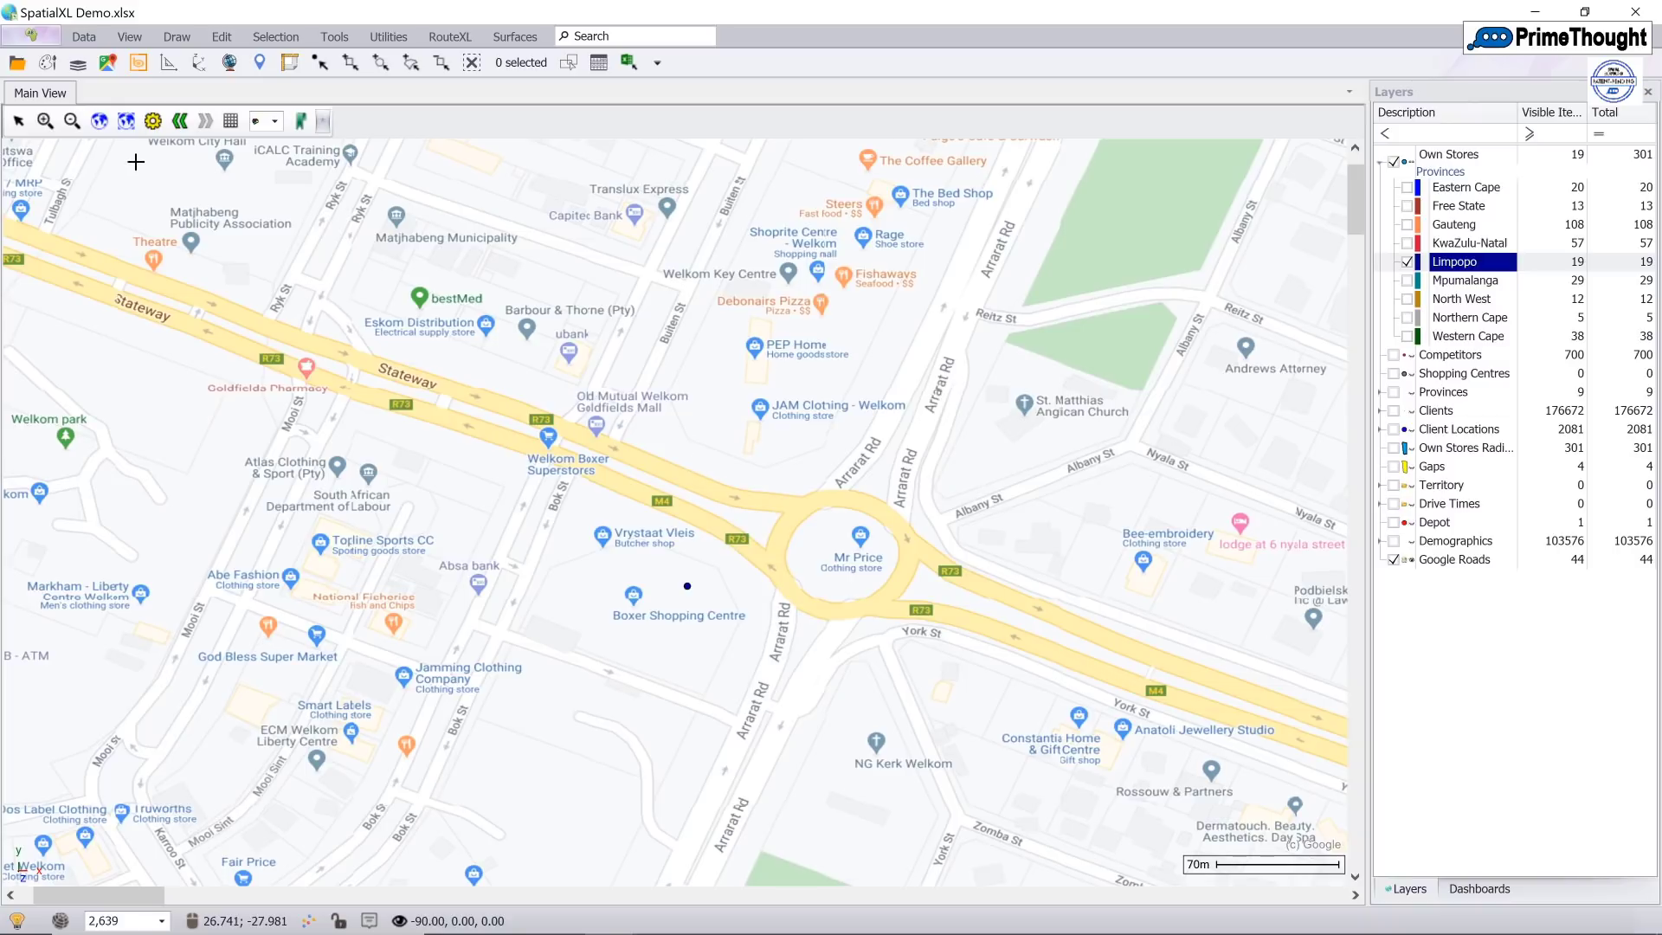
- Fit the map to all Limpopo-categorised stores and box-select the outlying store points at Welkom
left_click(129, 126)
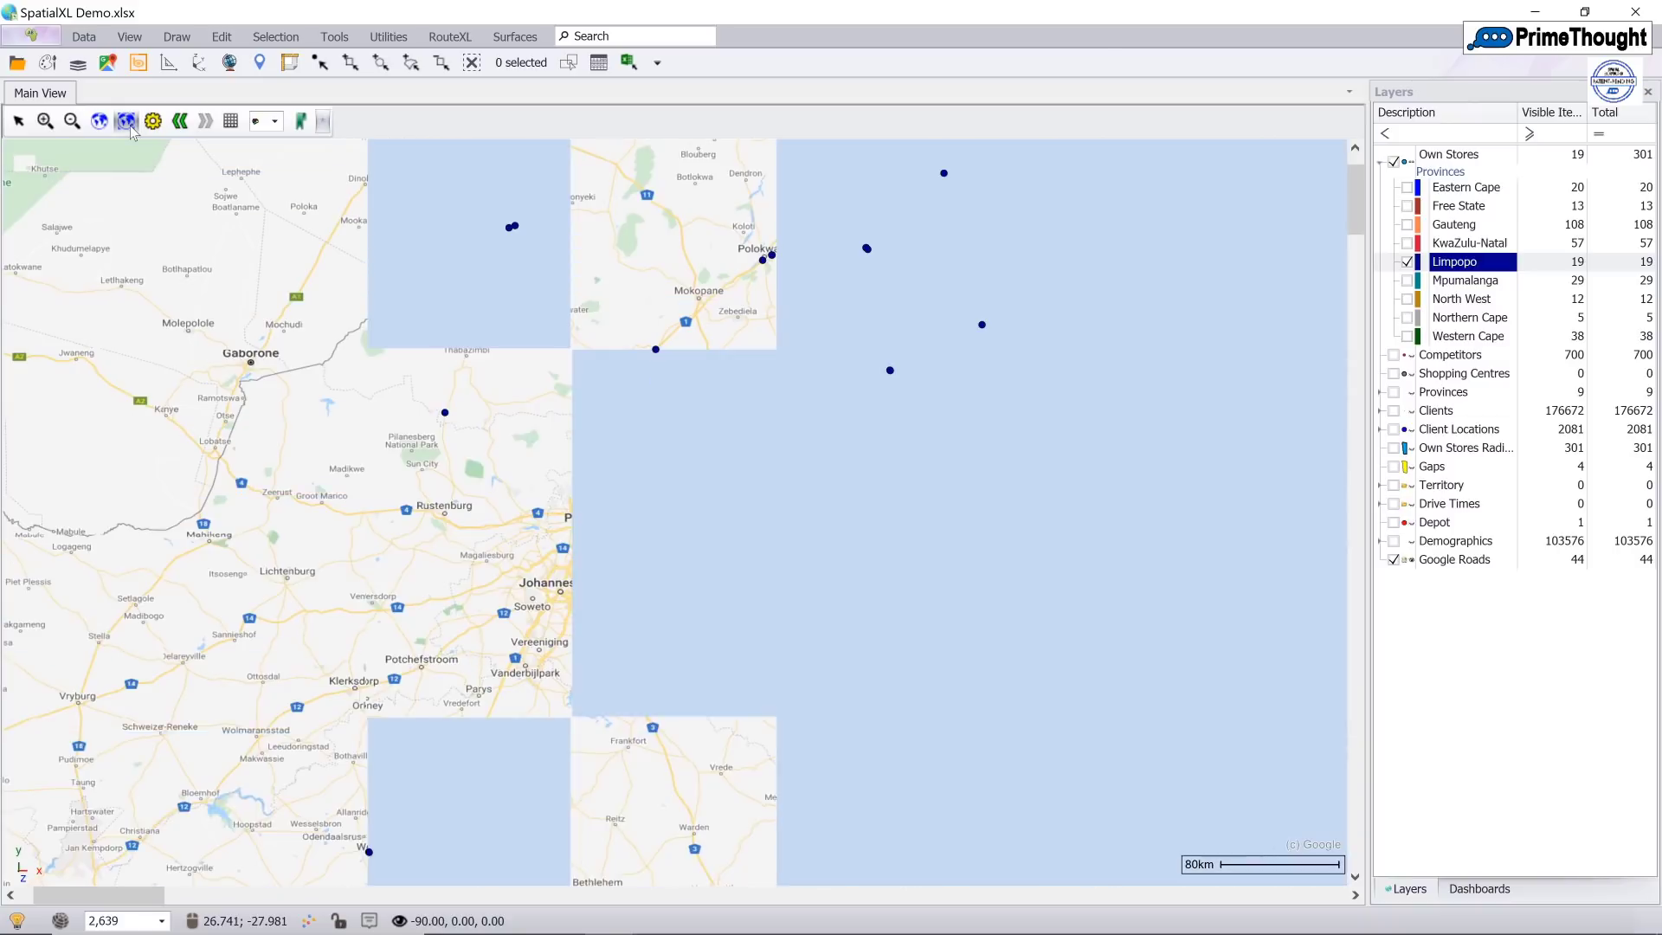
left_click(351, 63)
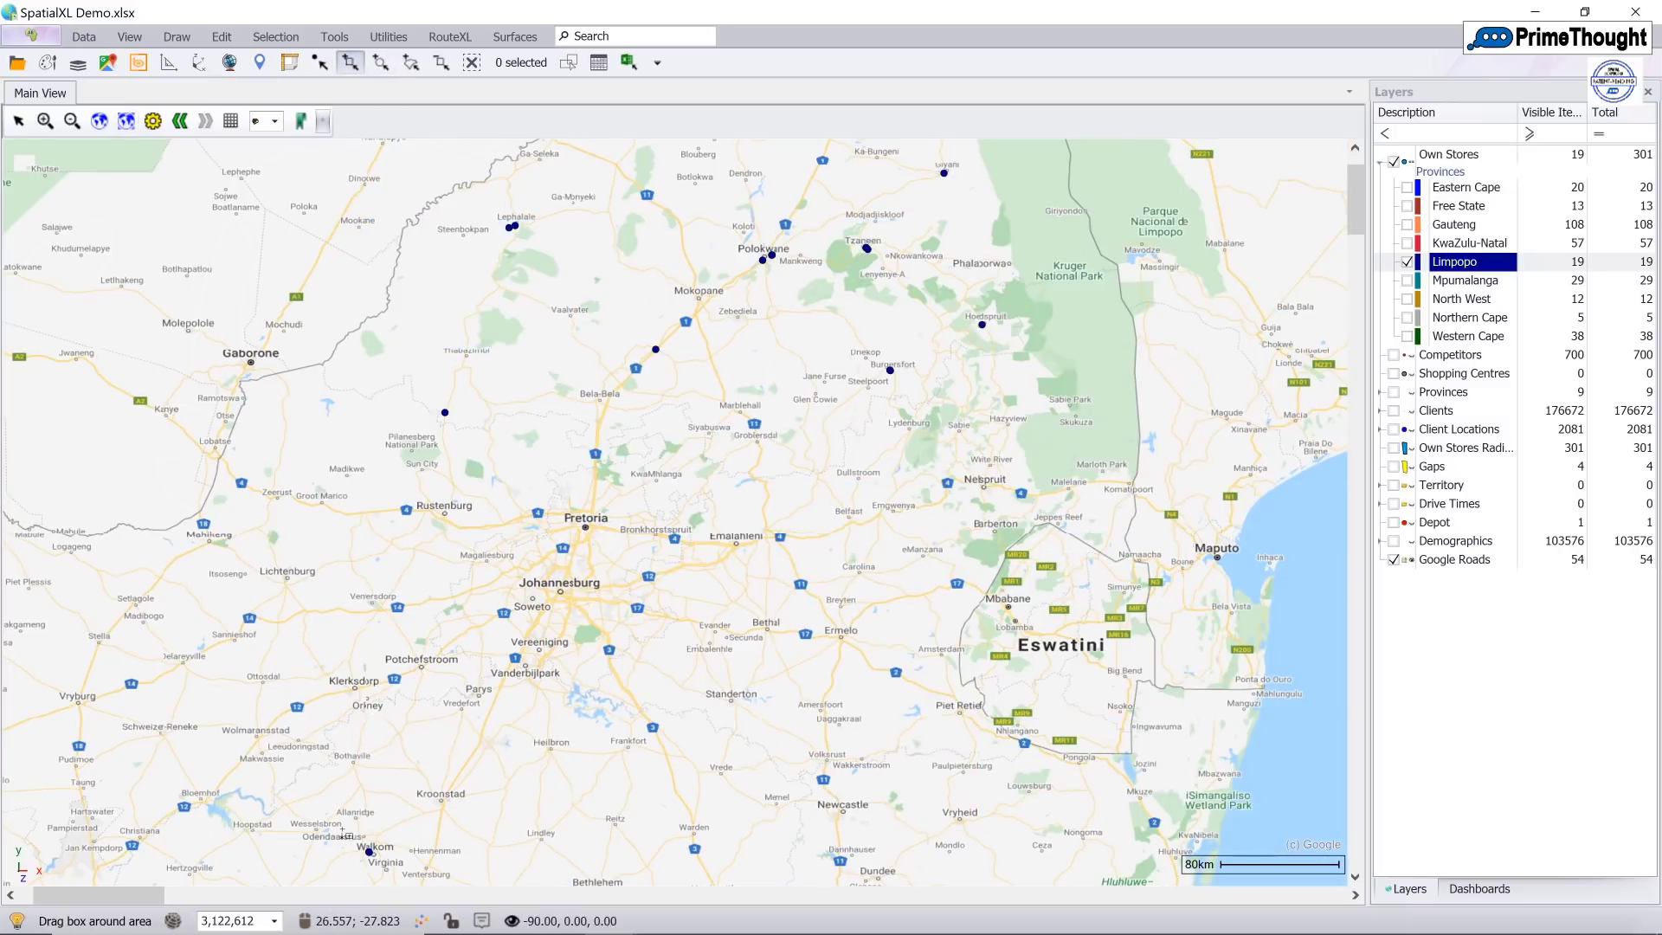
left_click_drag(343, 829, 397, 876)
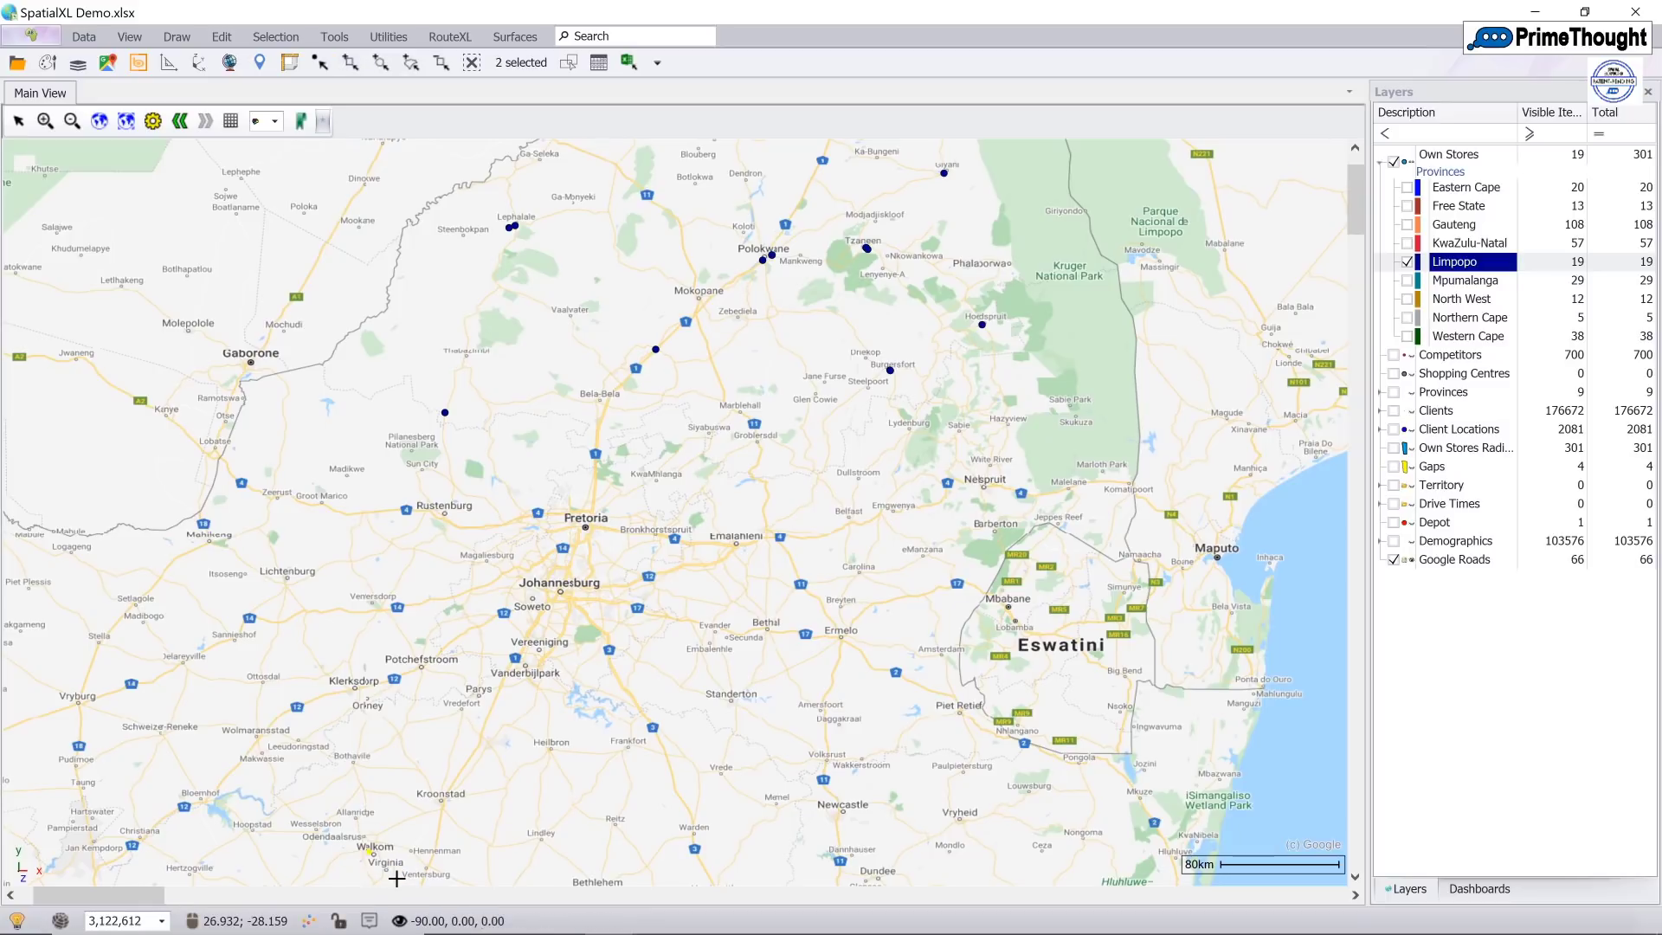
- Select the chosen Welkom stores in the Own Stores worksheet, colouring their row background NavajoWhite
left_click(631, 60)
left_click(617, 194)
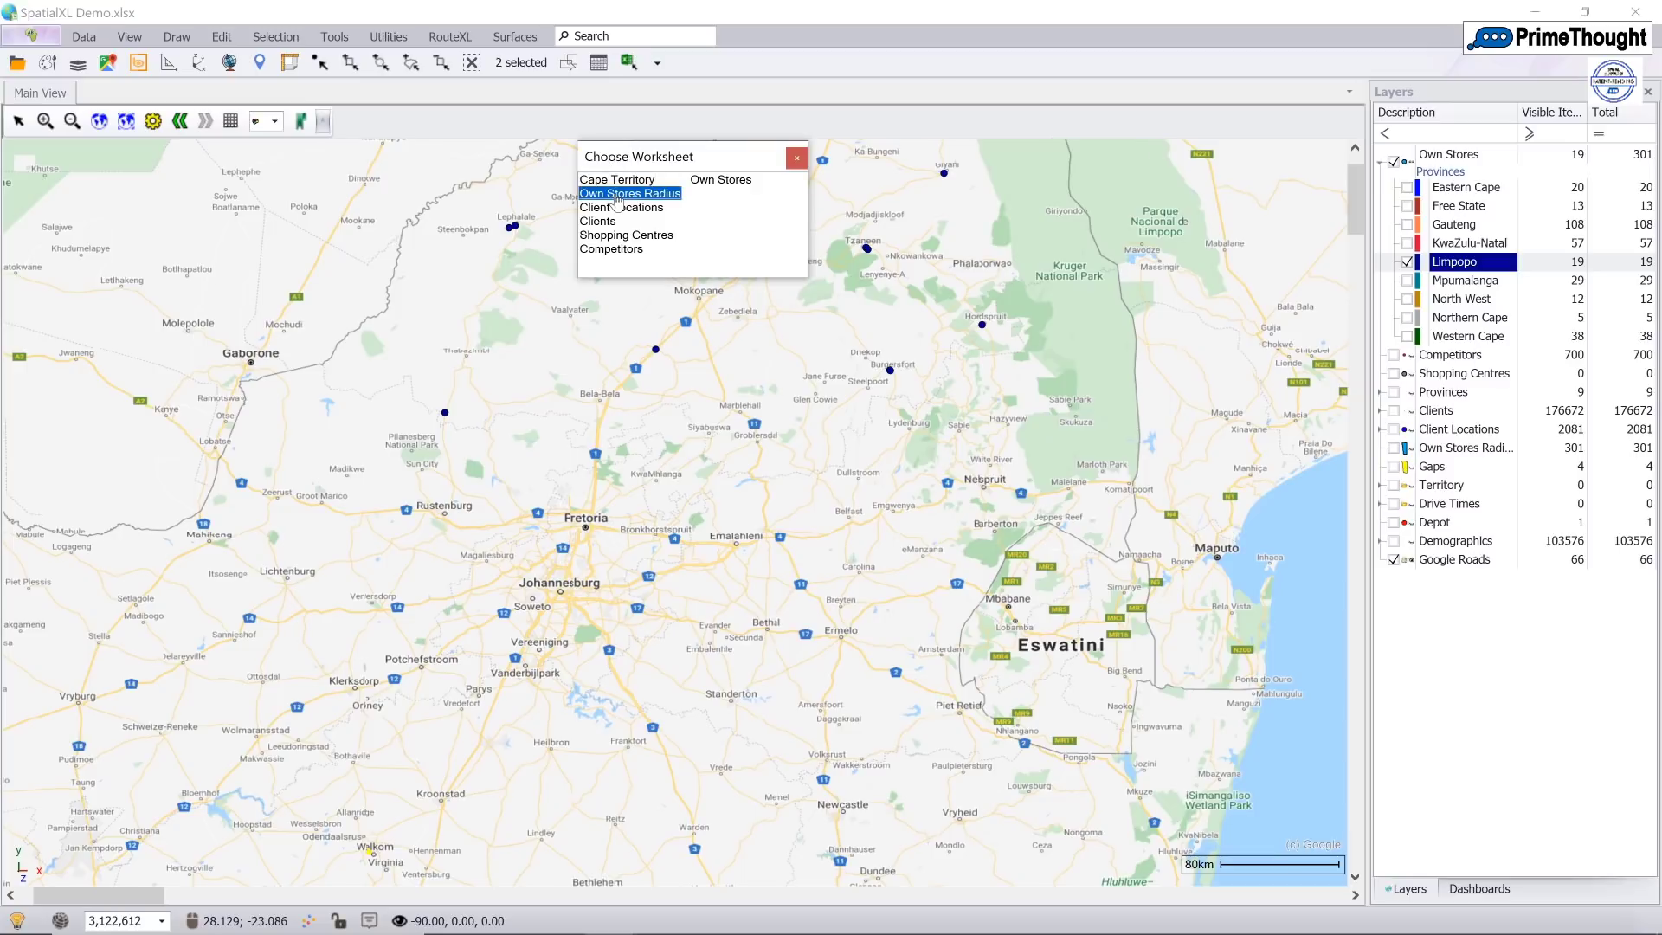
left_click(712, 183)
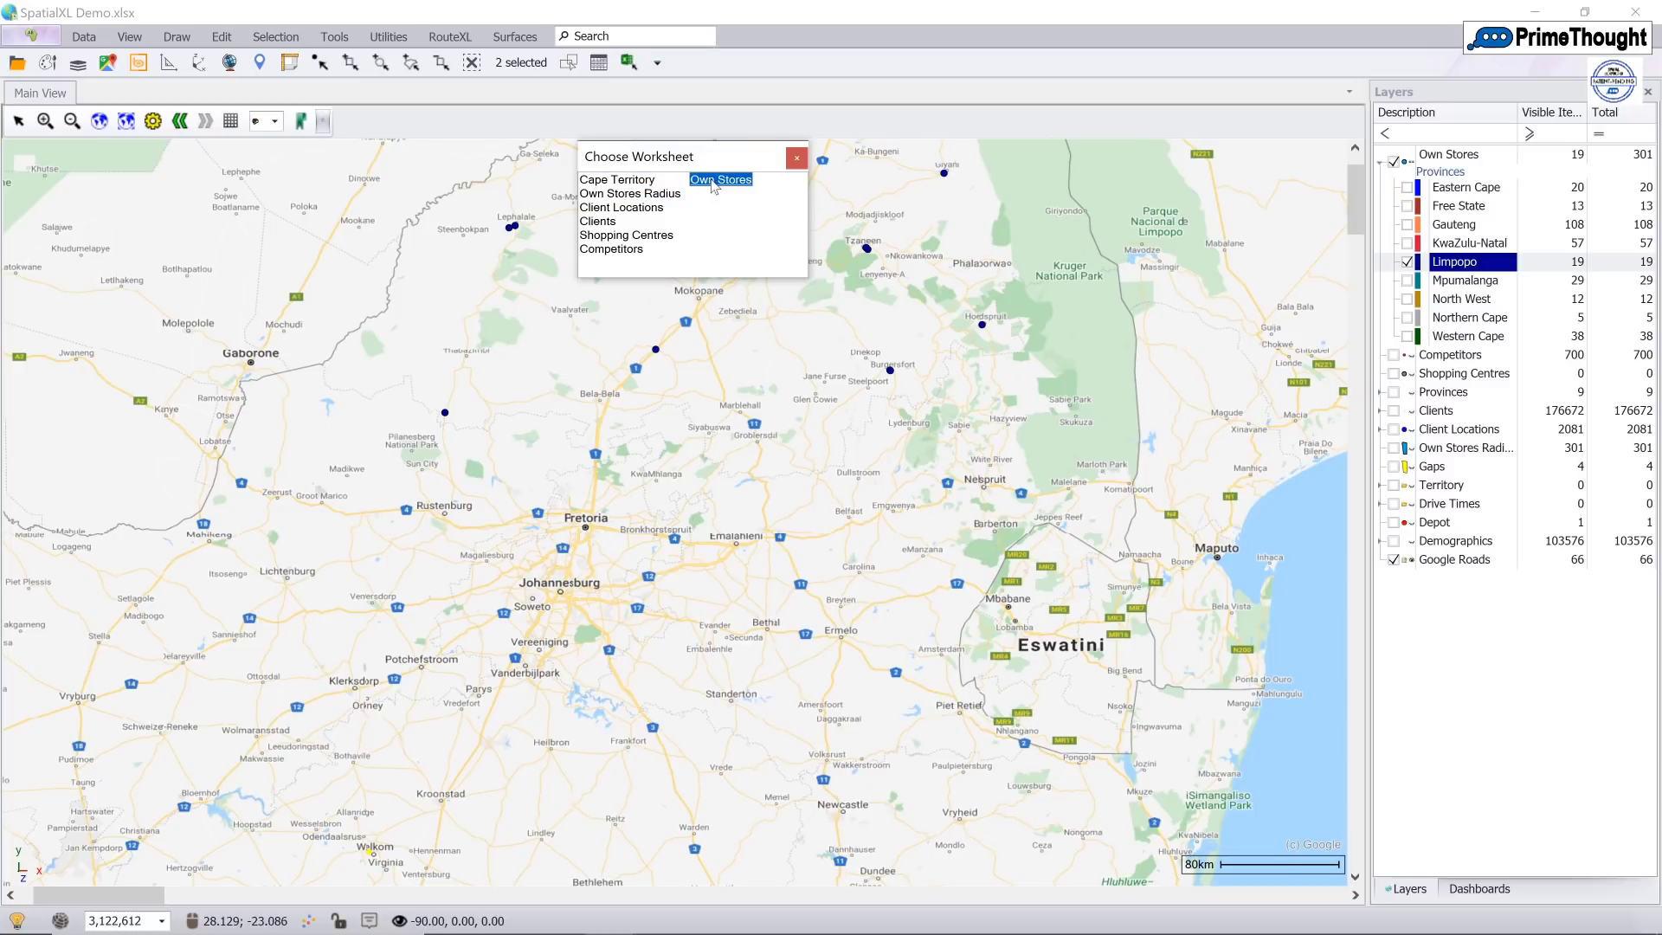
double_click(712, 183)
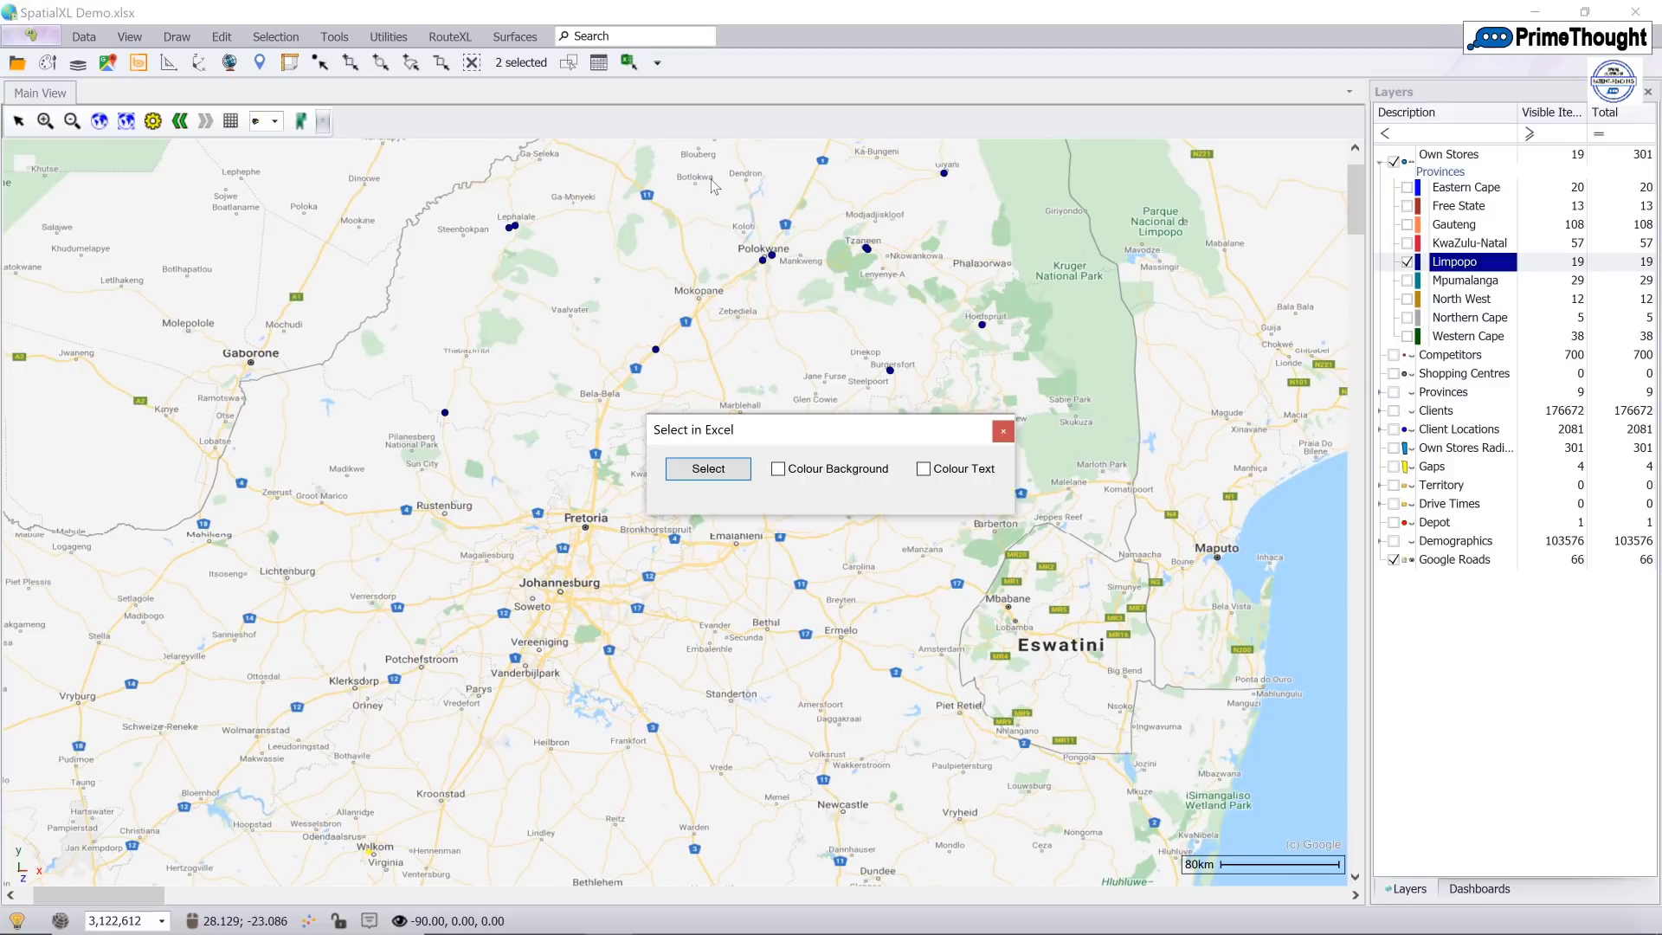
left_click(779, 472)
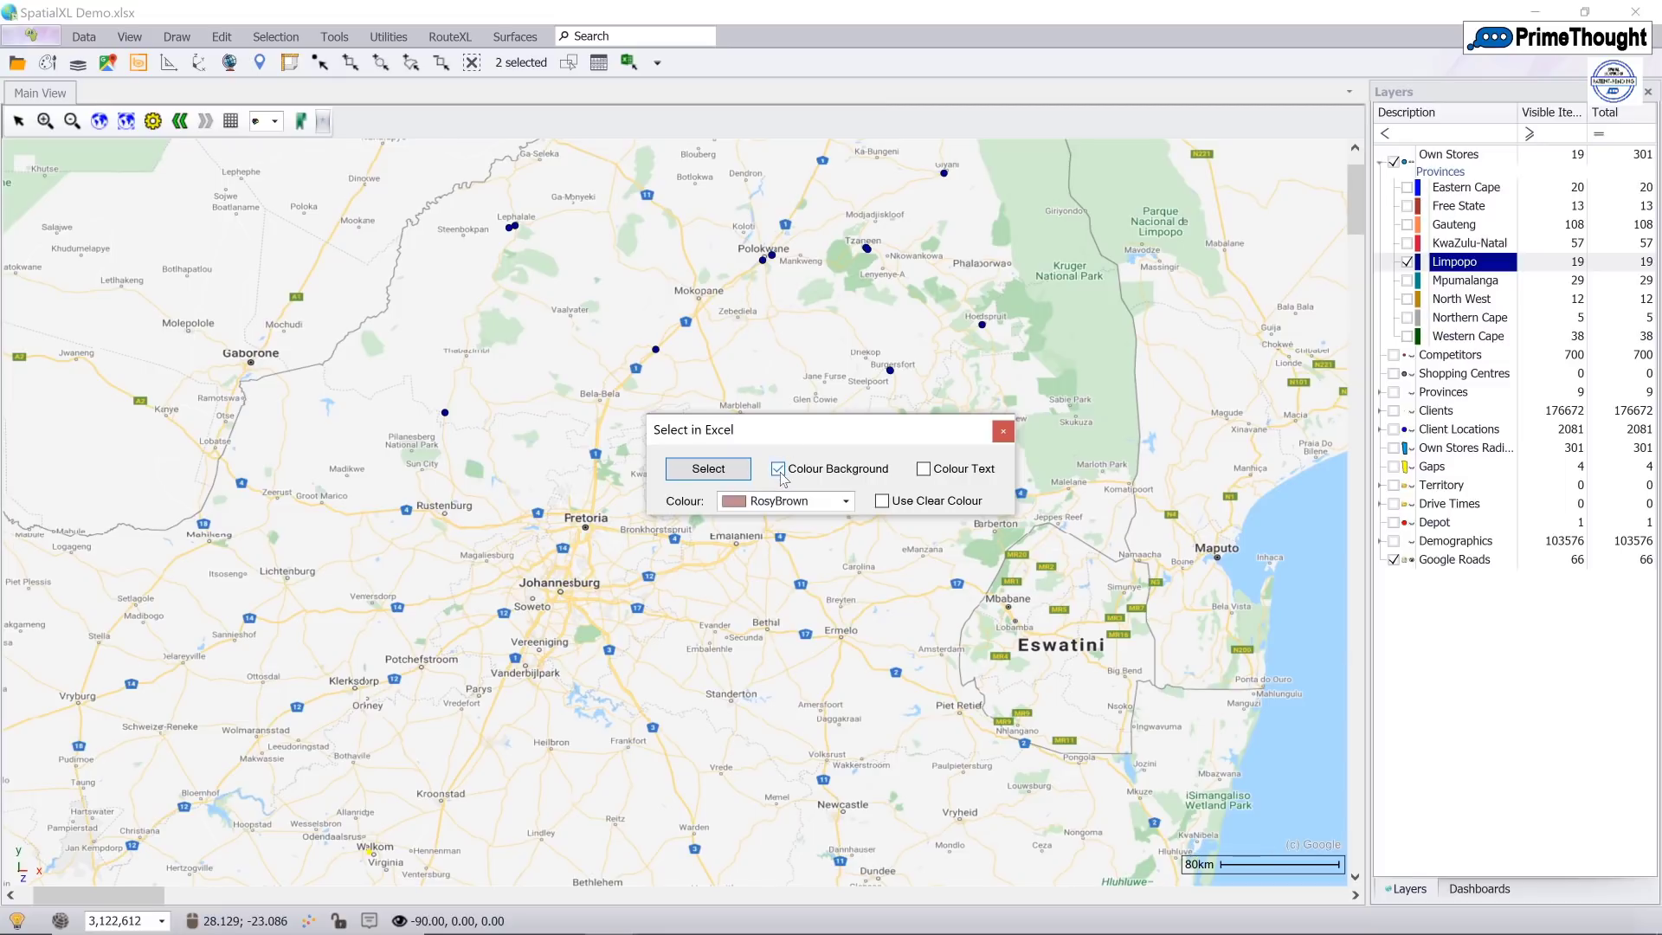
left_click(831, 502)
scroll(784, 718, "down", 10)
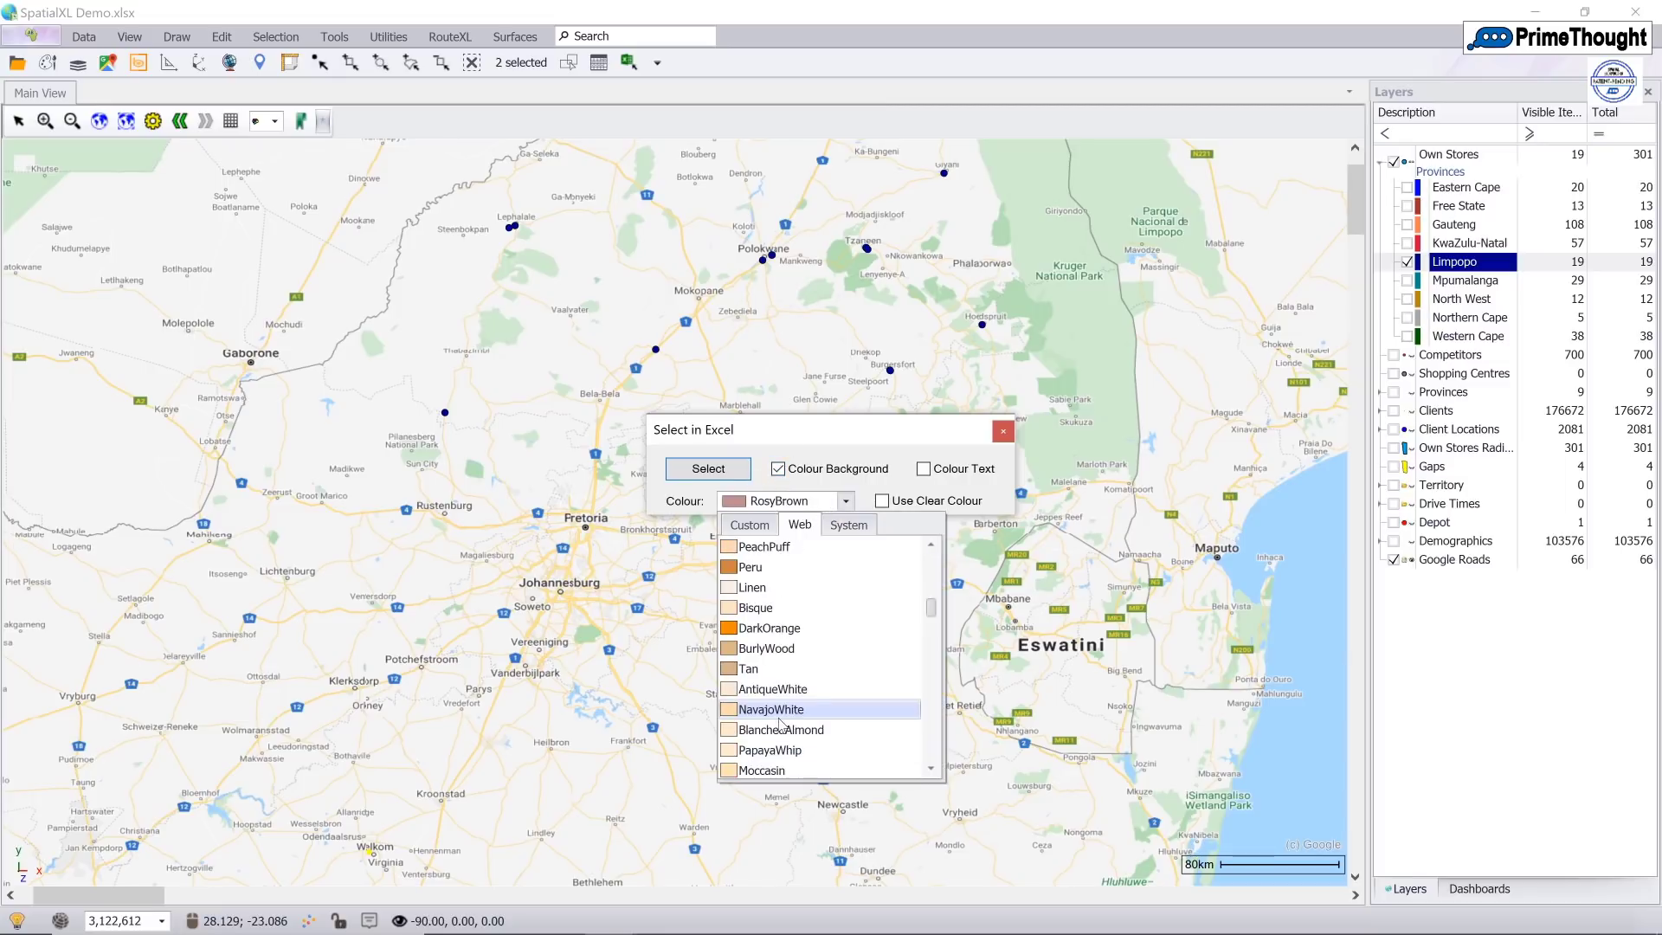
left_click(779, 710)
left_click(699, 470)
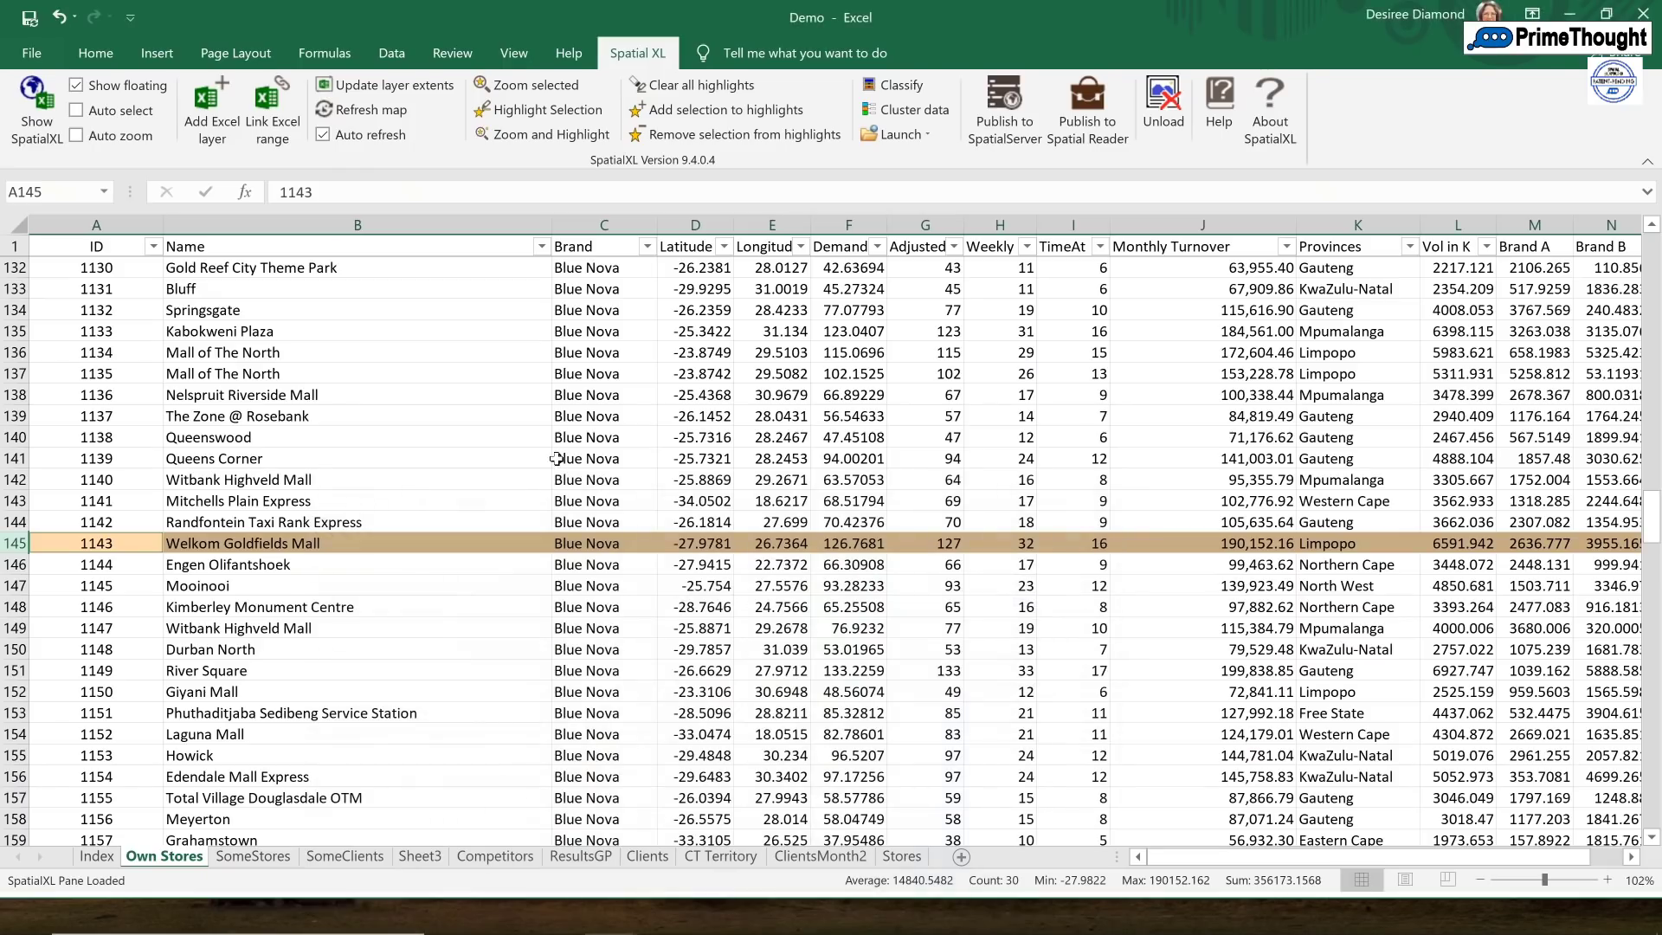
- Filter the Own Stores worksheet on the Brand column by the highlight cell colour
left_click(555, 459)
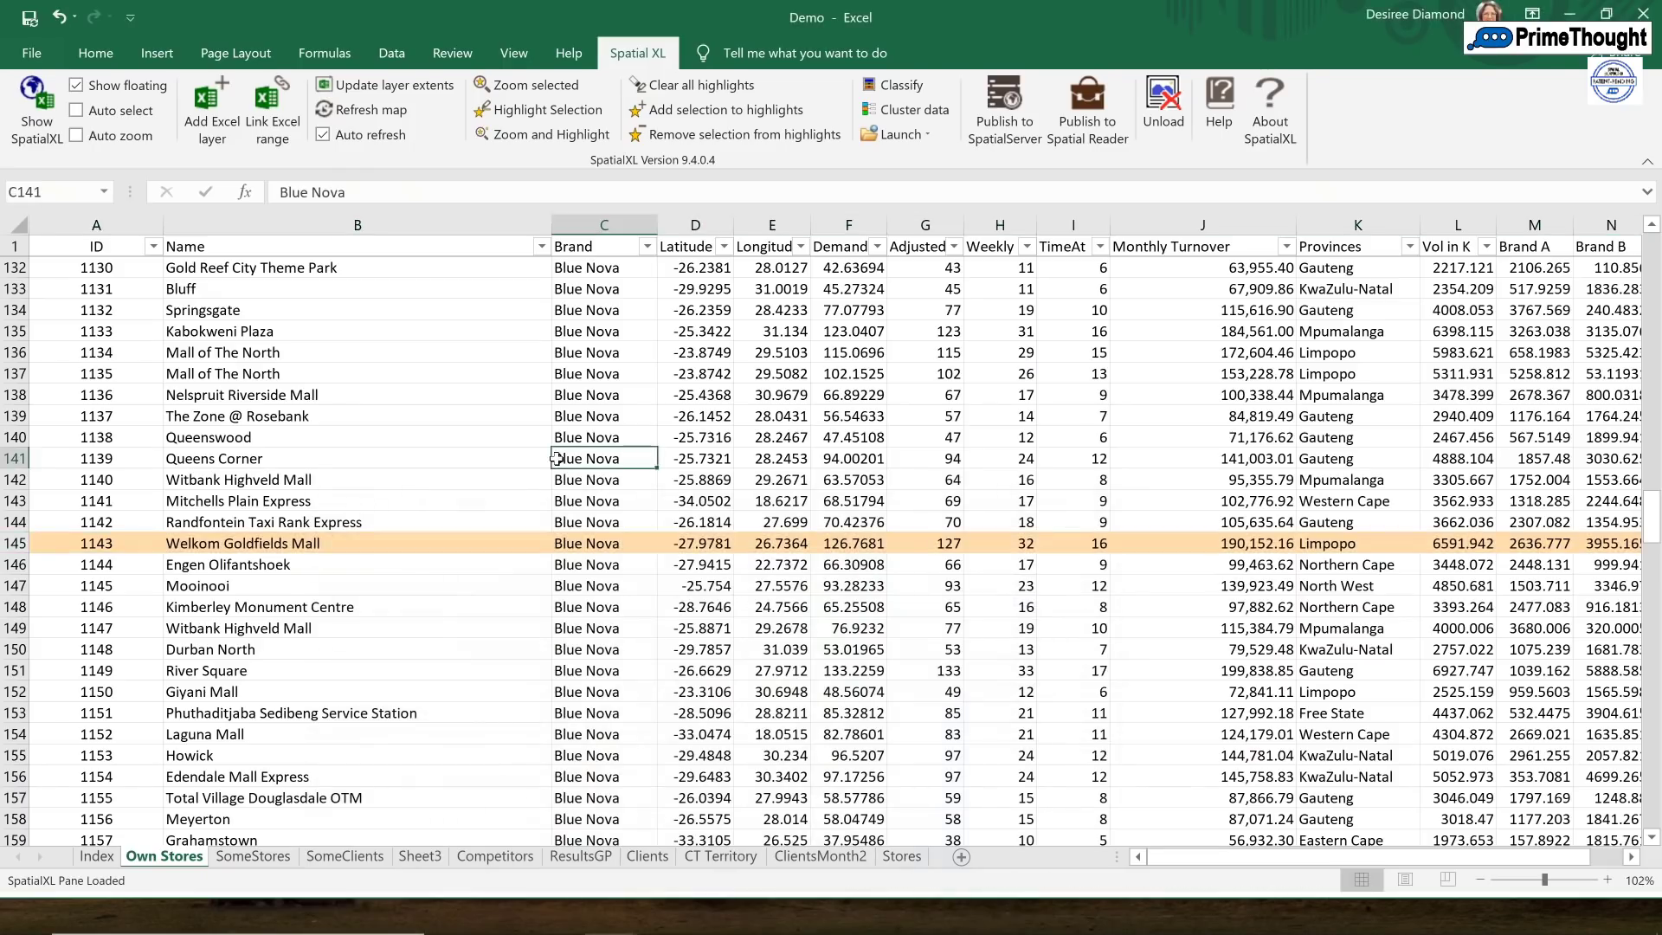
left_click(646, 248)
mouse_move(502, 376)
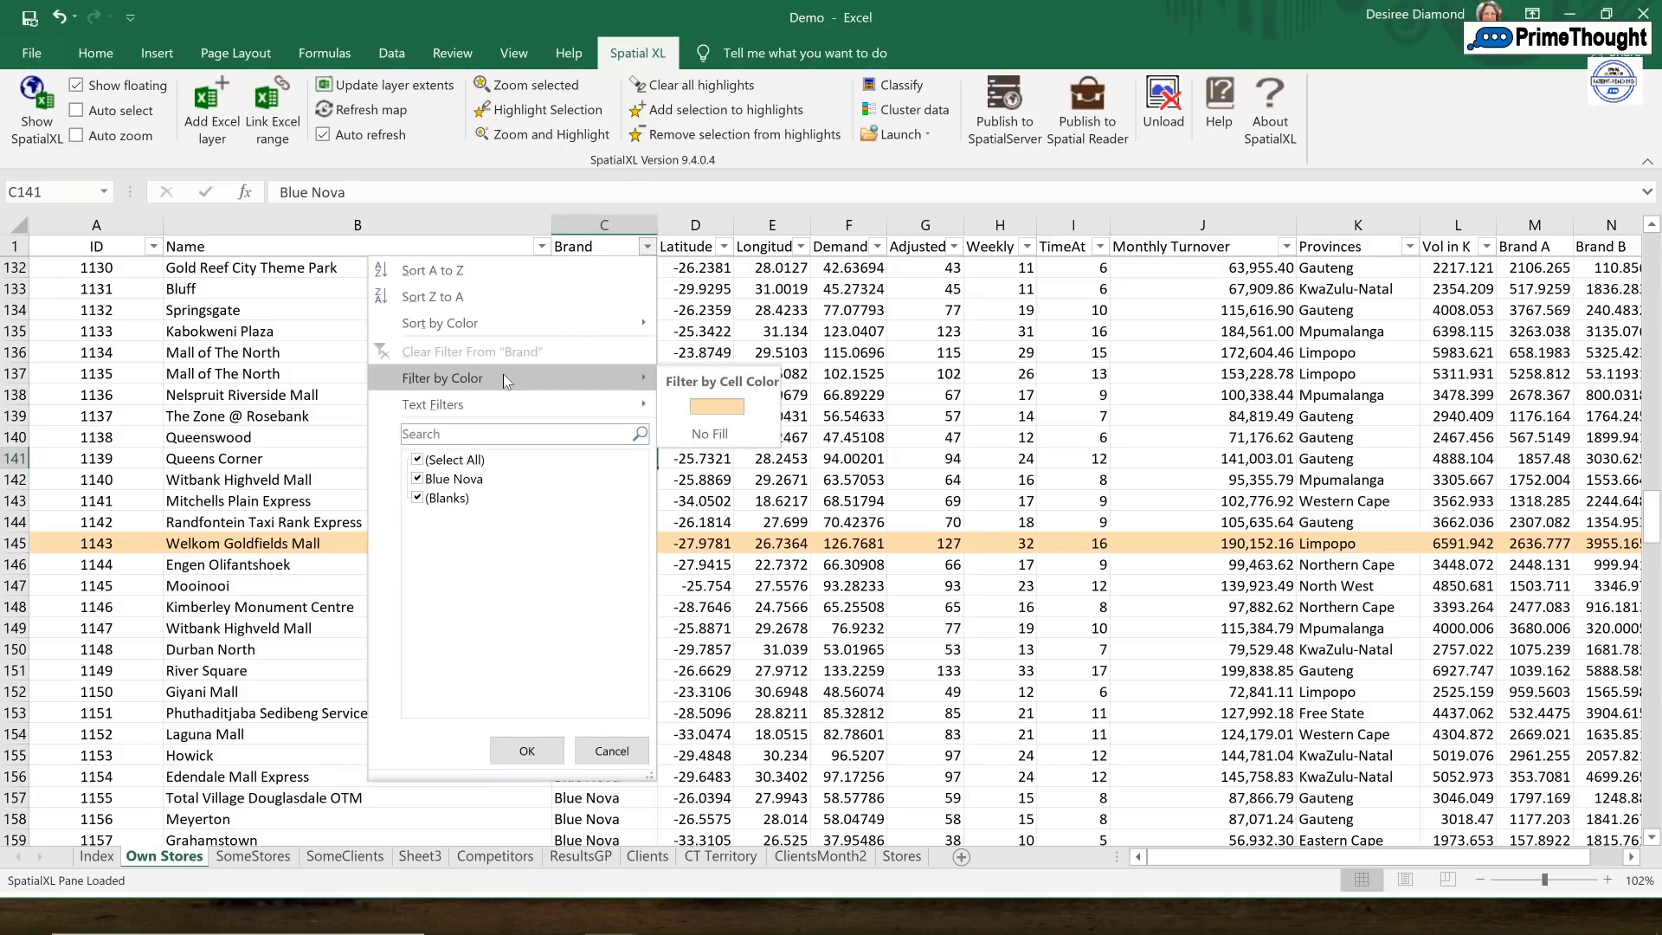
left_click(715, 405)
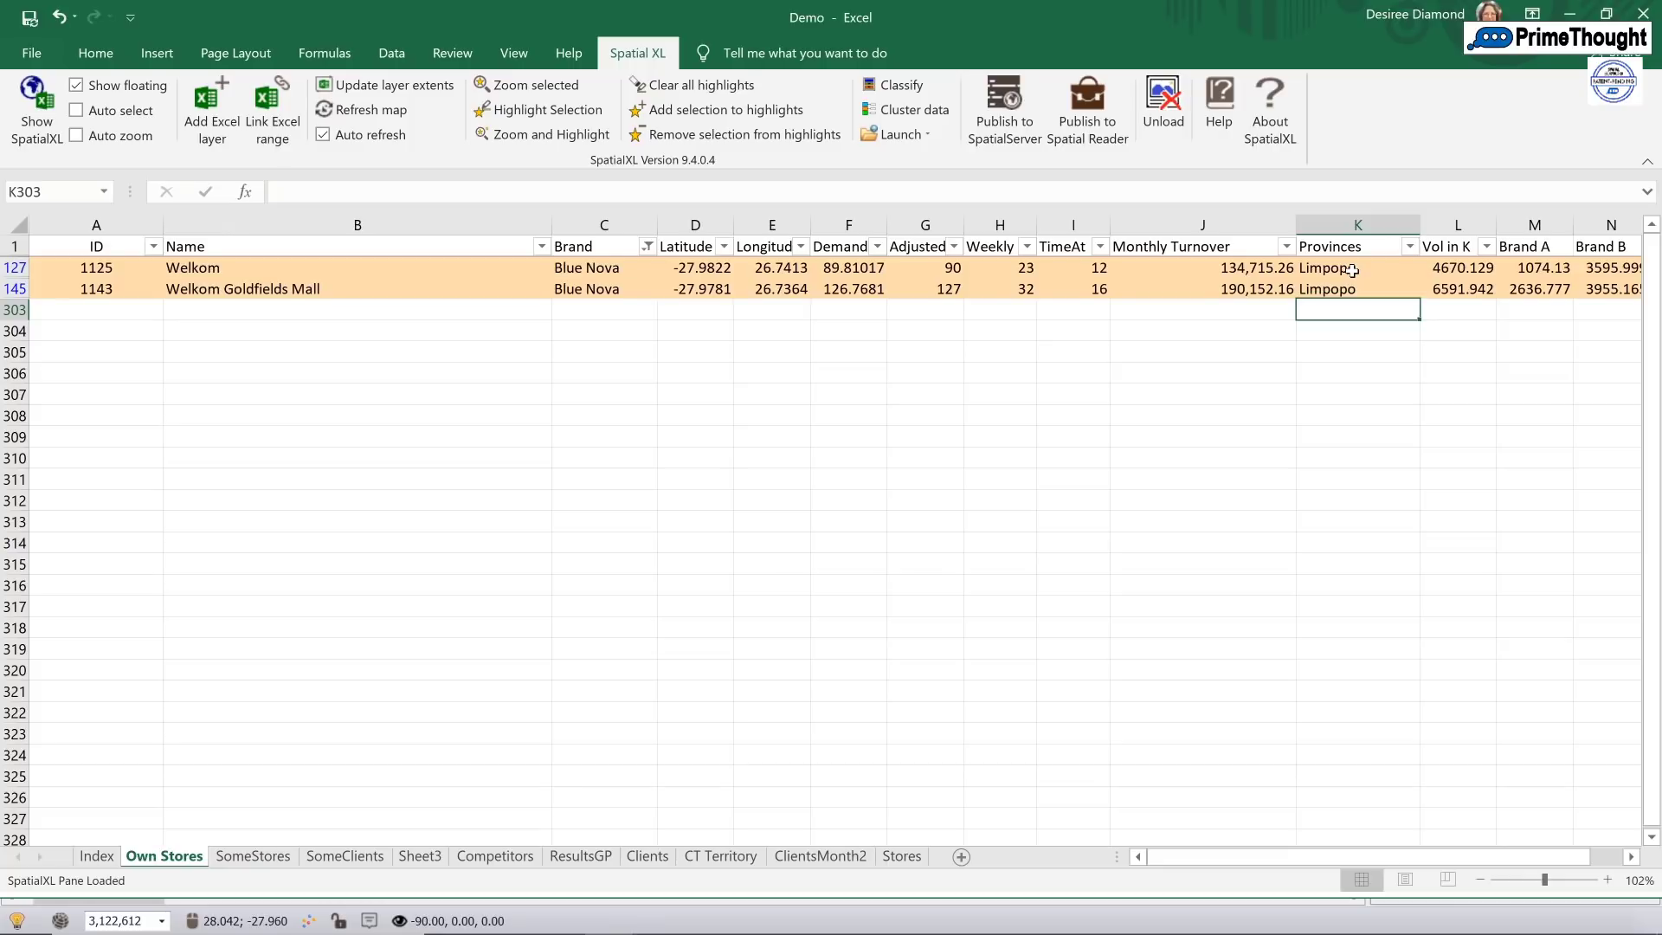
- Set the province of the filtered Welkom and Welkom Goldfields Mall stores to Free State and clear the filter
left_click(1571, 15)
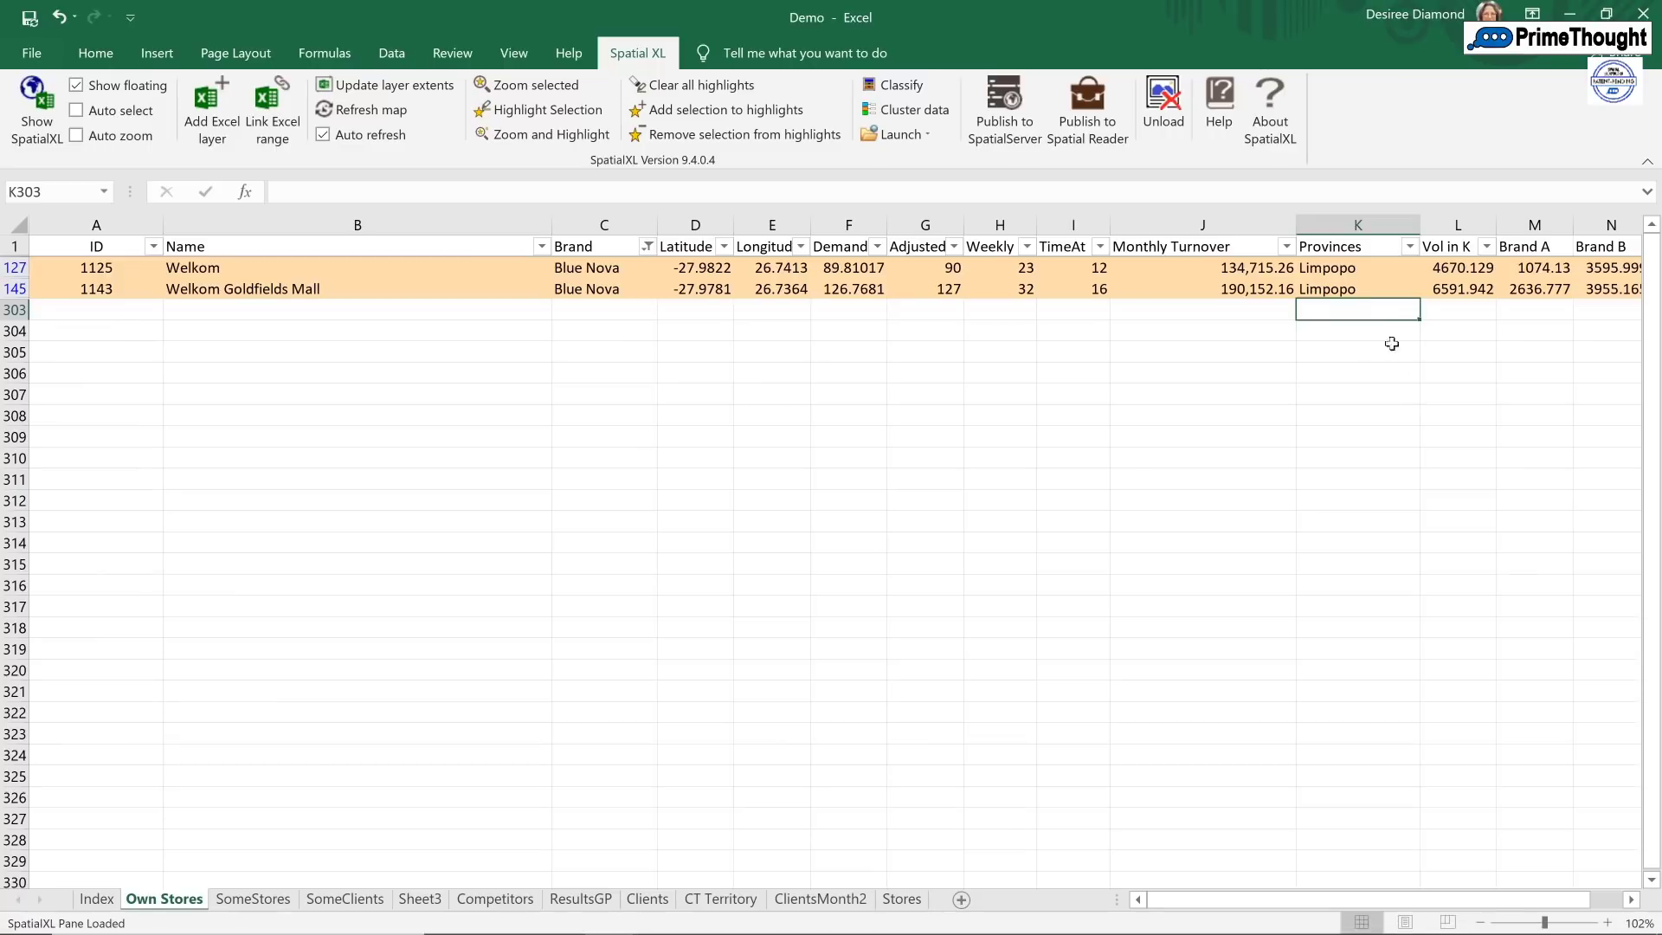
left_click(1534, 12)
left_click(1361, 271)
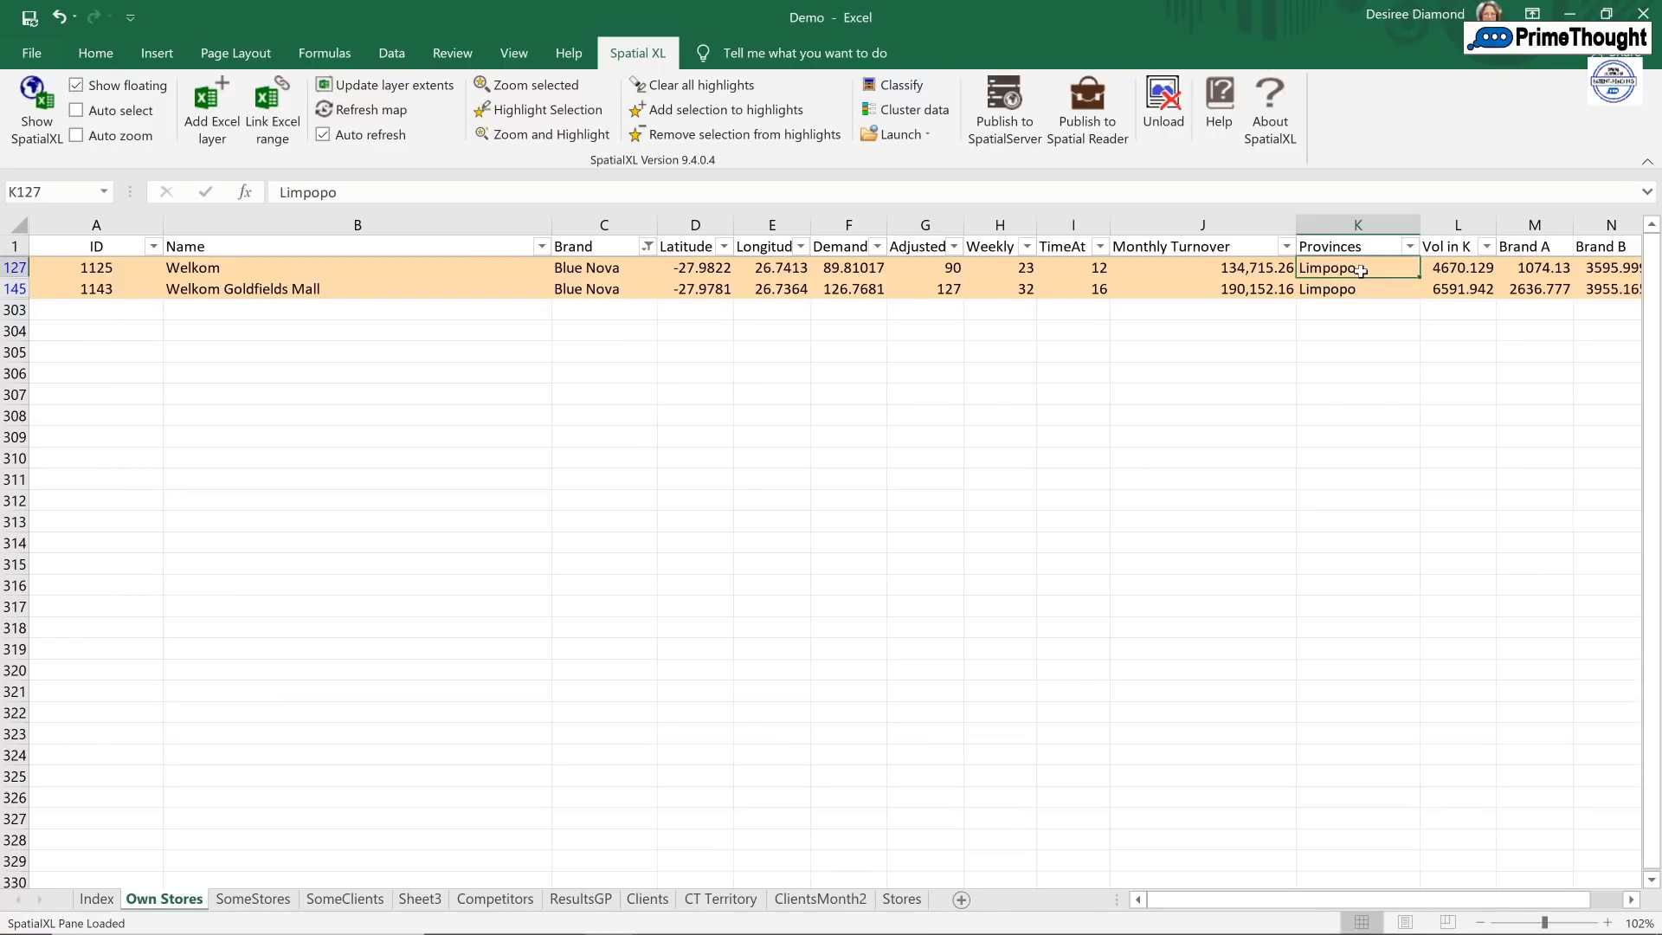
type("Free State")
key("Return")
type("Free State")
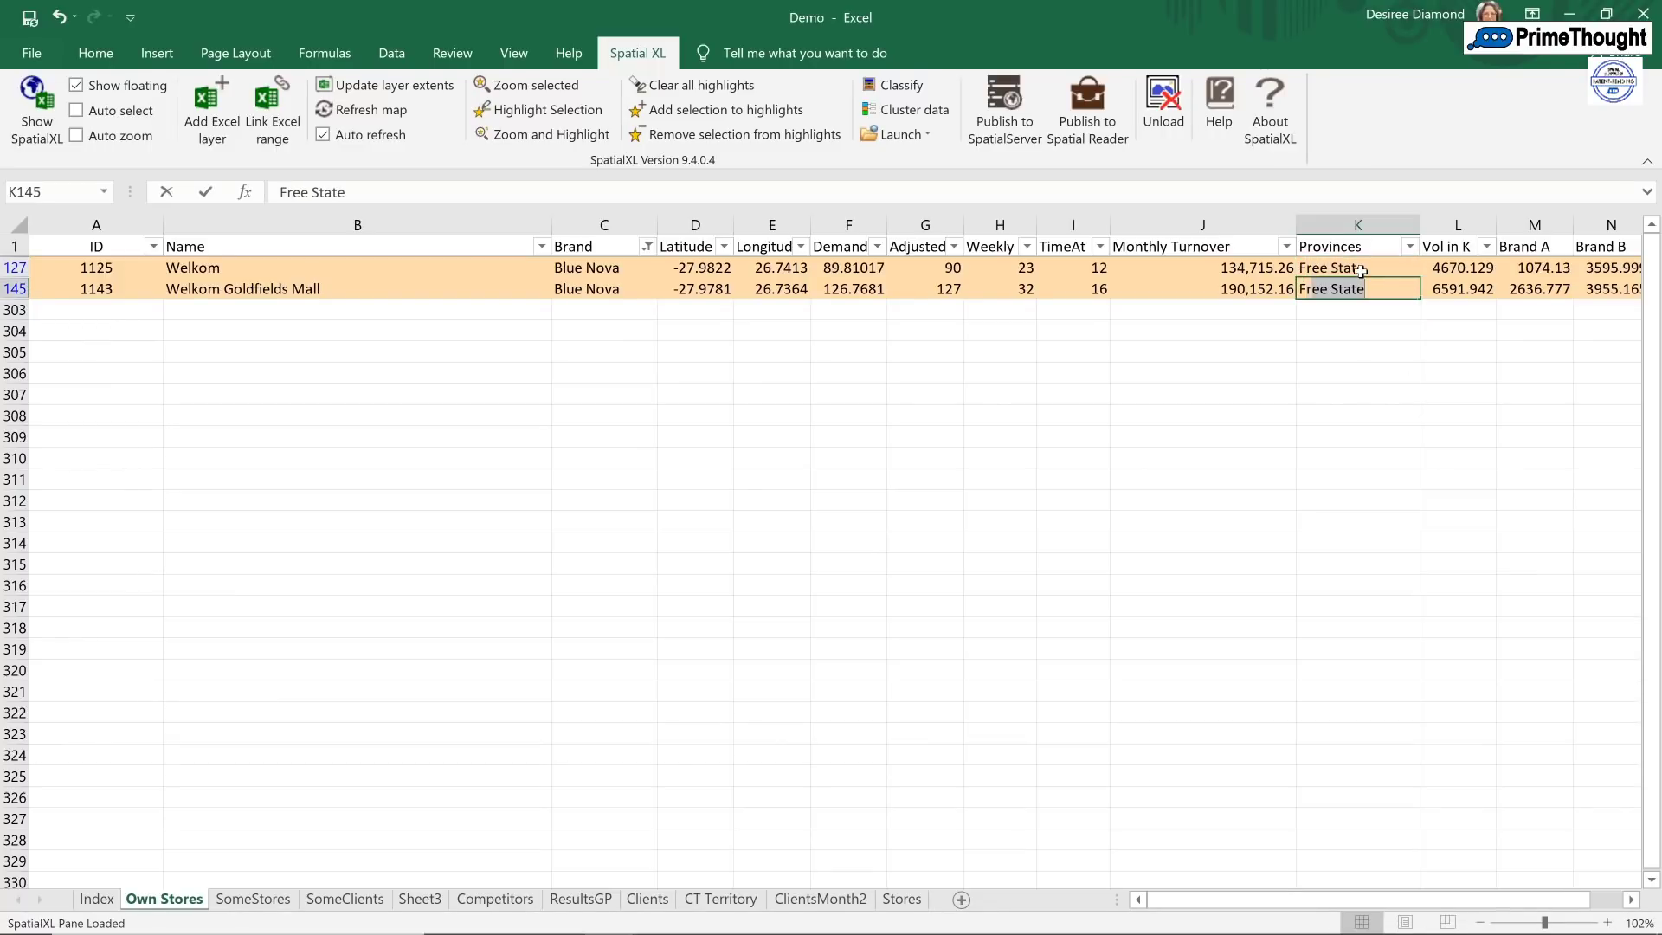
key("Return")
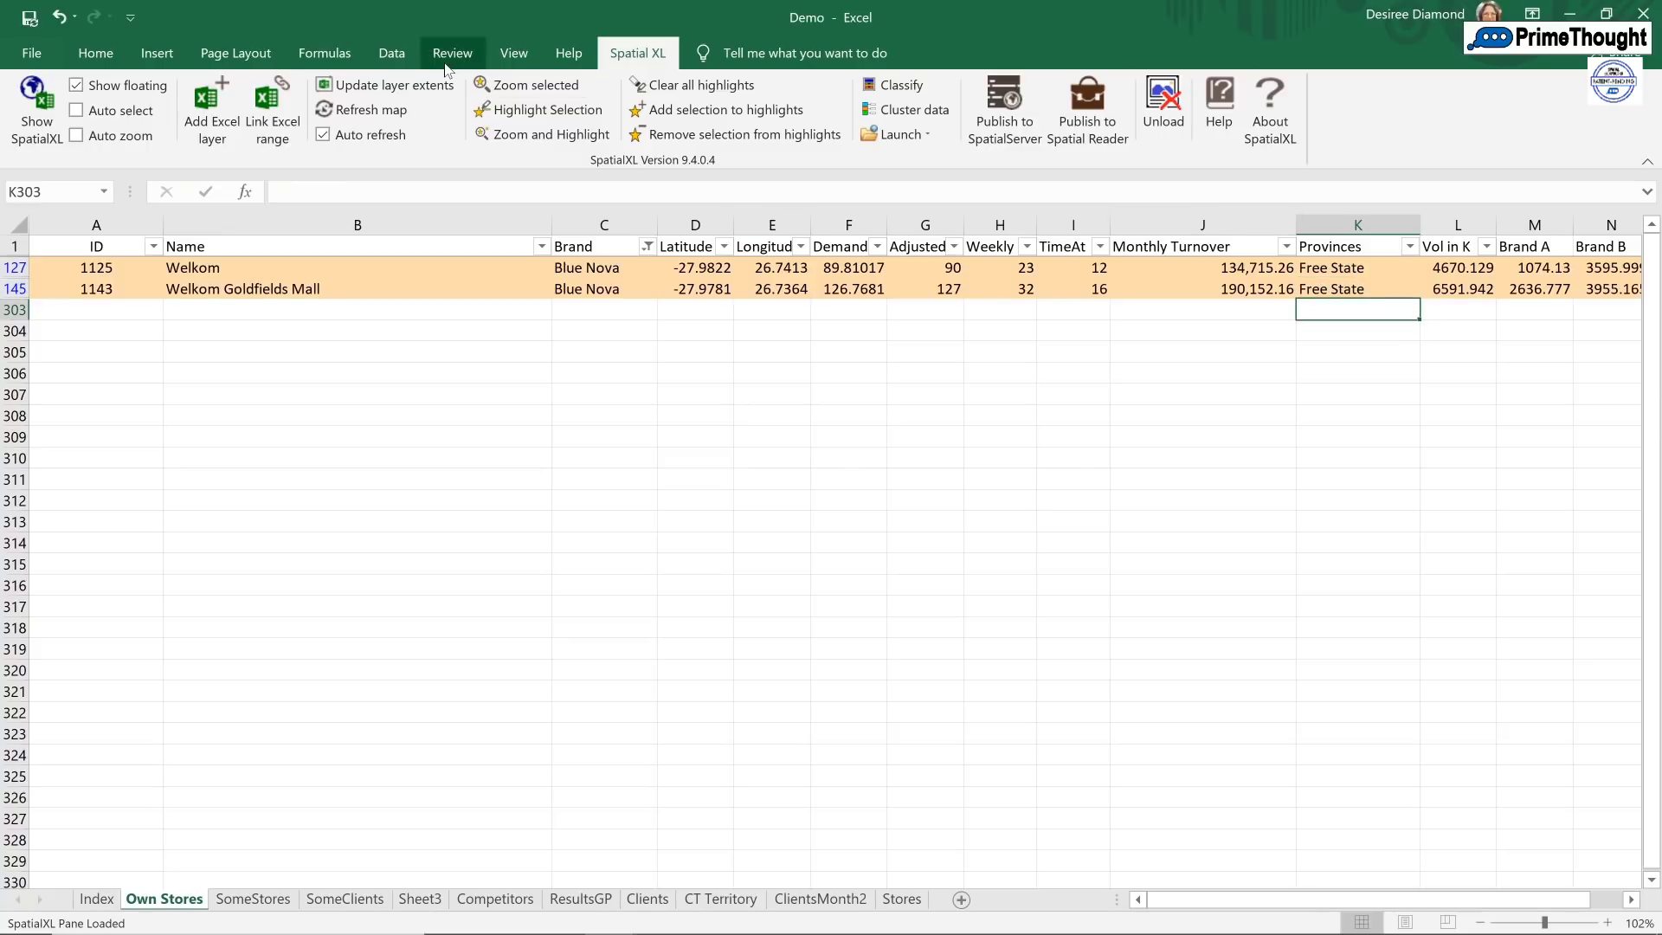
left_click(402, 62)
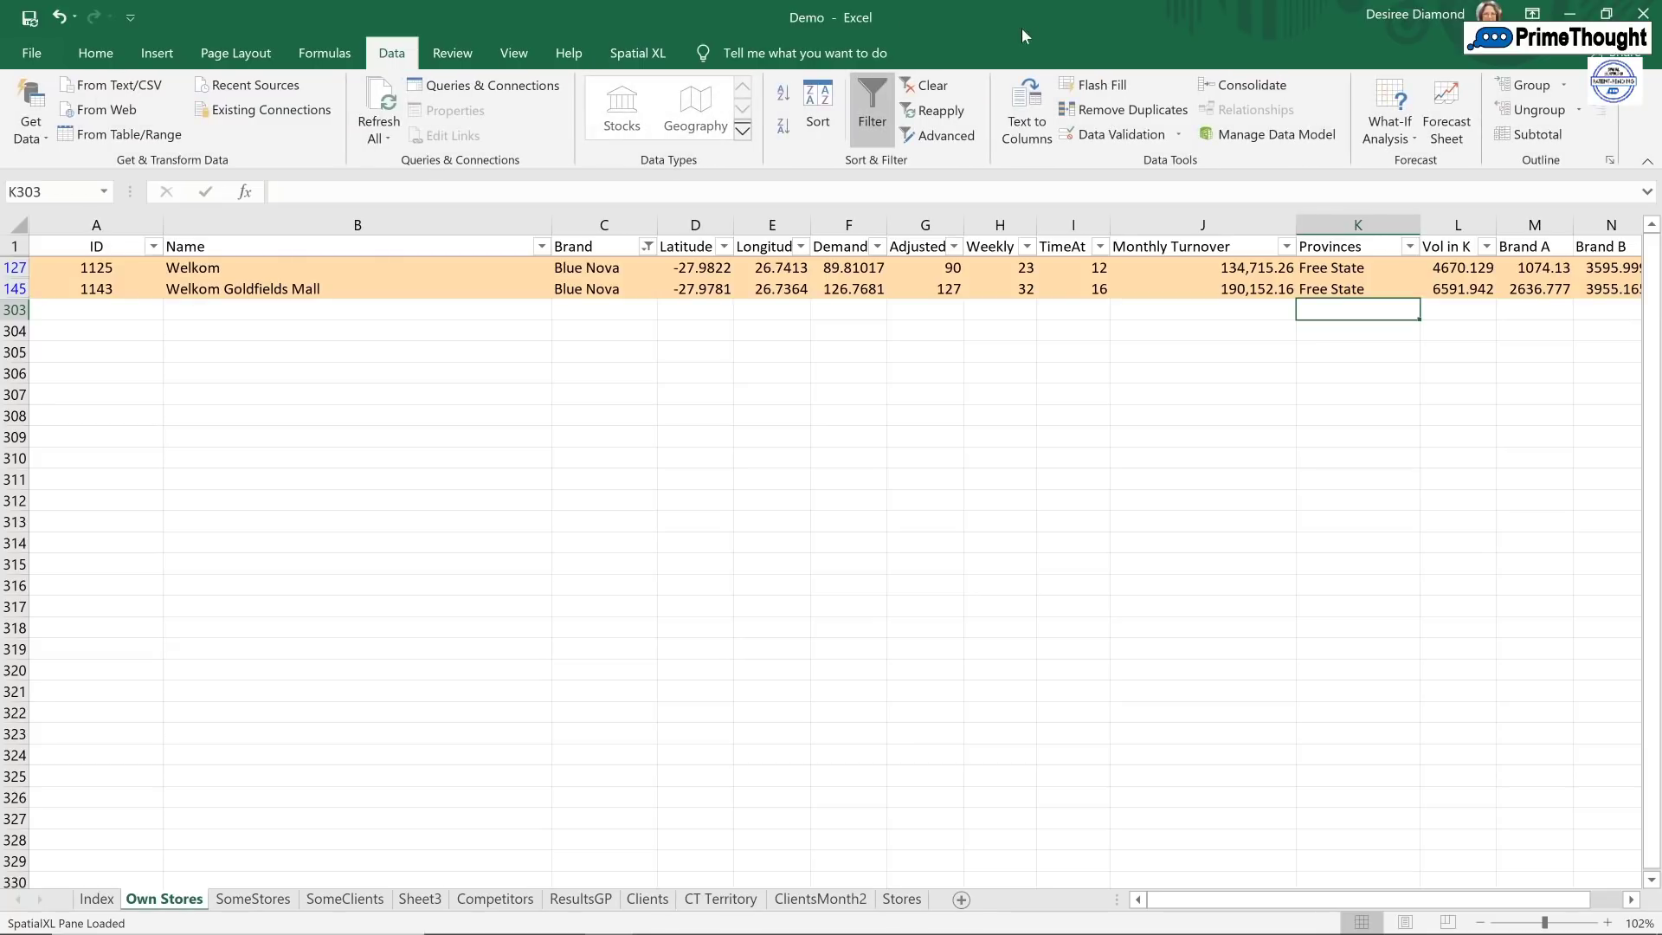
left_click(911, 100)
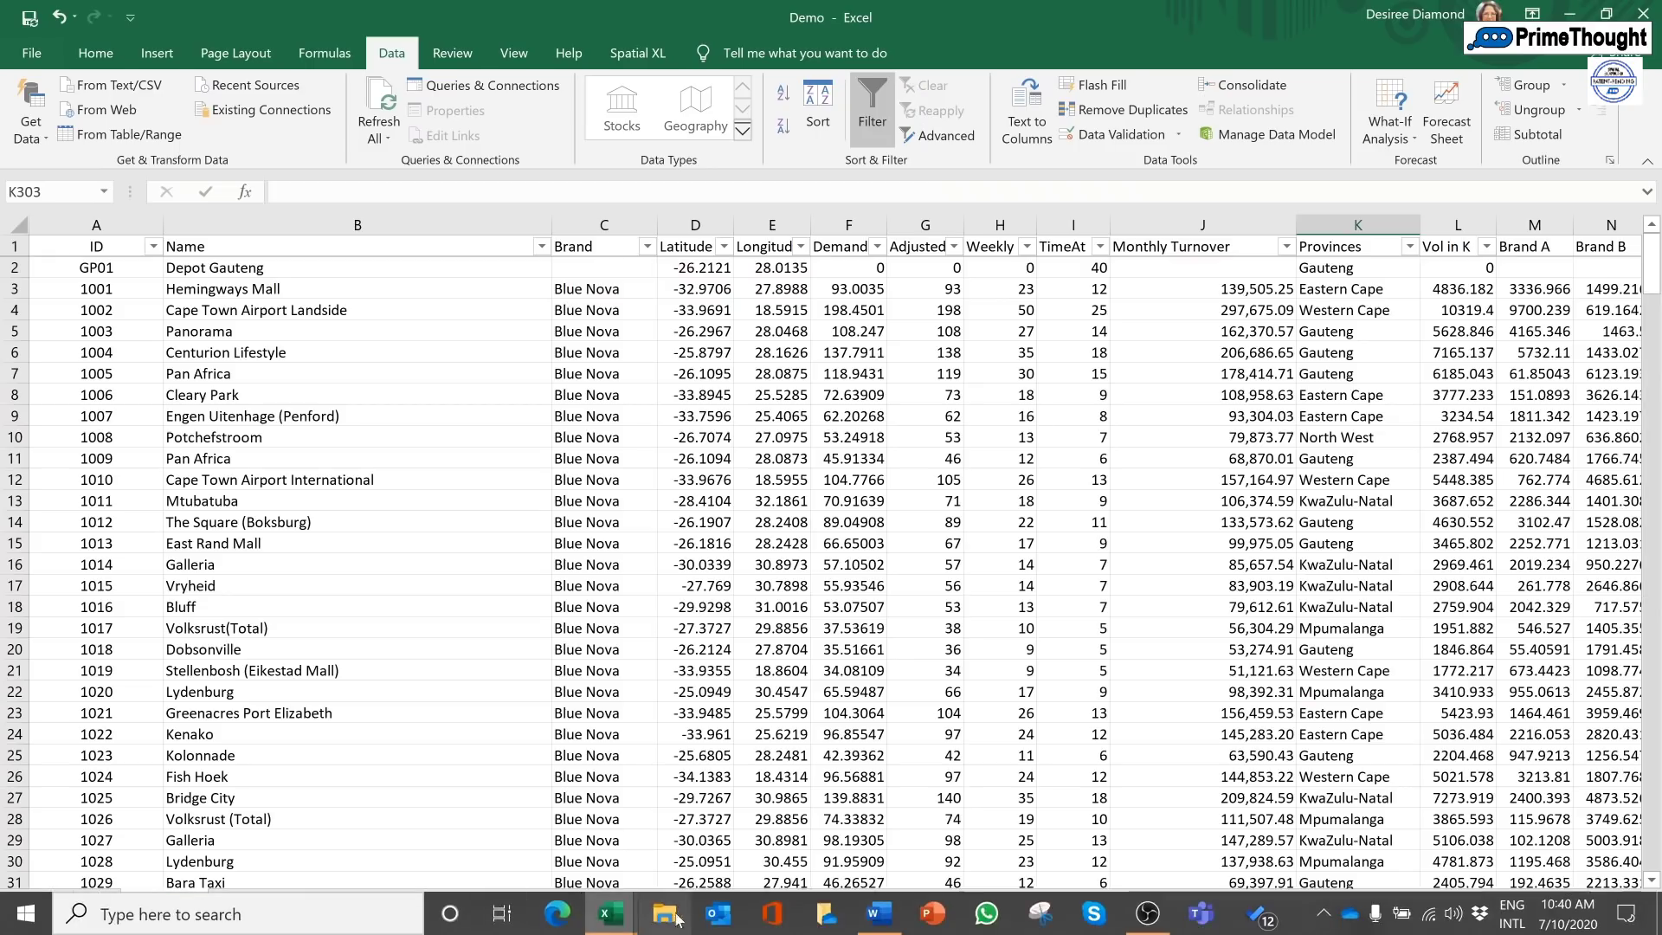
- Switch back to the SpatialXL map and fit the view to the remaining Limpopo stores
mouse_move(611, 913)
left_click(838, 850)
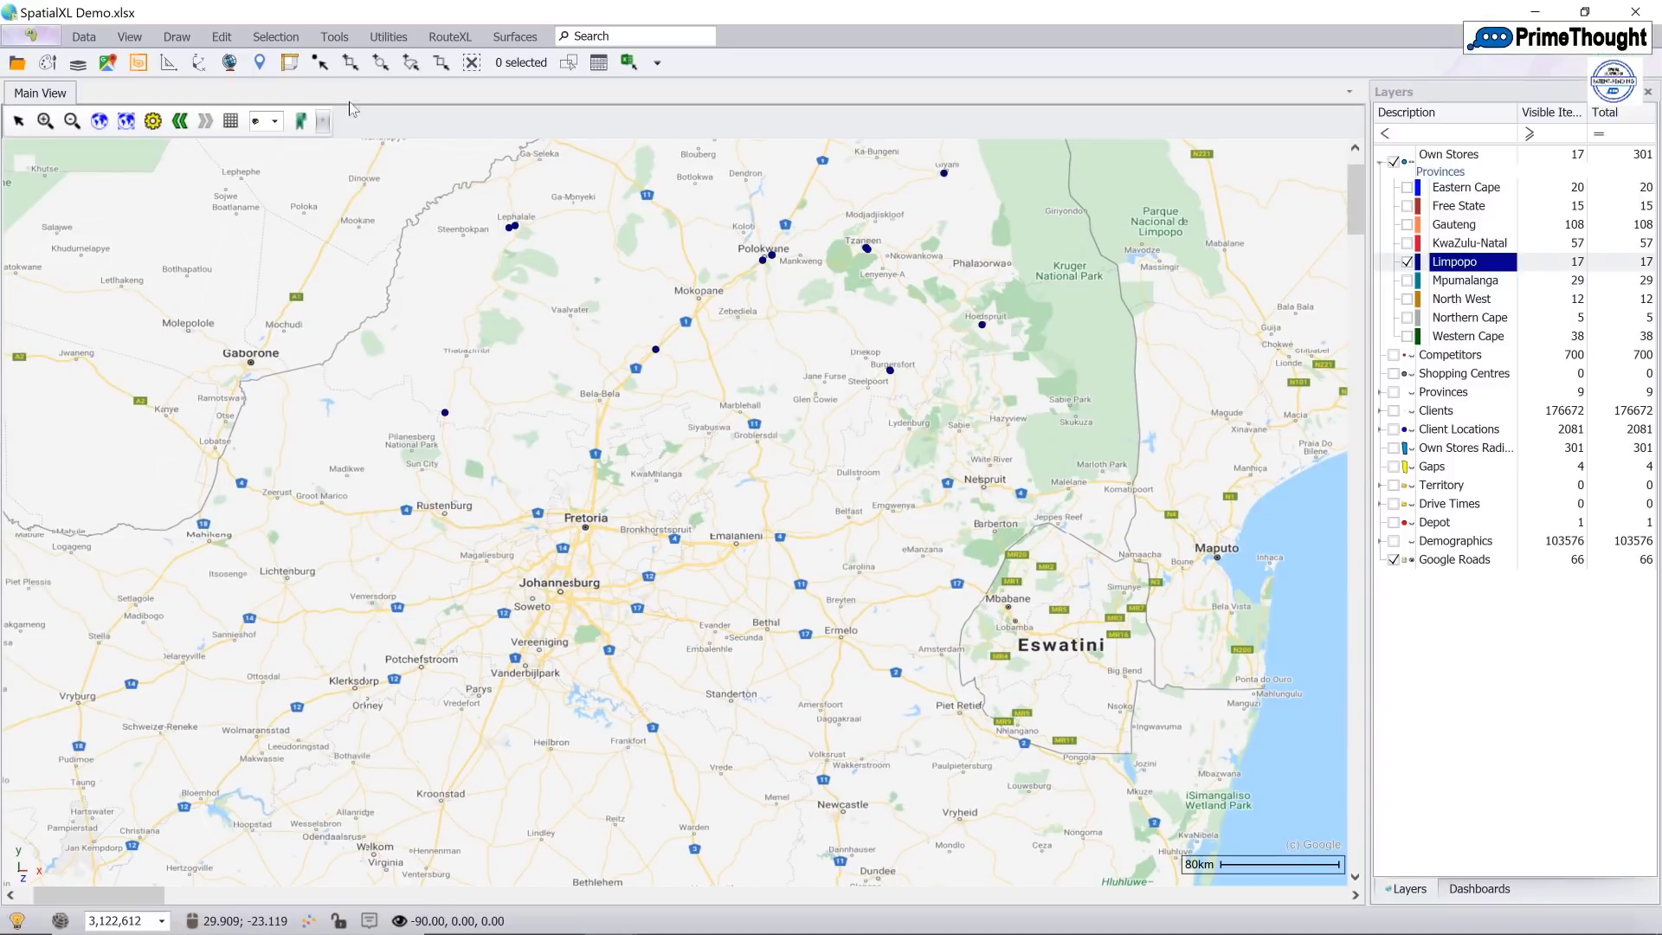
left_click(126, 121)
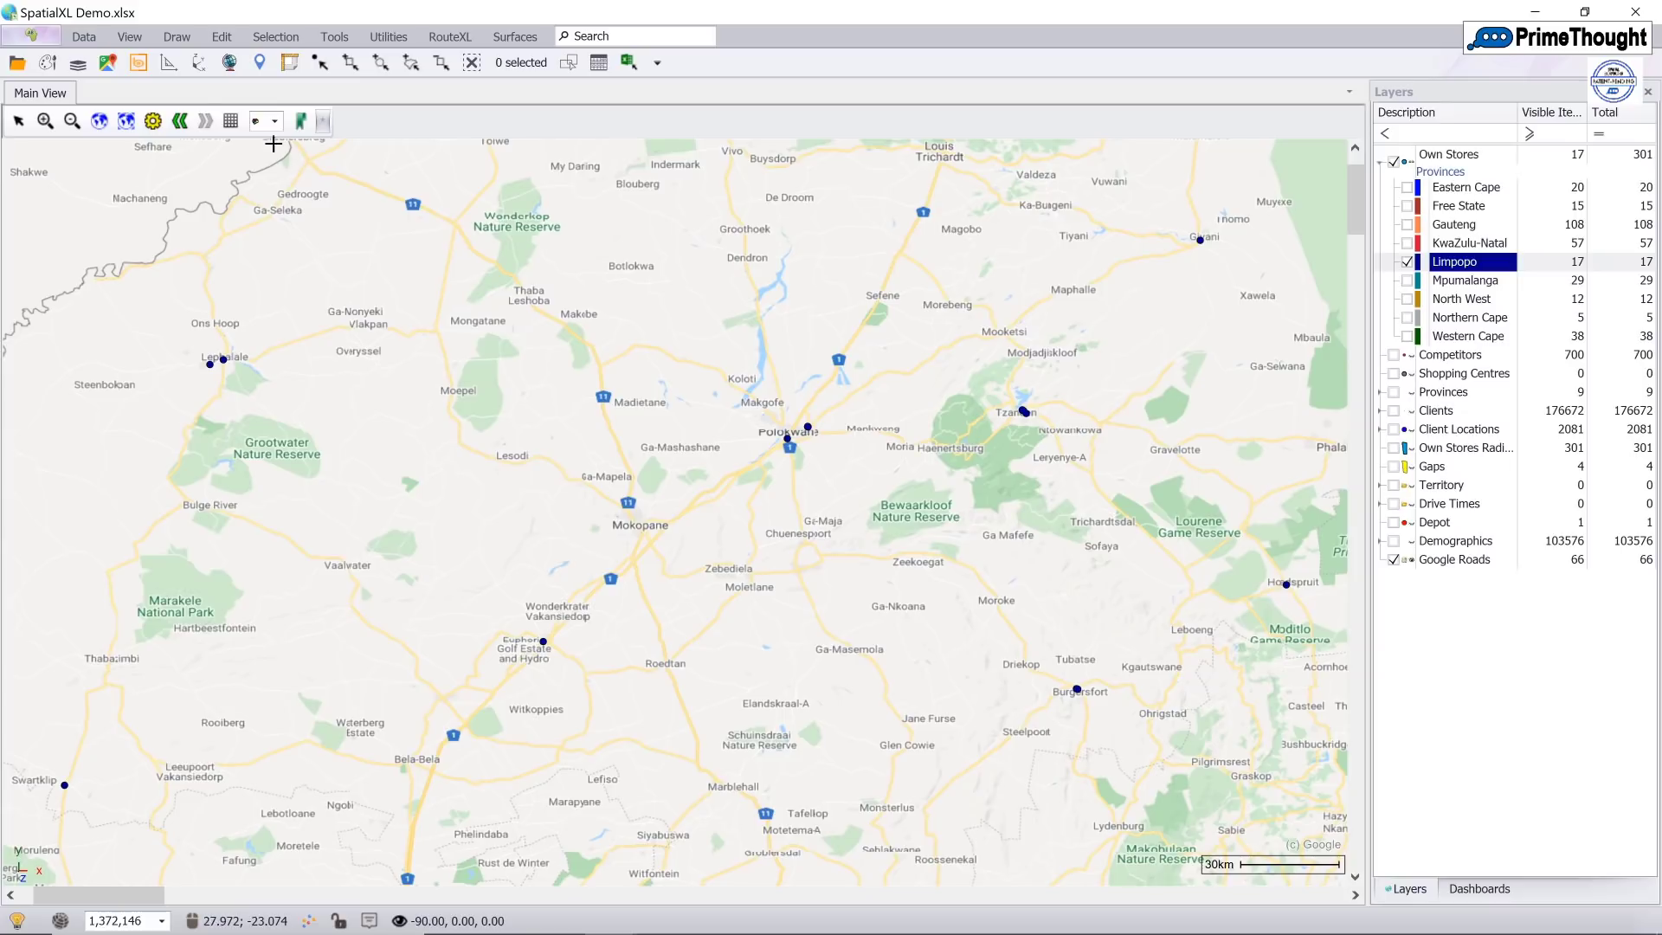
- Capture a point's coordinates near Polokwane on the map and enter 29.55527 and -23.84502 below the Own Stores data, starting in cell D321
left_click(169, 64)
left_click(822, 418)
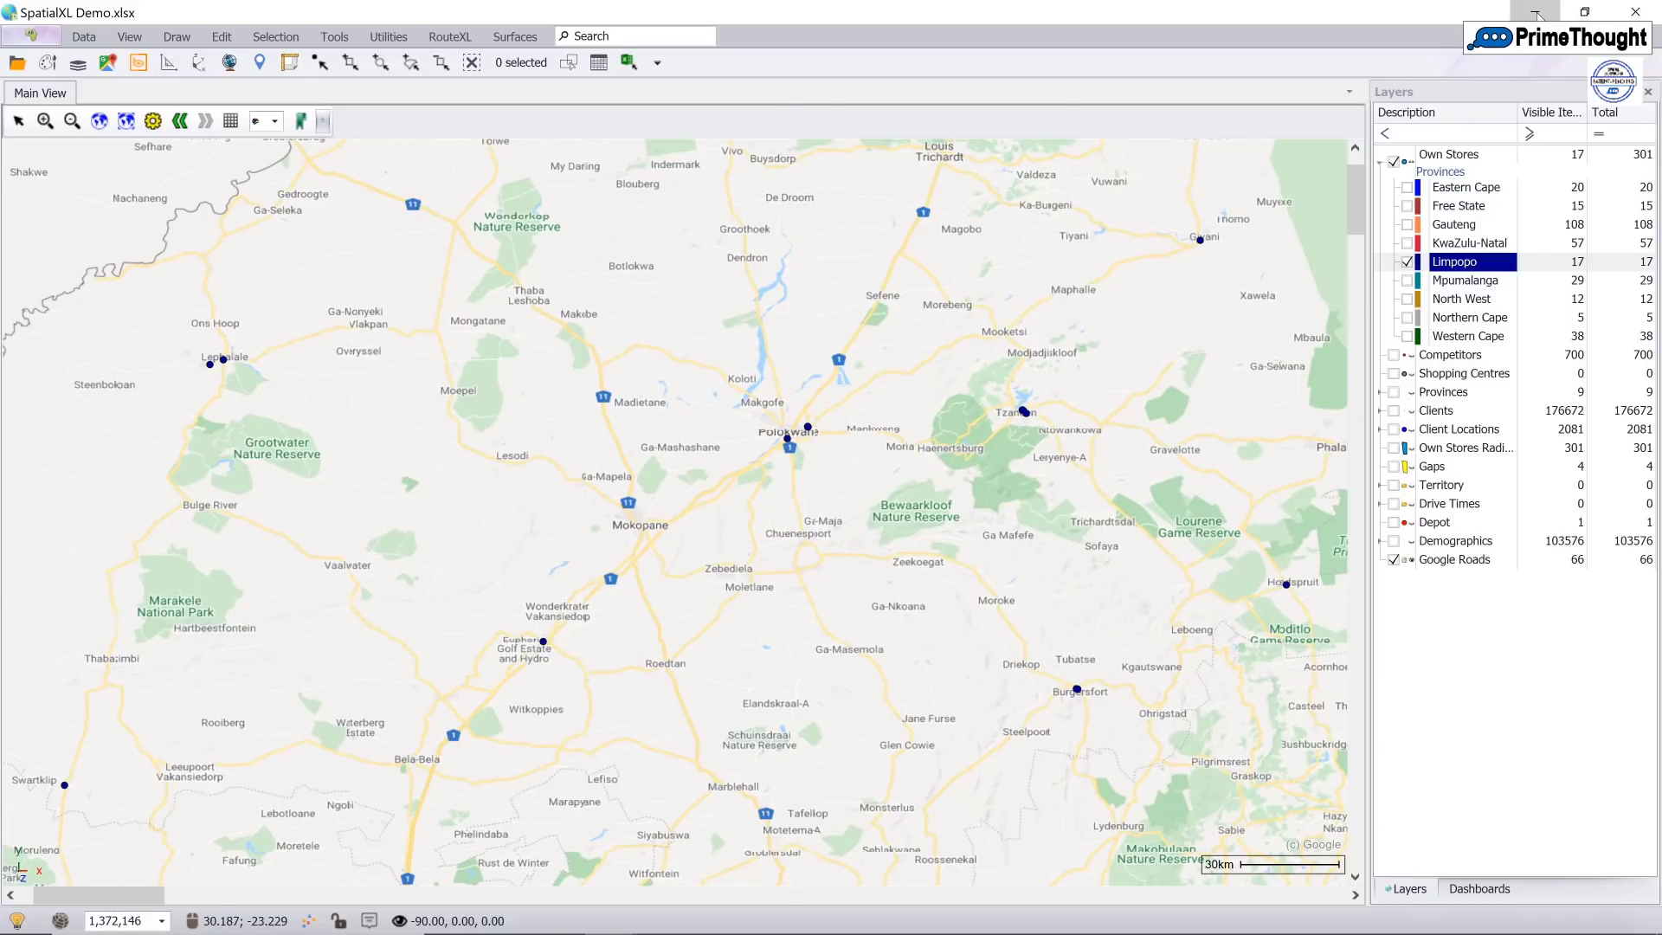
left_click(1534, 12)
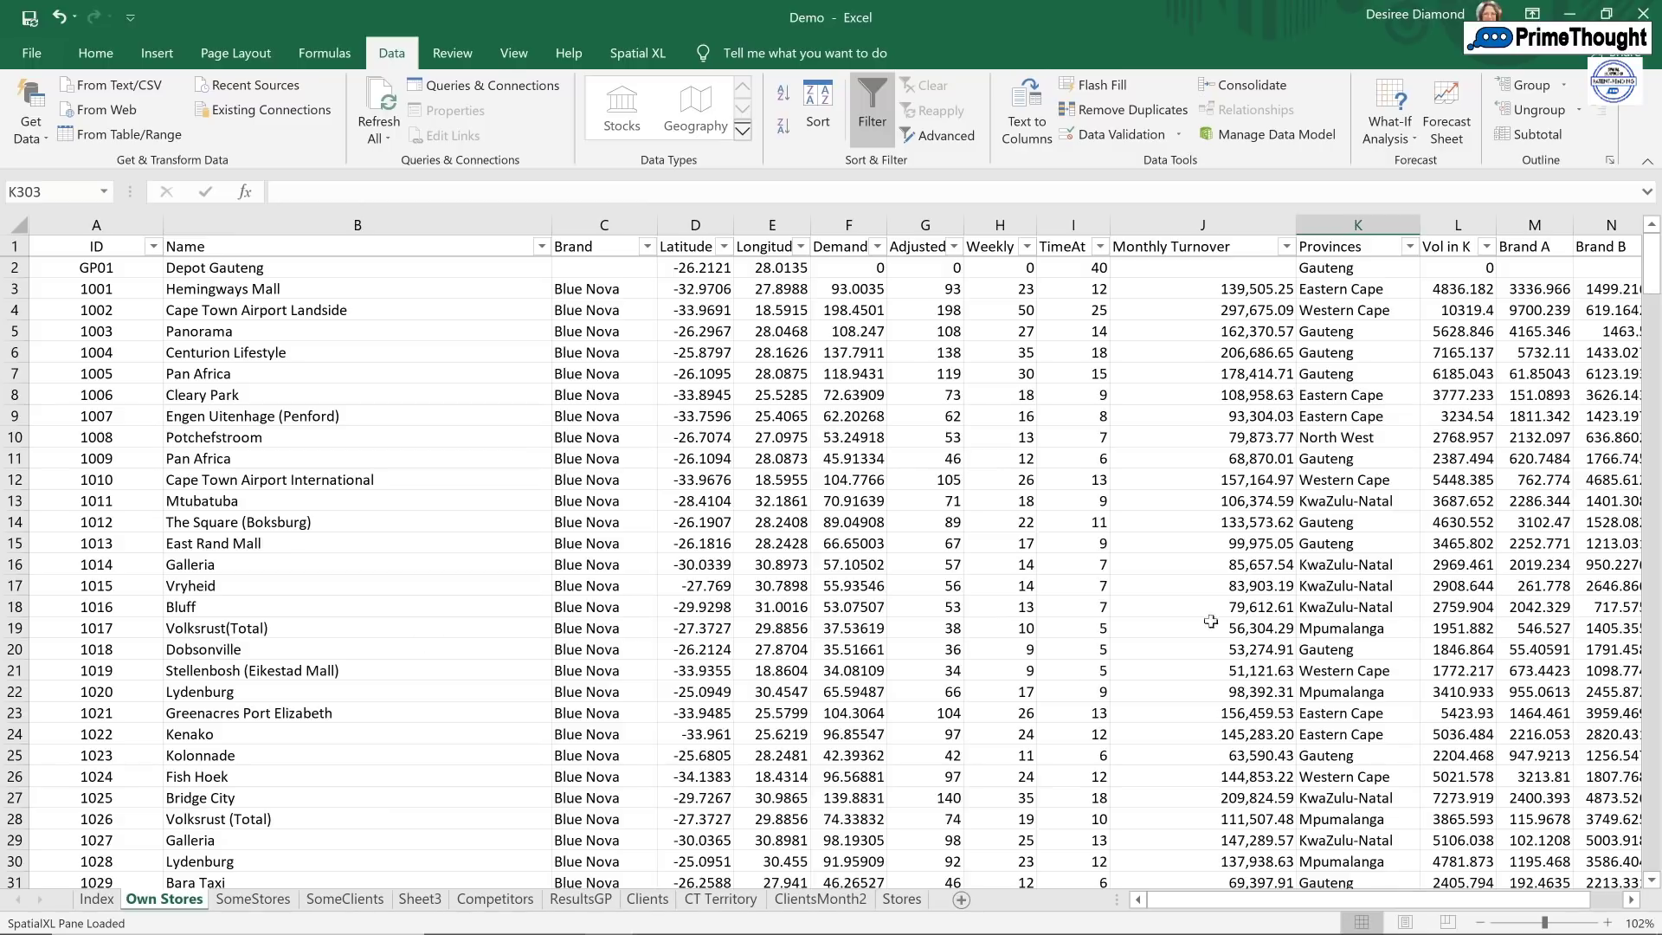
left_click_drag(1652, 240, 1648, 821)
scroll(1212, 742, "down", 10)
left_click(926, 630)
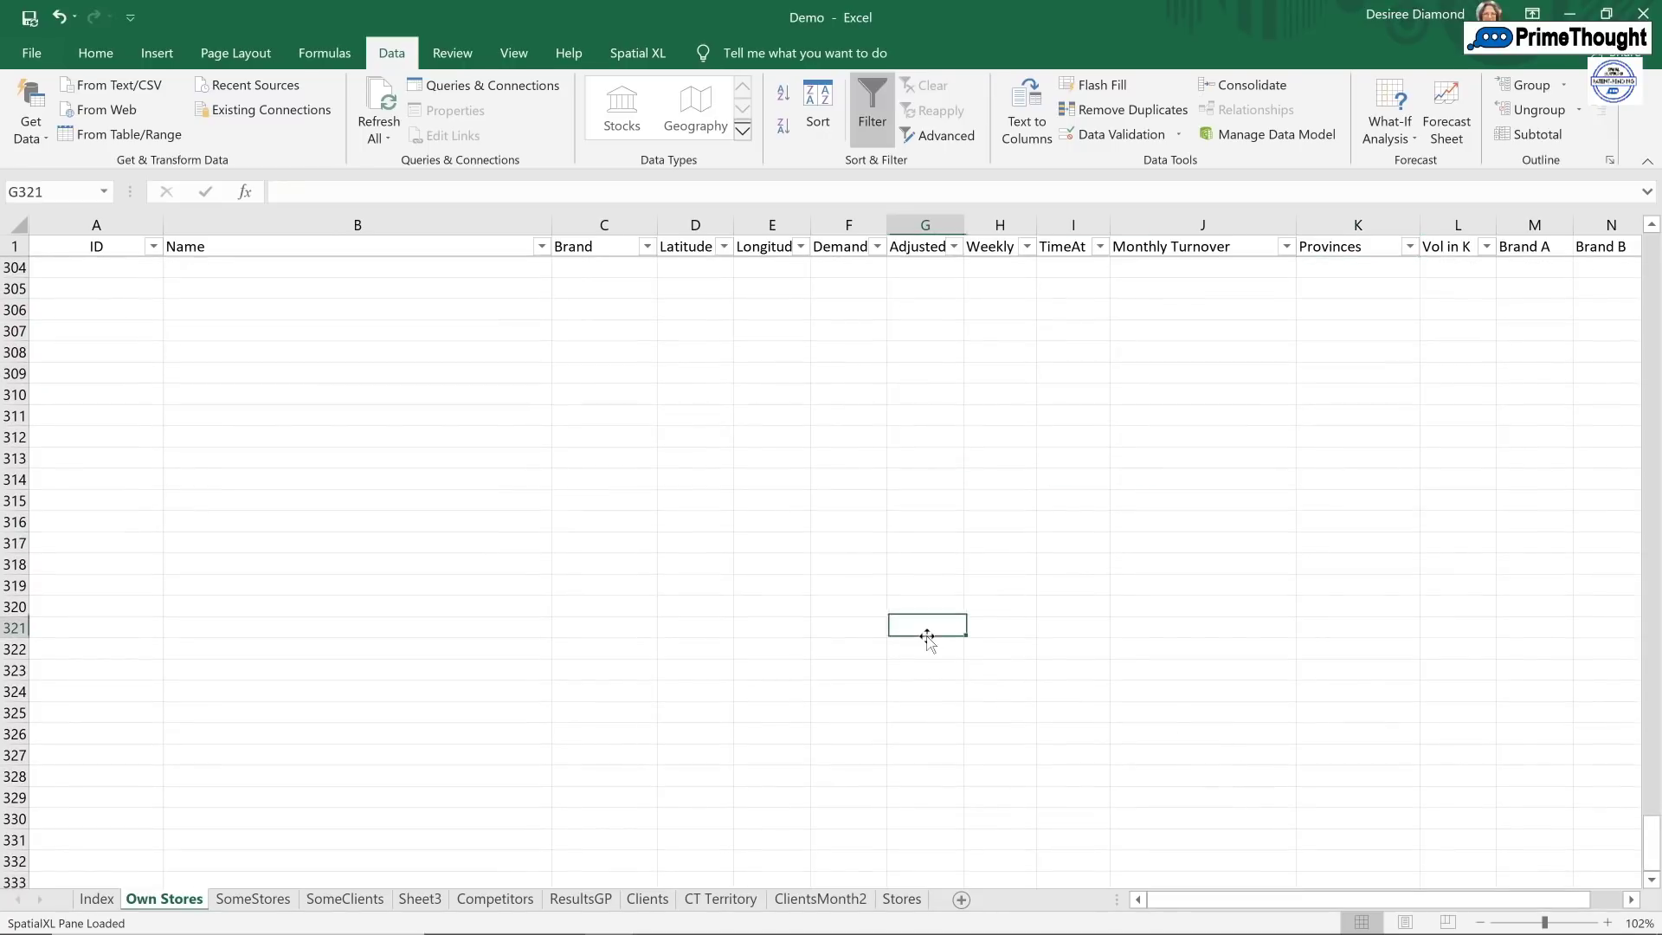
key("Left")
key("Left")
key("Left")
type("29.55527\t-23.84502")
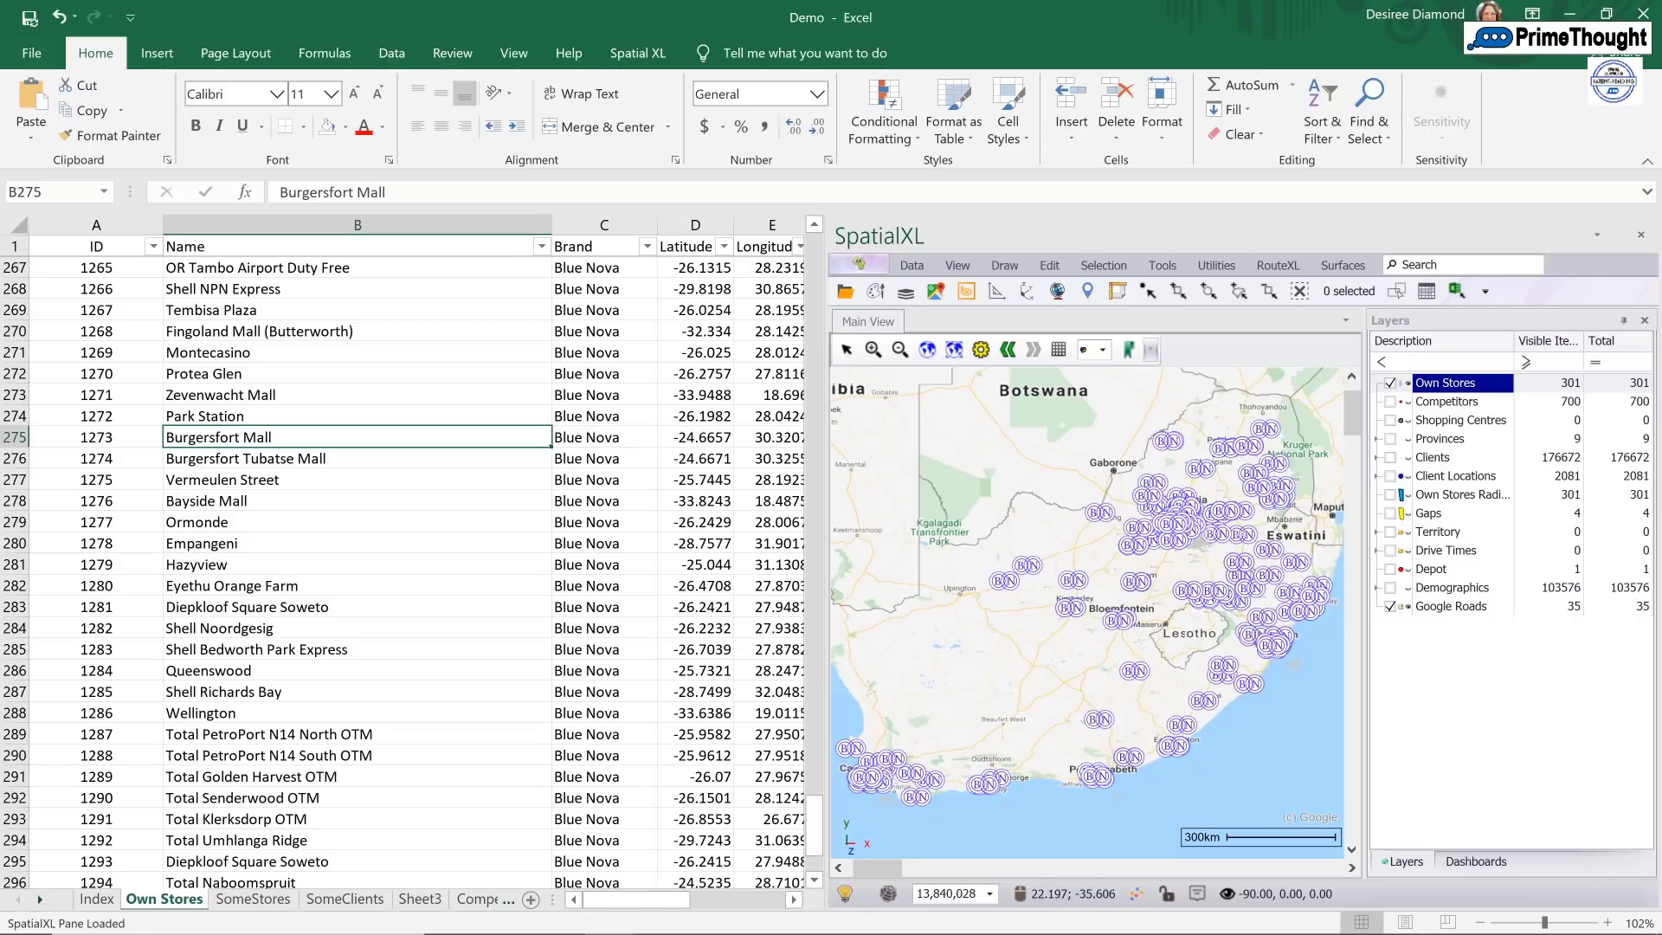
- Bring up the Story Board window and show the Provinces view from the Themes storyboard
mouse_move(632, 924)
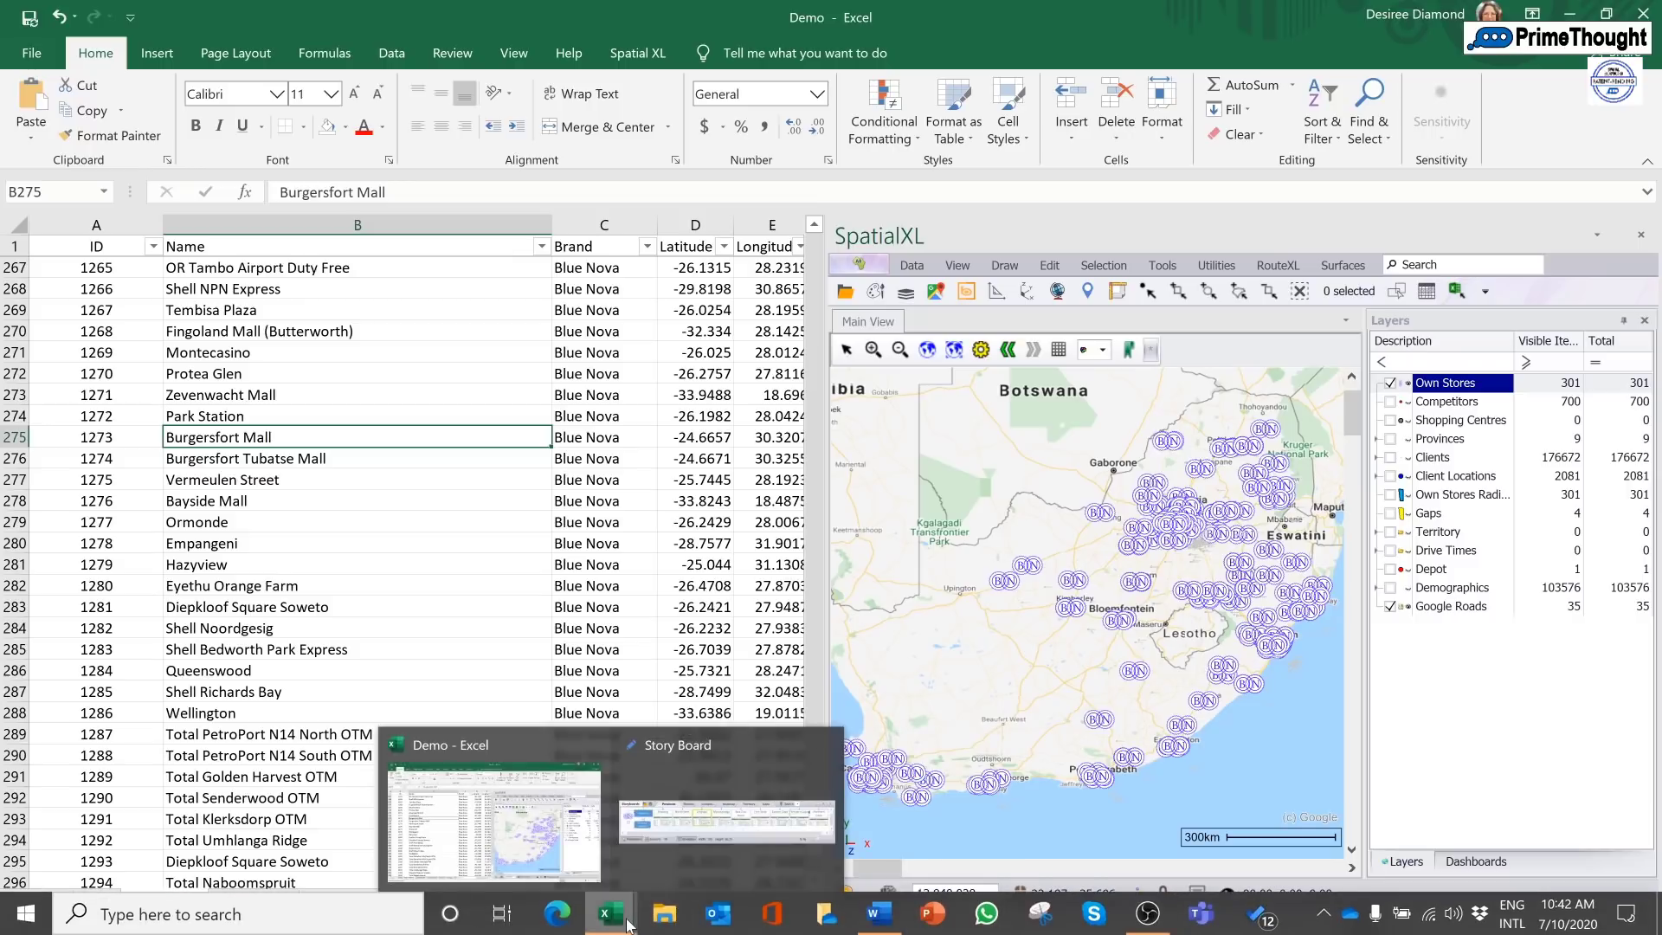
left_click(727, 818)
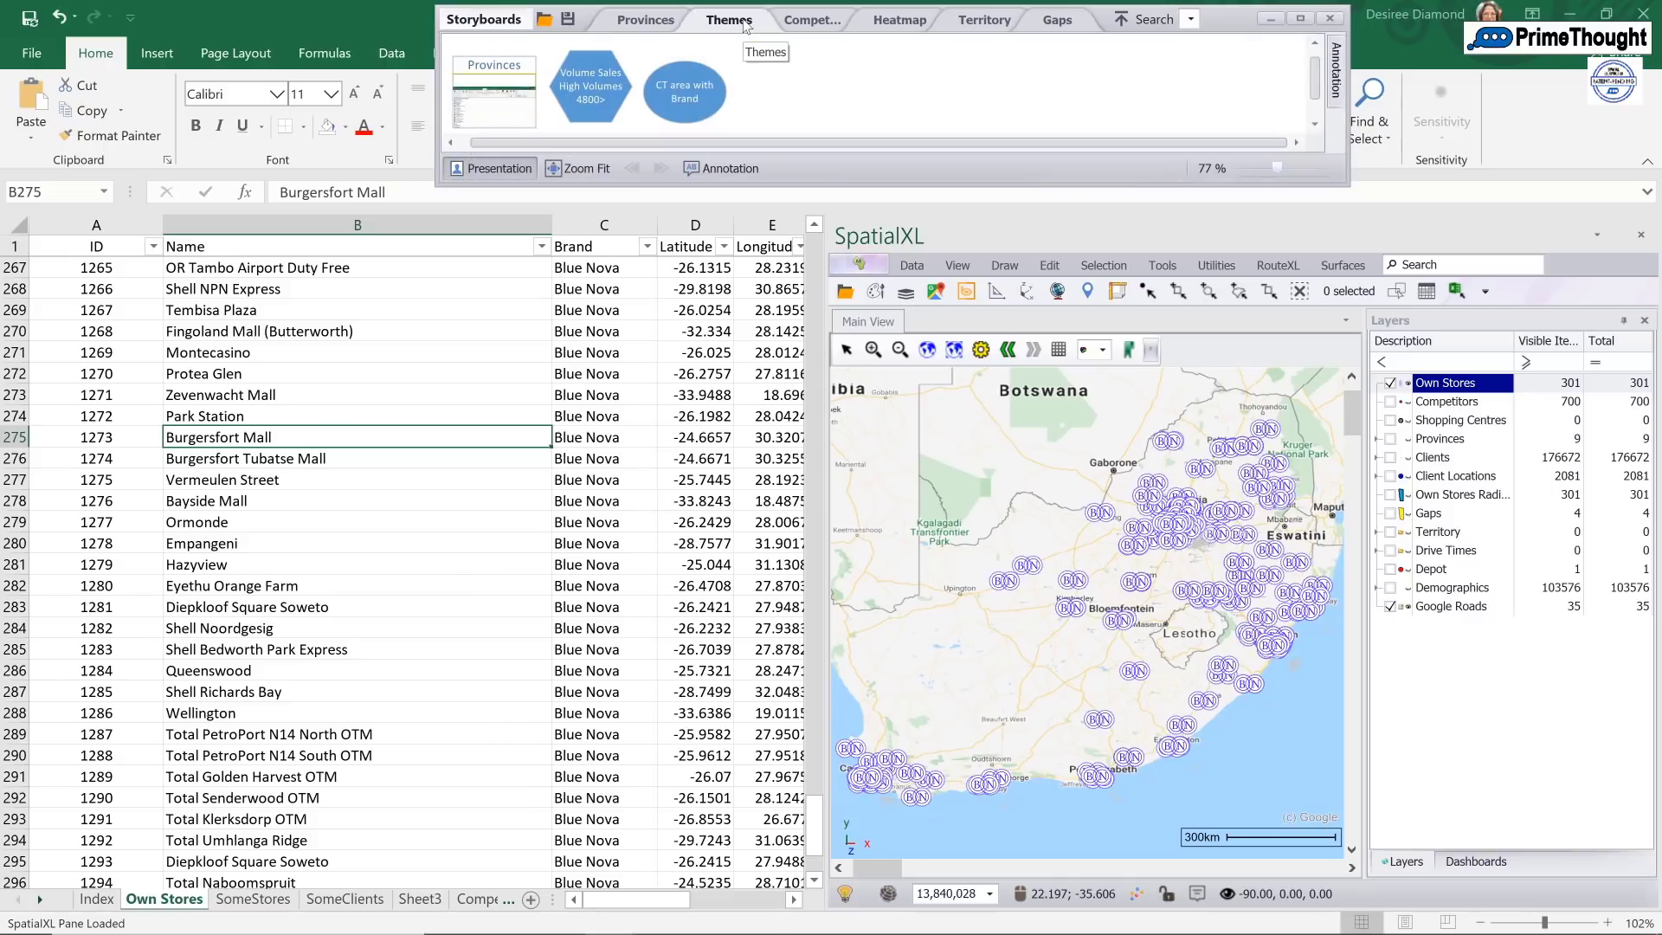
left_click(516, 103)
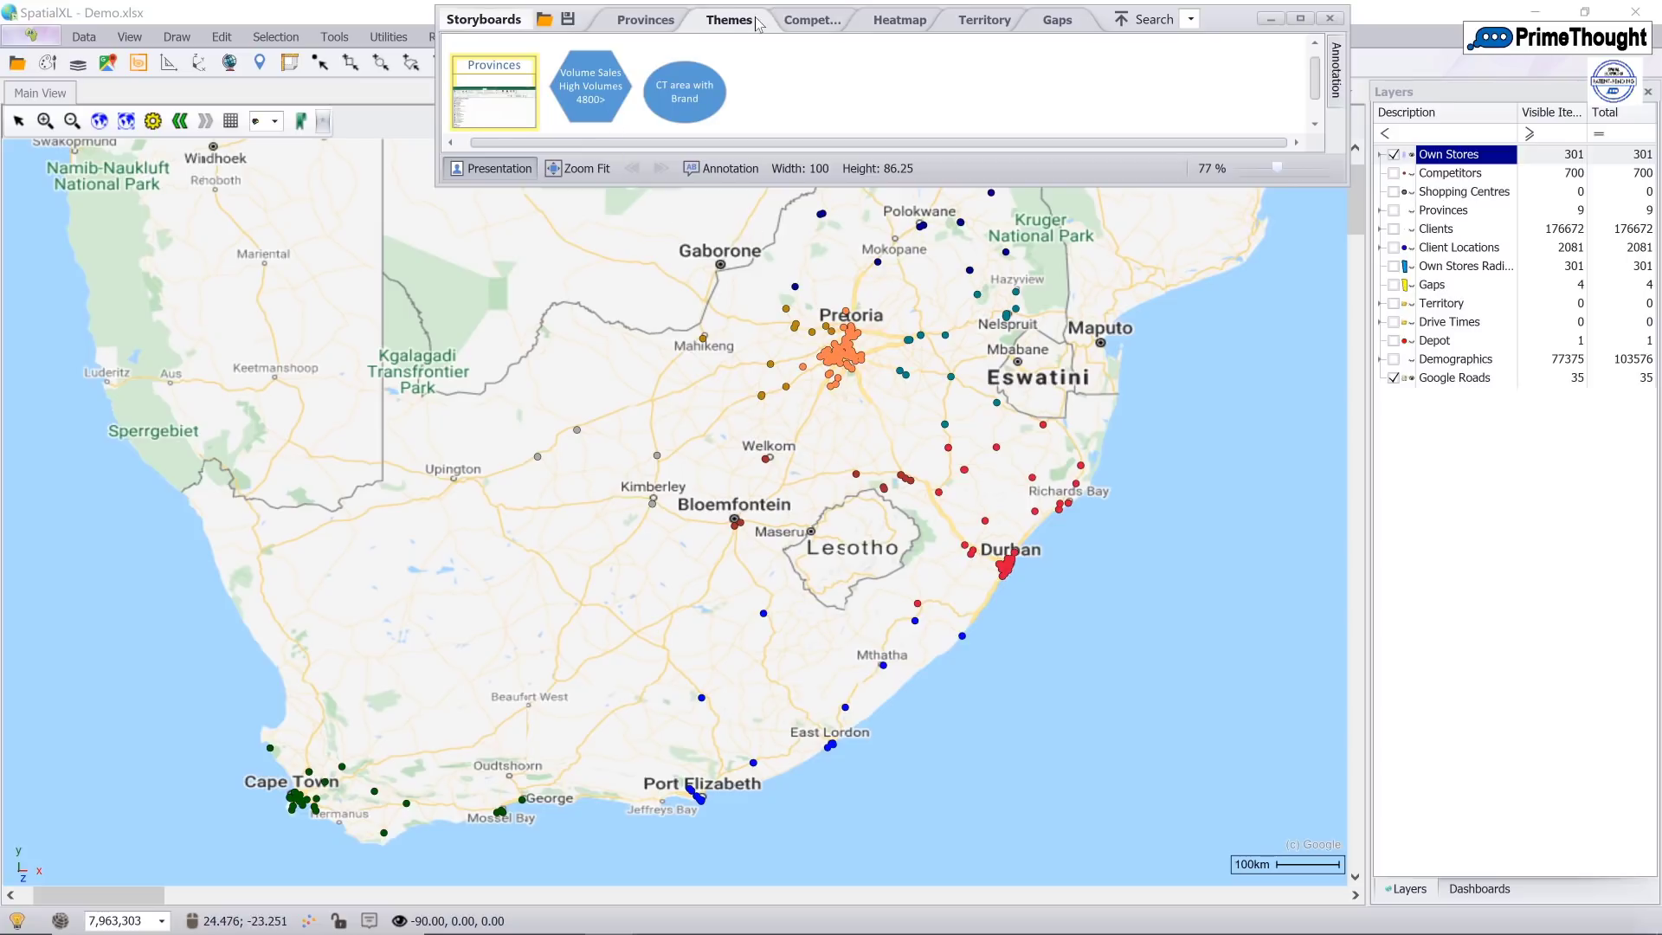
- Show the Volume Sales High Volumes 4800> view, expand the Own Stores layer and turn on all Volume Sales ranges
left_click(596, 90)
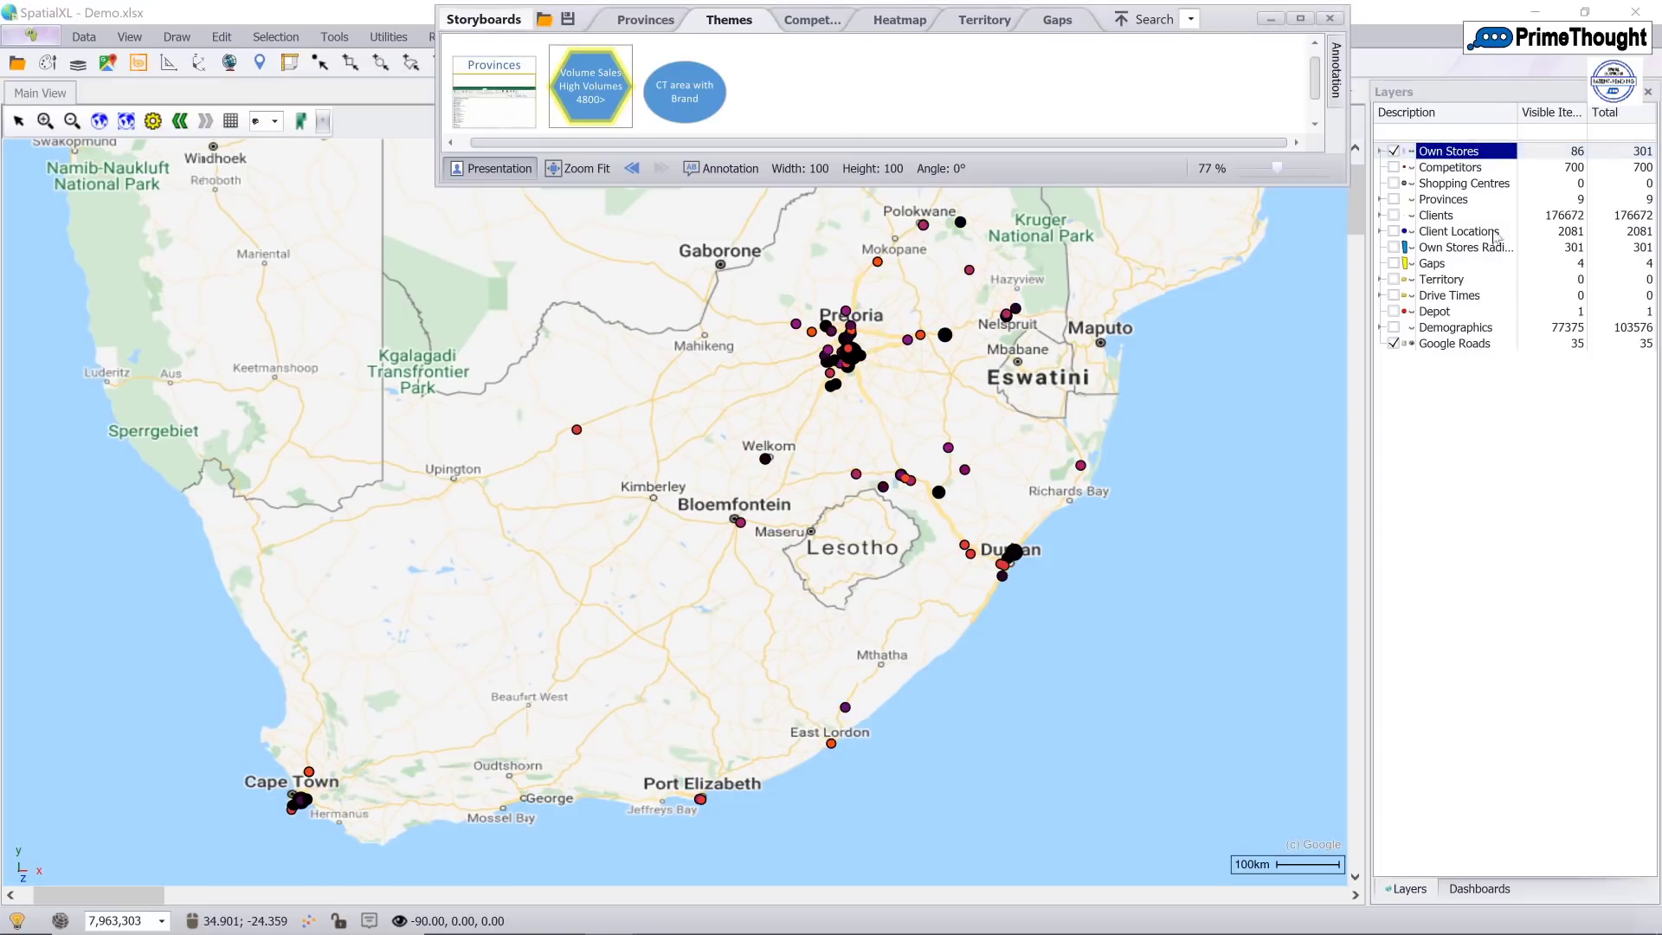
left_click(1381, 153)
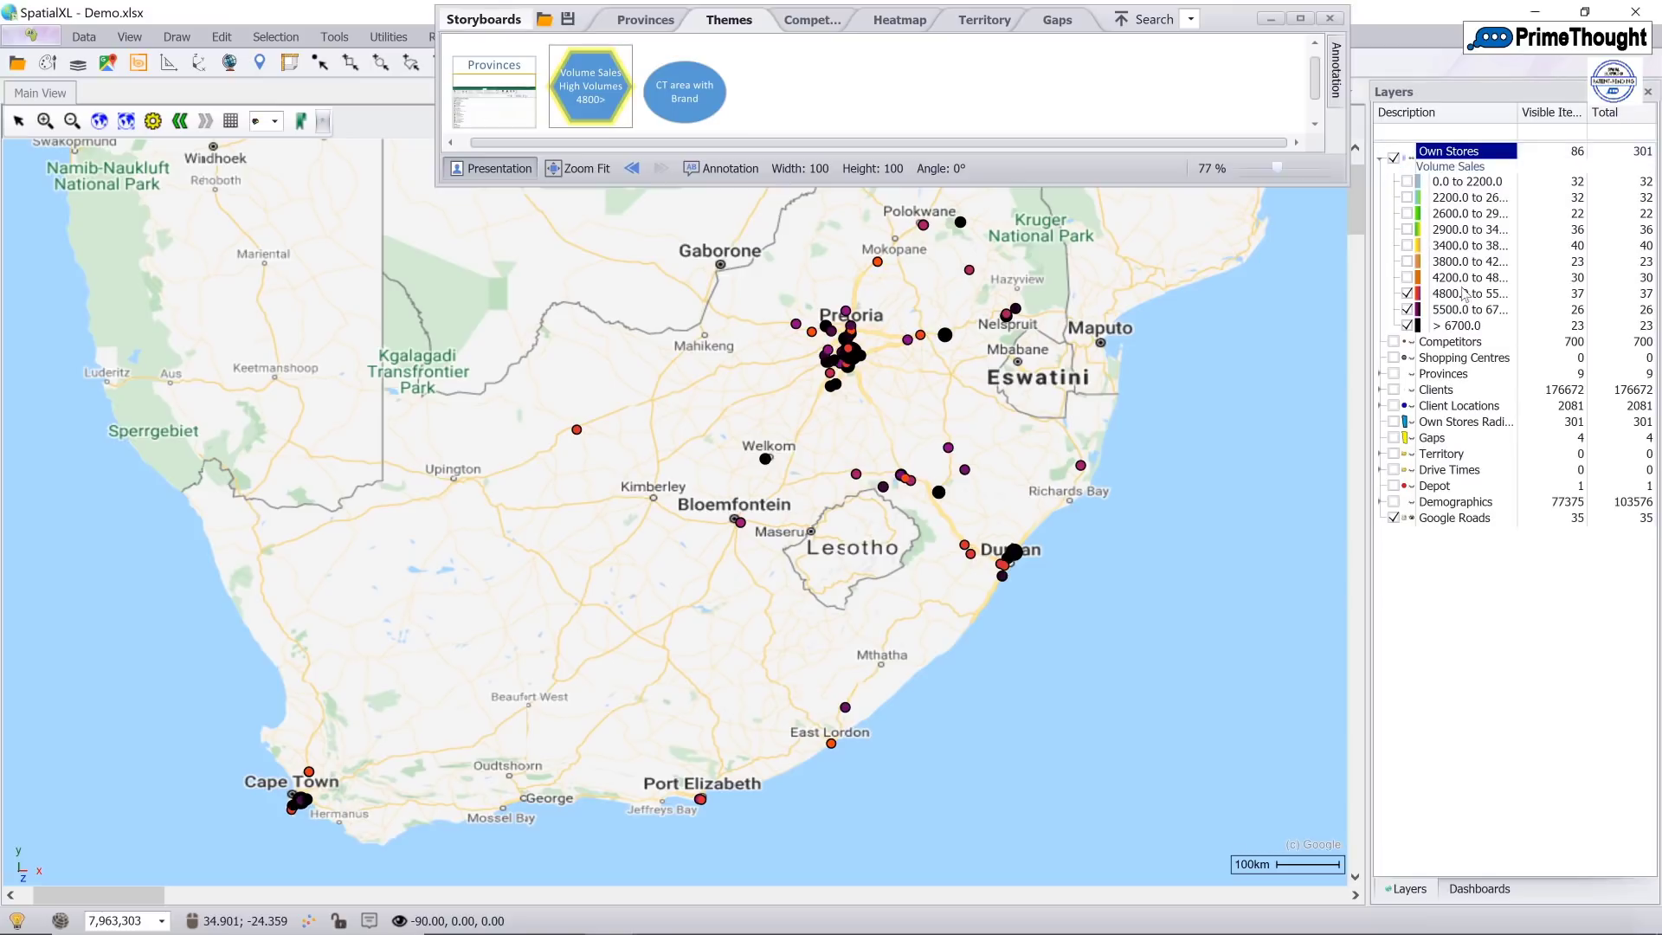
right_click(1444, 247)
left_click(1530, 419)
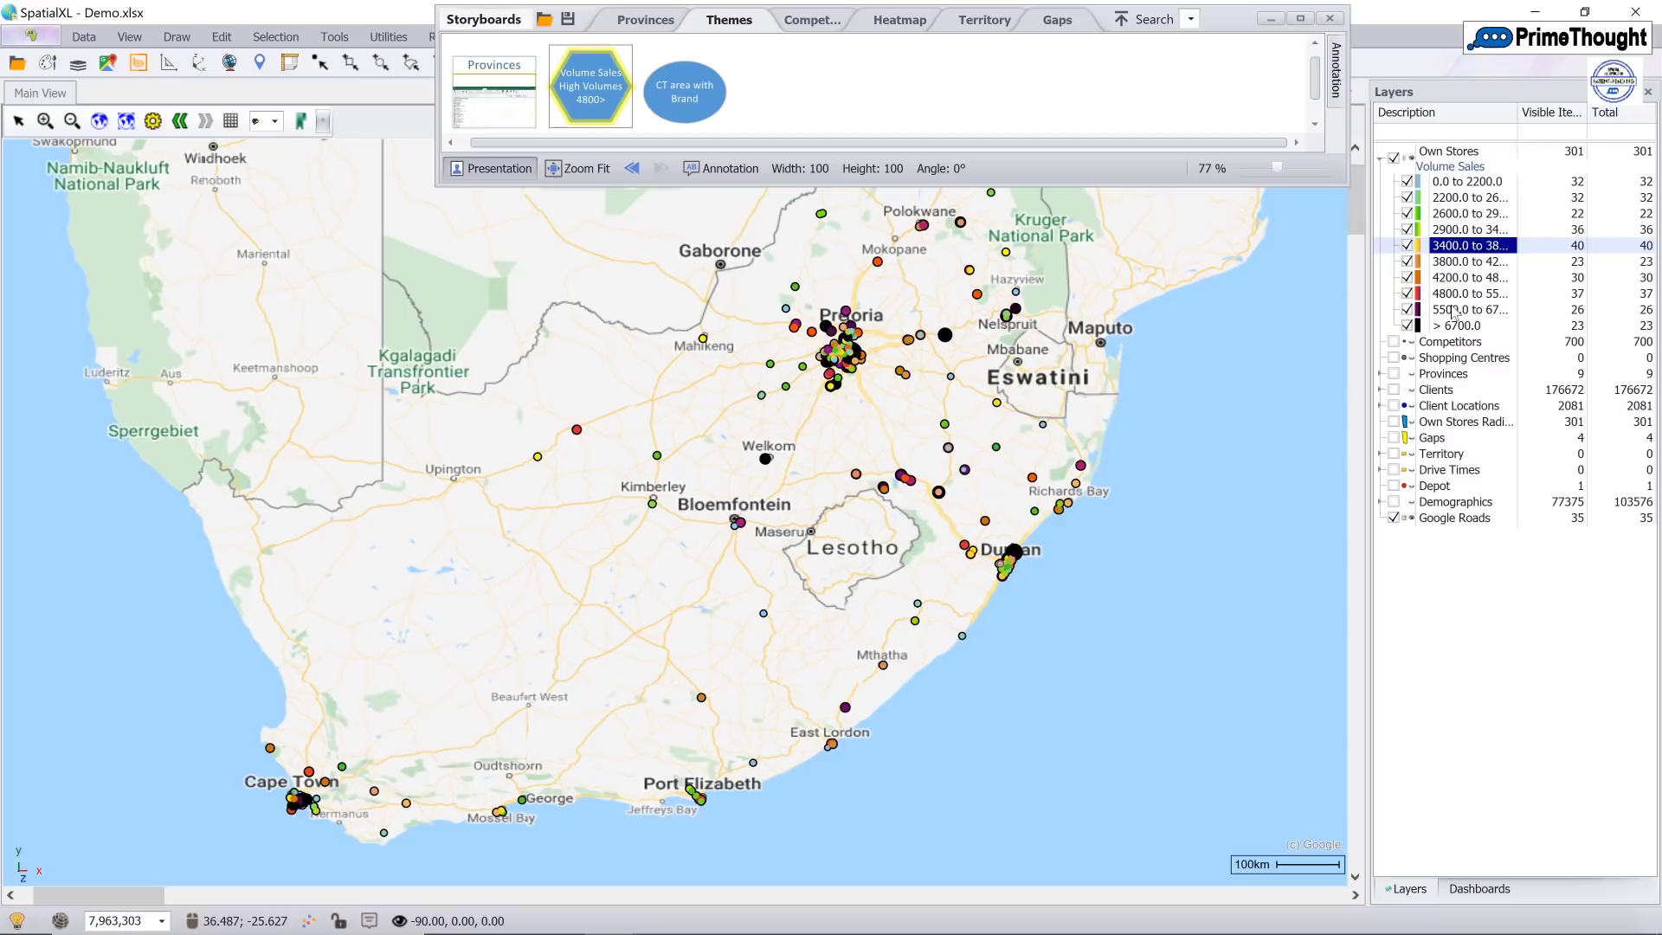
- Reapply the Volume Sales High Volumes 4800> view and open the CT area with Brand view
left_click(599, 99)
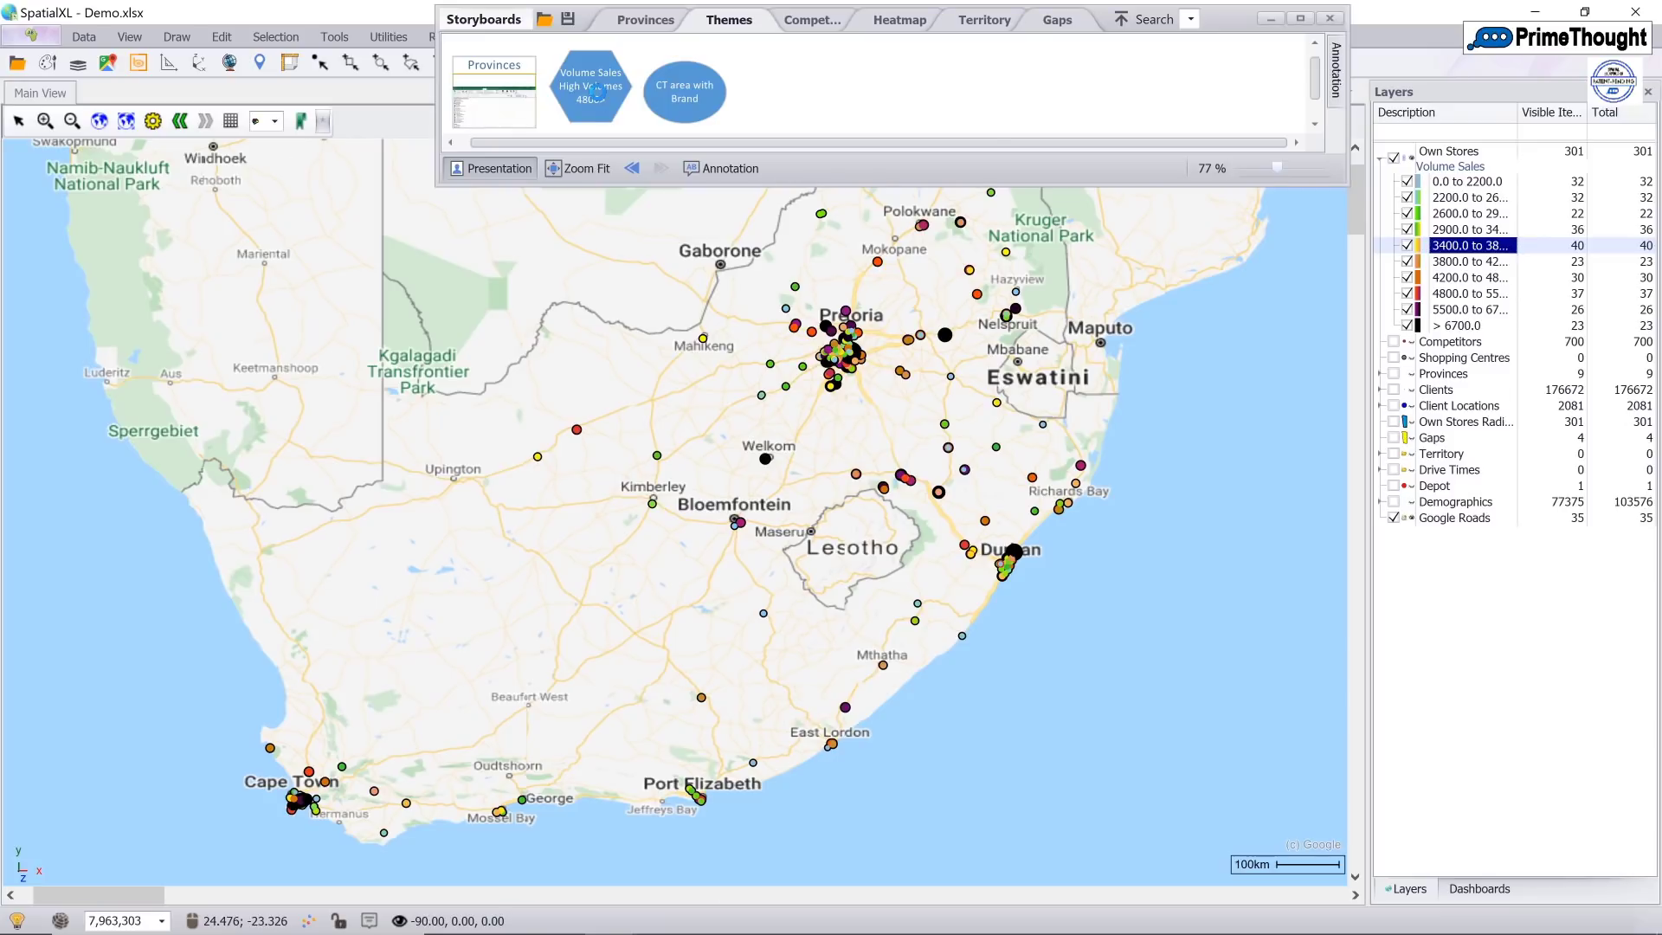
left_click(599, 99)
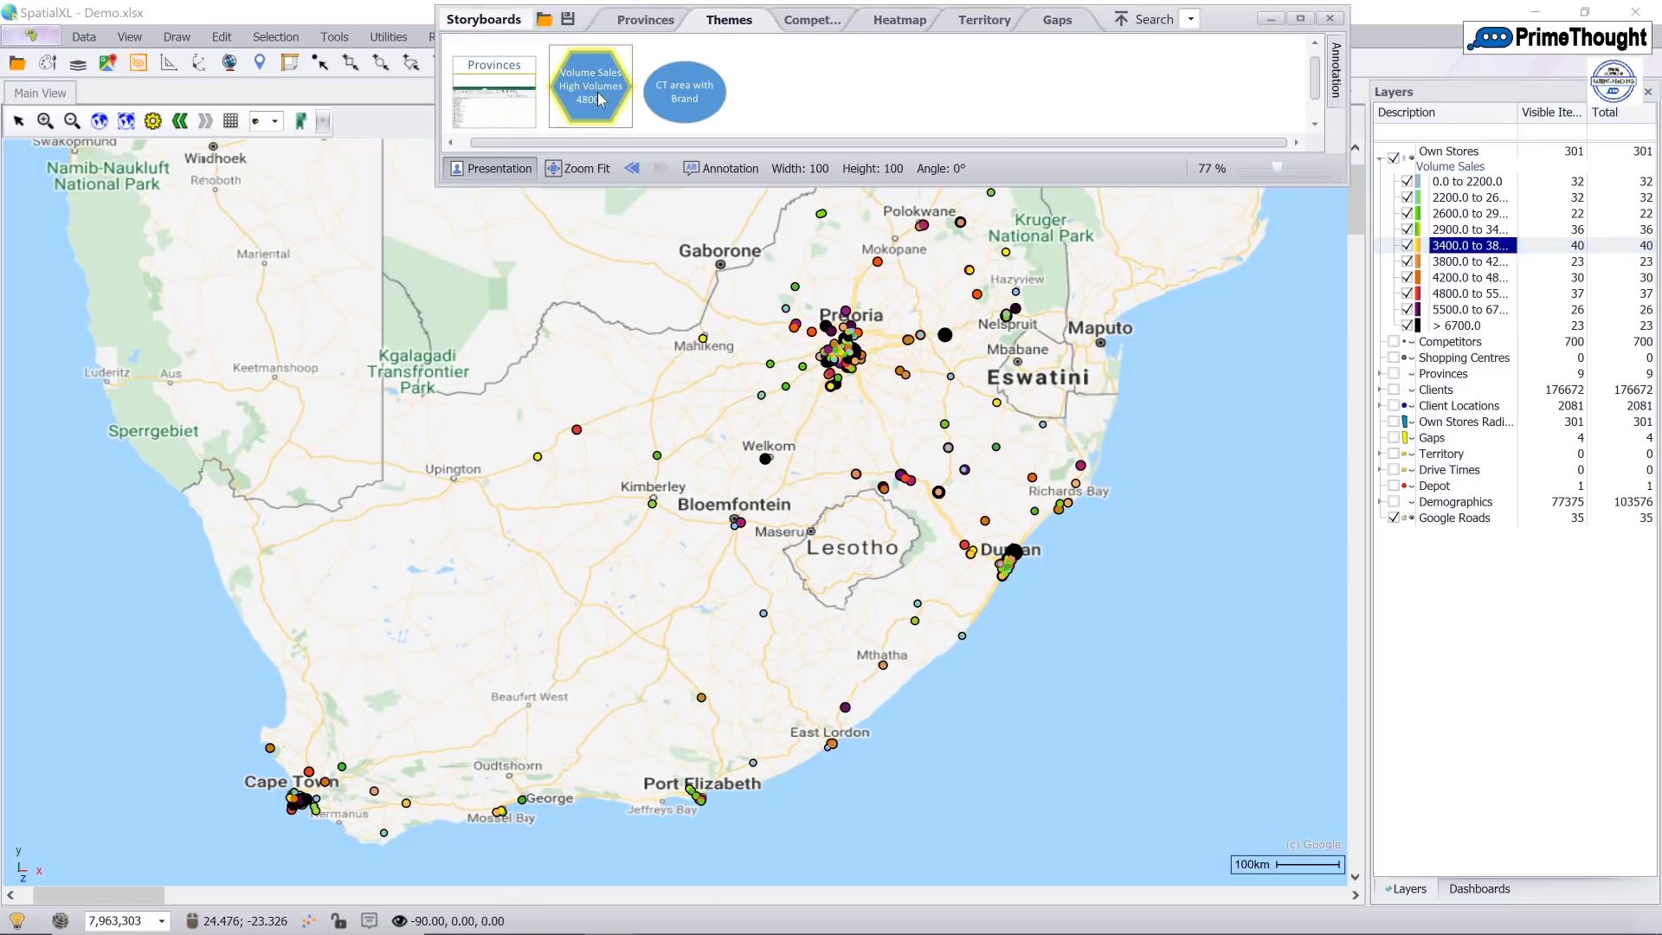
left_click(690, 96)
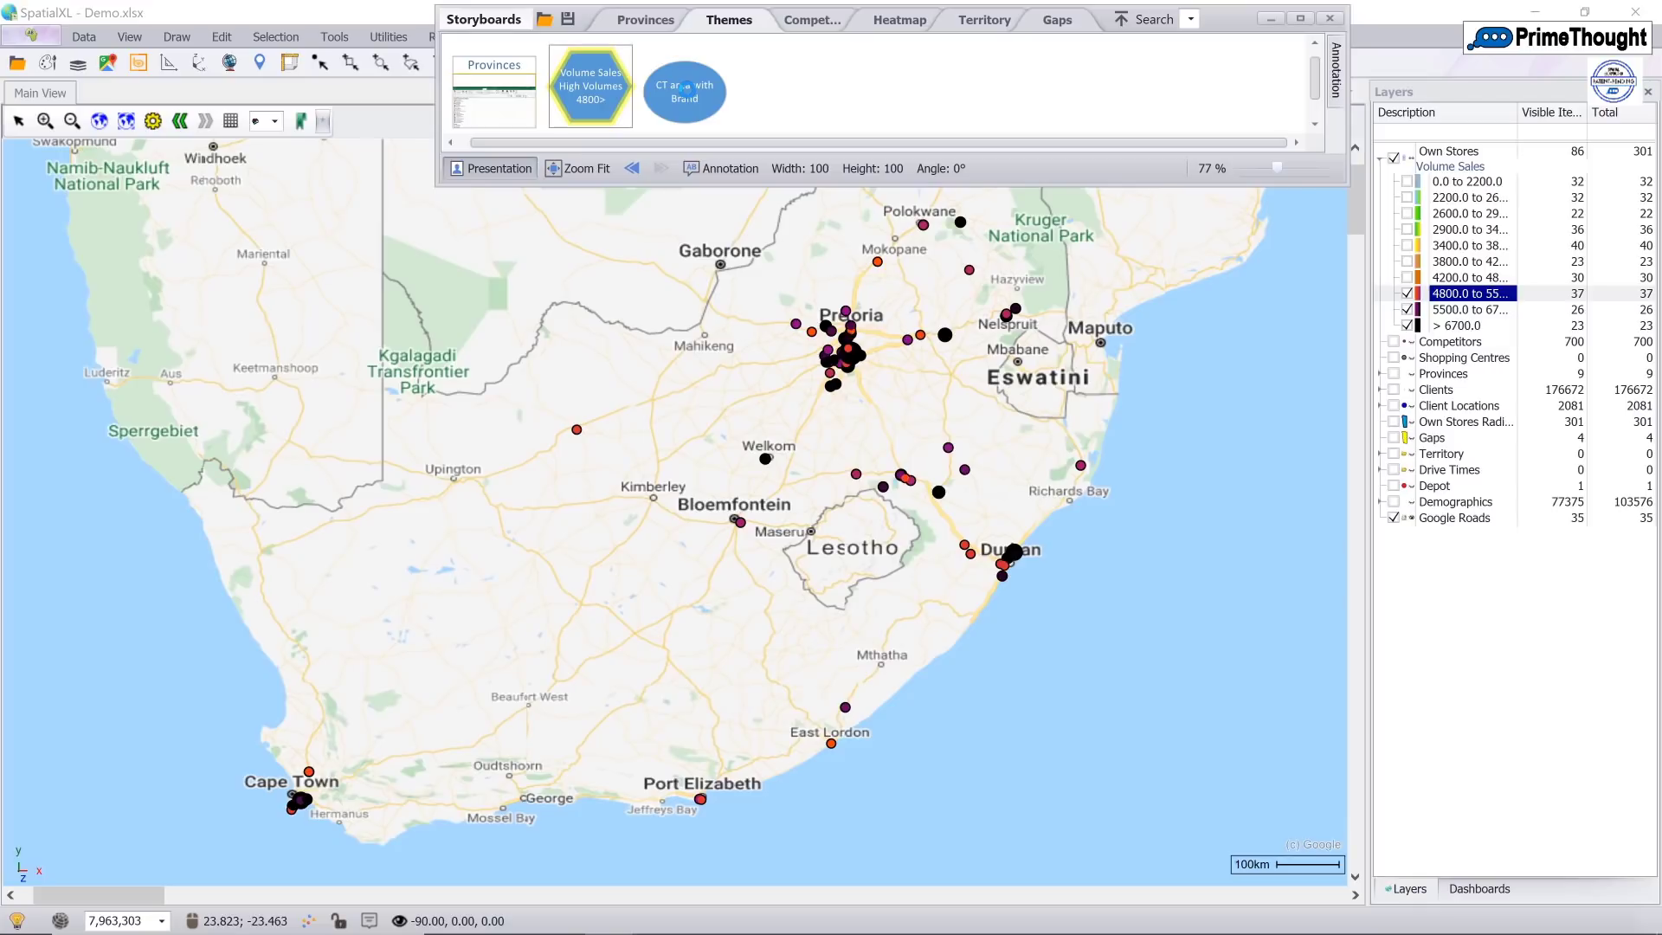
- Show the CT area with Brand view from the Themes storyboard
left_click(689, 97)
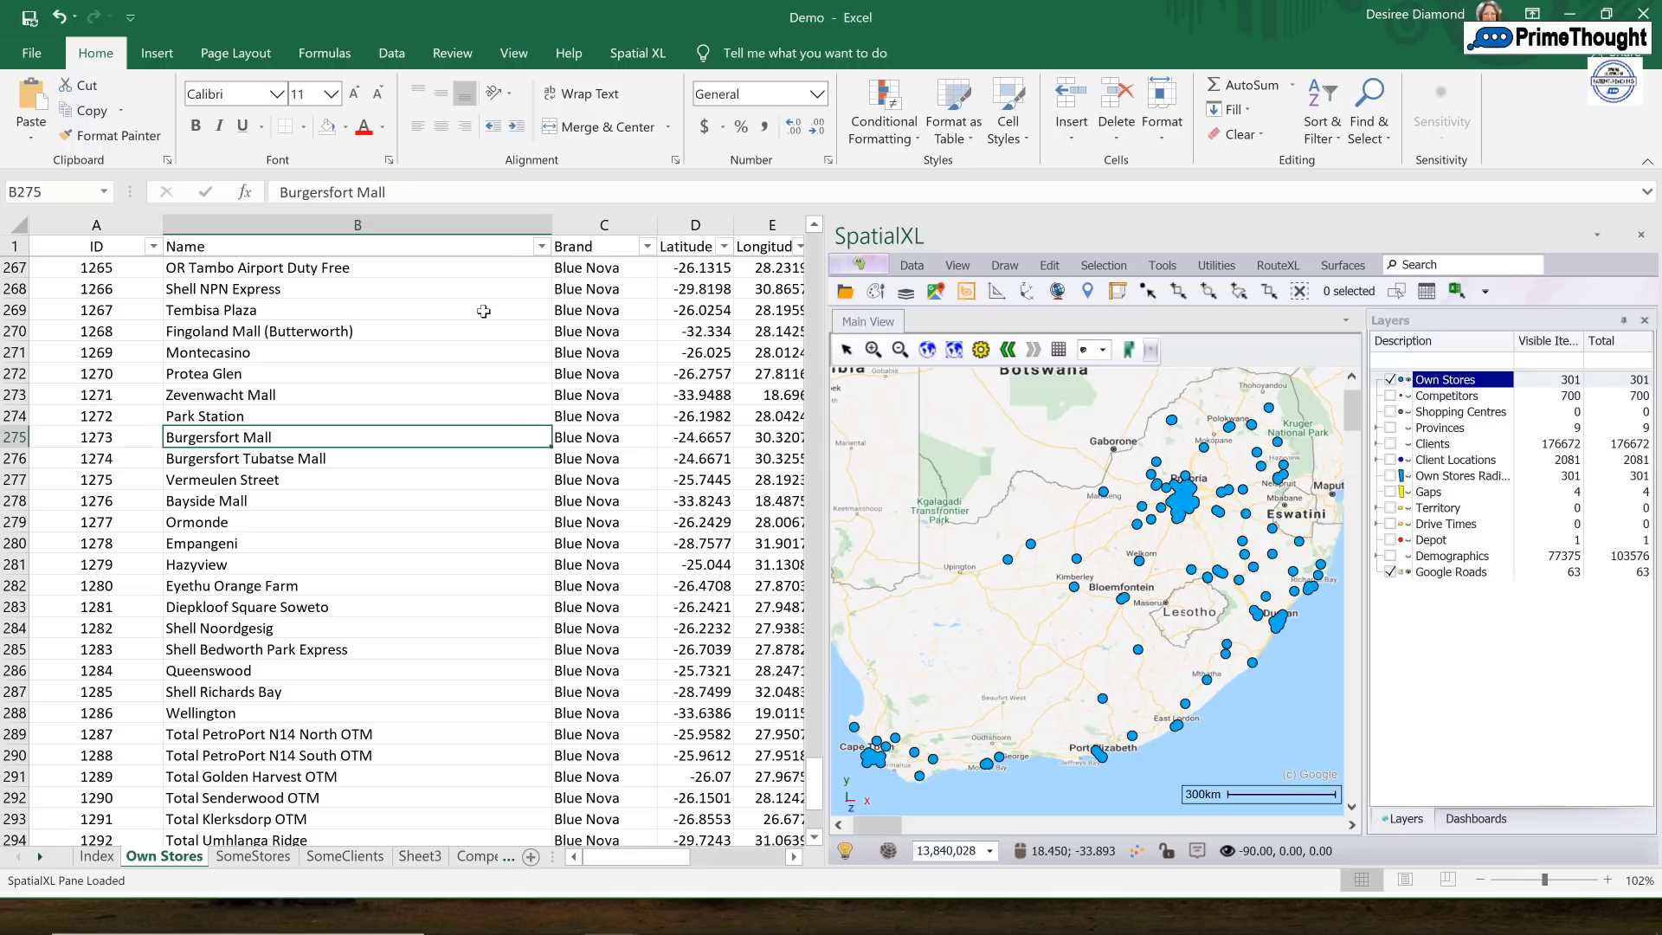
- Filter the Provinces column of the Own Stores sheet to show only KwaZulu-Natal
key("Right")
key("Right")
key("Right")
key("Right")
key("Right")
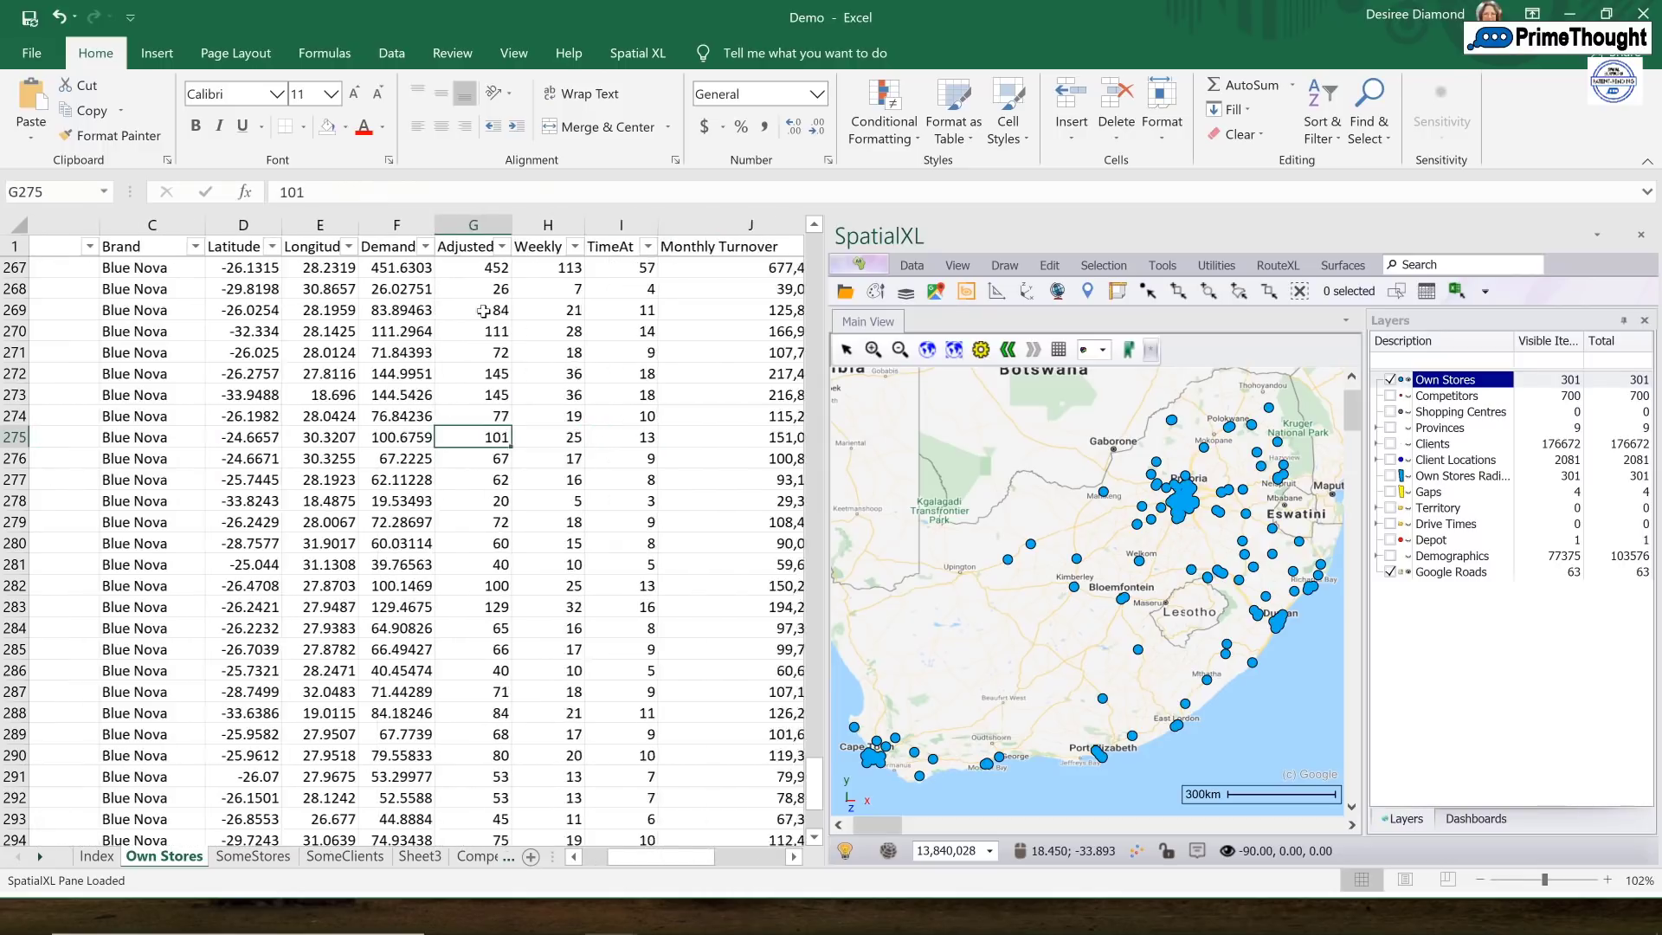
key("Right")
key("Right")
key("Right")
key("Right")
key("Right")
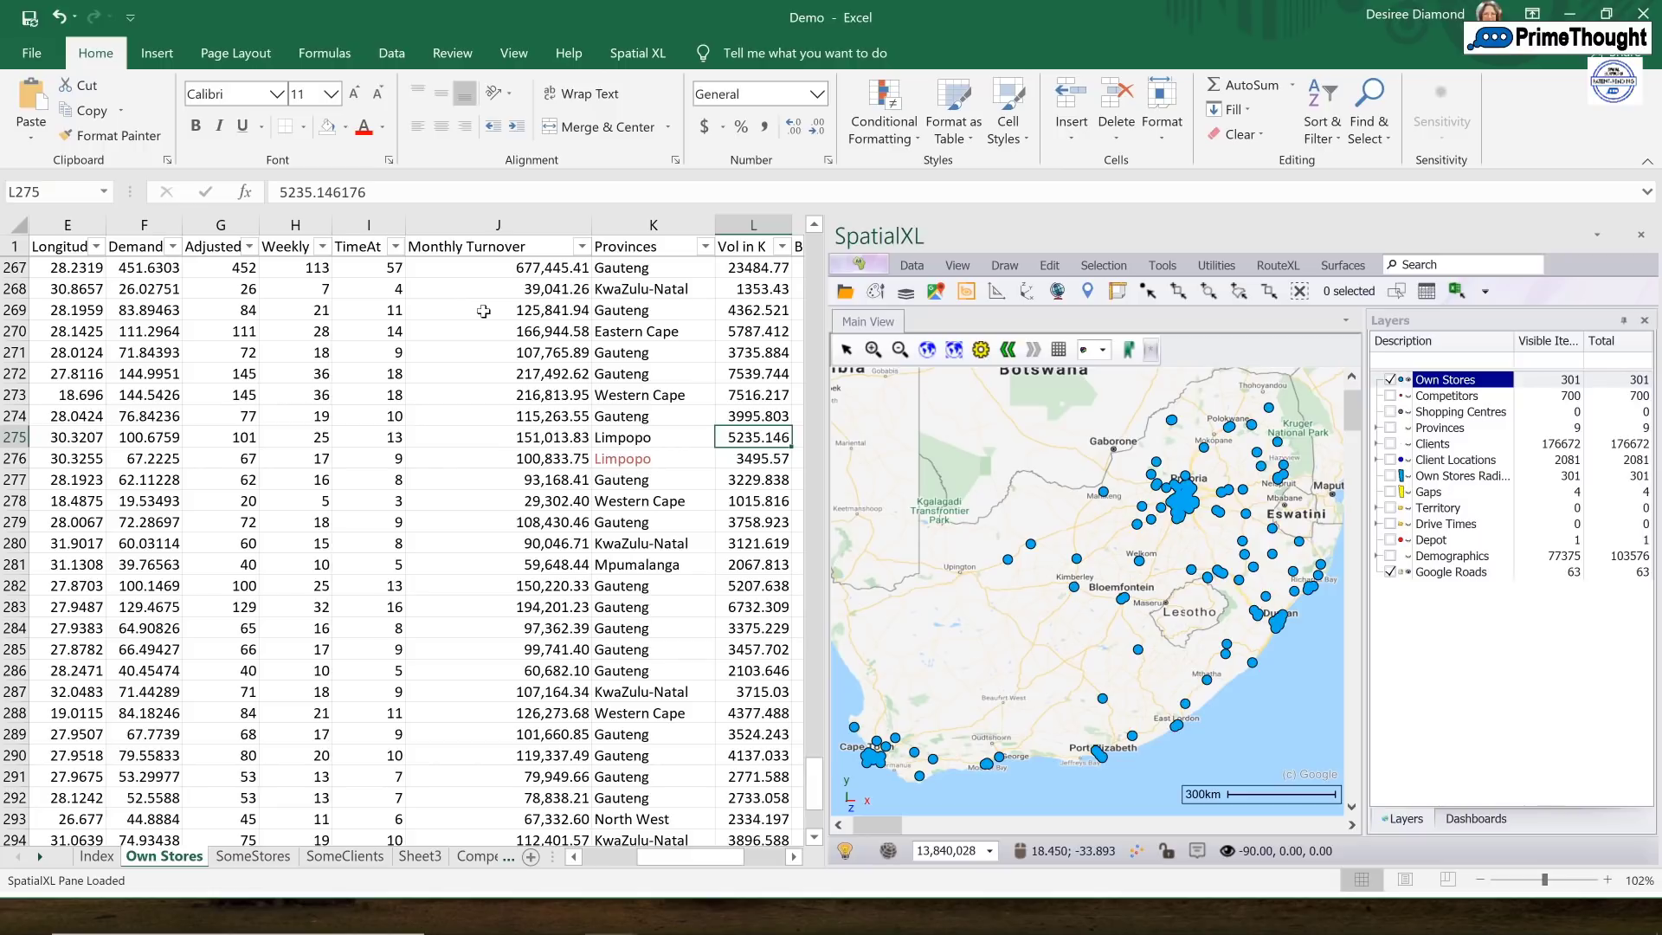
left_click(705, 246)
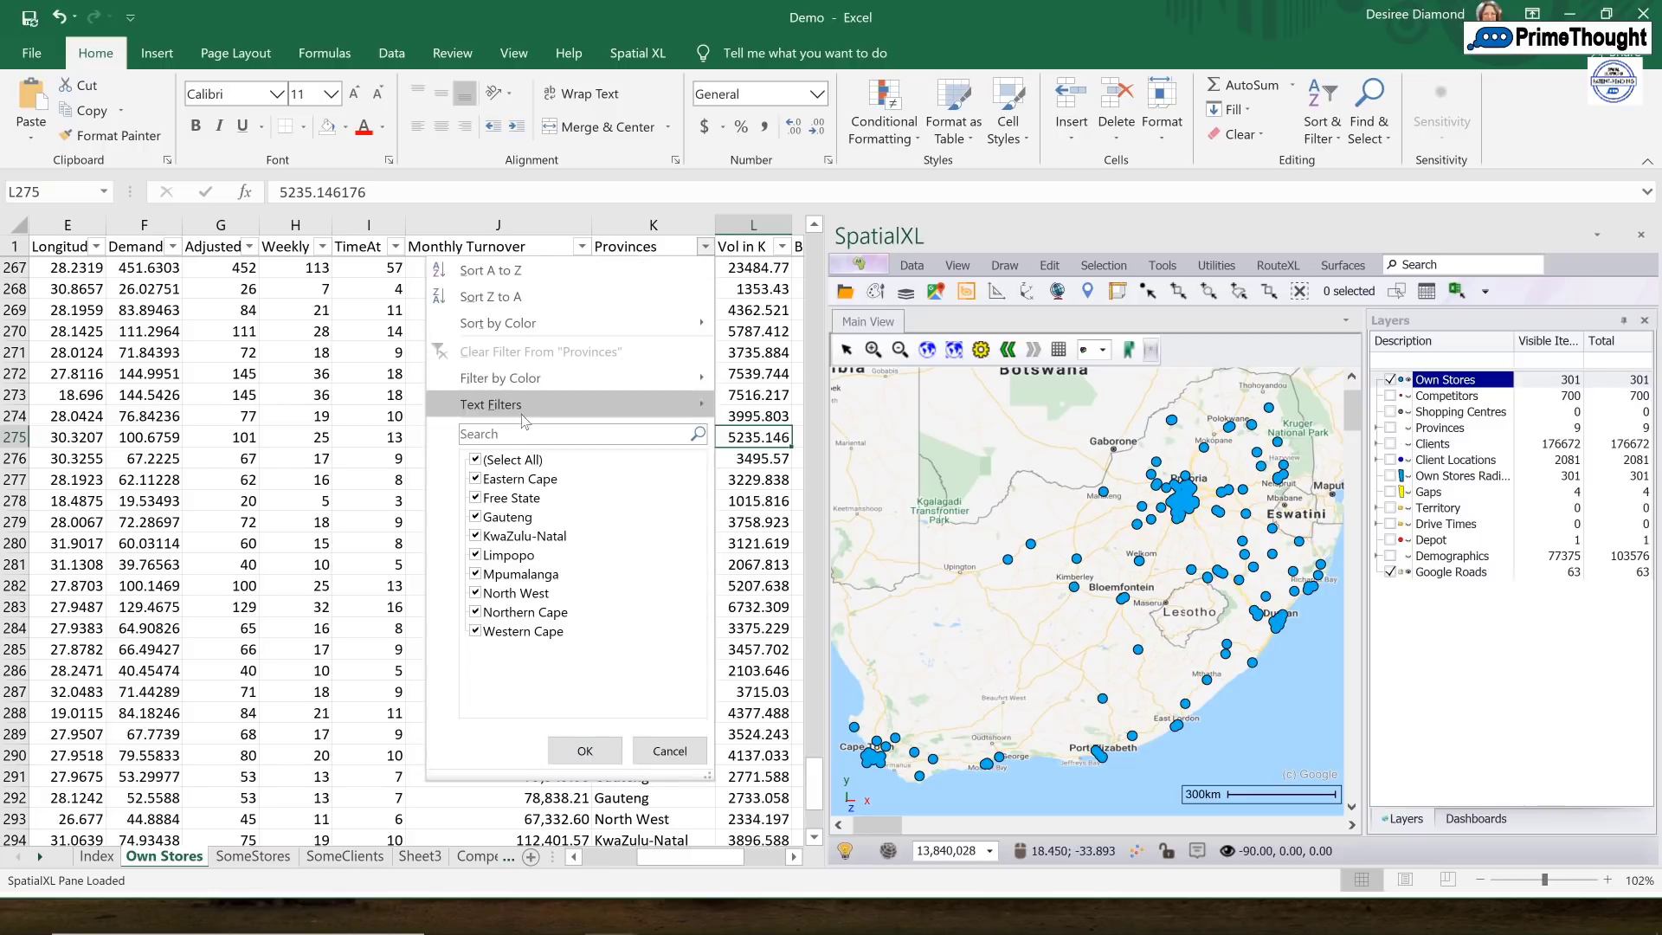
left_click(474, 459)
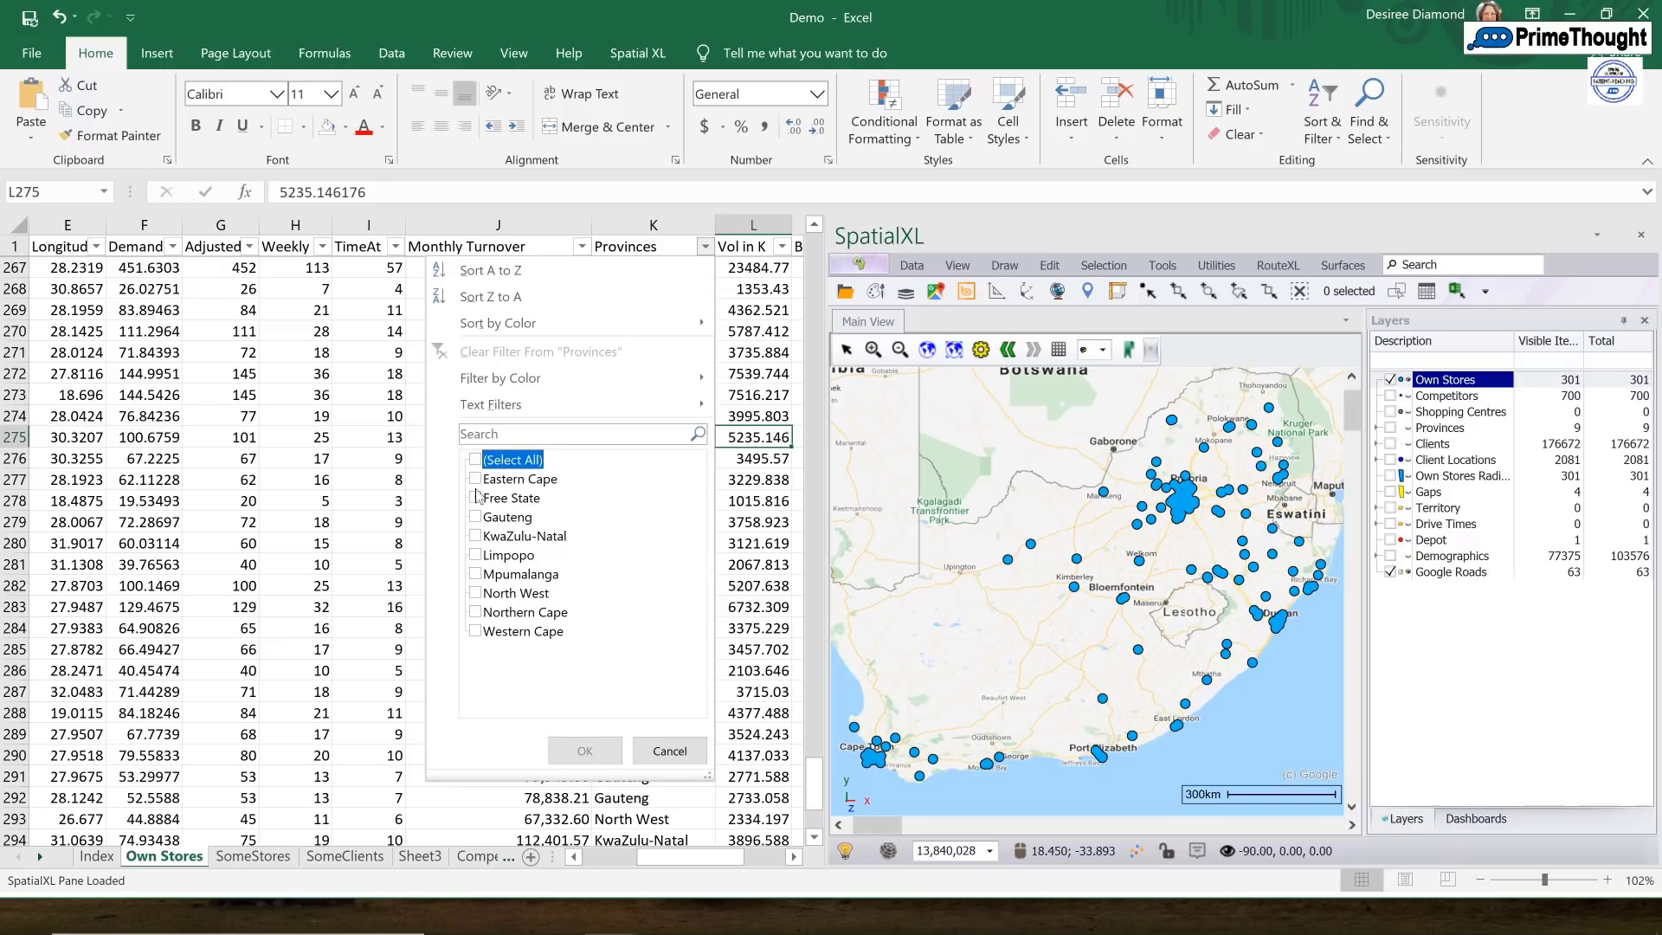
left_click(476, 536)
left_click(588, 751)
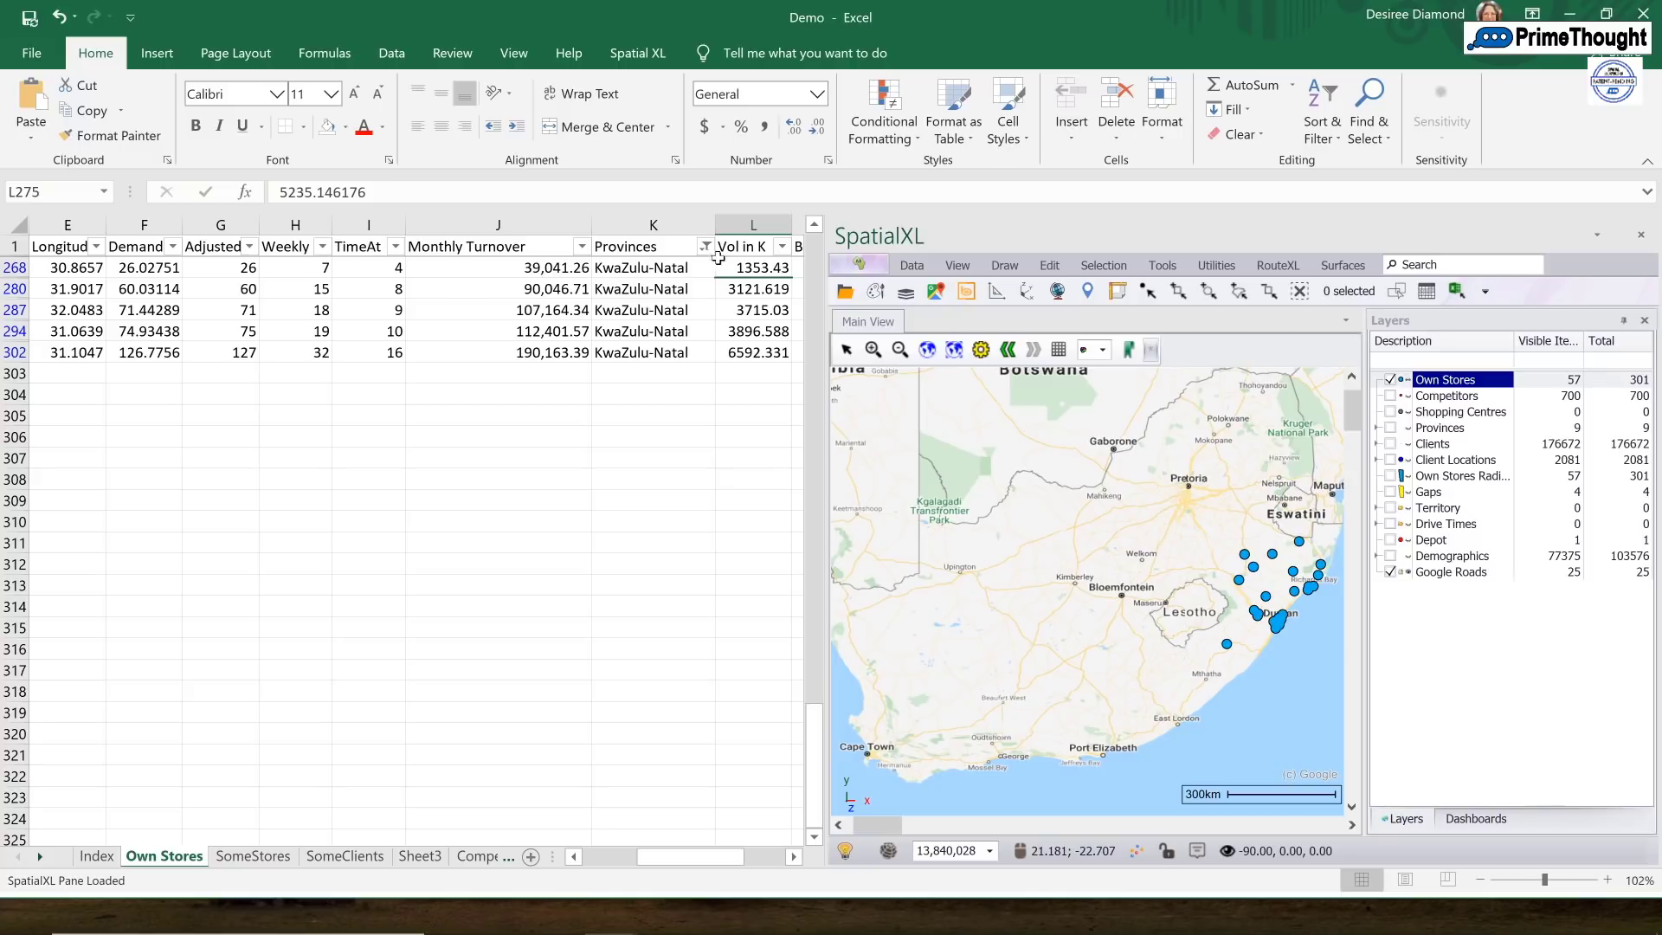
- Filter the Monthly Turnover column of the Own Stores sheet to values greater than 100000
left_click(580, 247)
mouse_move(571, 404)
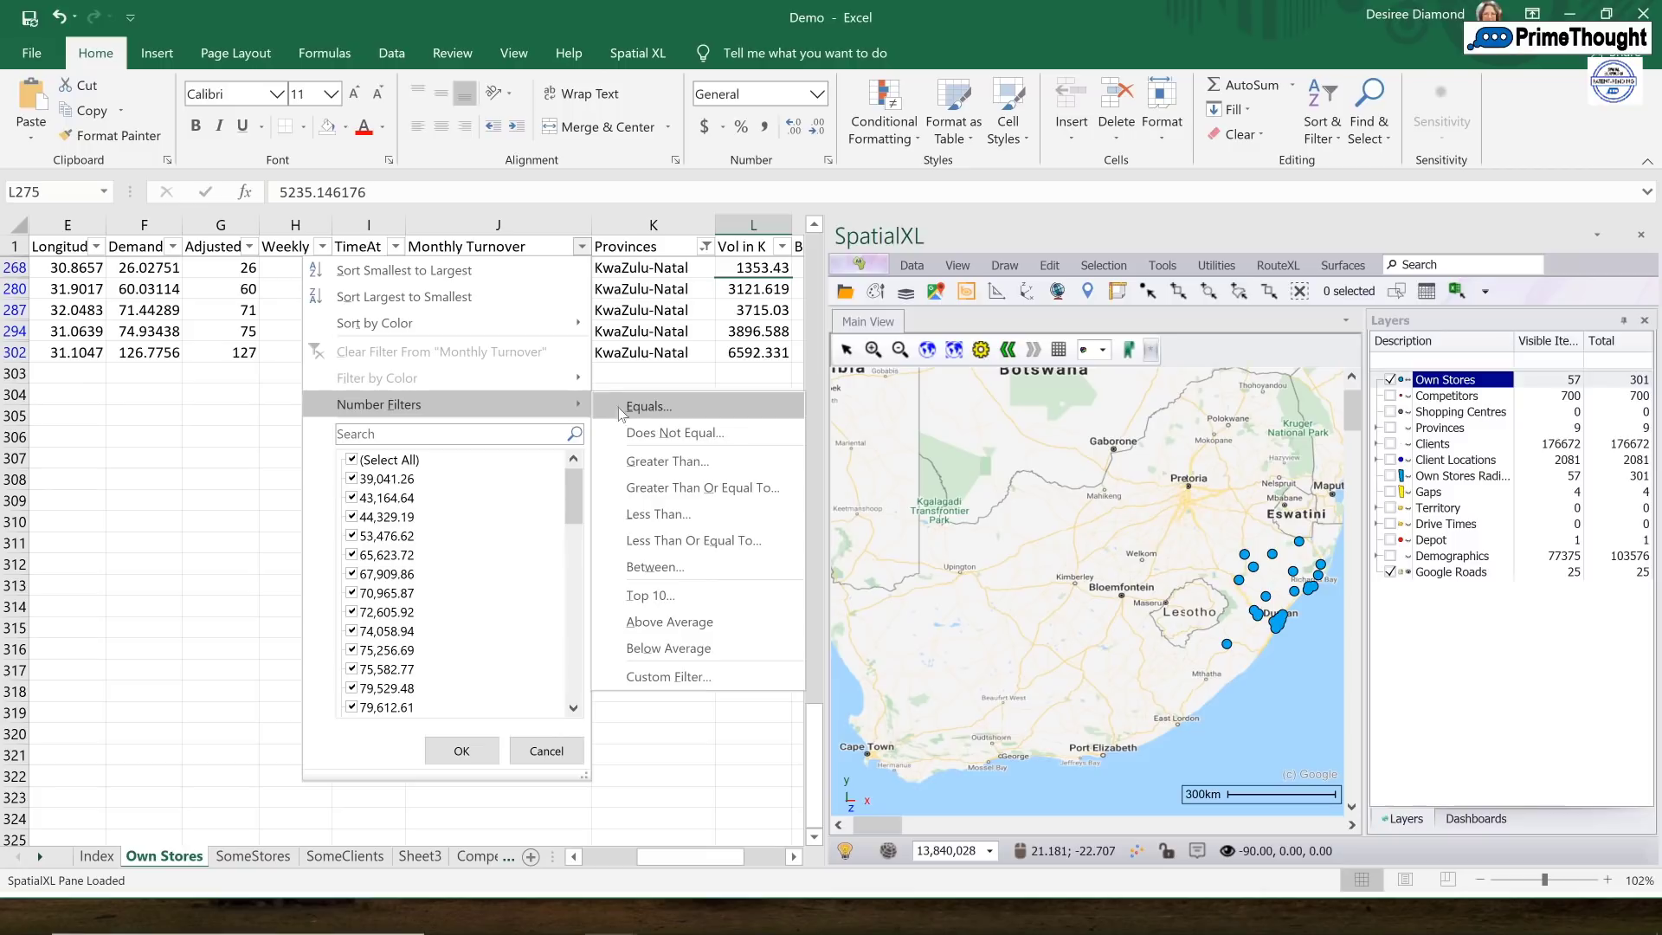
left_click(657, 461)
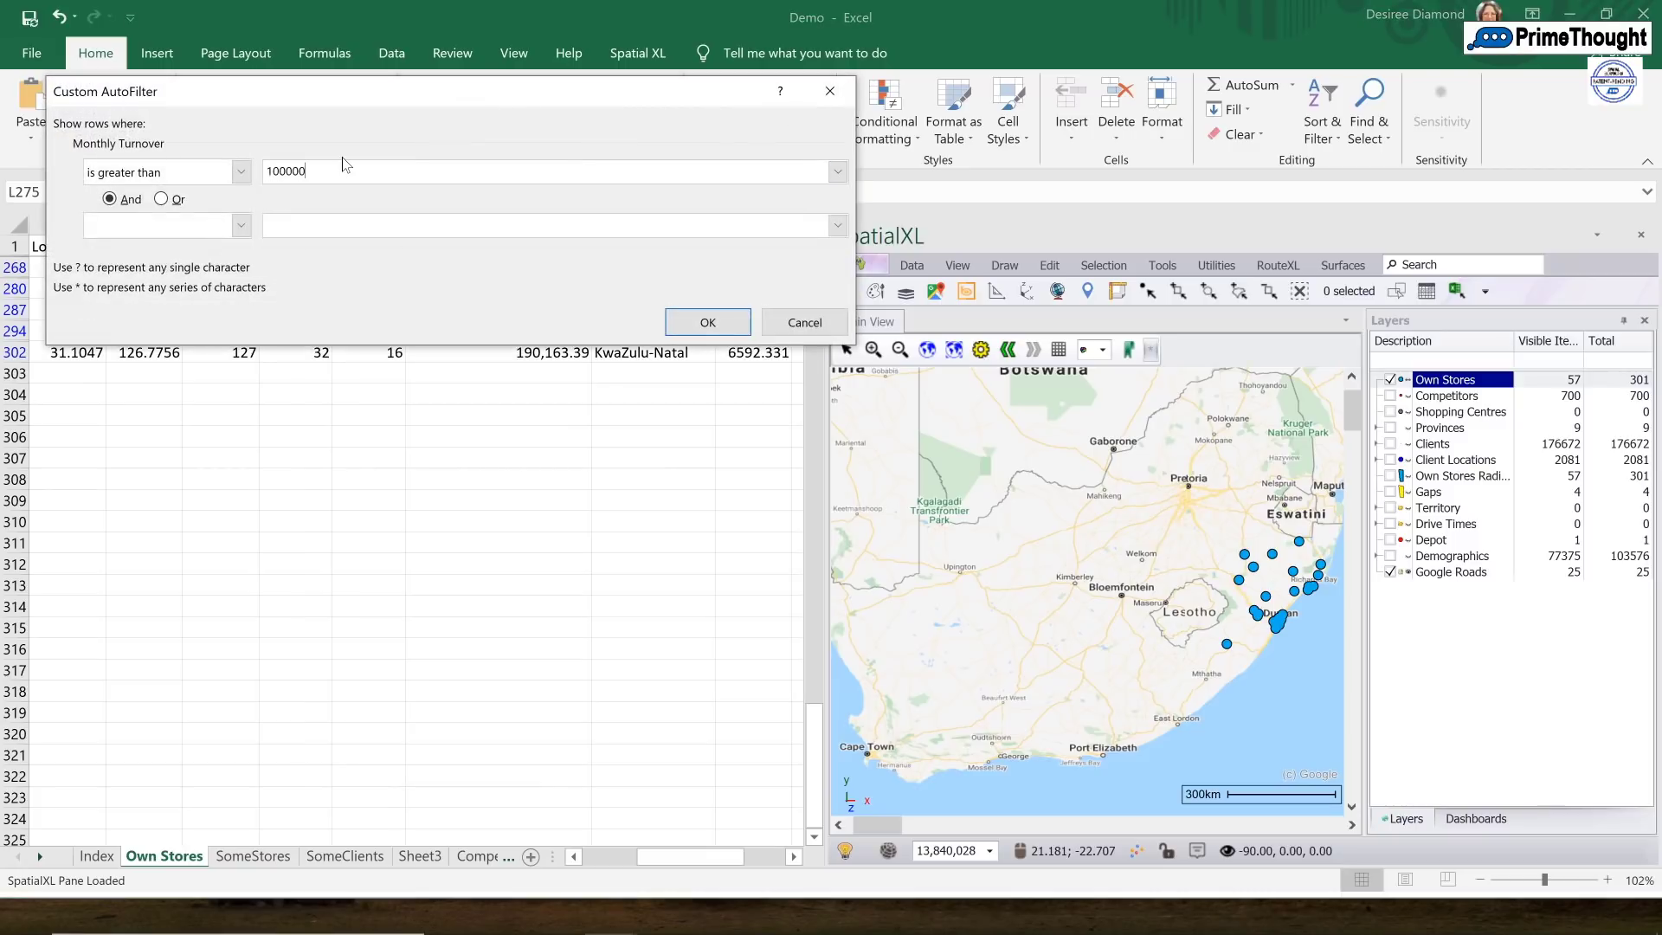
left_click(707, 322)
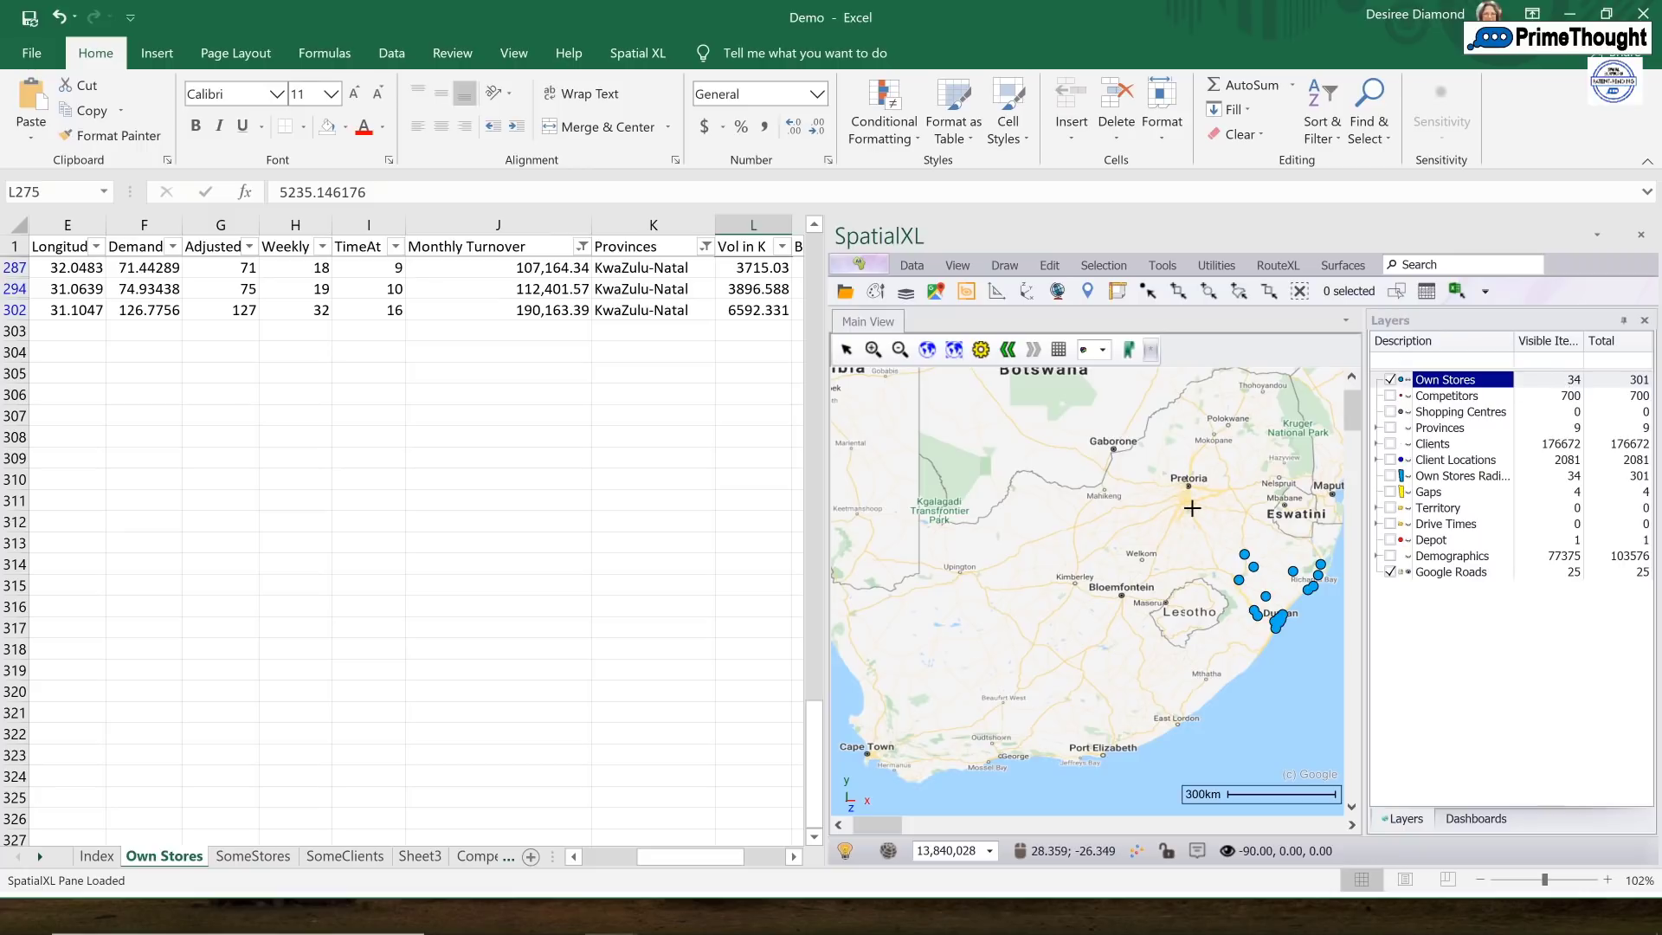
scroll(635, 316, "up", 3)
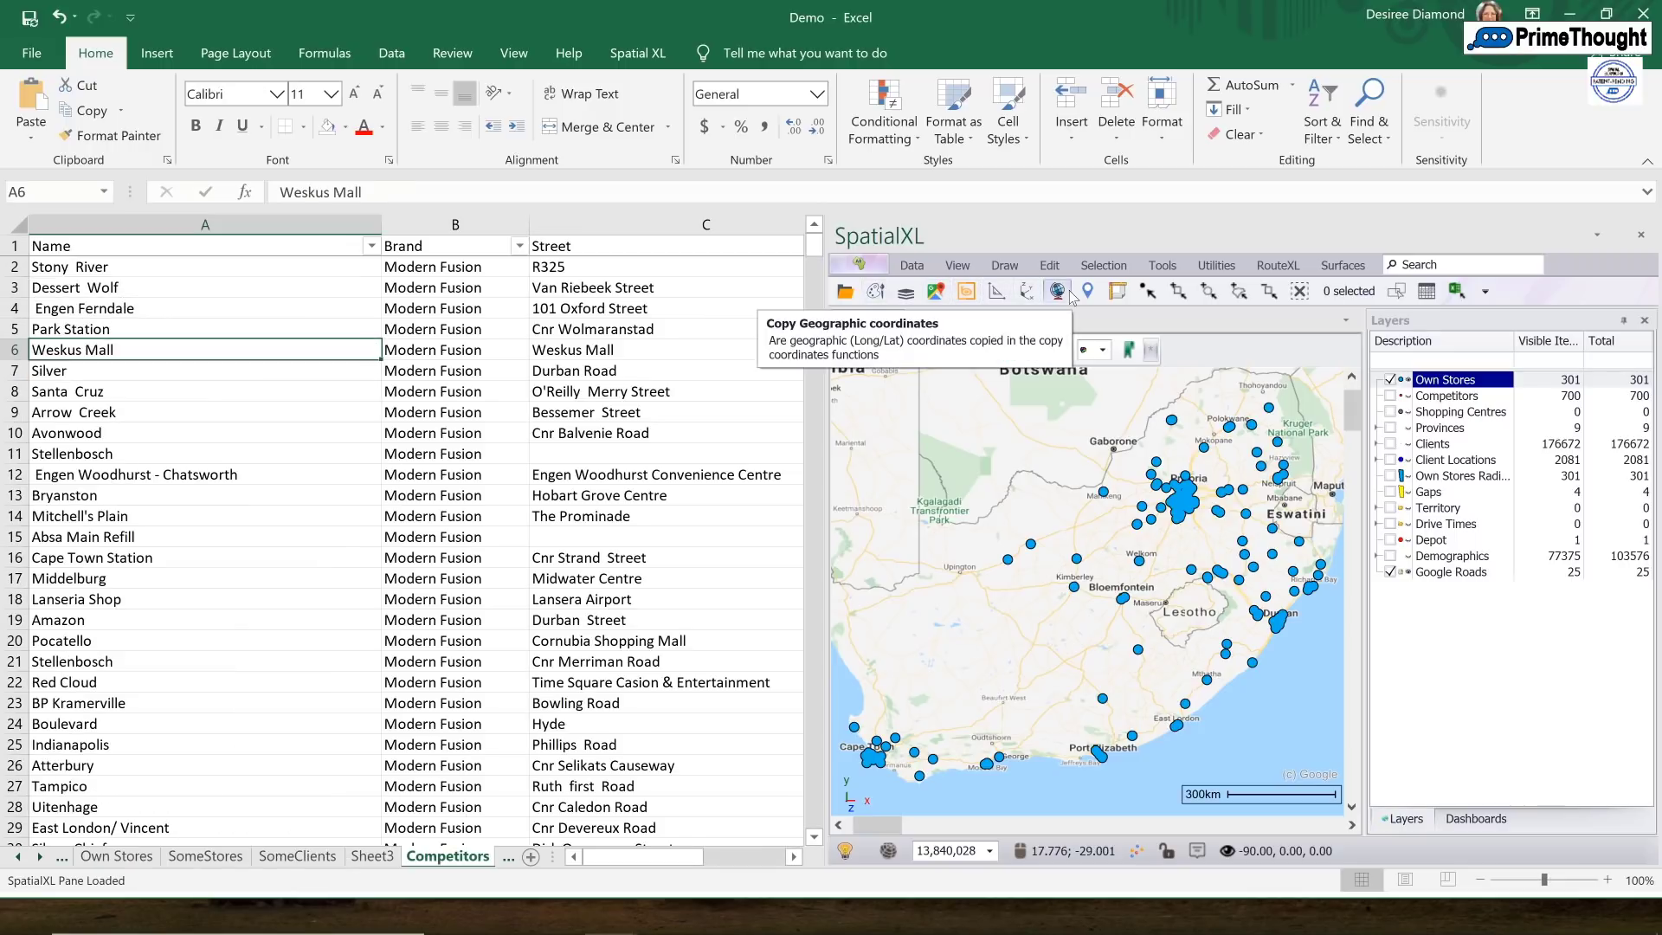
- Hide the Own Stores layer, show the Competitors layer and apply its Icons theme
left_click(1390, 379)
left_click(1390, 395)
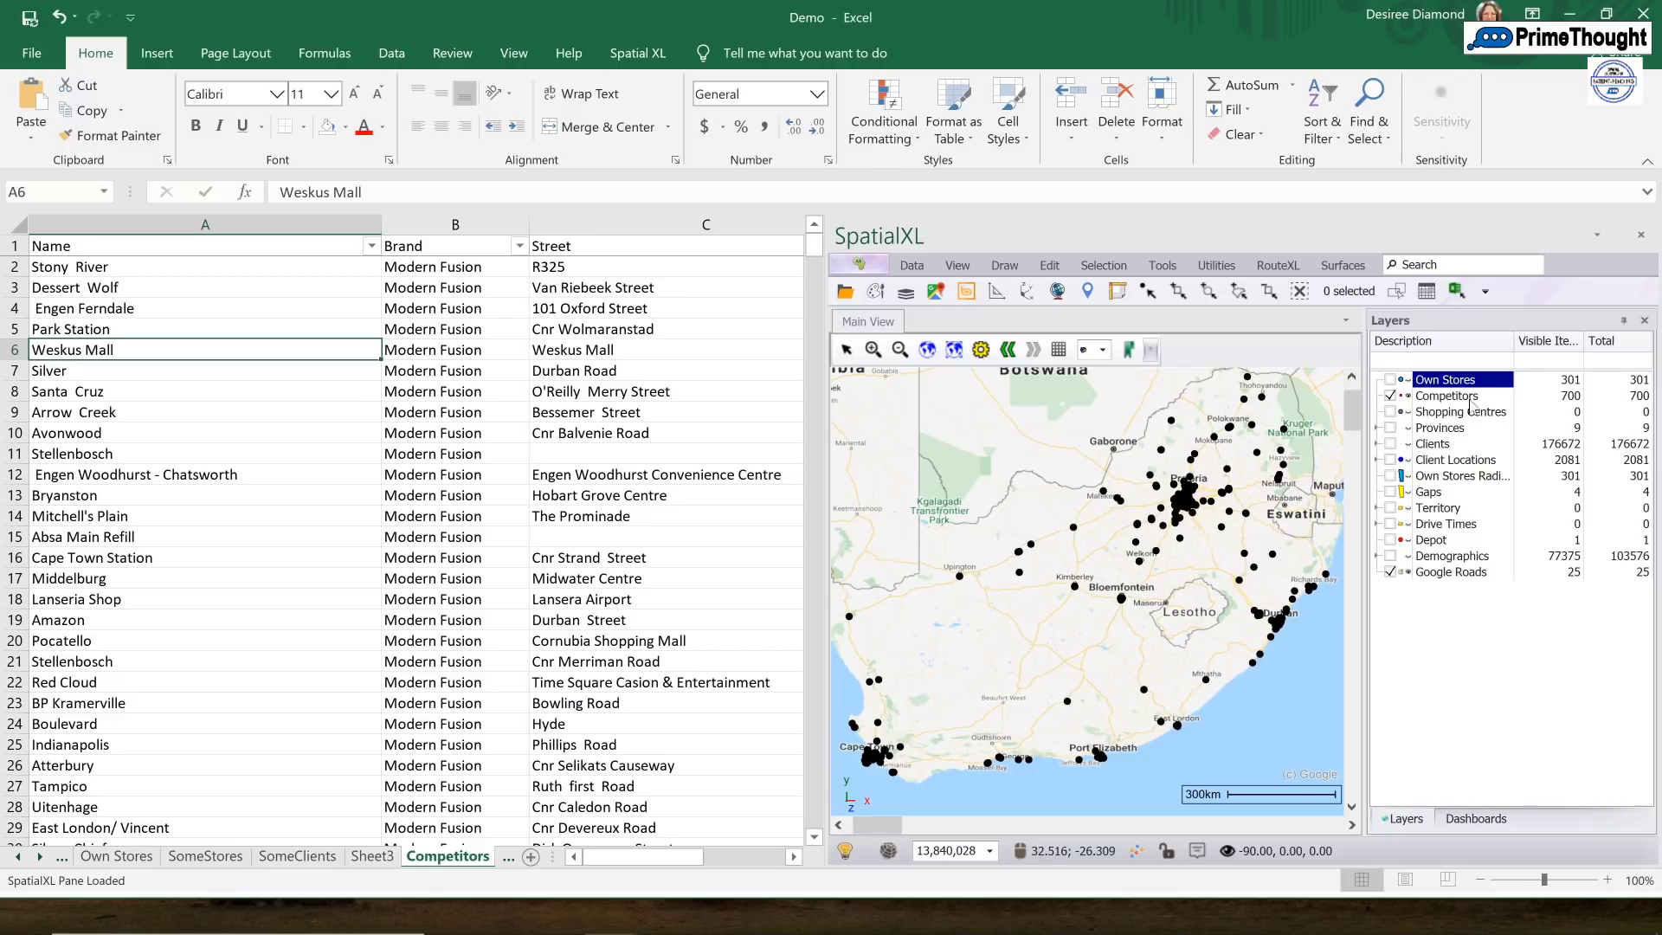
right_click(1442, 398)
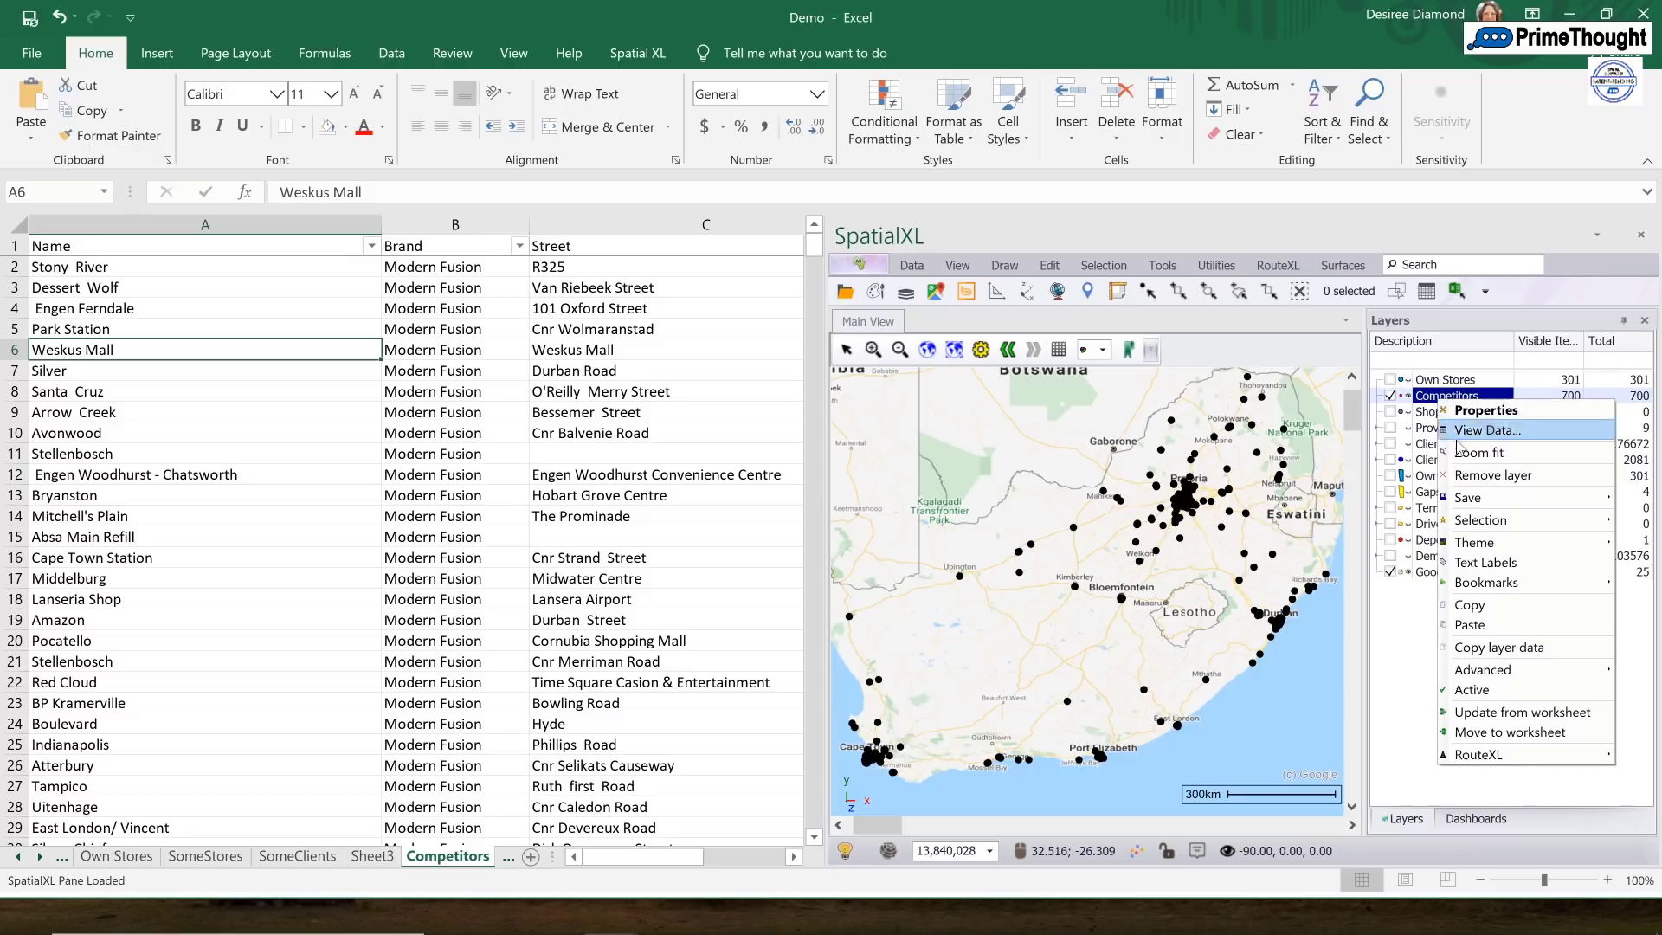
mouse_move(1471, 544)
left_click(1400, 565)
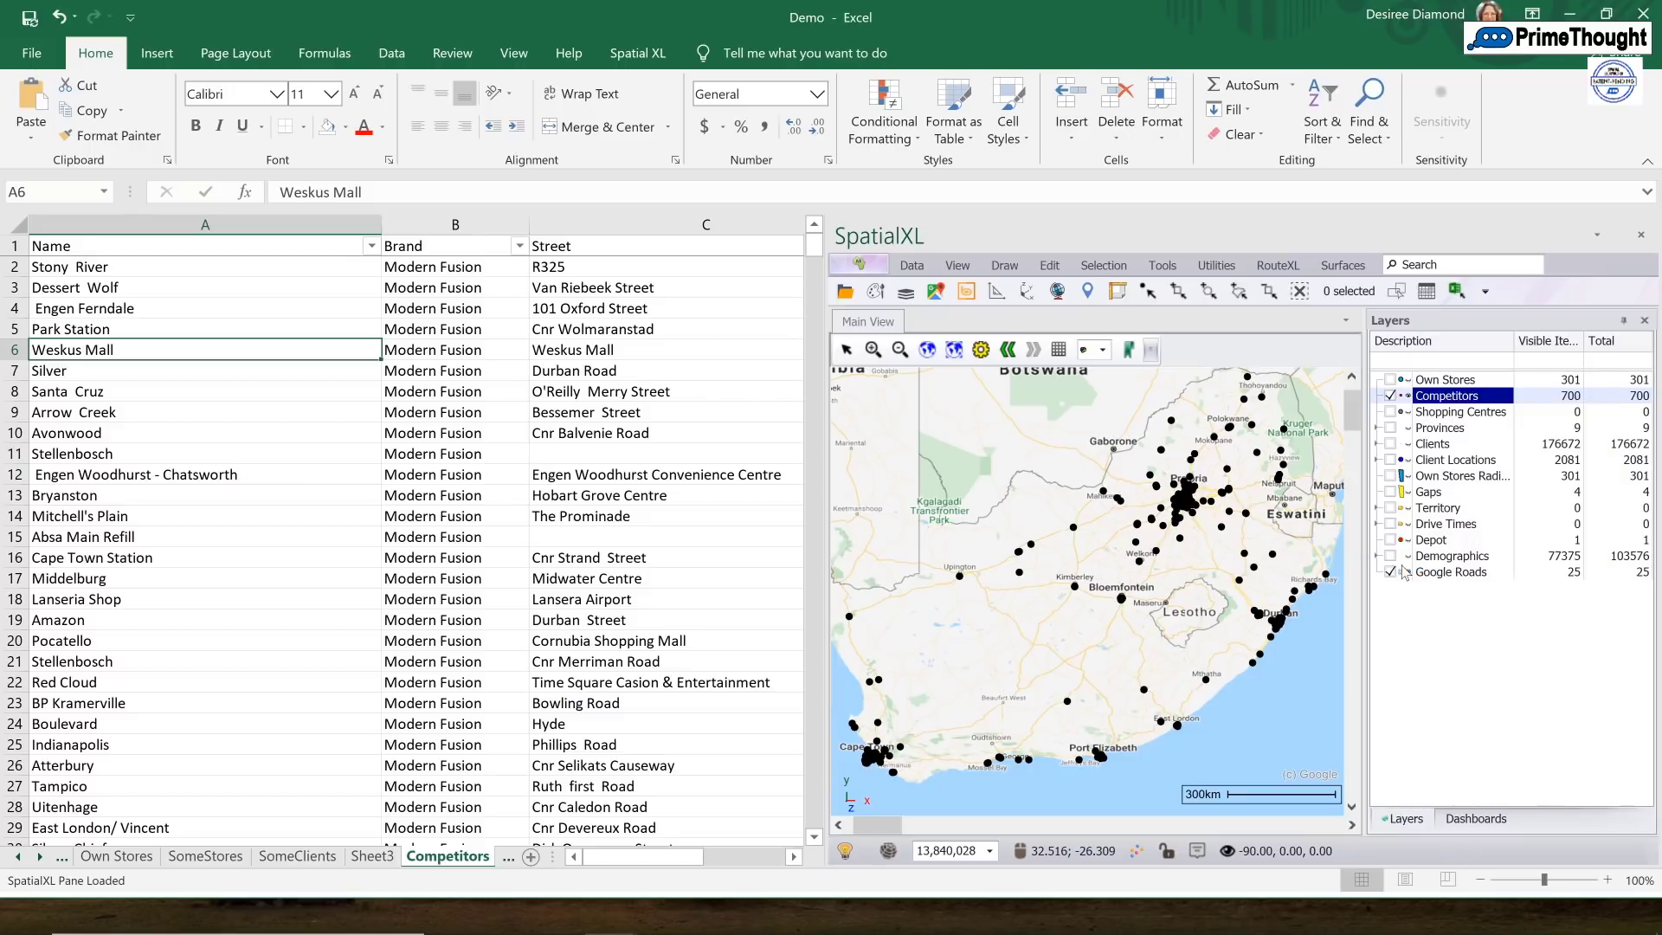
- Switch the Modern Fusion and Star Rose competitors off and back on in turn to compare the brands on the map
left_click(1404, 427)
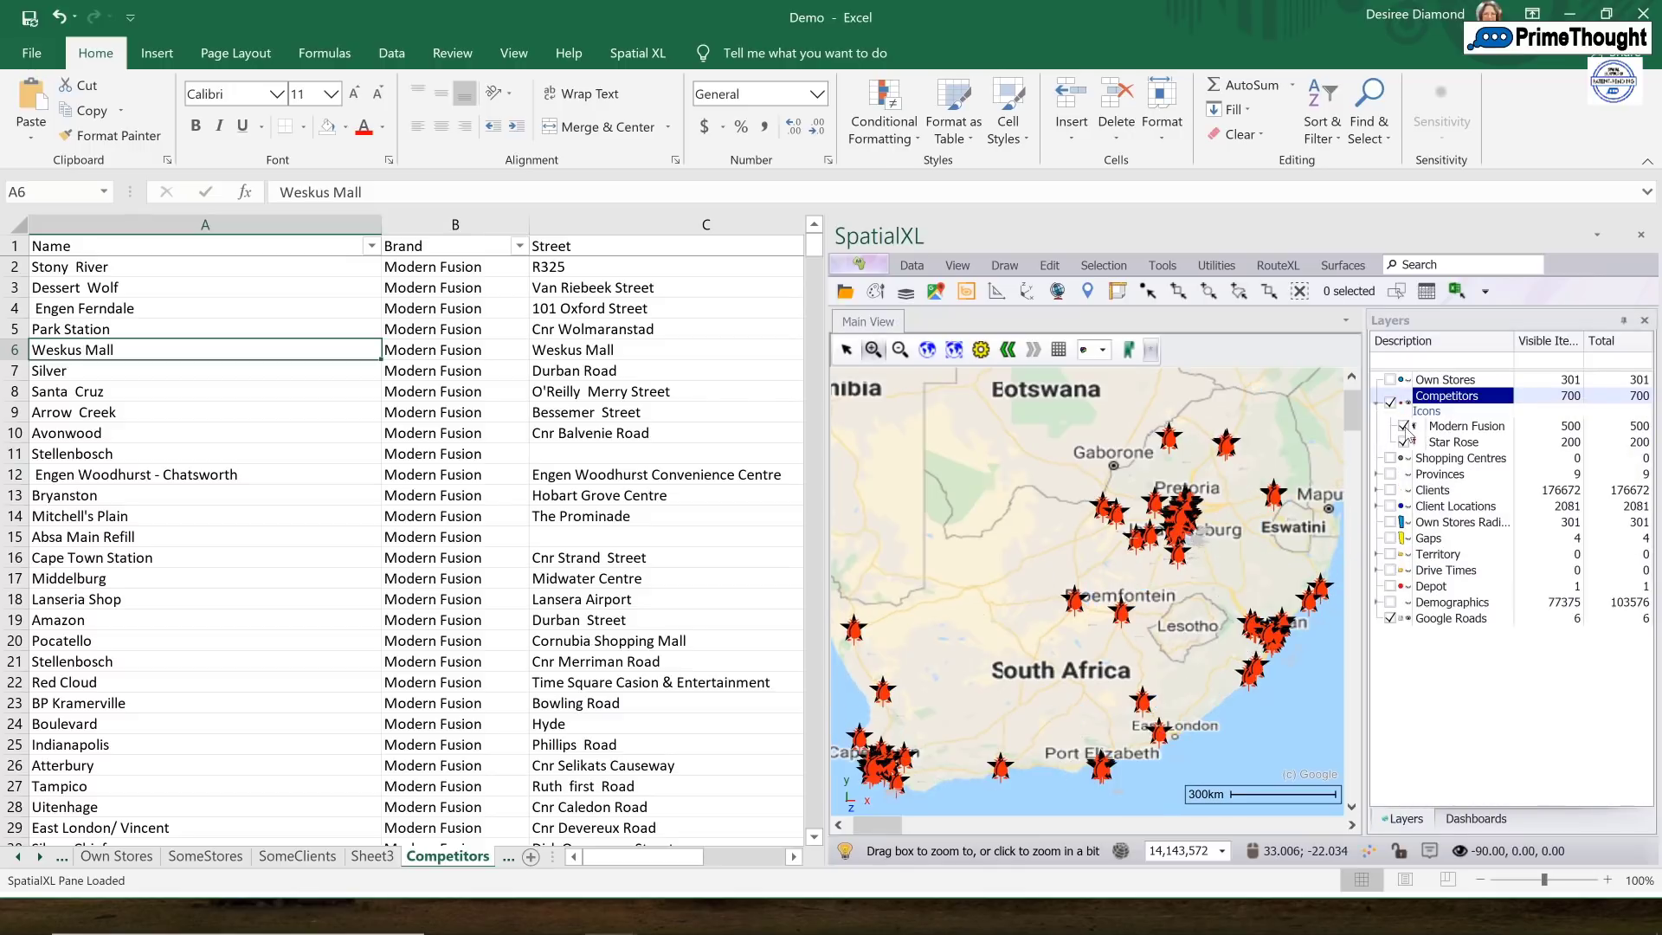
left_click(1404, 427)
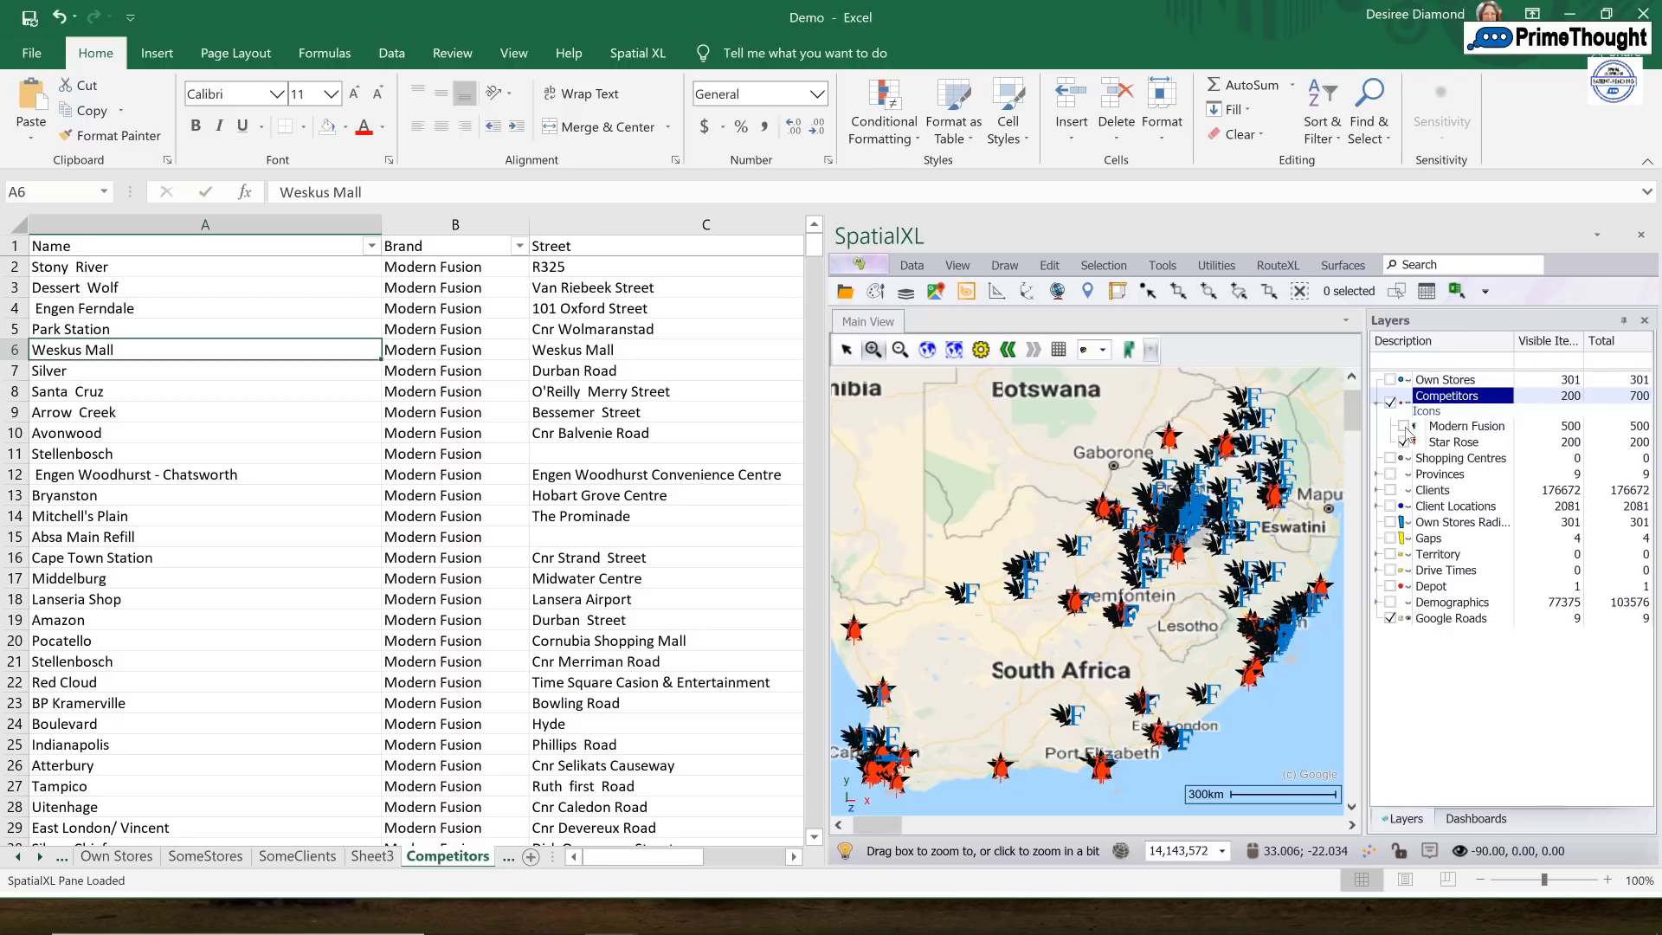
left_click(1403, 443)
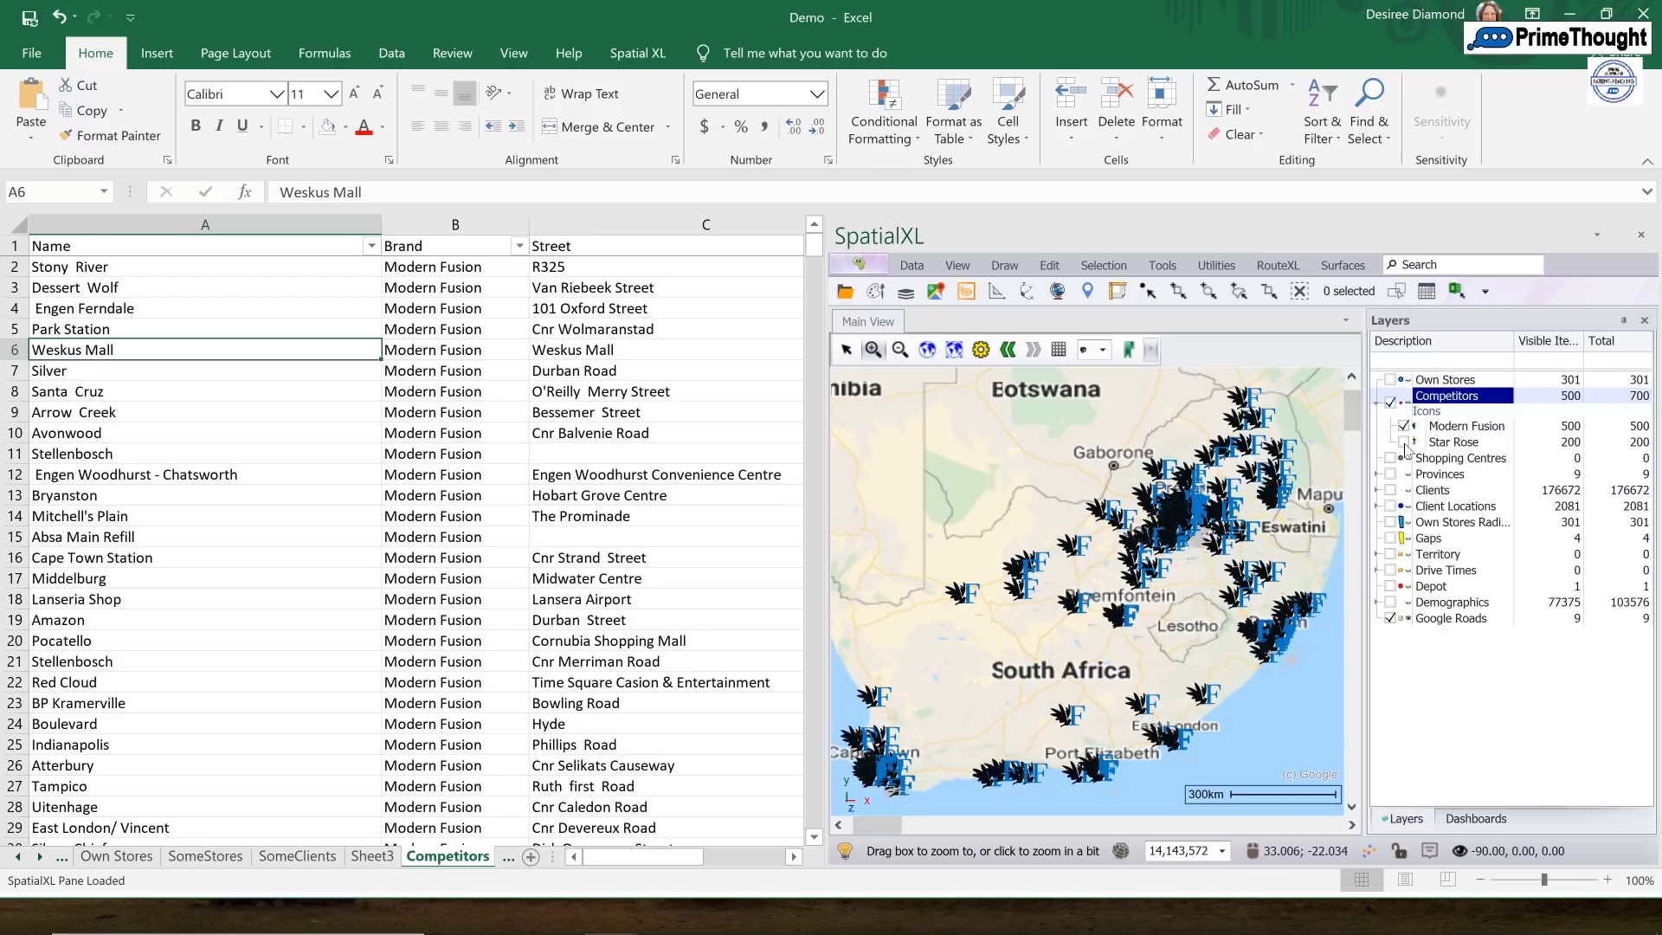
left_click(1404, 444)
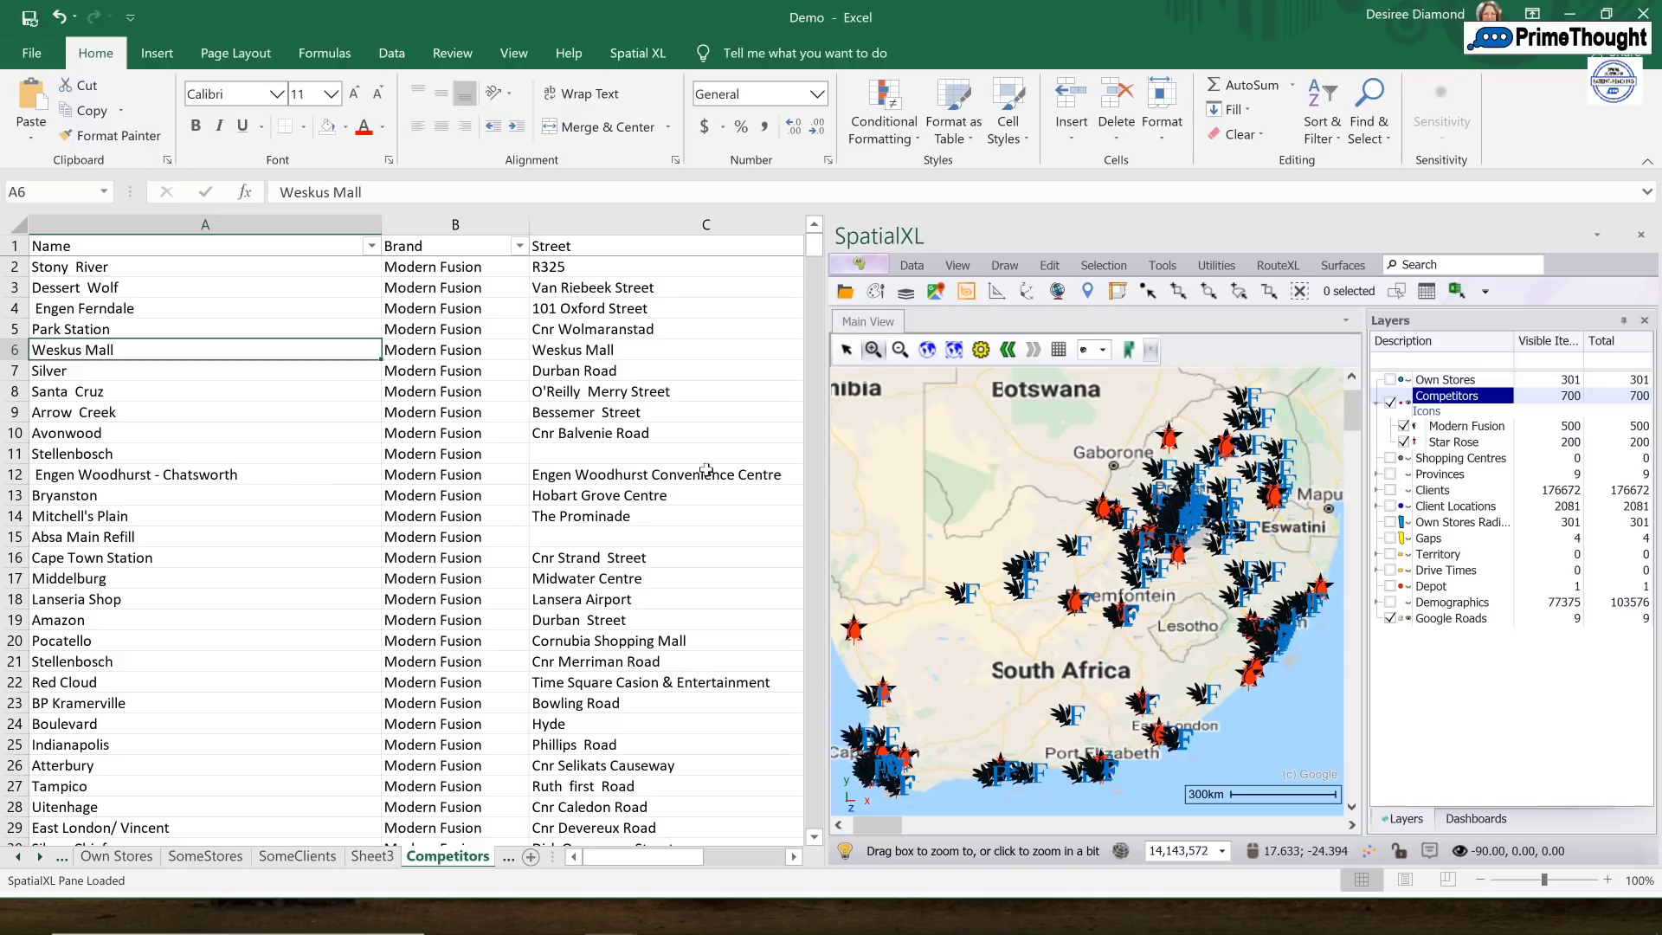
- Filter the Province column of the Competitors sheet to show only Cape Town
left_click(651, 396)
key("Right")
key("Right")
key("Right")
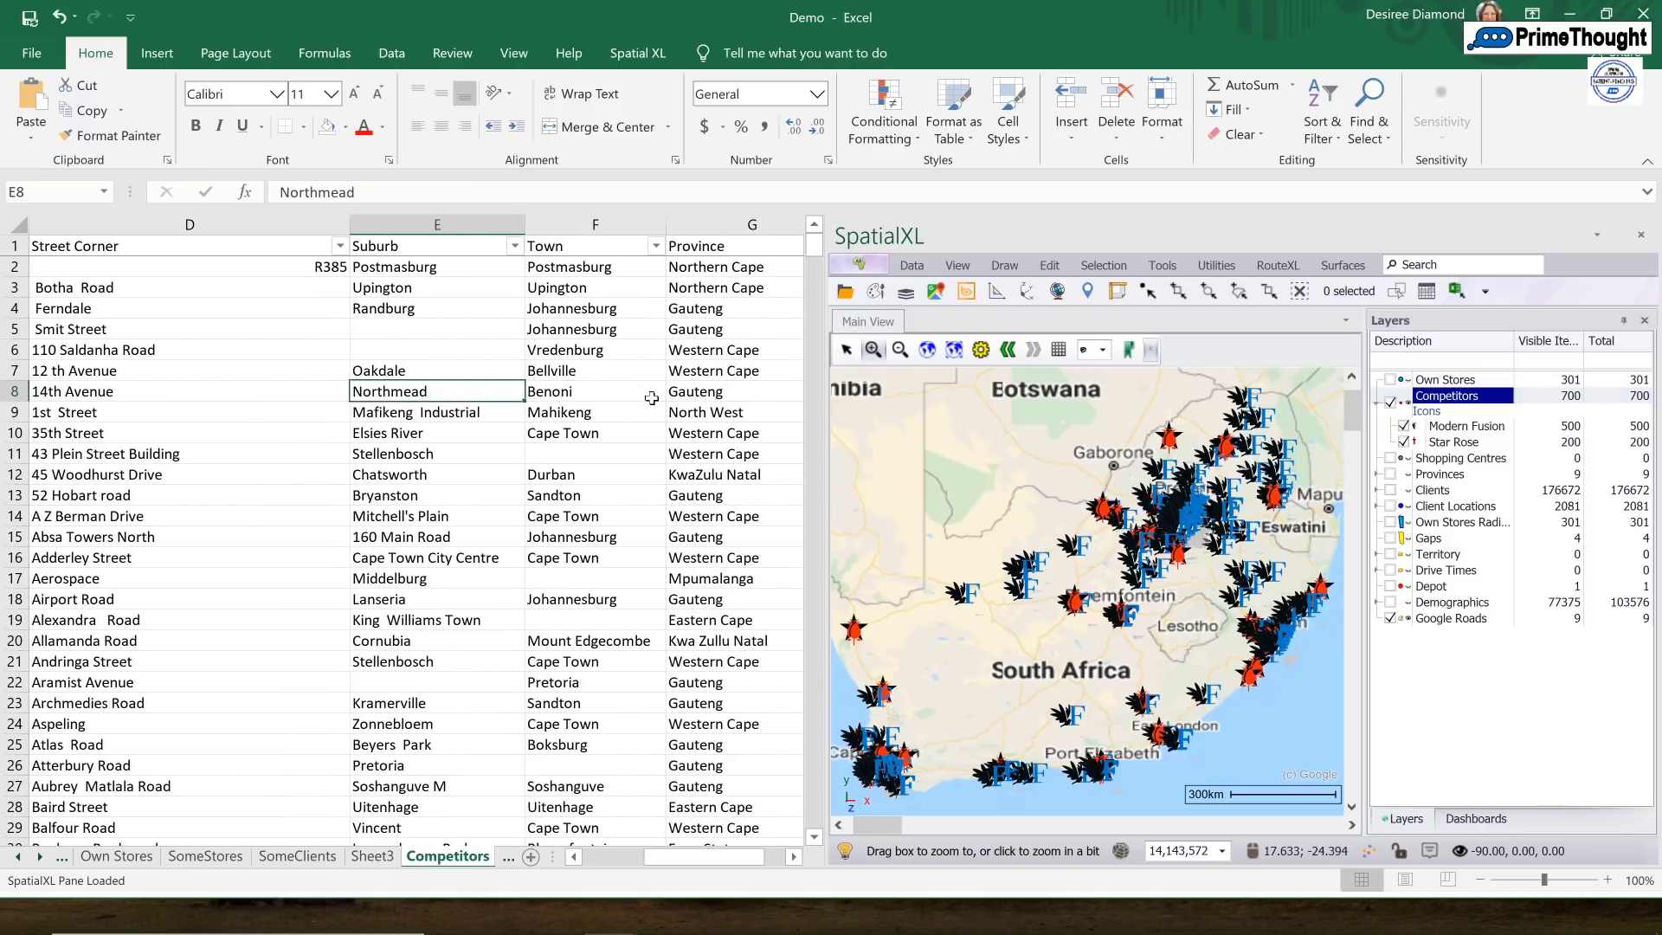
key("Right")
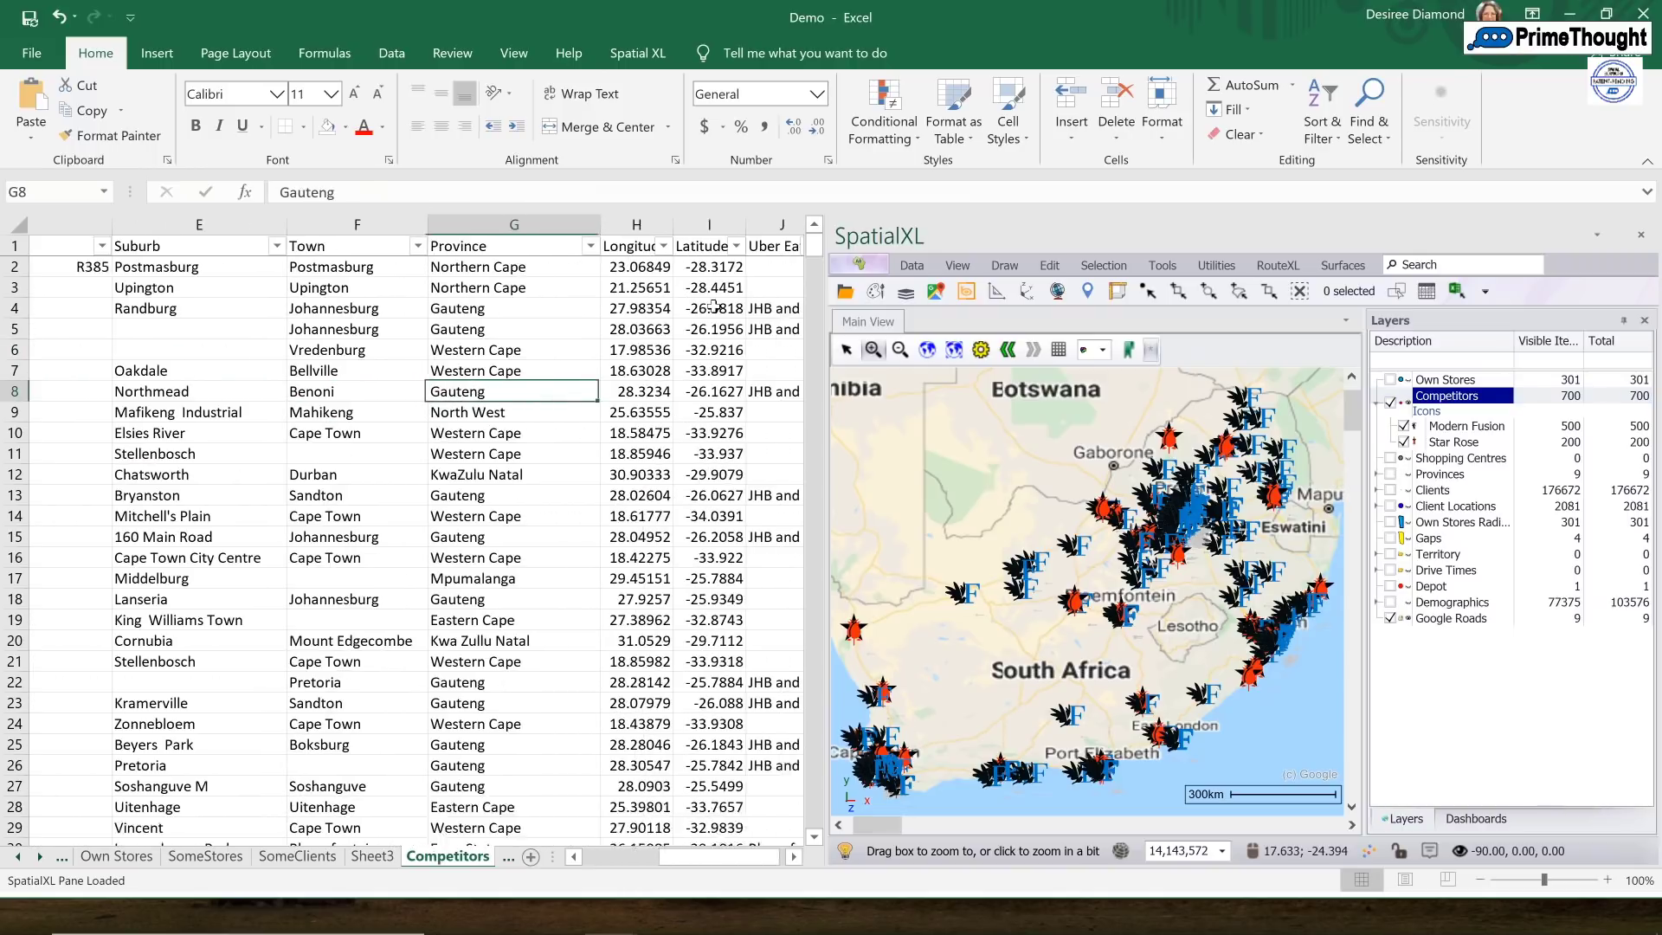
left_click(509, 248)
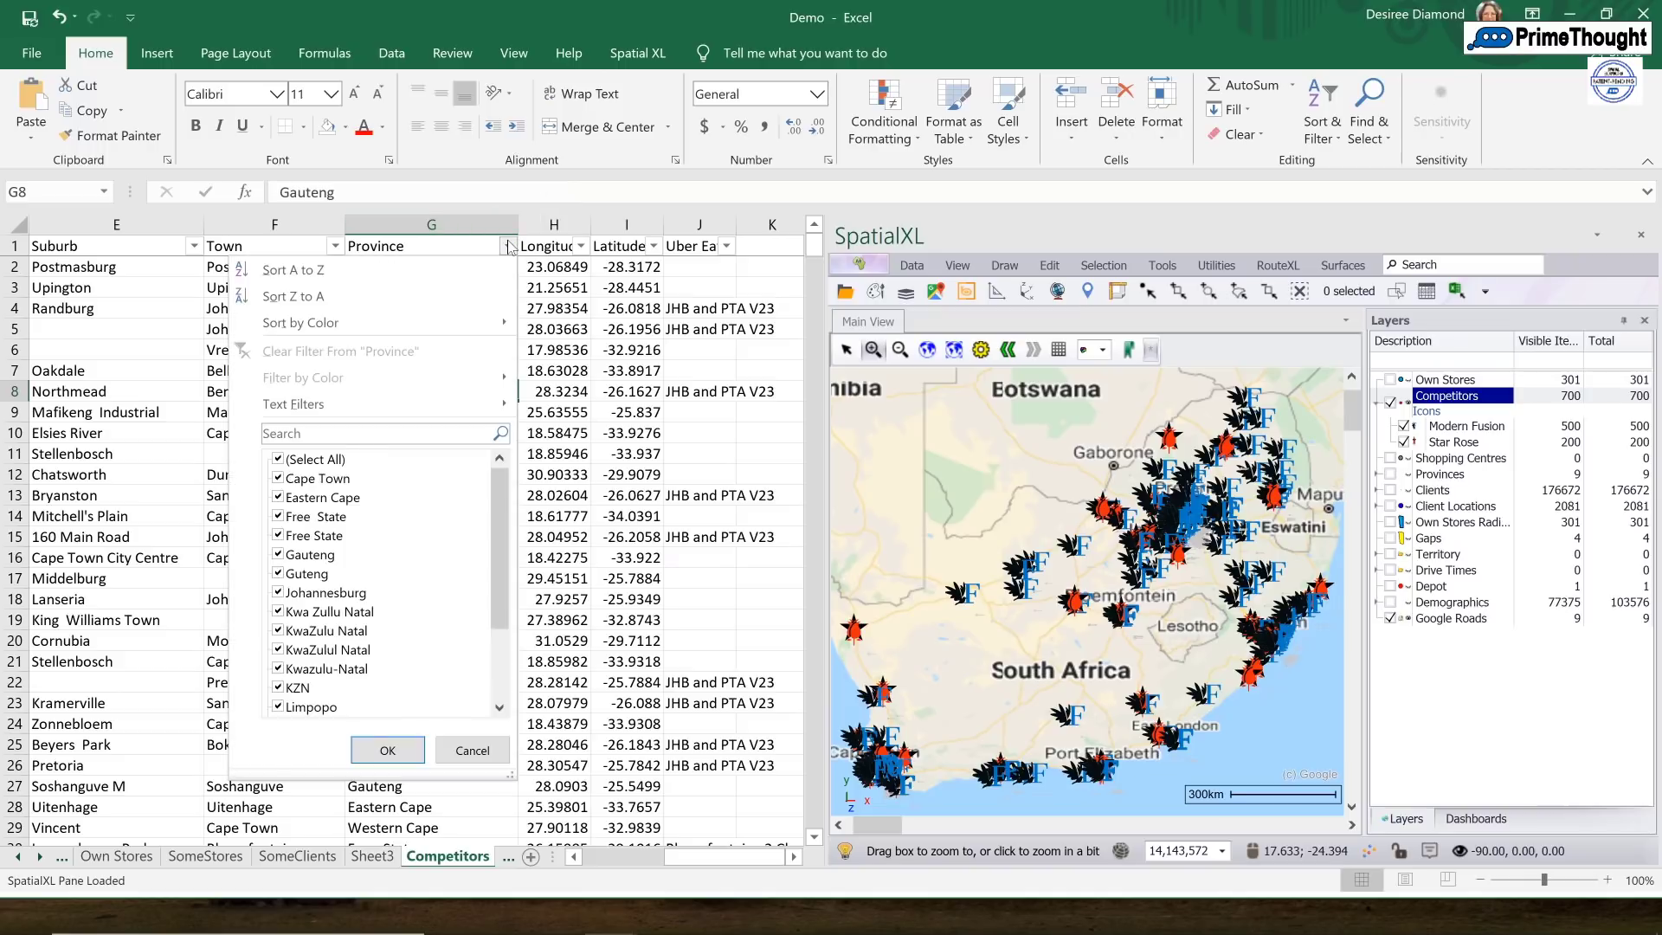
left_click(278, 460)
left_click(279, 478)
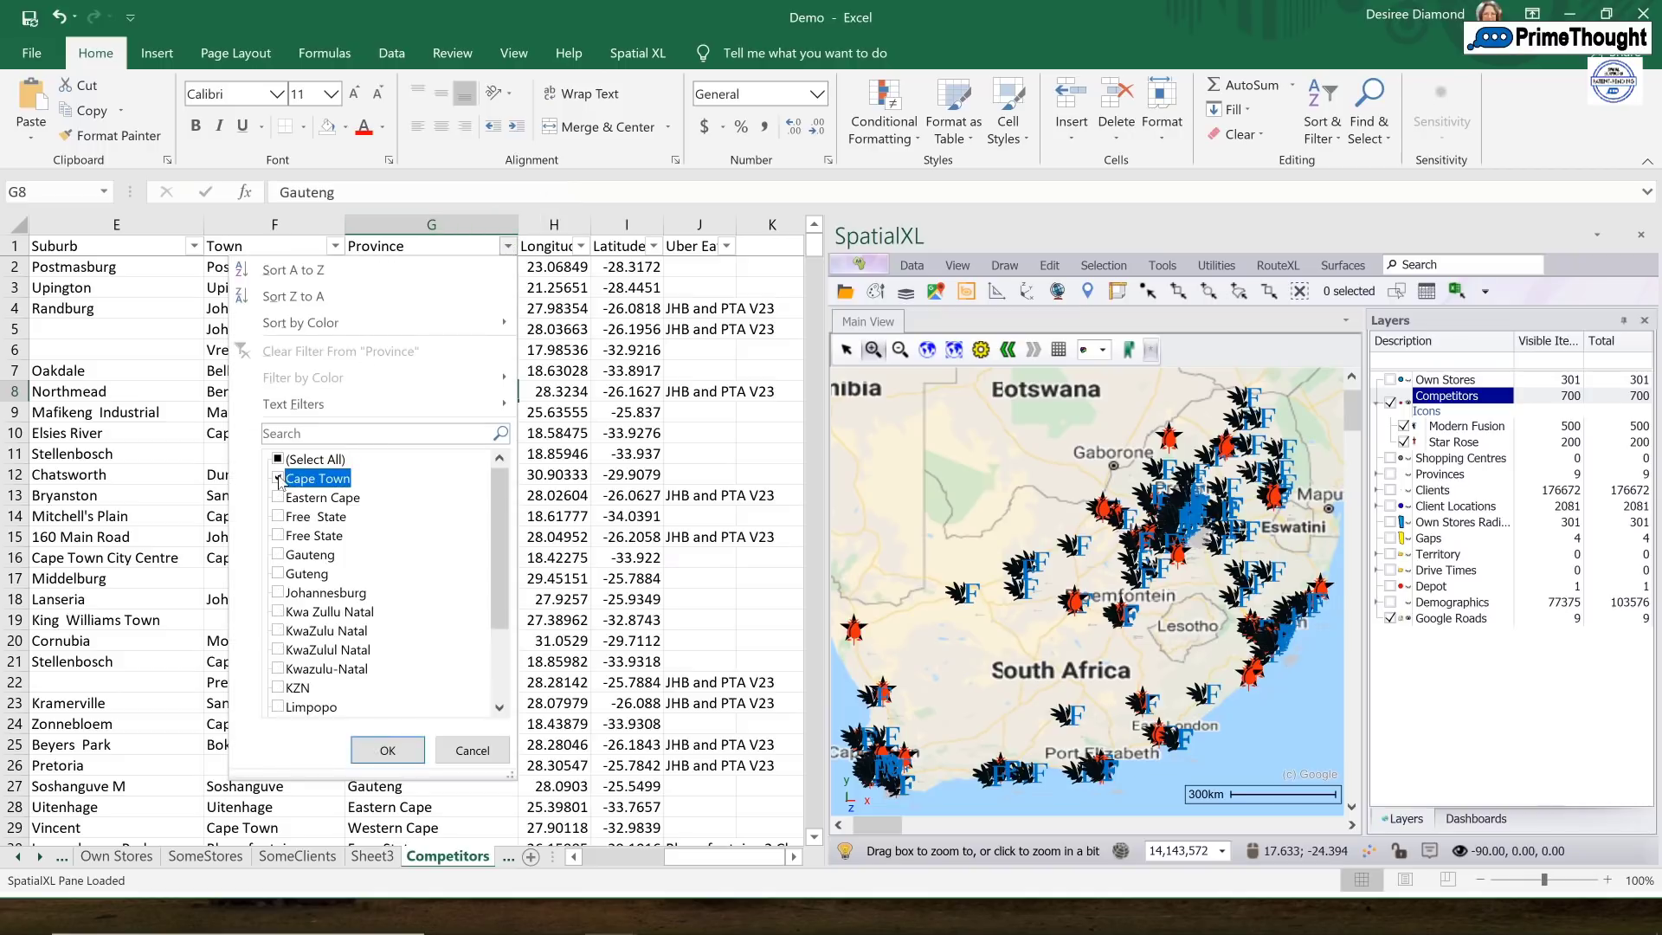
left_click(388, 748)
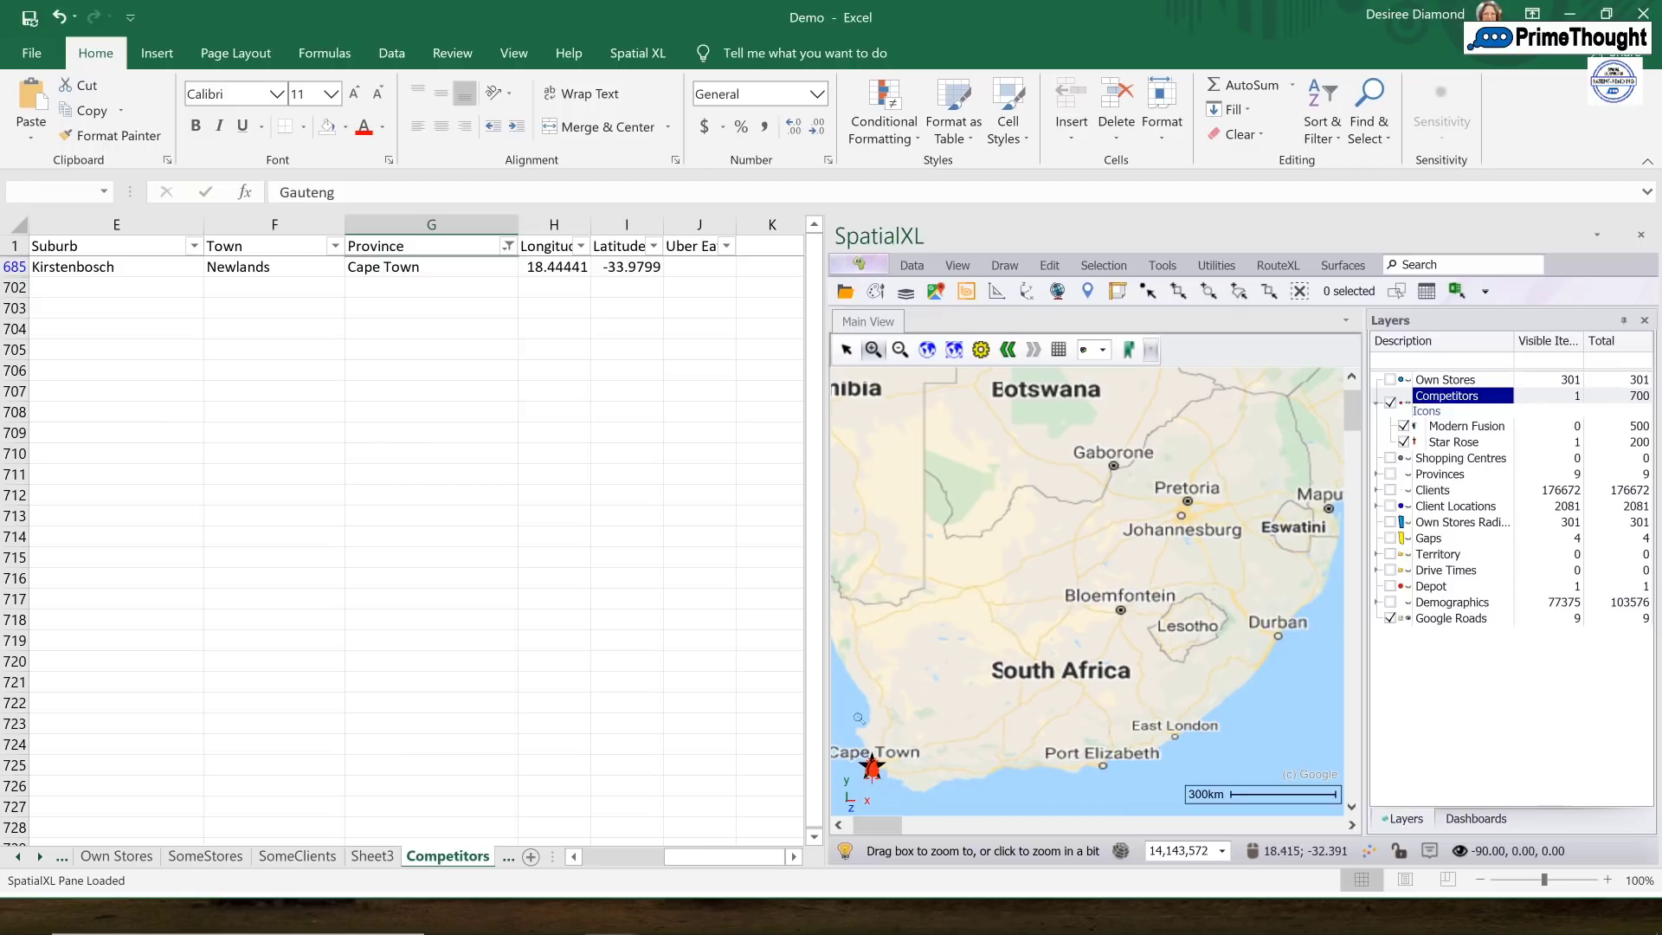
left_click(966, 342)
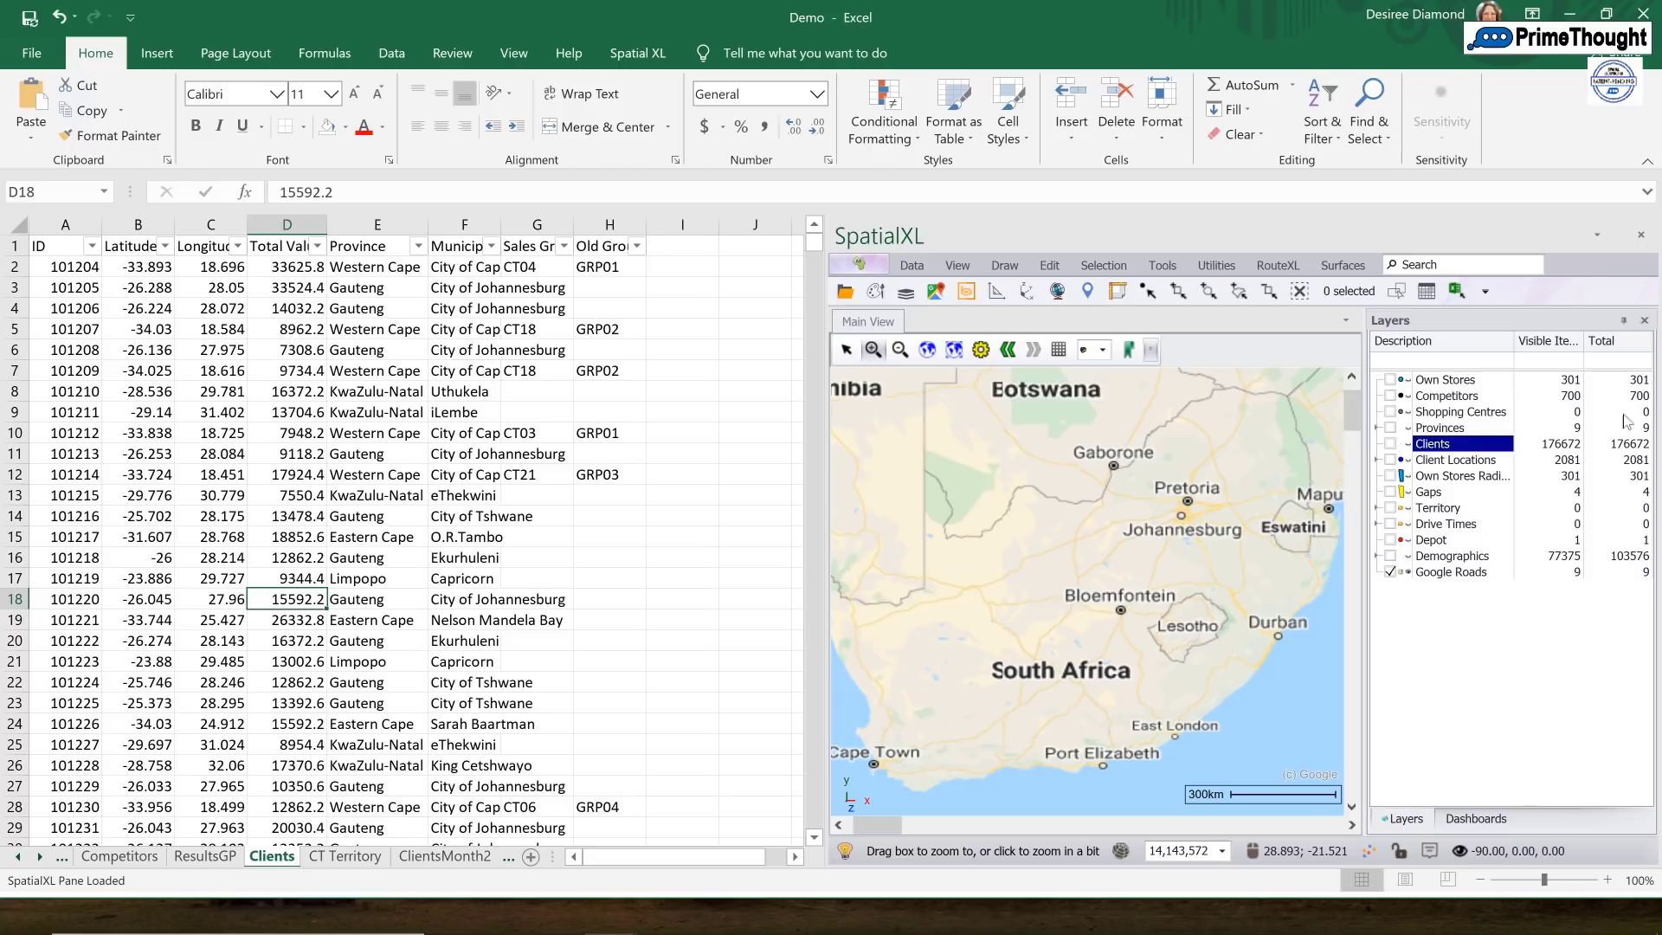
- Show the Clients layer on the map and apply its Areas theme
left_click(1390, 444)
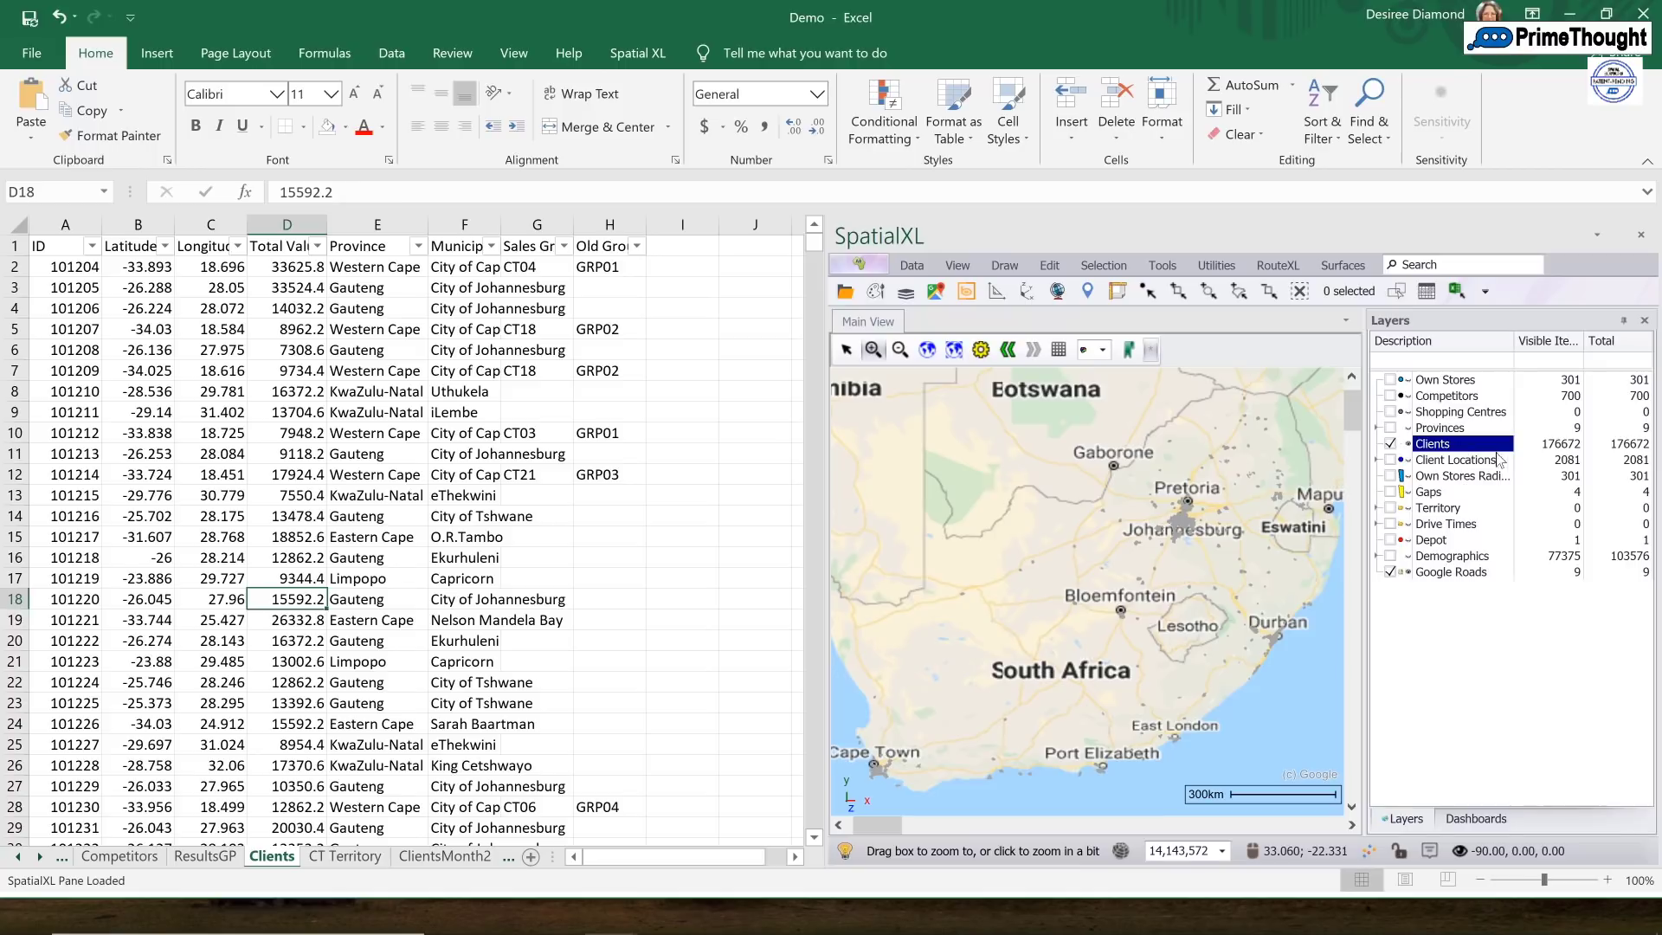
right_click(1454, 450)
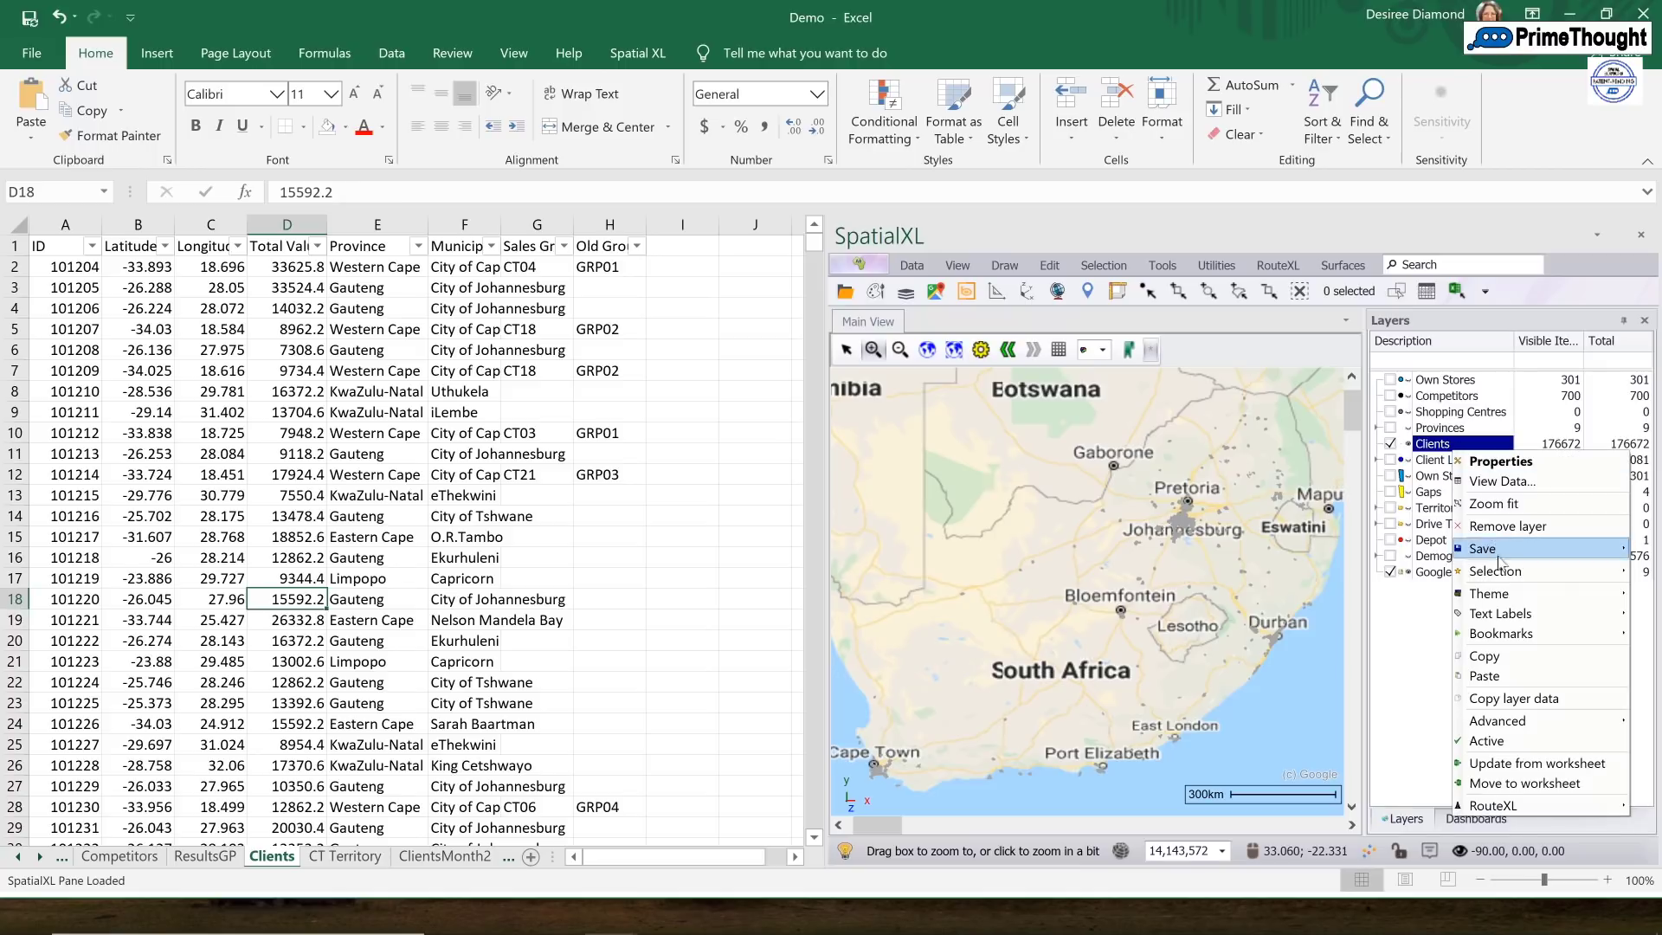
mouse_move(1500, 597)
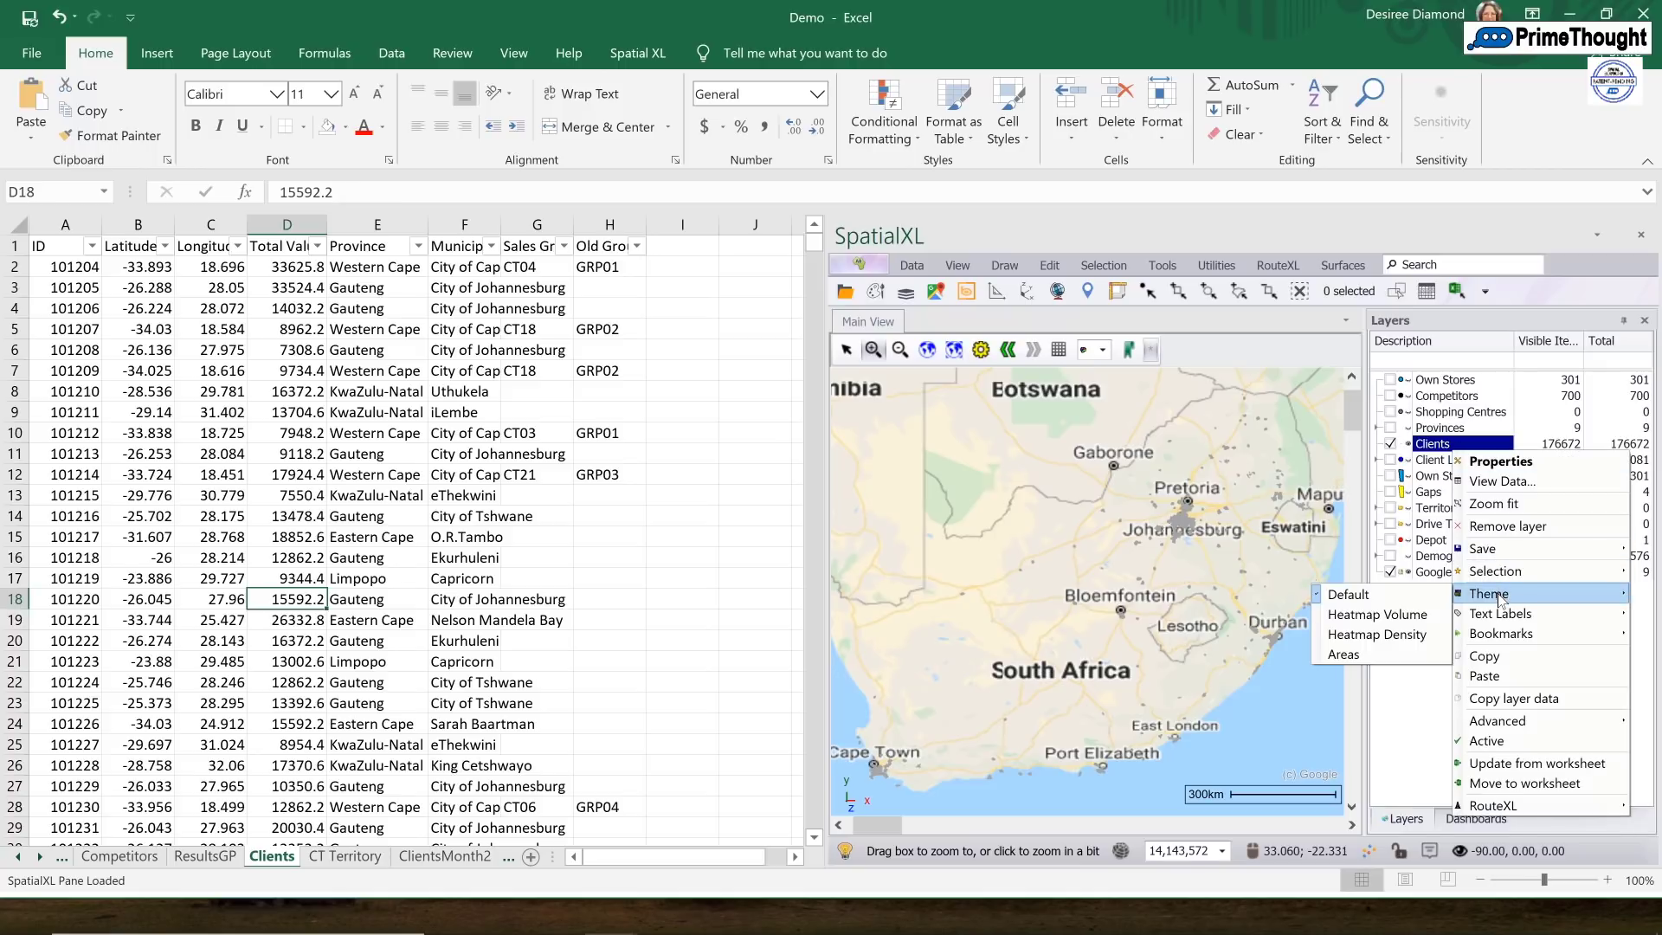
left_click(1429, 658)
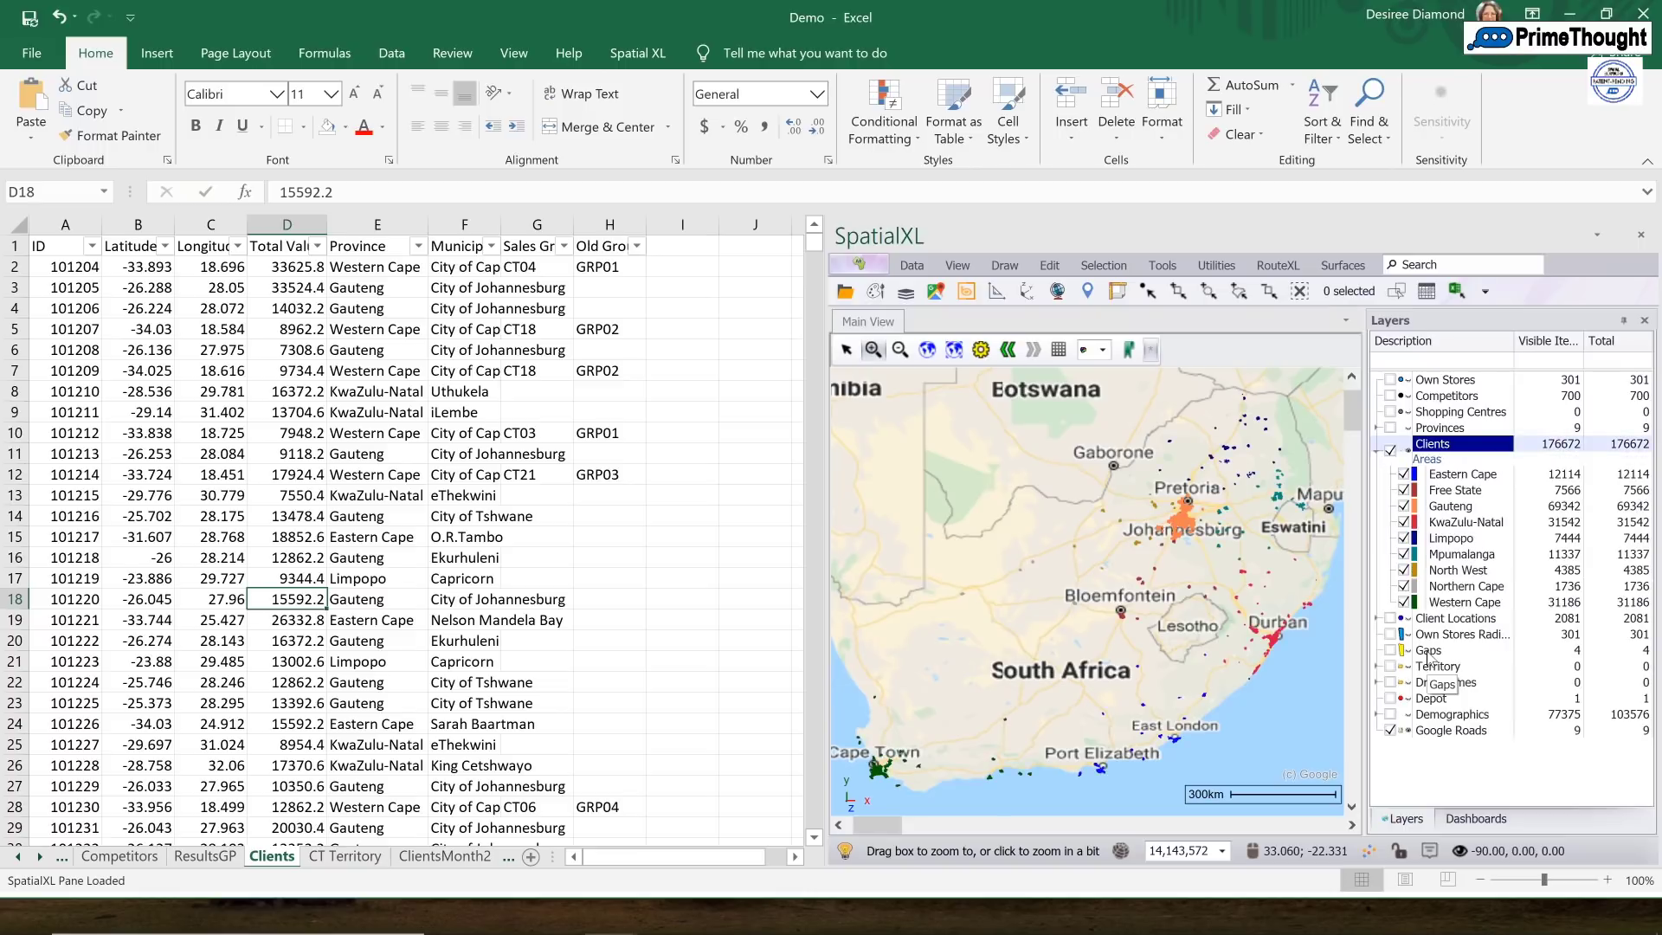
left_click(1452, 490)
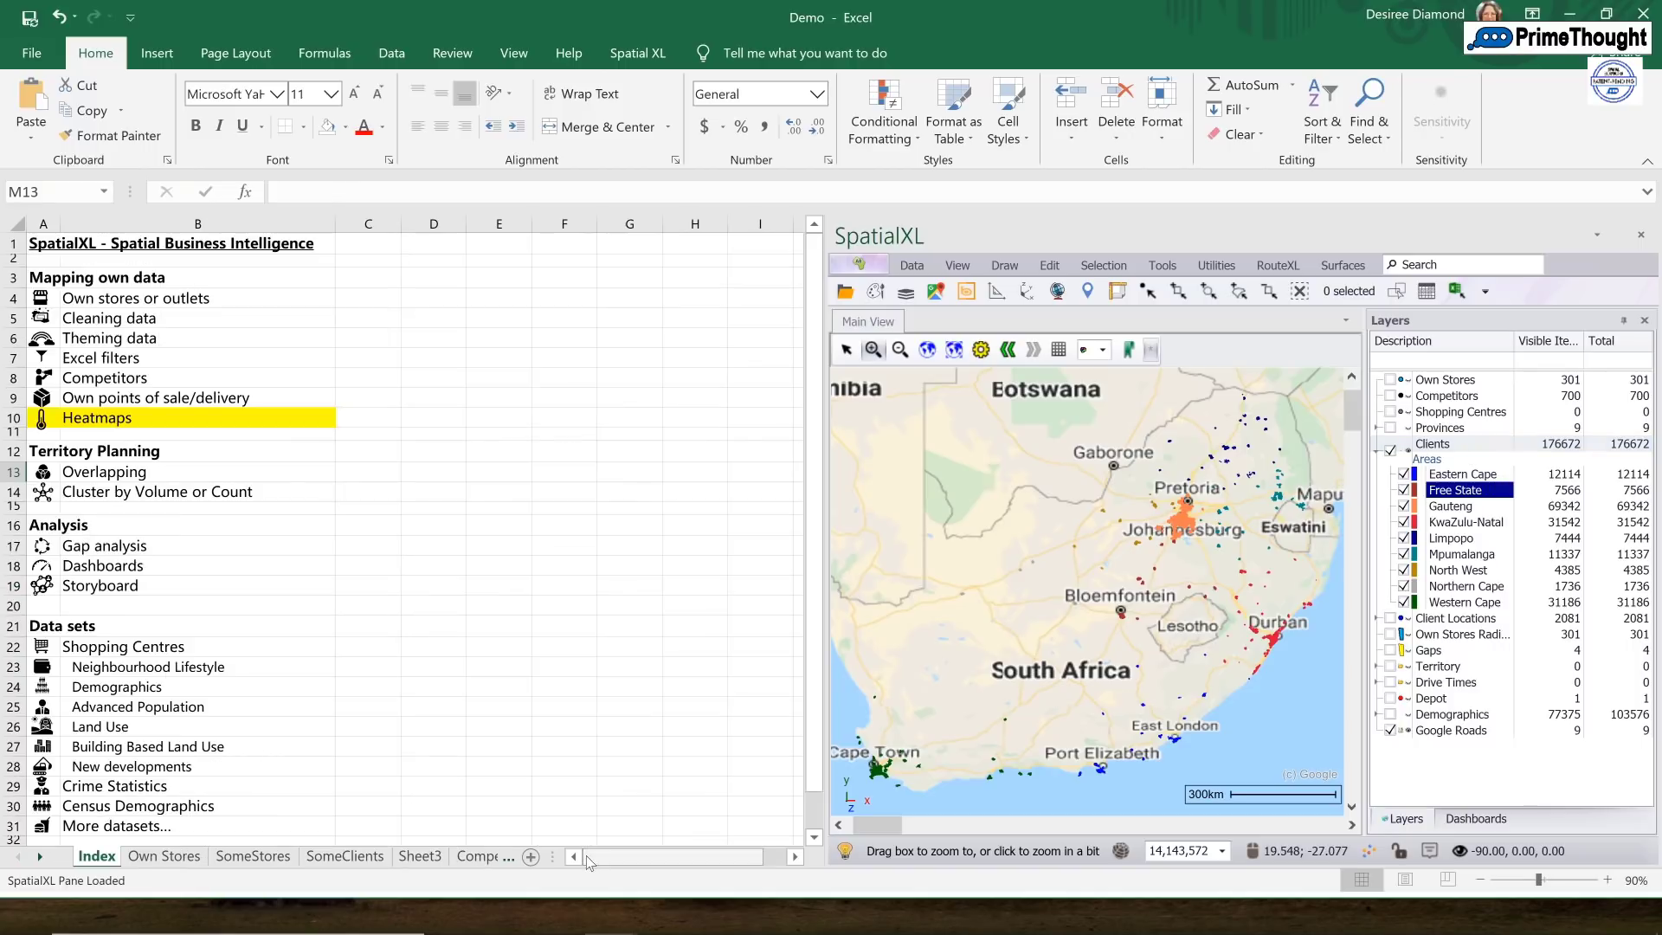
- Change the Clients layer's theme to Heatmap Volume and examine the area around Johannesburg
right_click(1431, 445)
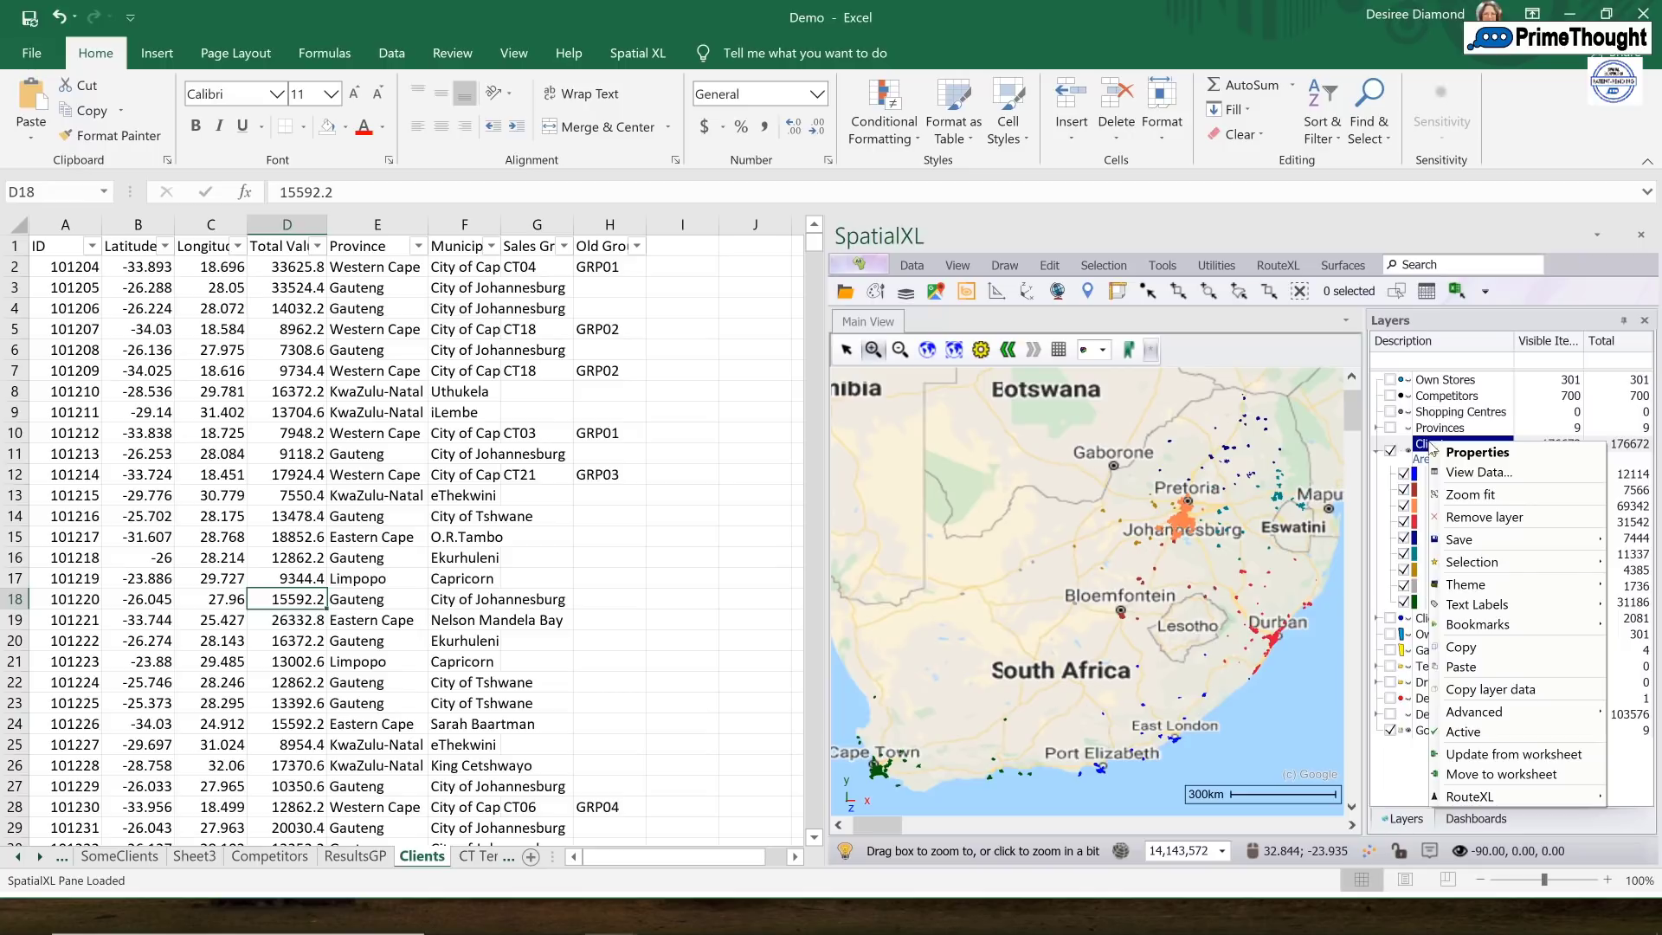
mouse_move(1476, 584)
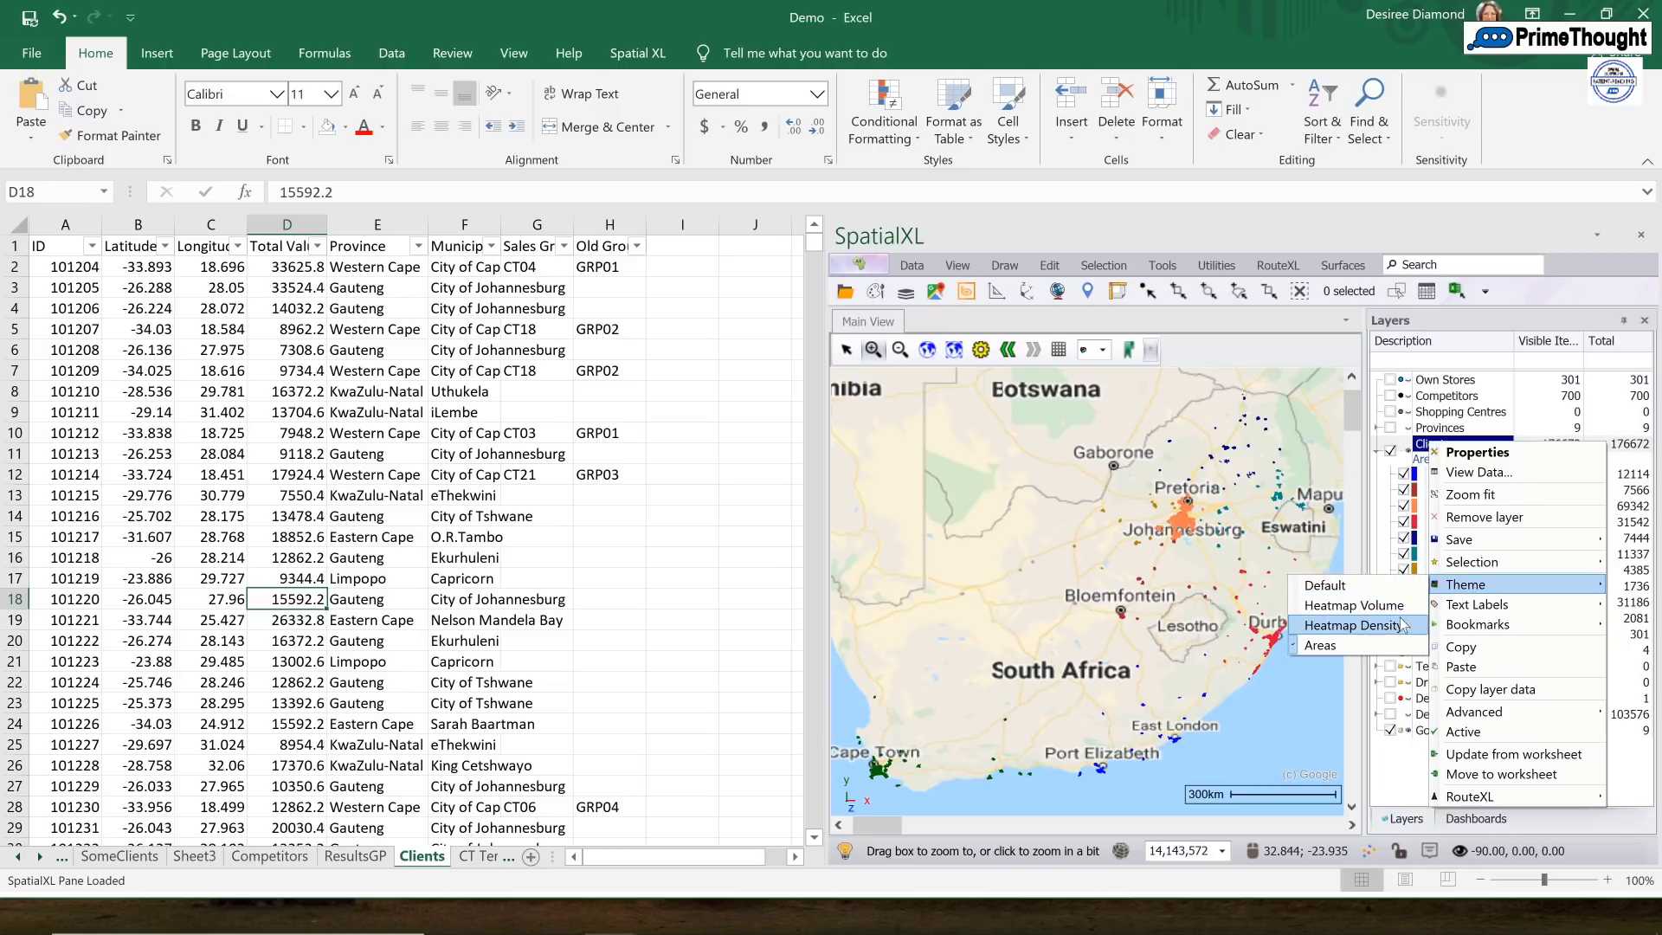
left_click(1402, 613)
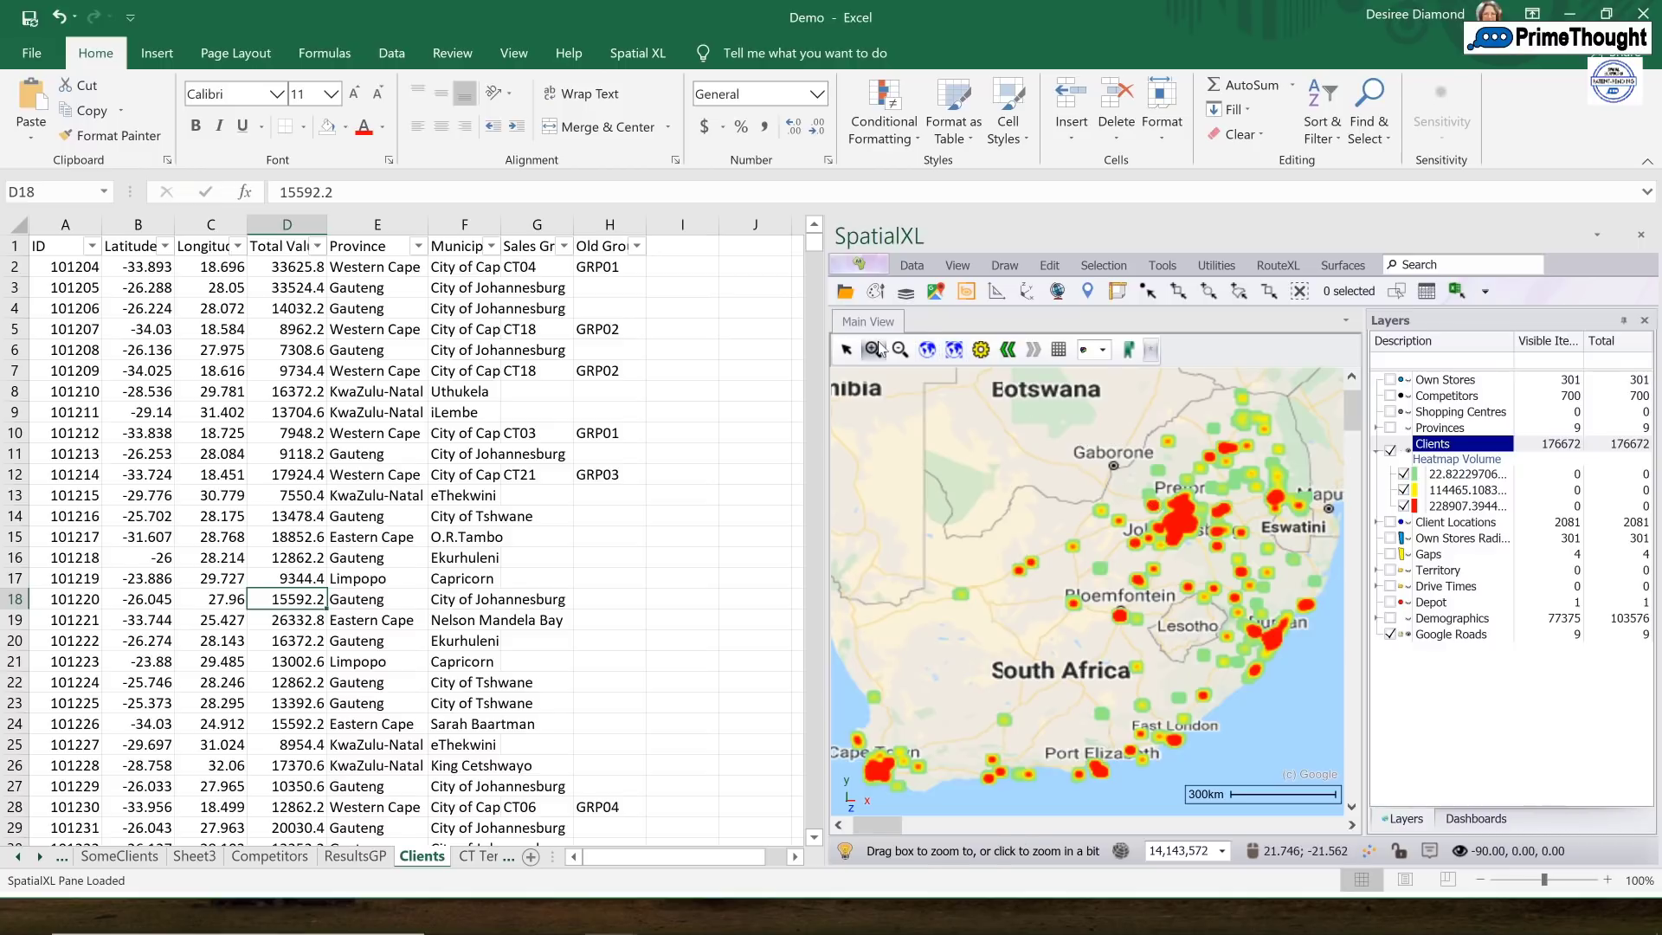
scroll(1179, 500, "up", 2)
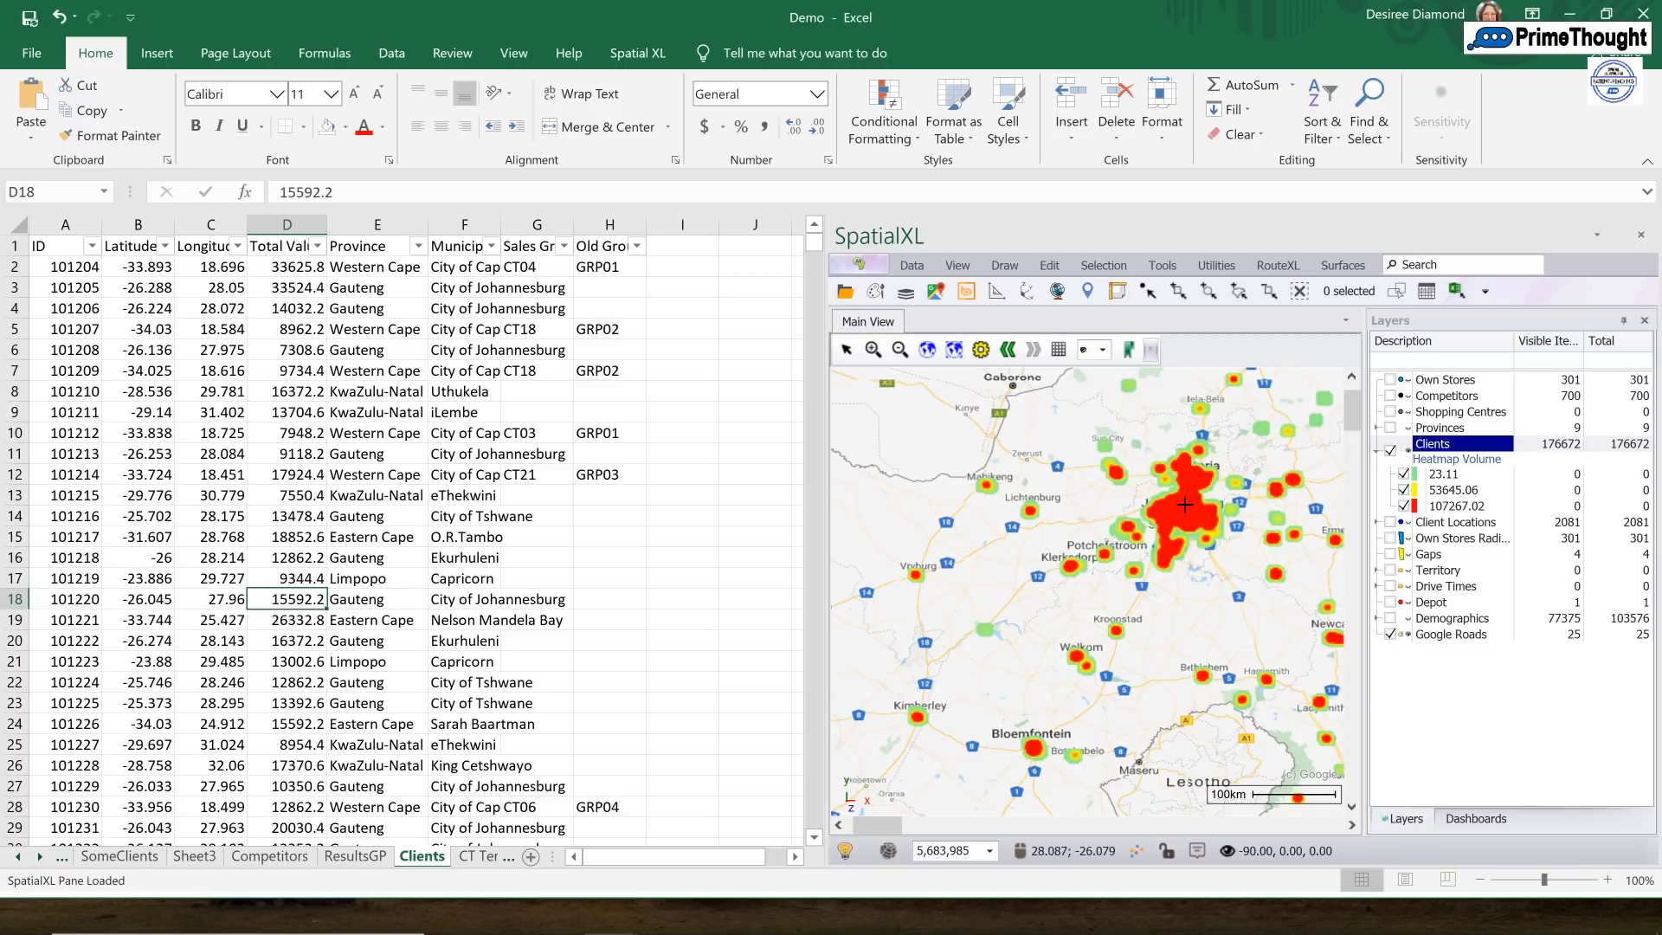
- Change the Clients layer's theme to Heatmap Density
right_click(1436, 445)
mouse_move(1466, 588)
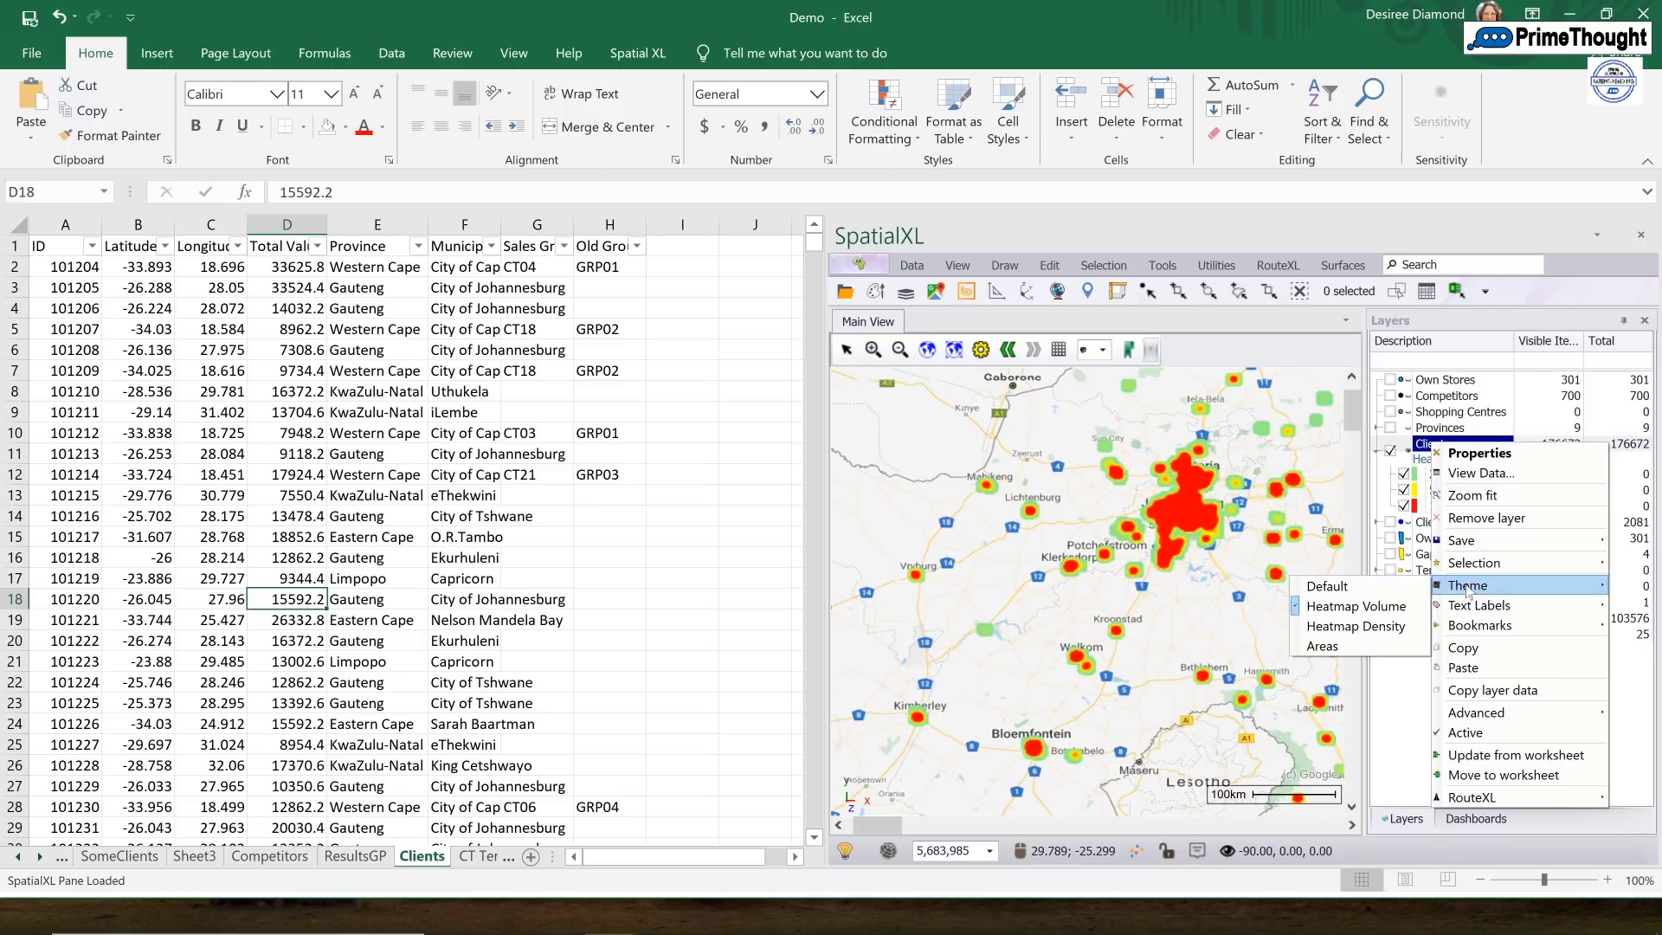
left_click(1376, 630)
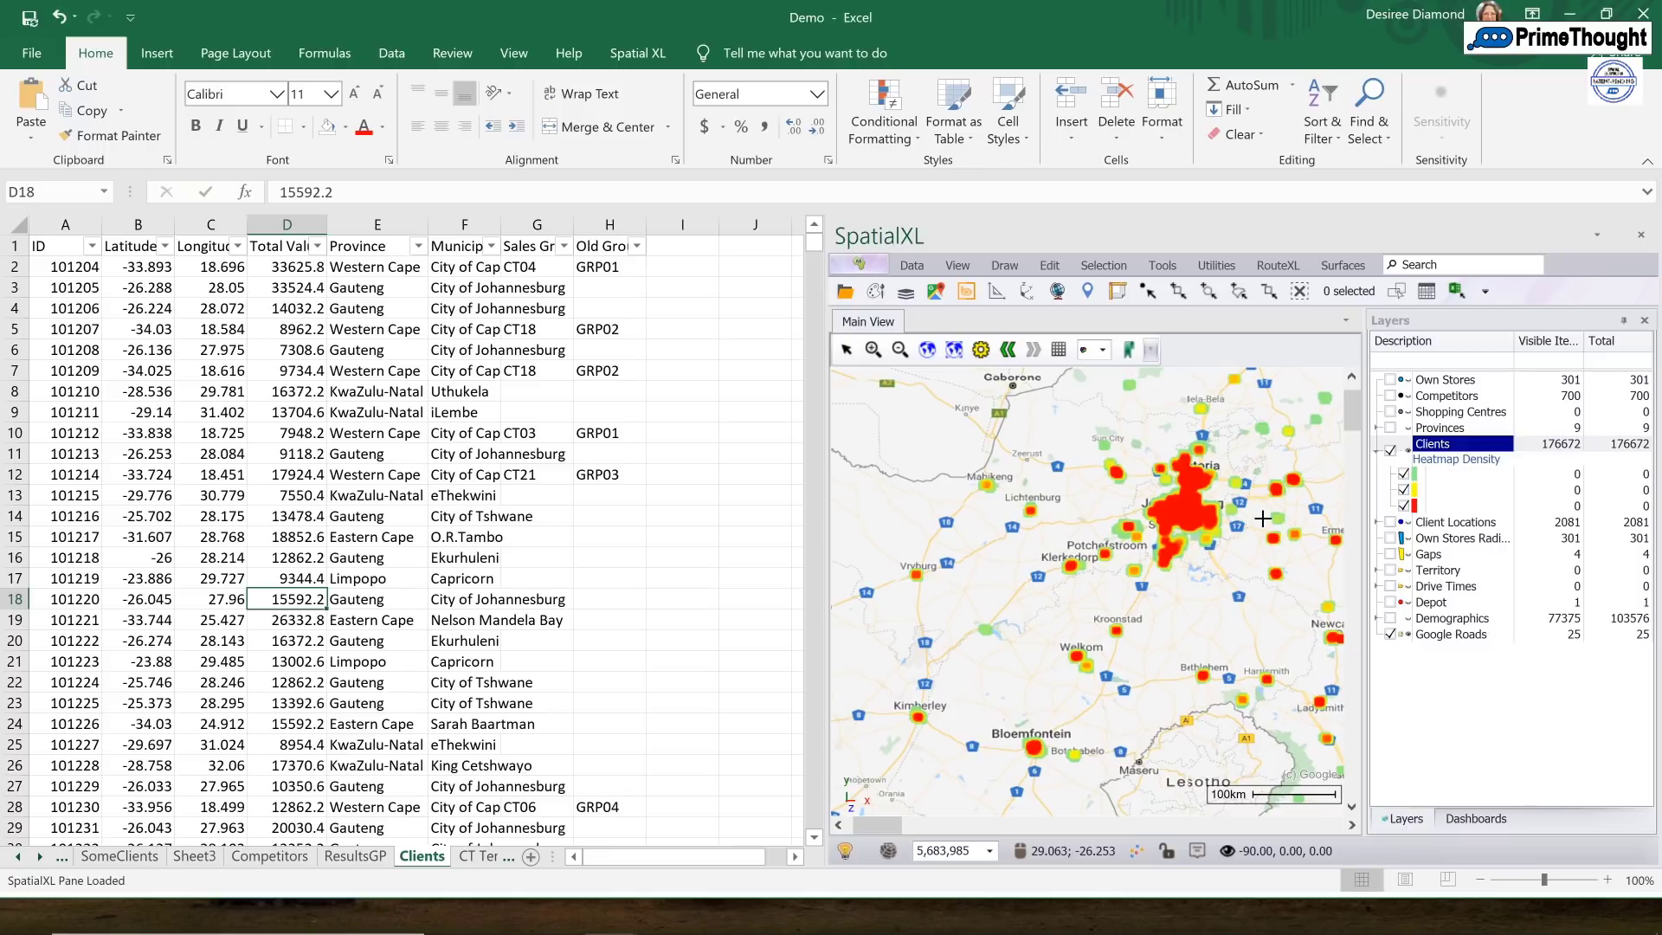
- Open the storyboards and present the SA, GP and LP views of the Heatmap storyboard
left_click(611, 917)
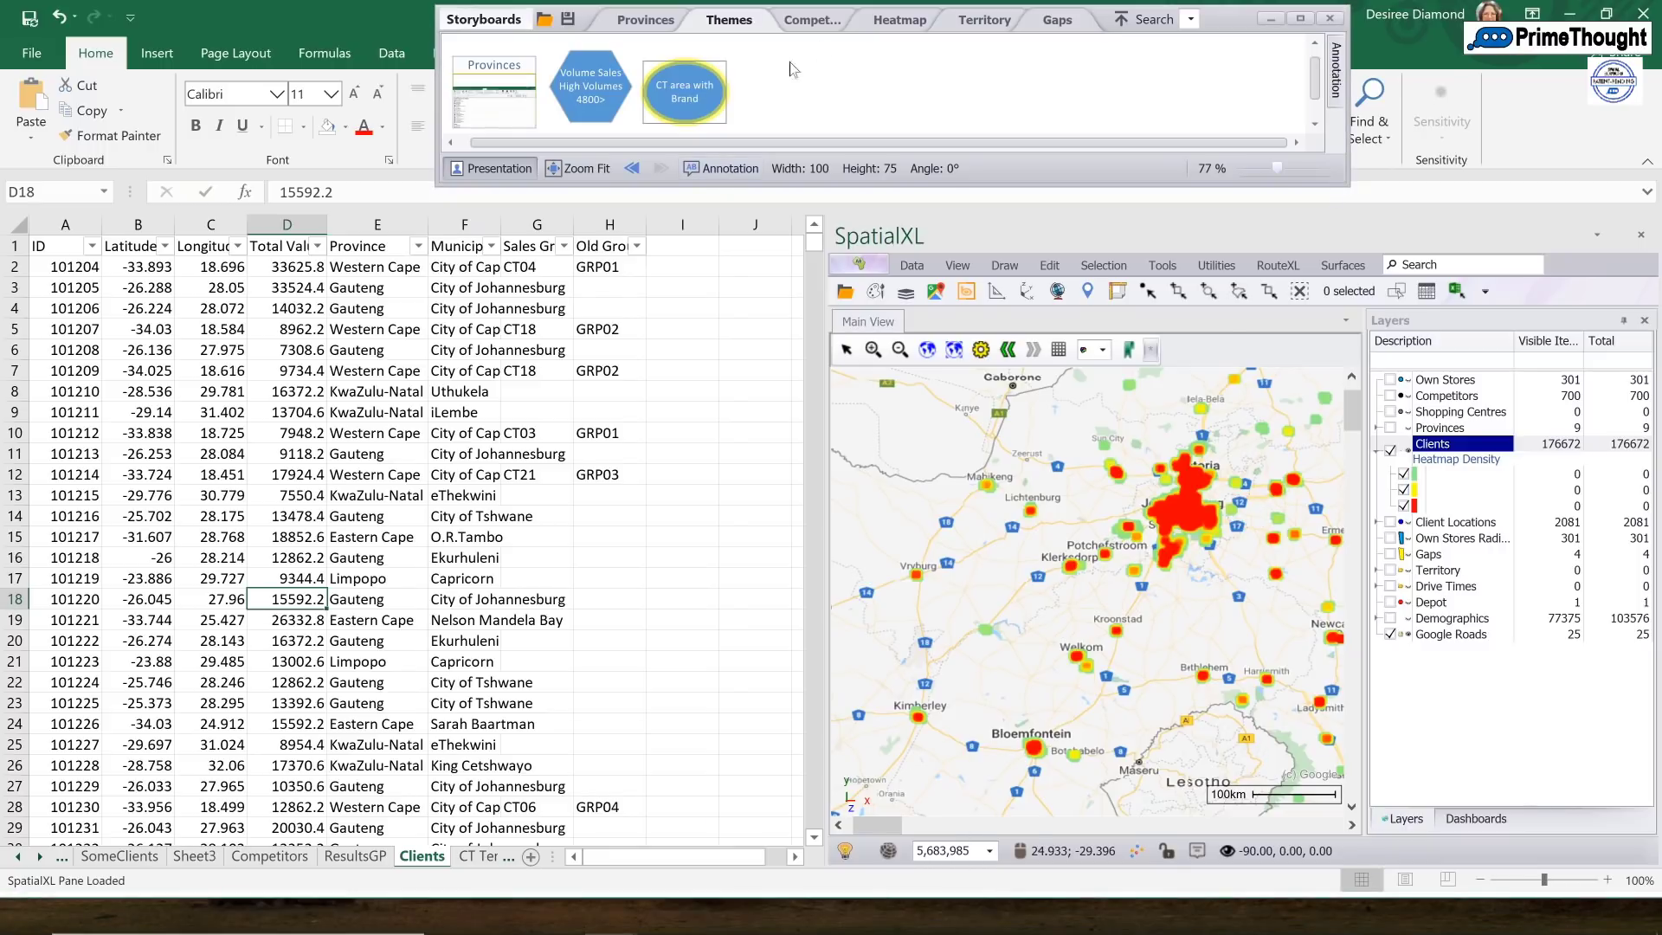
left_click(900, 19)
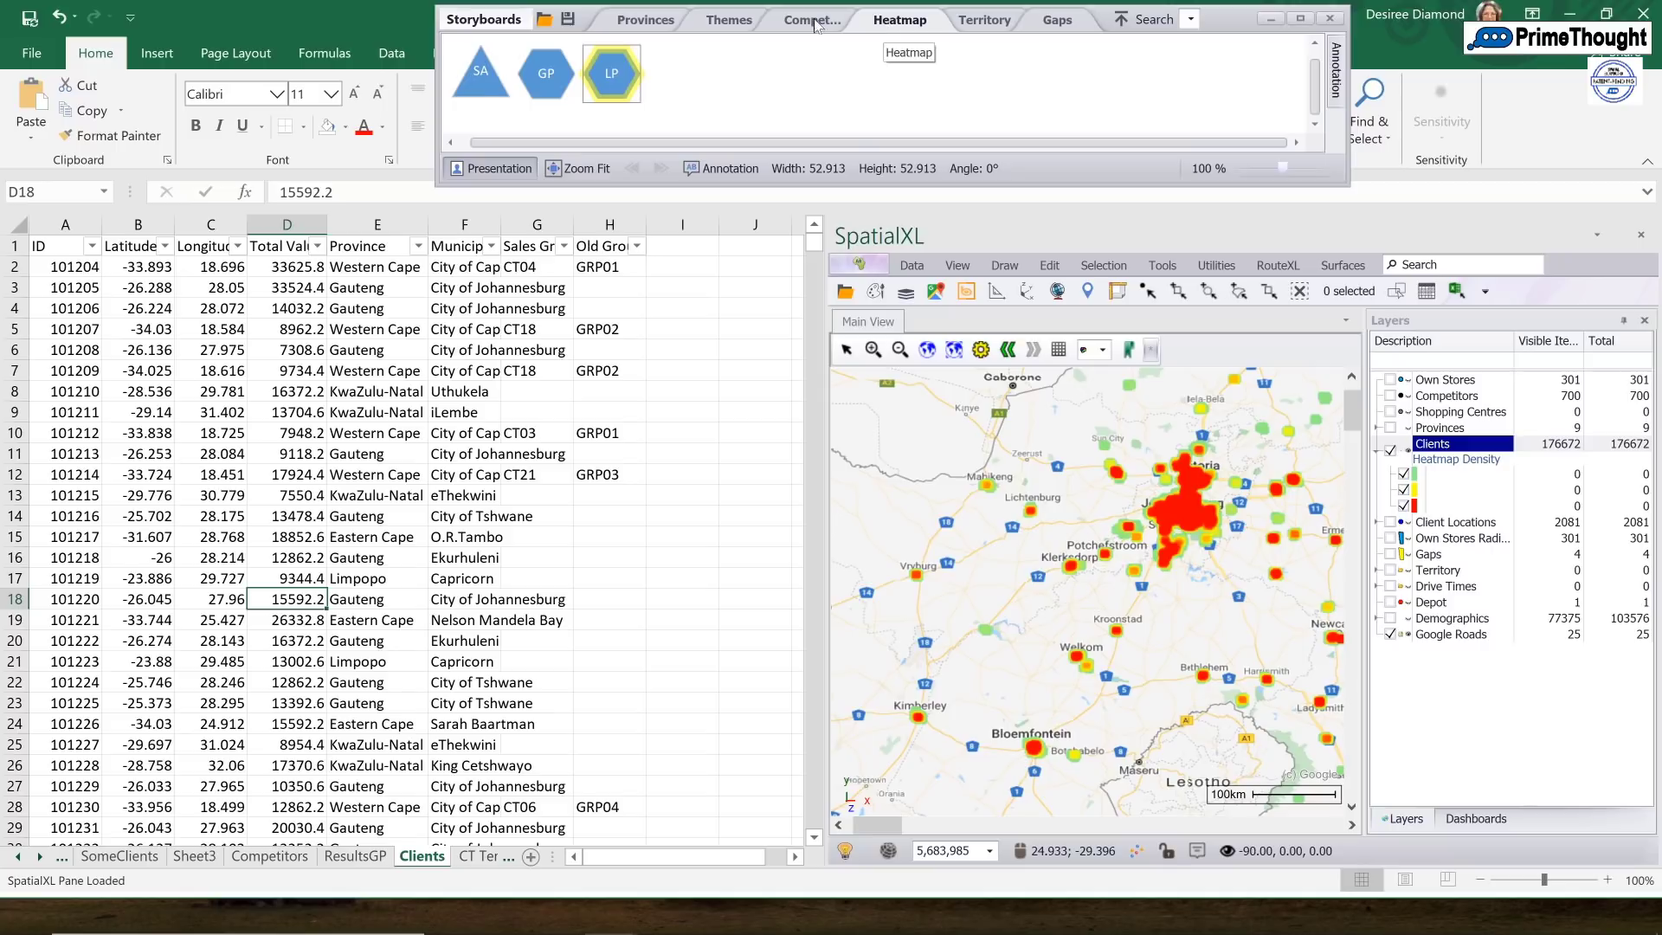
left_click(474, 73)
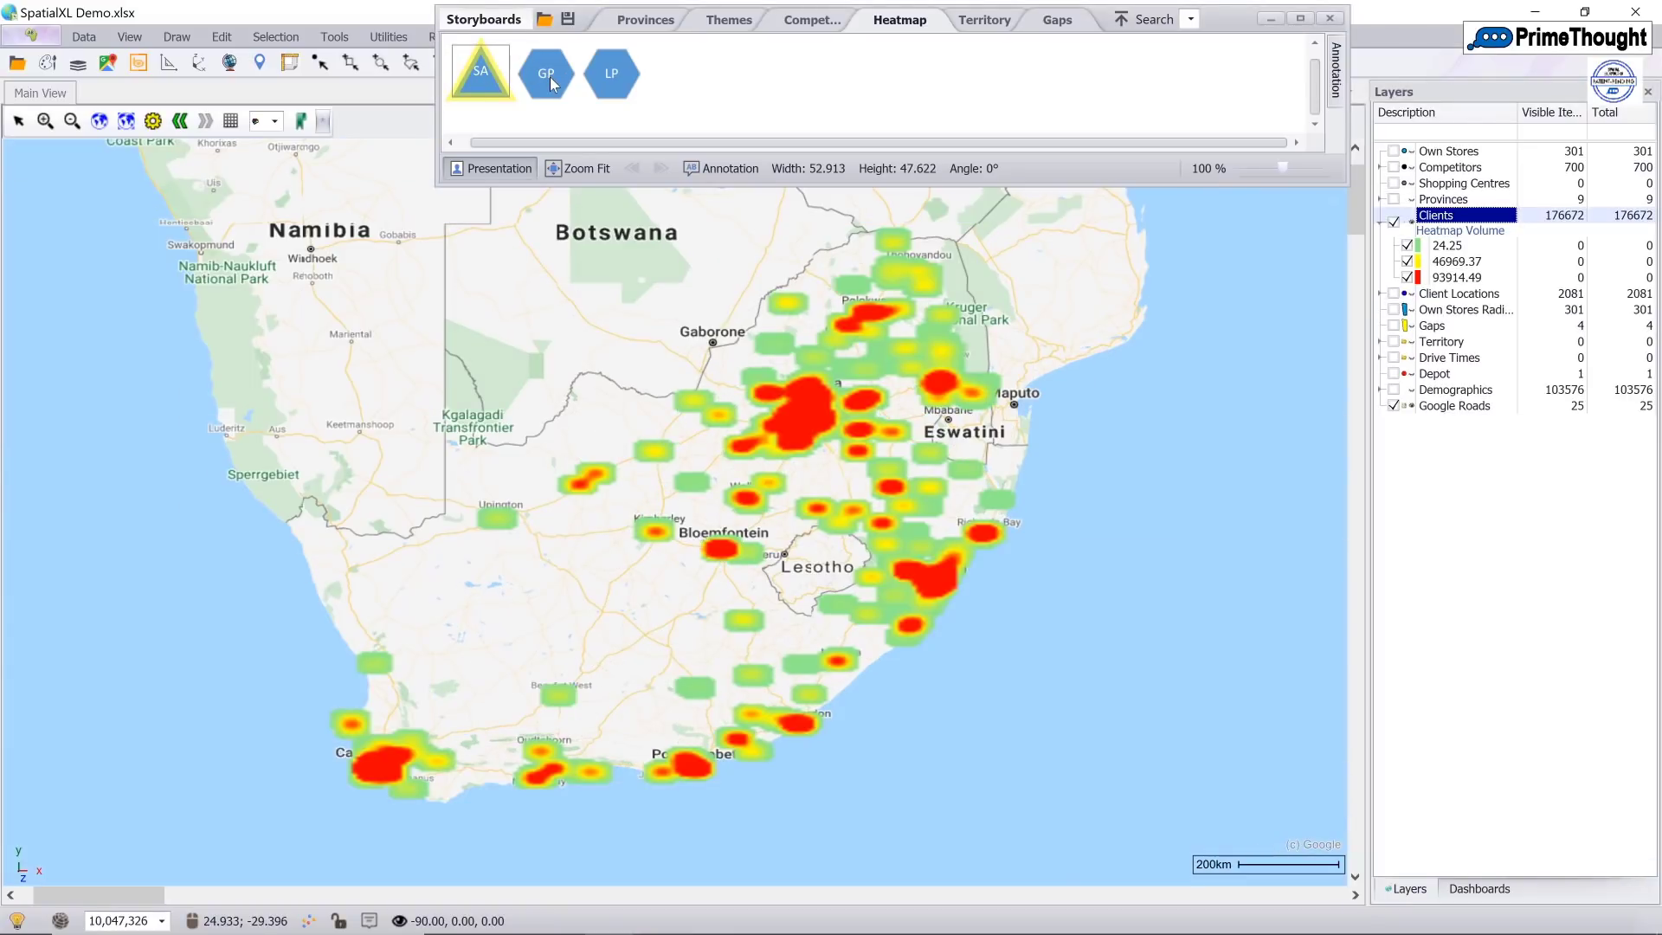
left_click(549, 76)
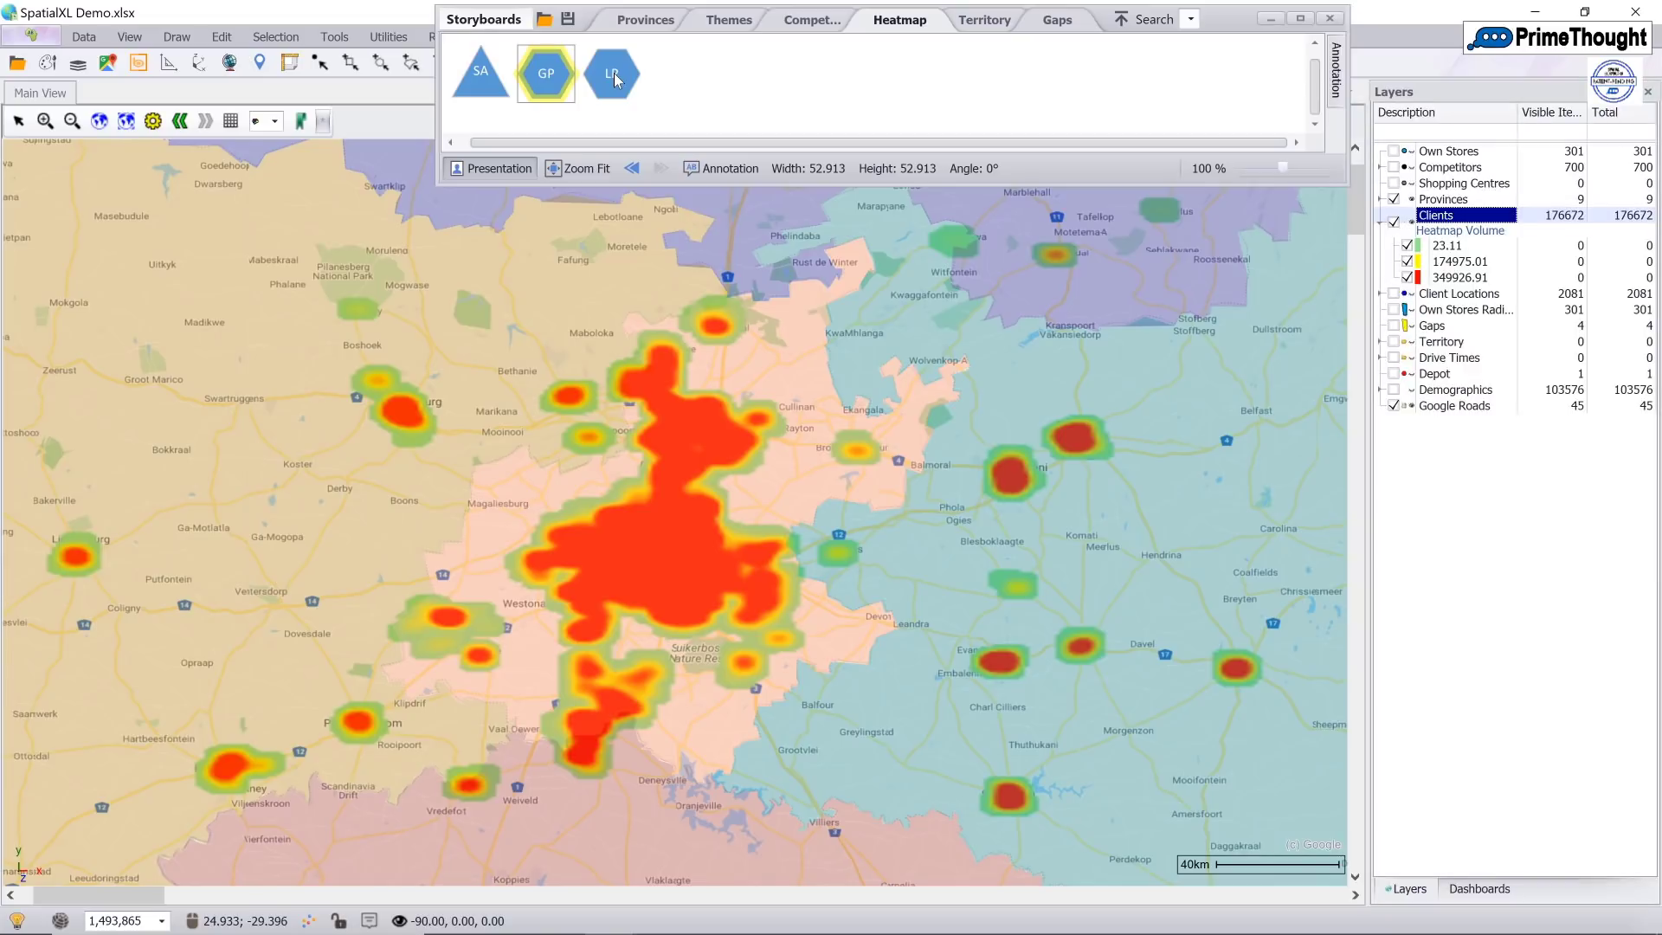
left_click(615, 72)
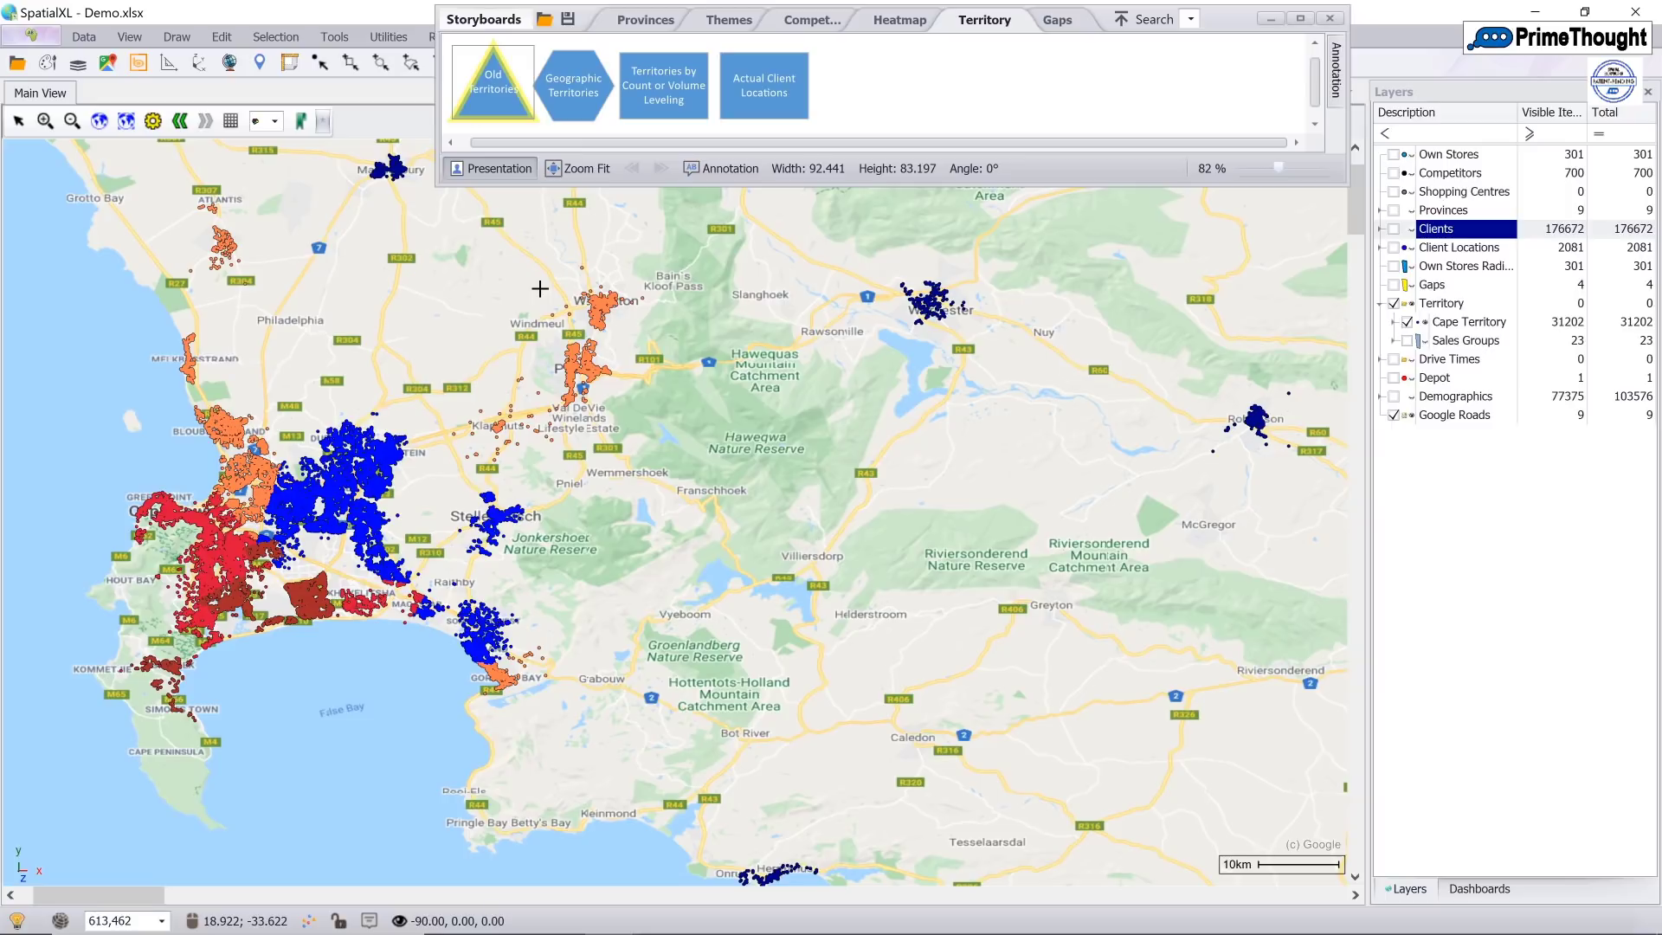
- Present the Old Territories, Geographic Territories and Territories by Count or Volume Leveling views of the Territory storyboard
left_click_drag(540, 288, 401, 300)
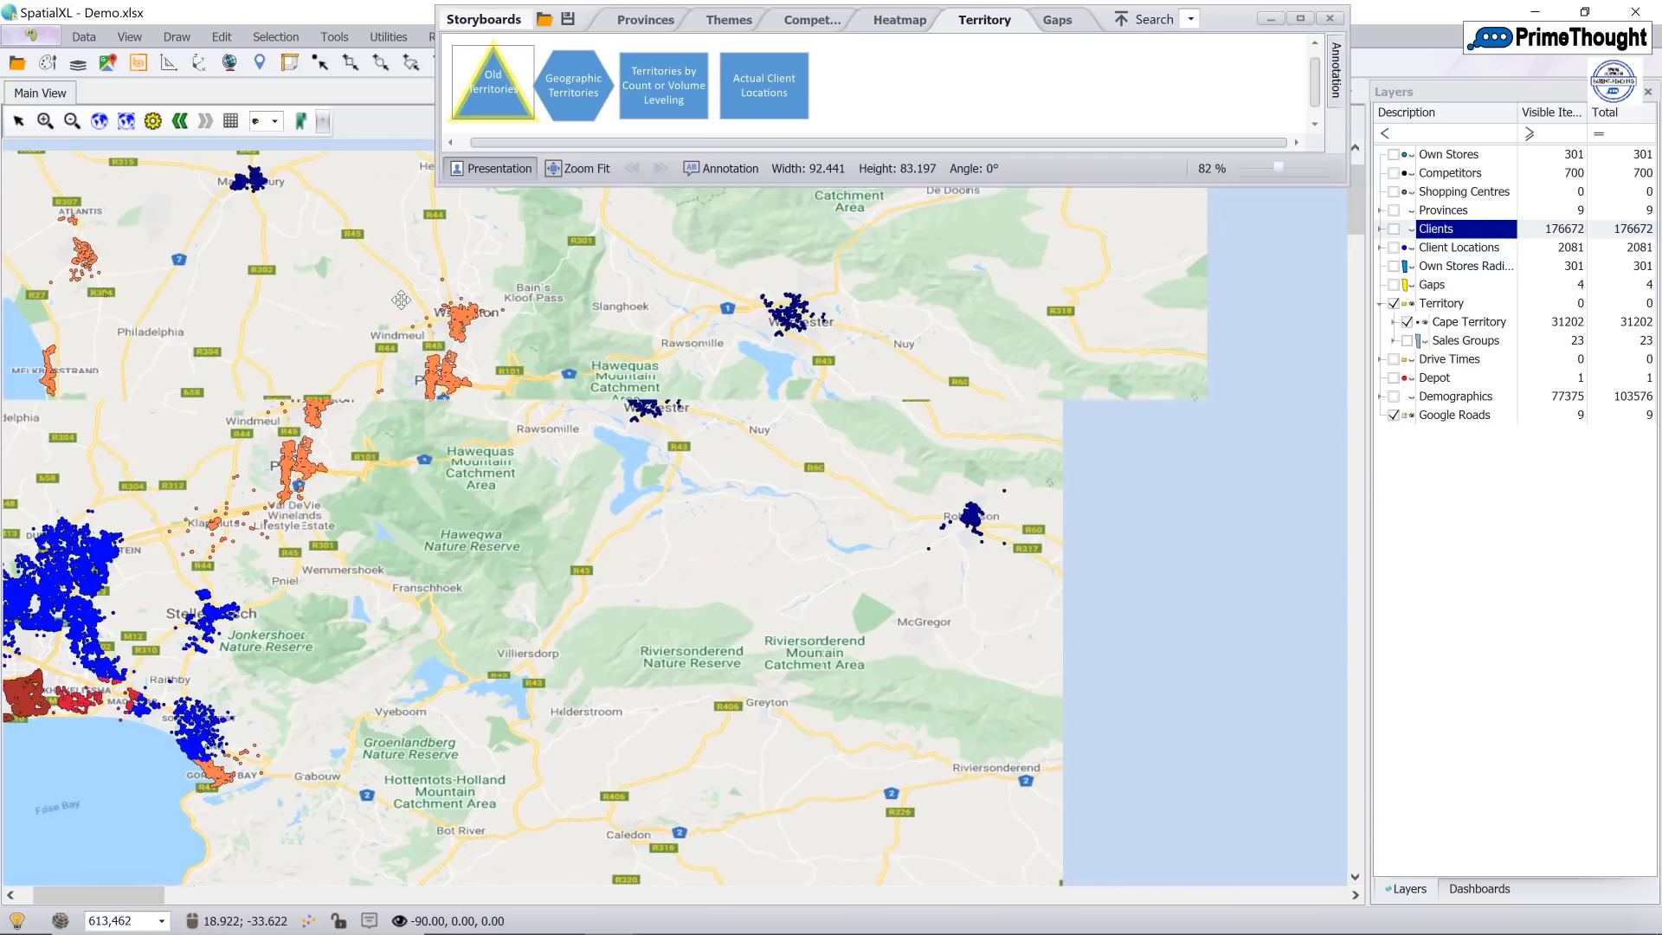
left_click(478, 102)
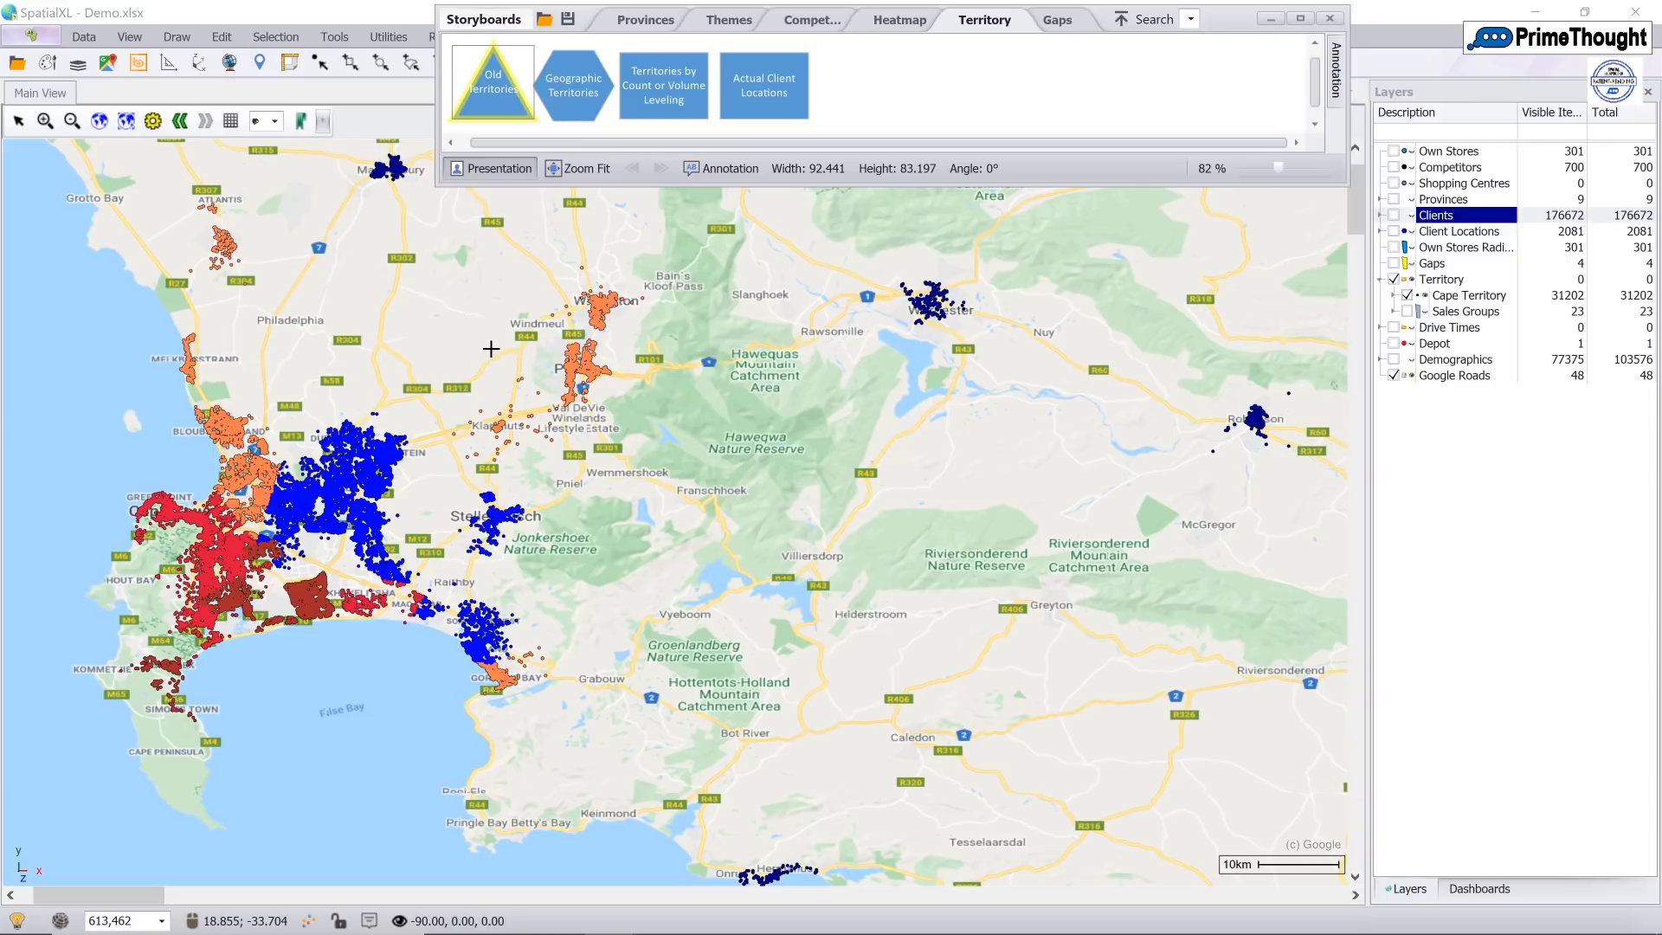
left_click(578, 94)
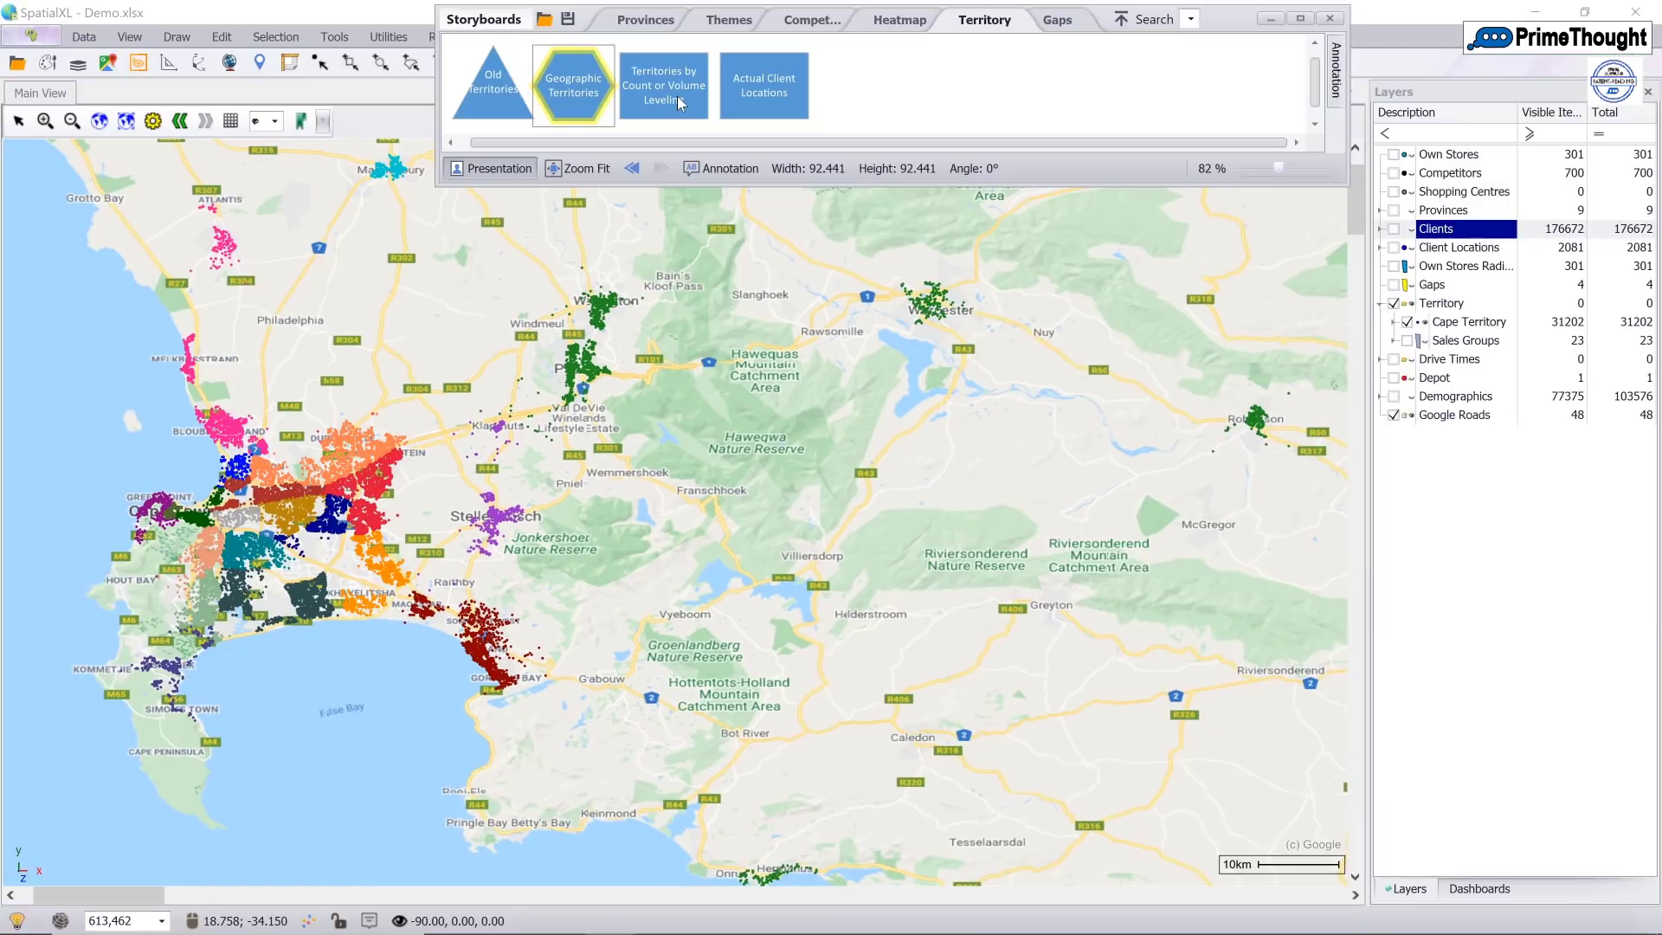
left_click(680, 103)
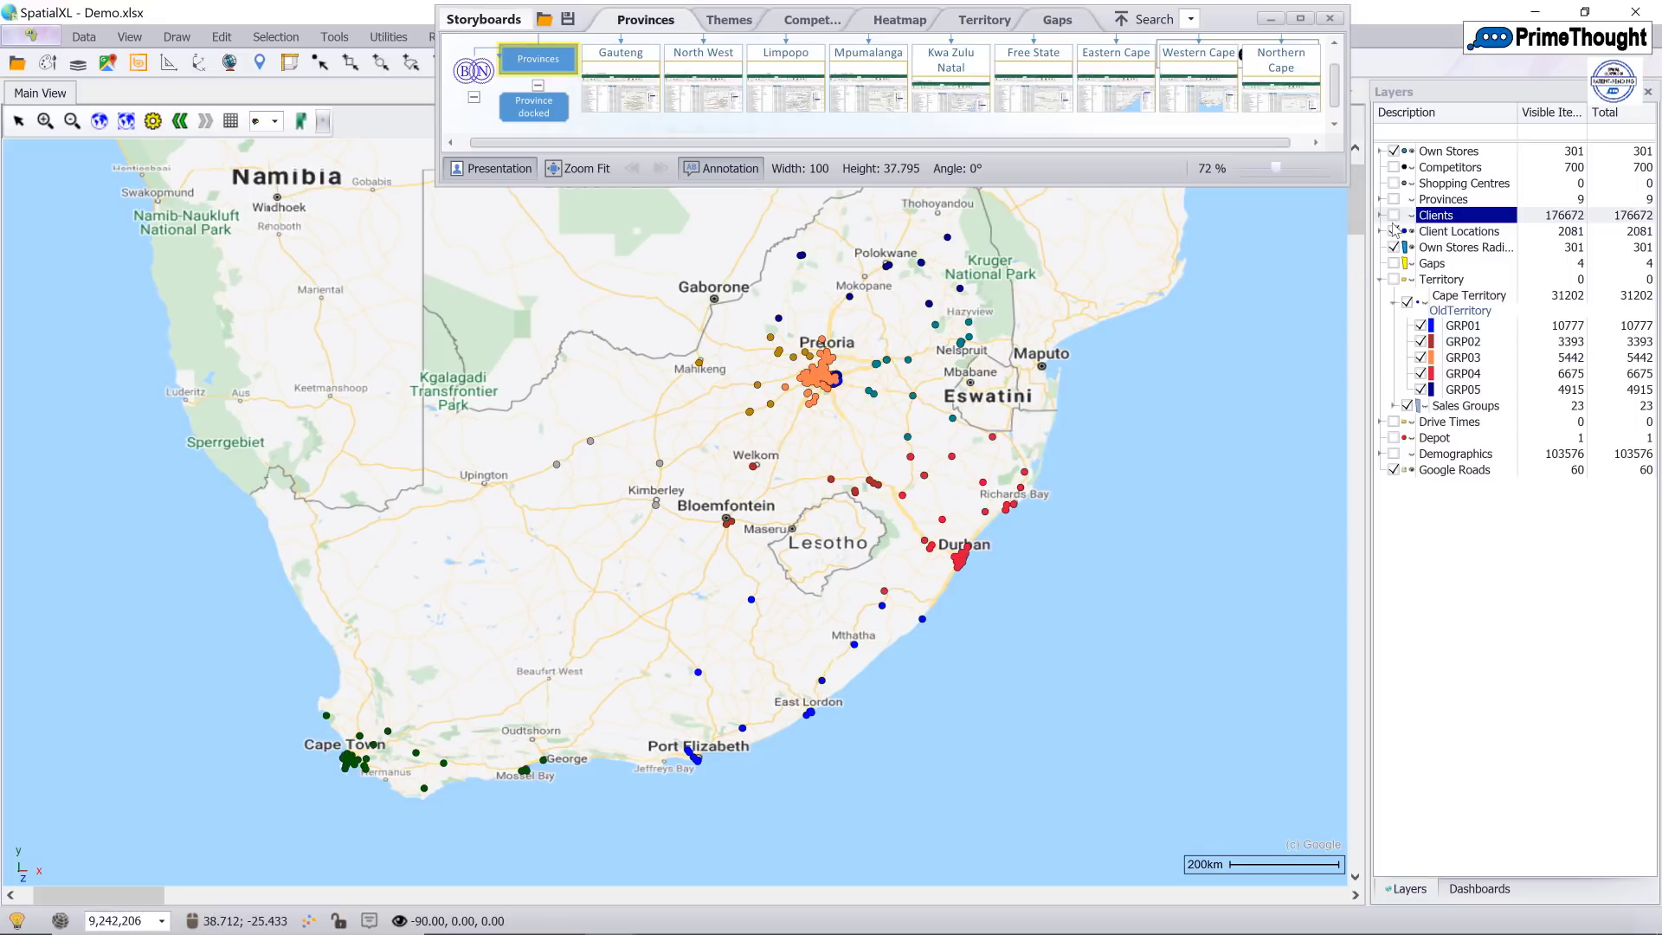
- Put away the Storyboards window and examine the own-store radii around Pretoria and Johannesburg
left_click(1277, 21)
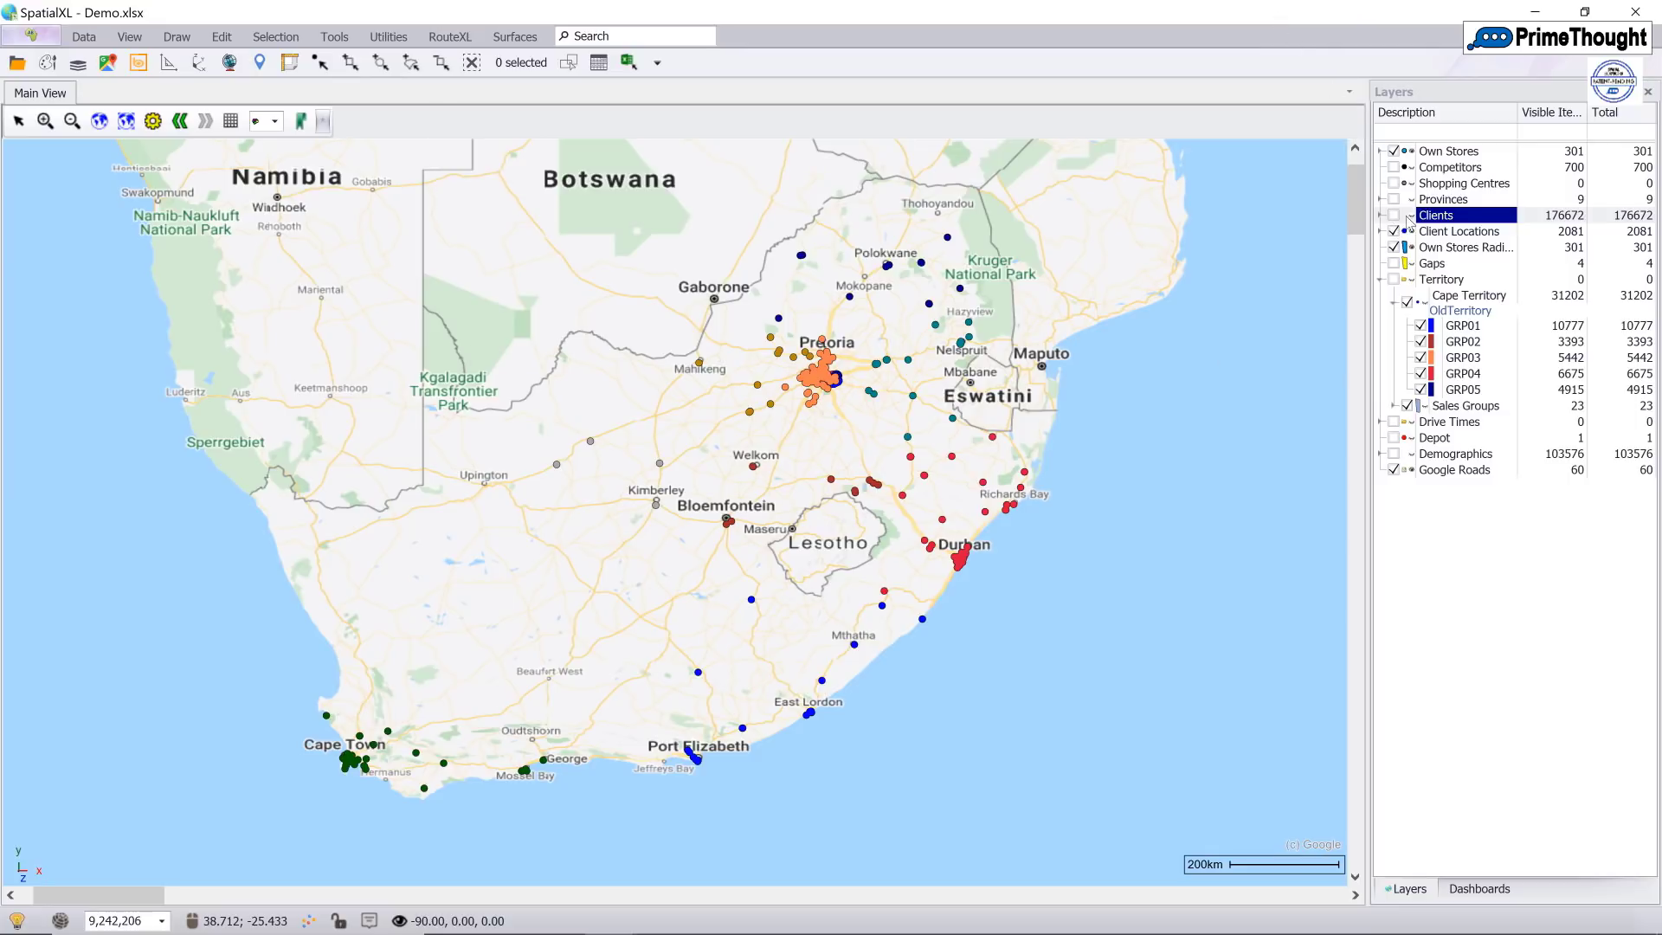
left_click(1453, 249)
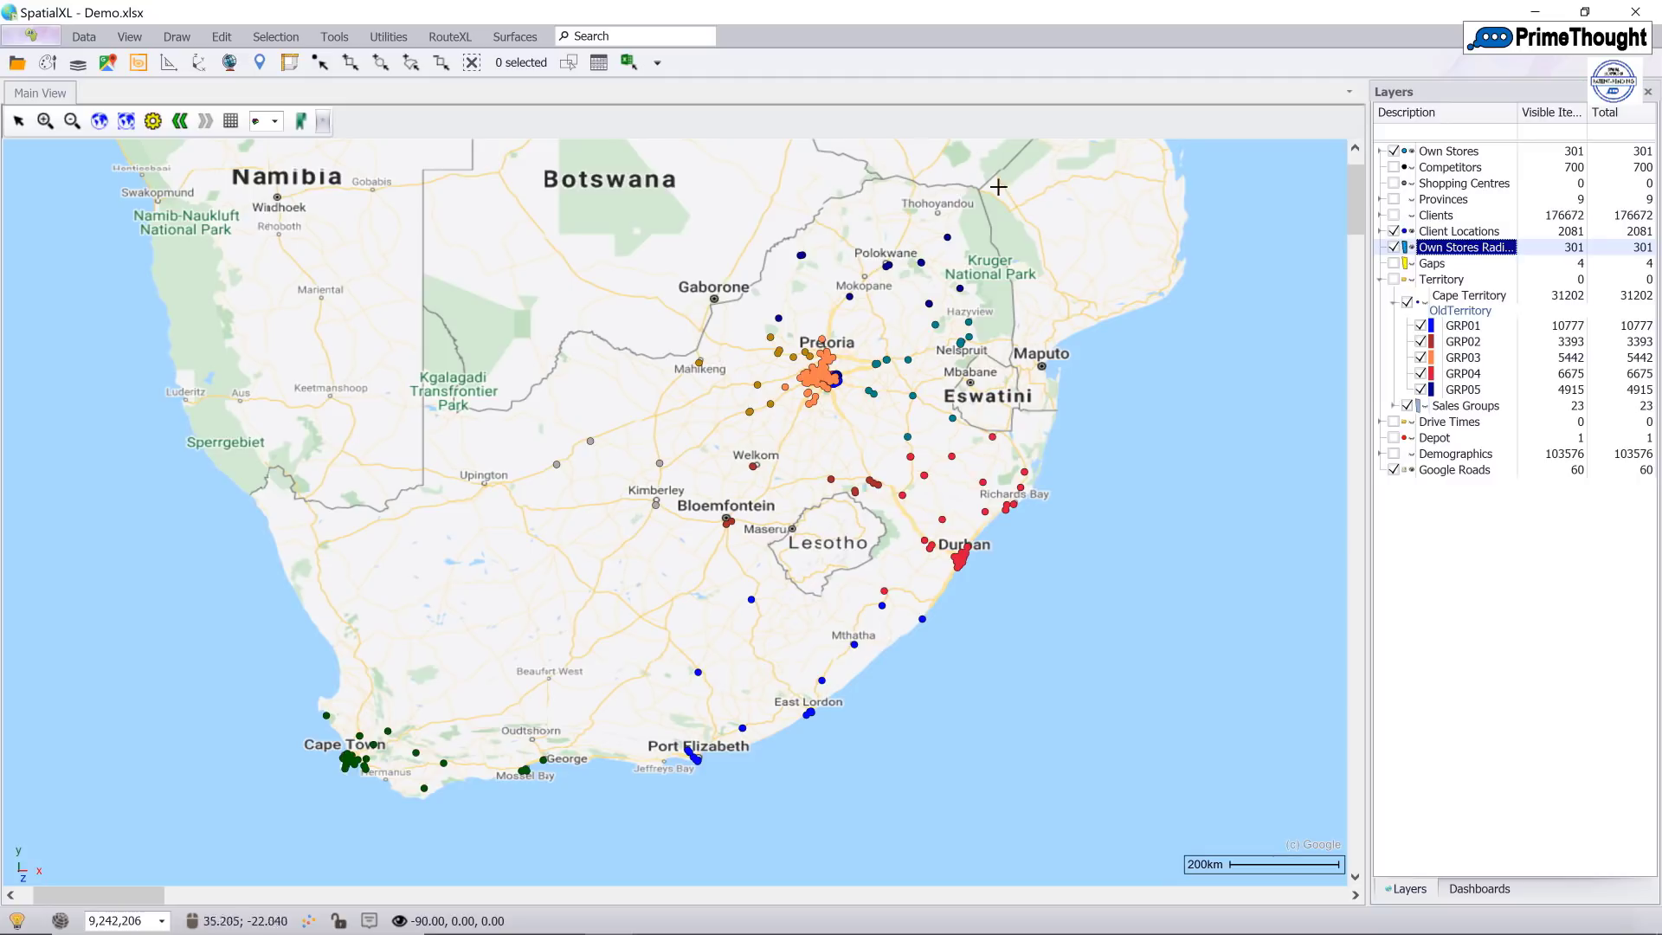
left_click(1382, 279)
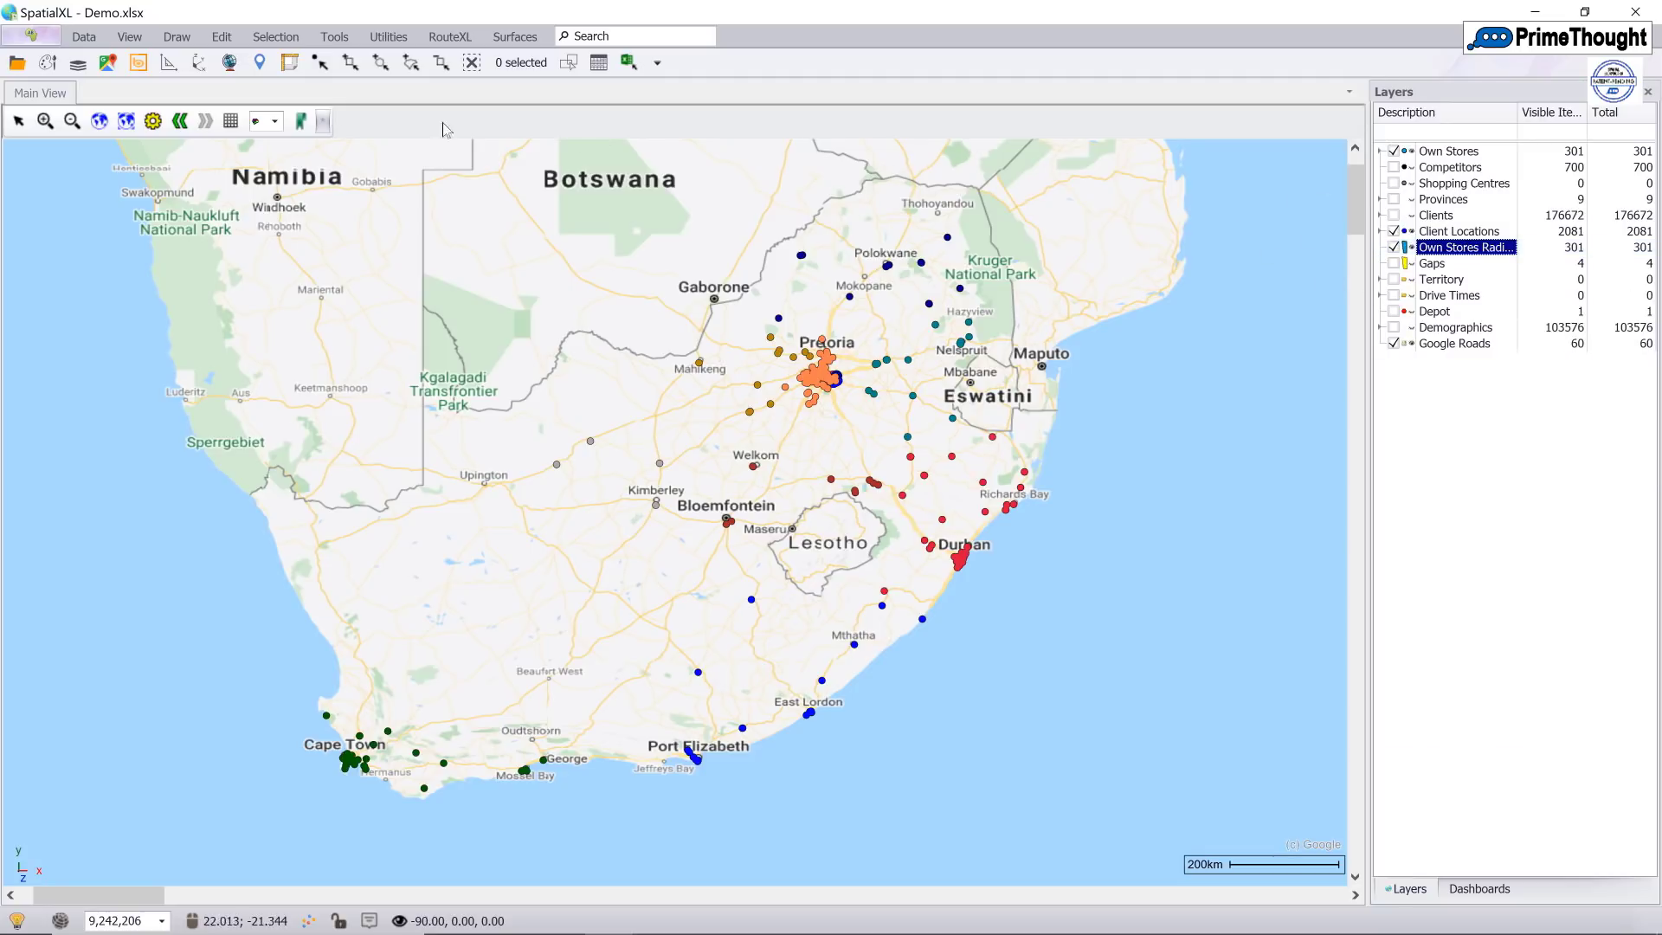
left_click(45, 121)
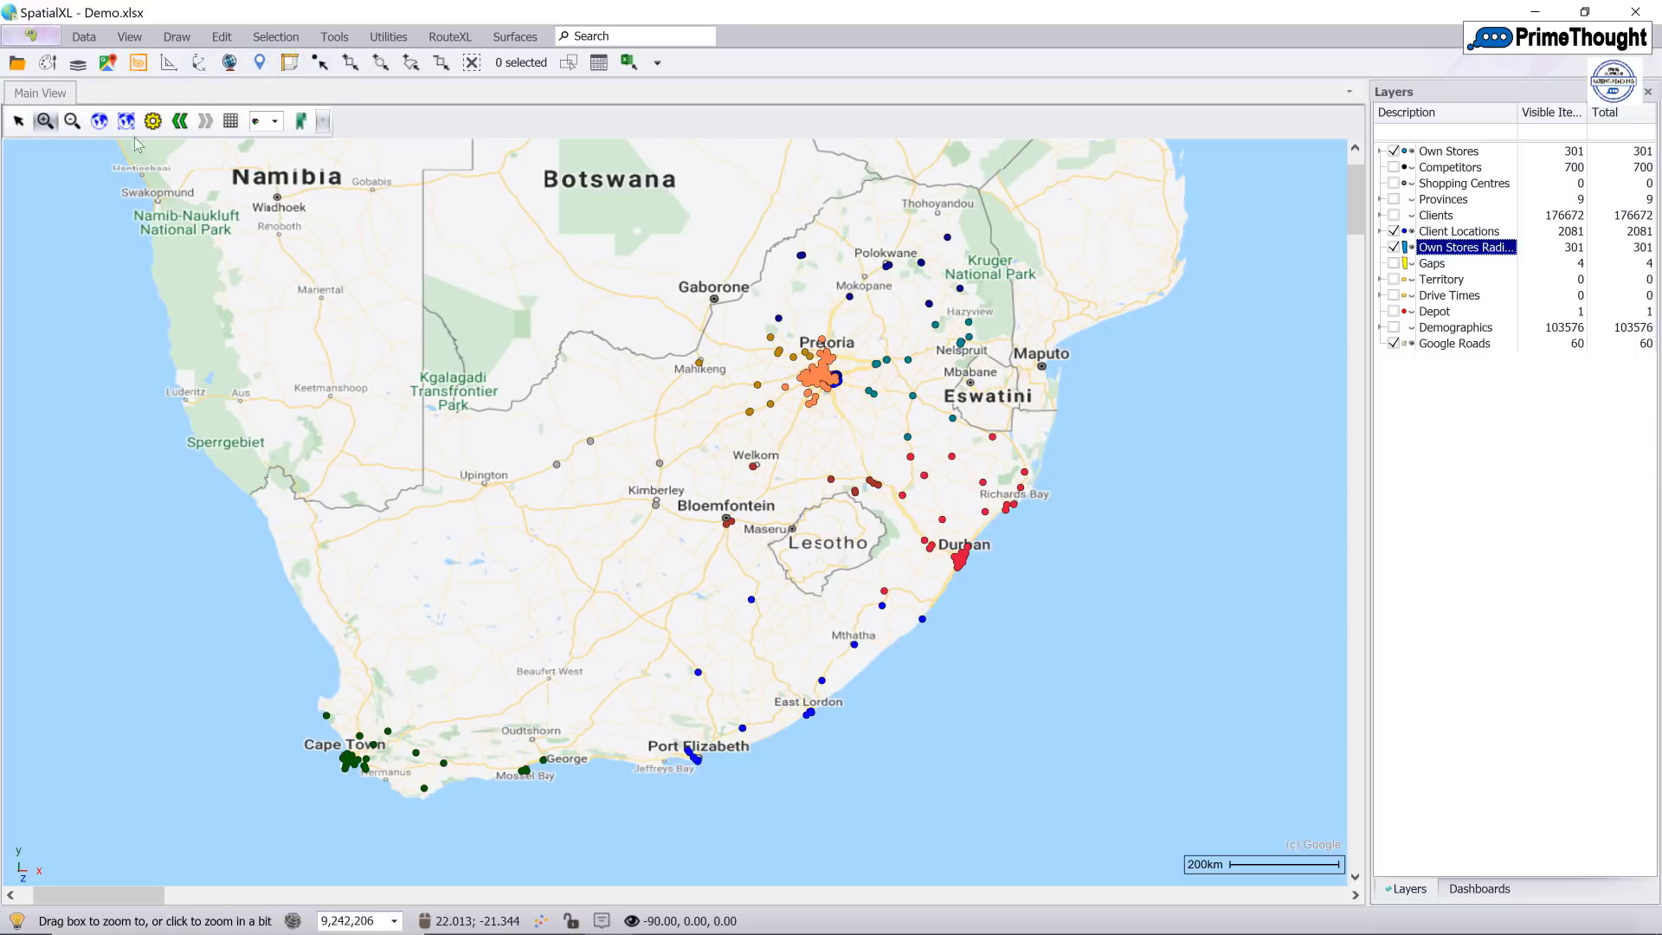
left_click_drag(781, 346, 852, 400)
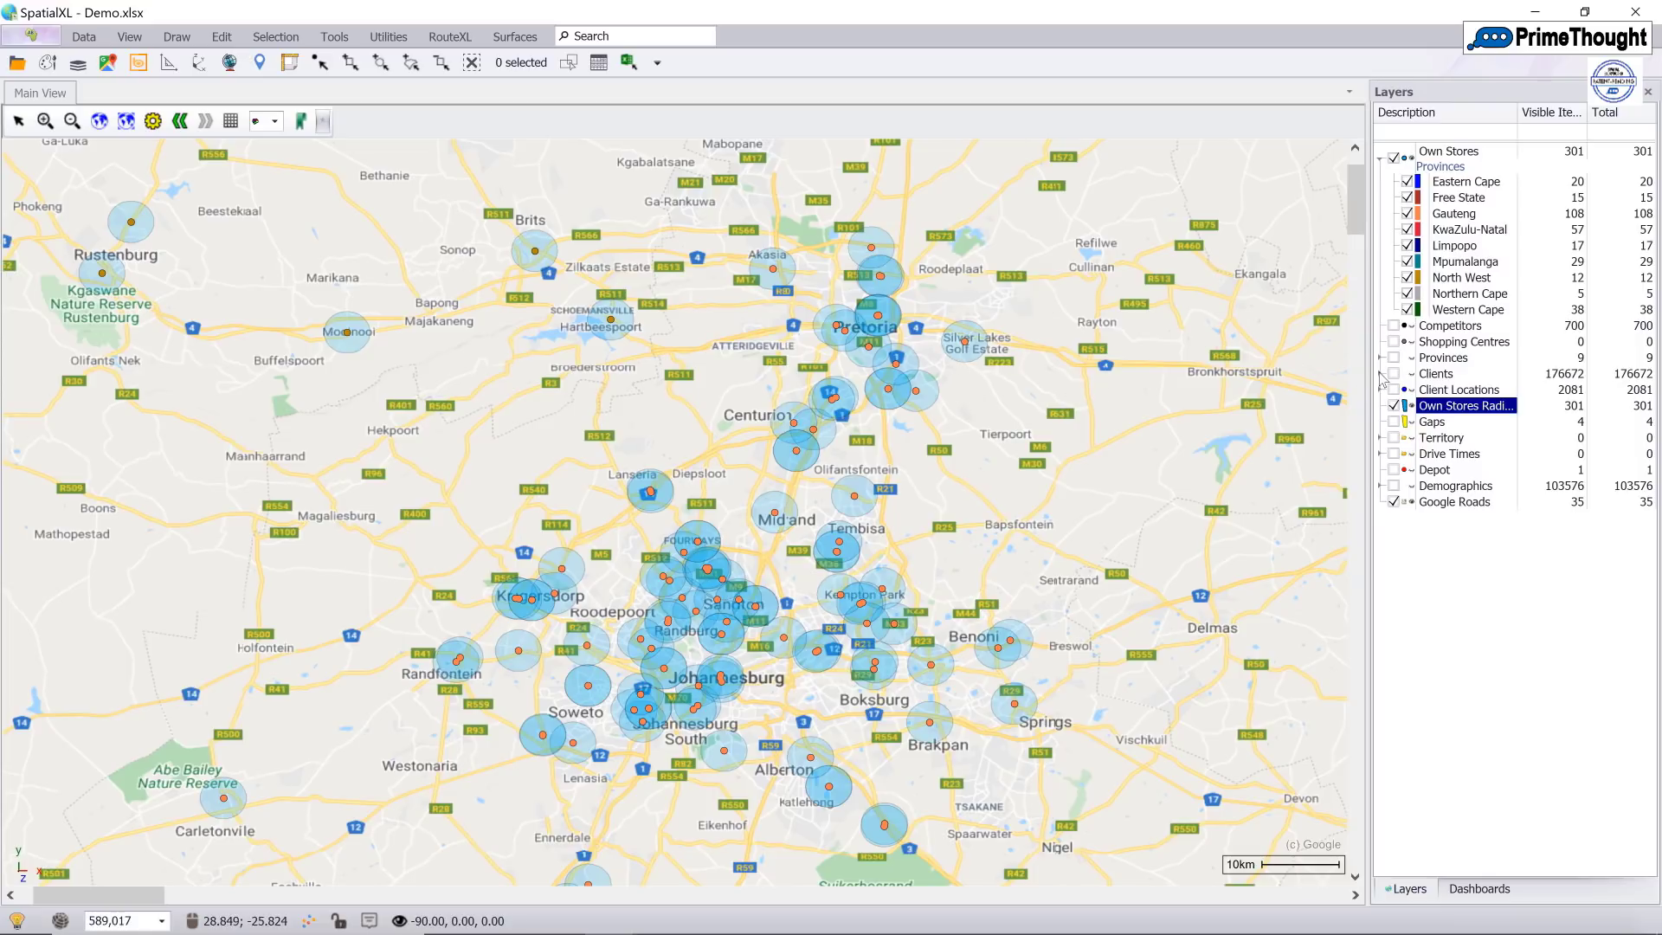
- Show the 3 minute drive layer of the Drive Times group and compare it with the store radii around Pretoria
left_click(445, 39)
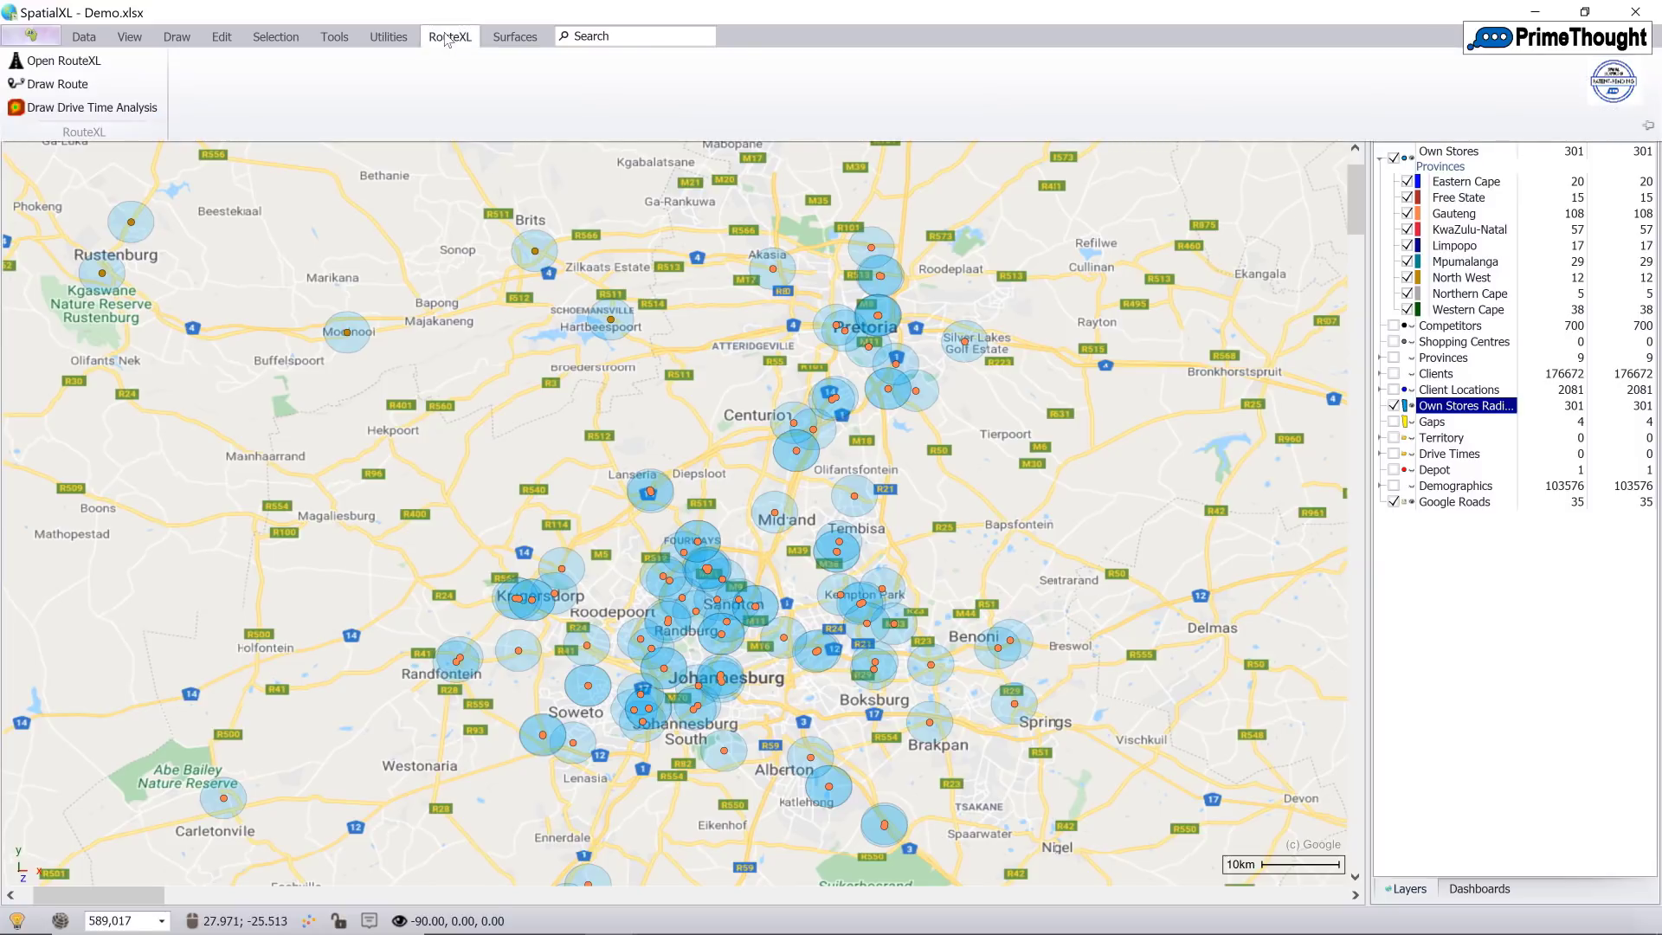
left_click(459, 40)
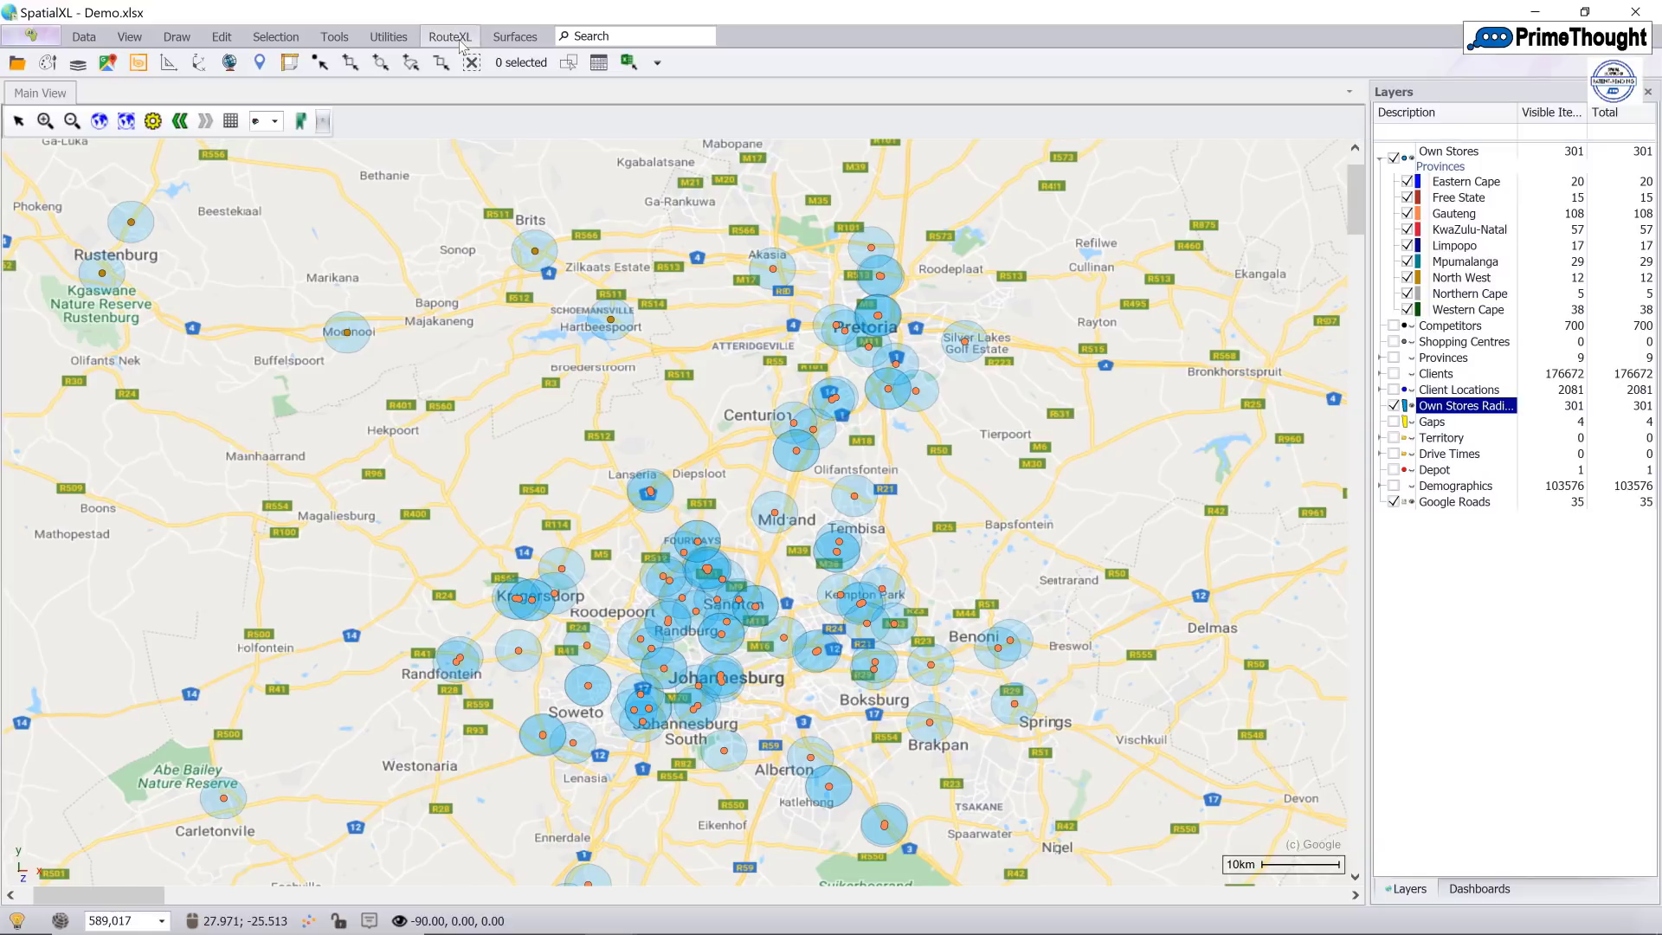
left_click(1396, 457)
left_click(1394, 455)
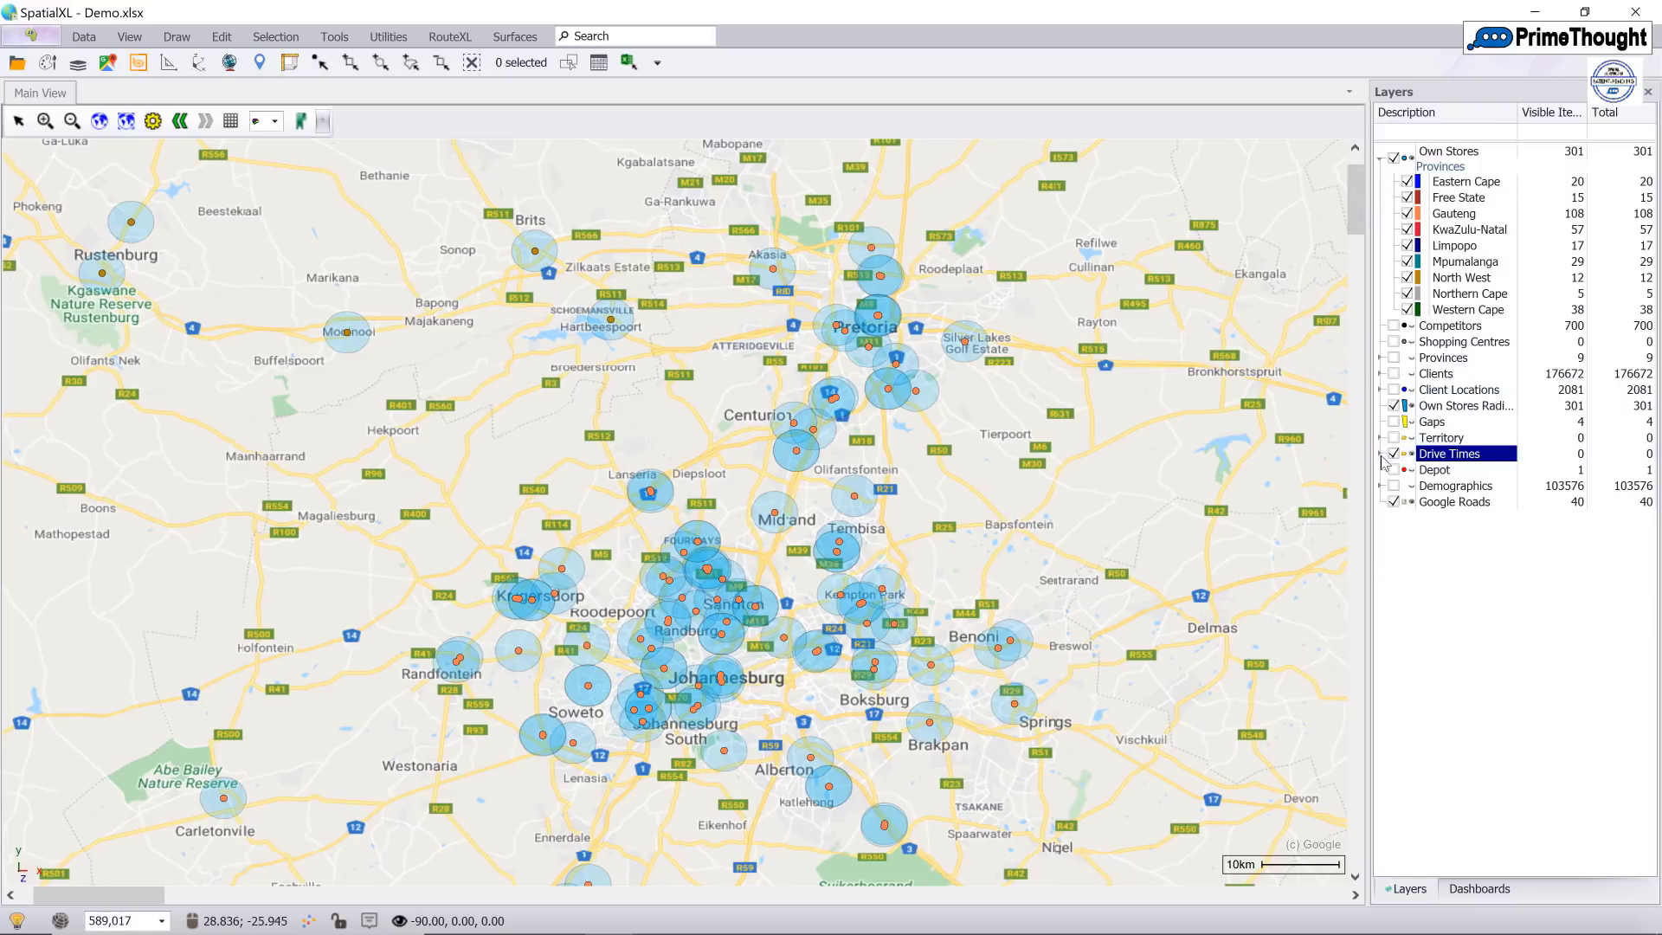
left_click(1380, 455)
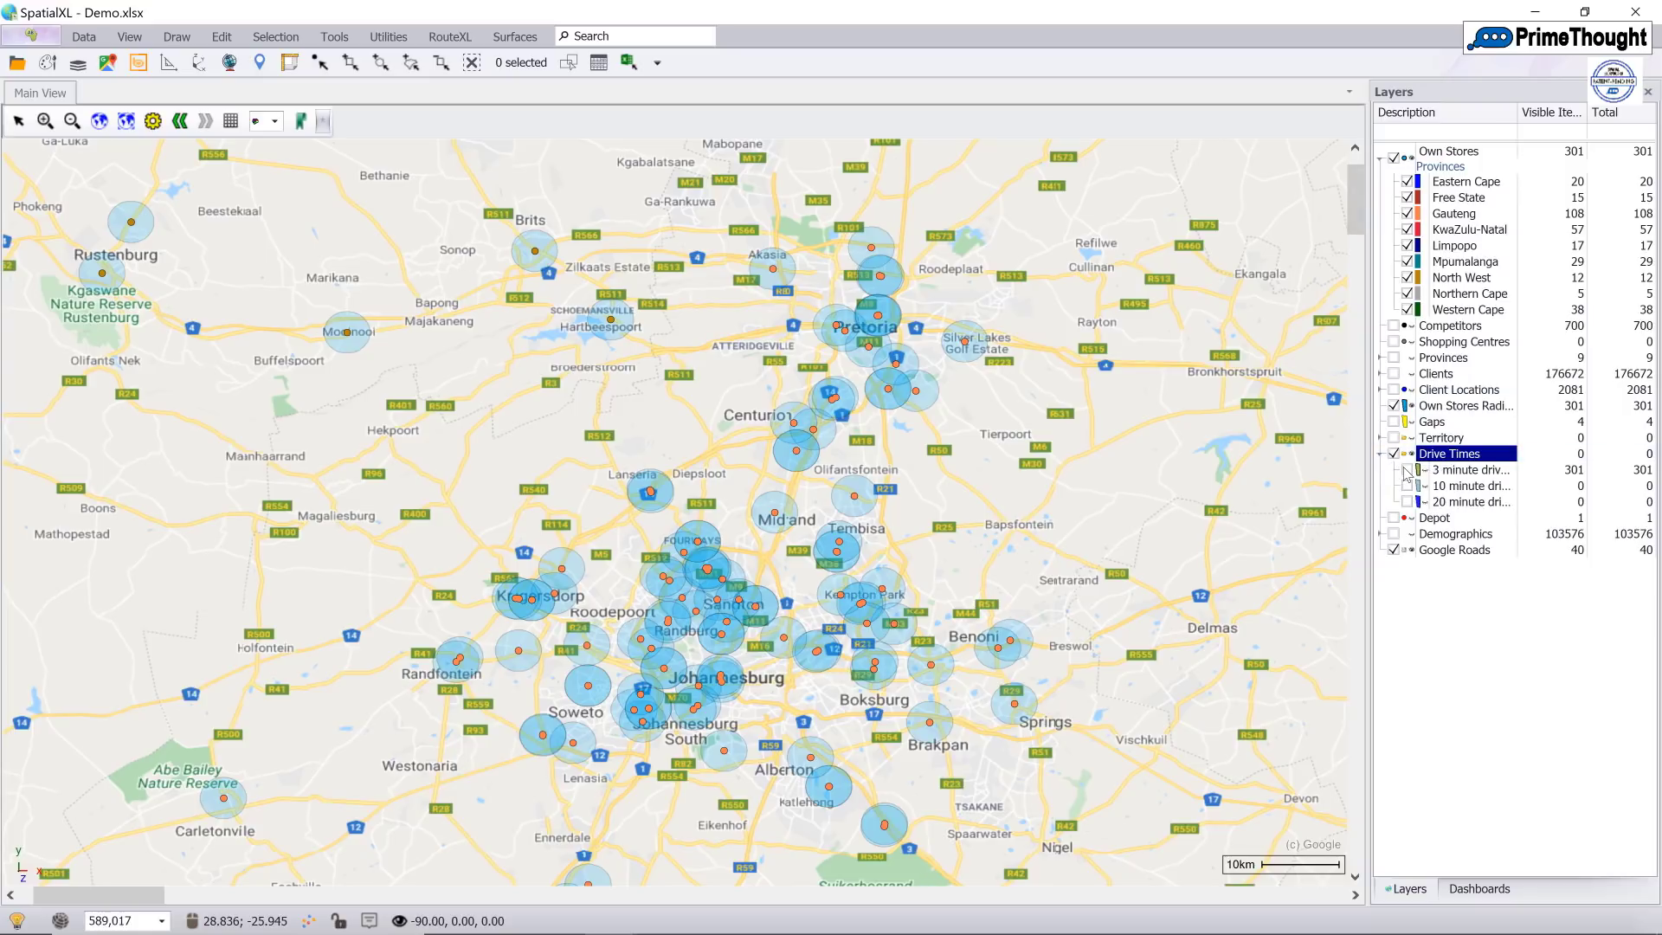
left_click(1407, 470)
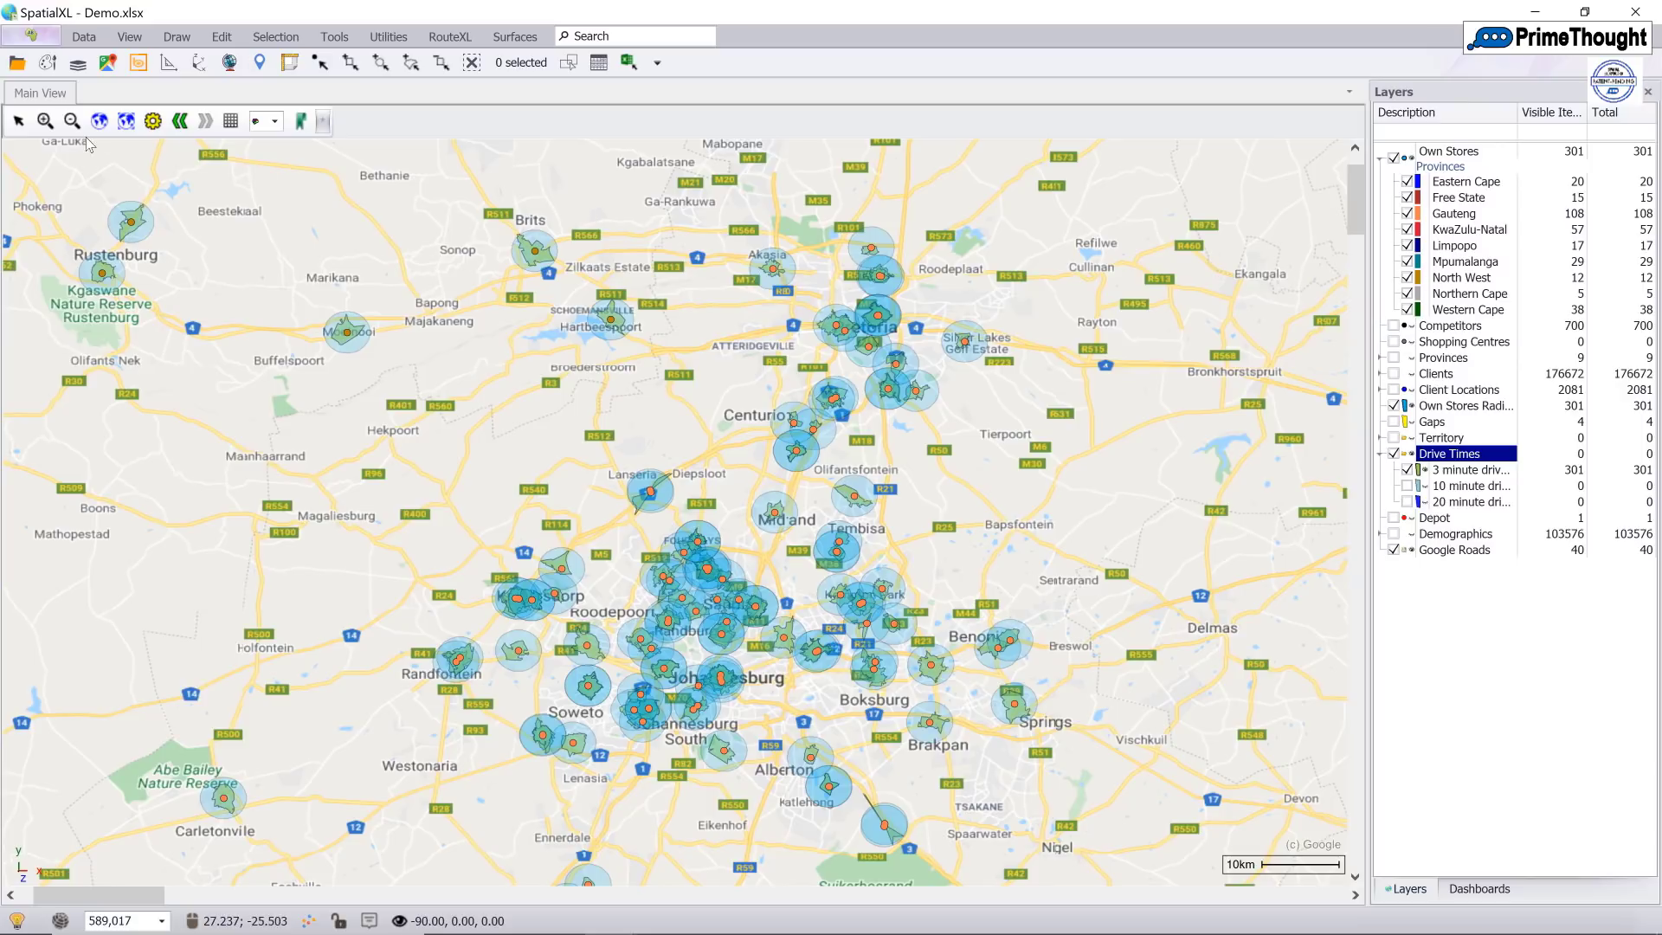
left_click(45, 120)
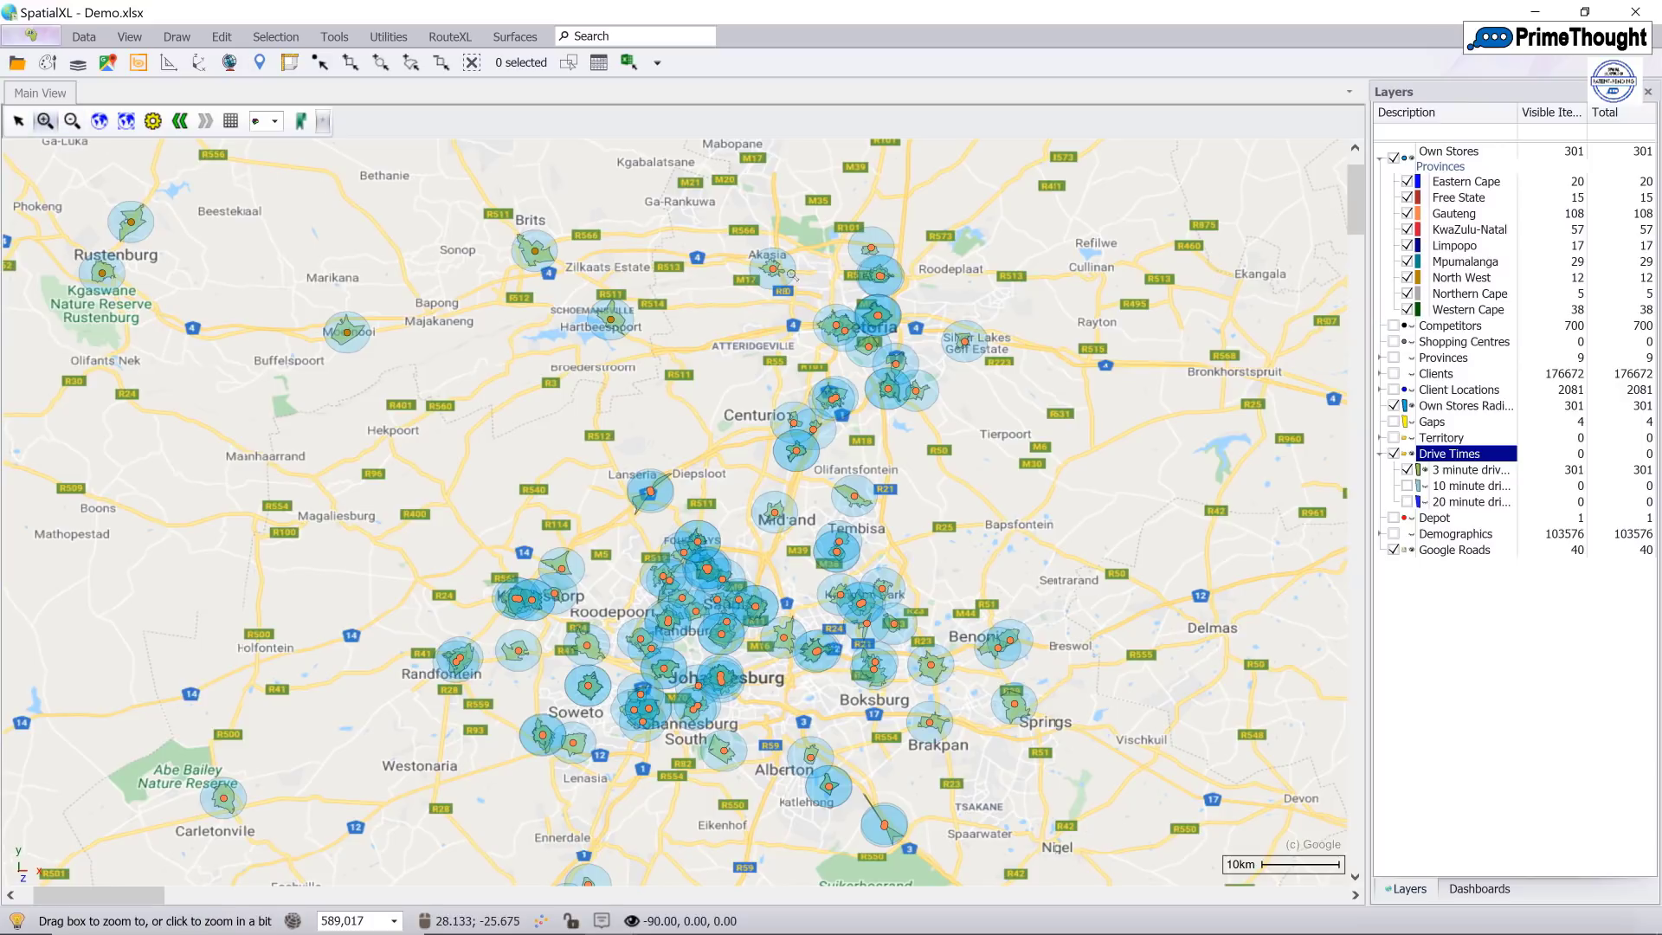
left_click_drag(791, 274, 903, 356)
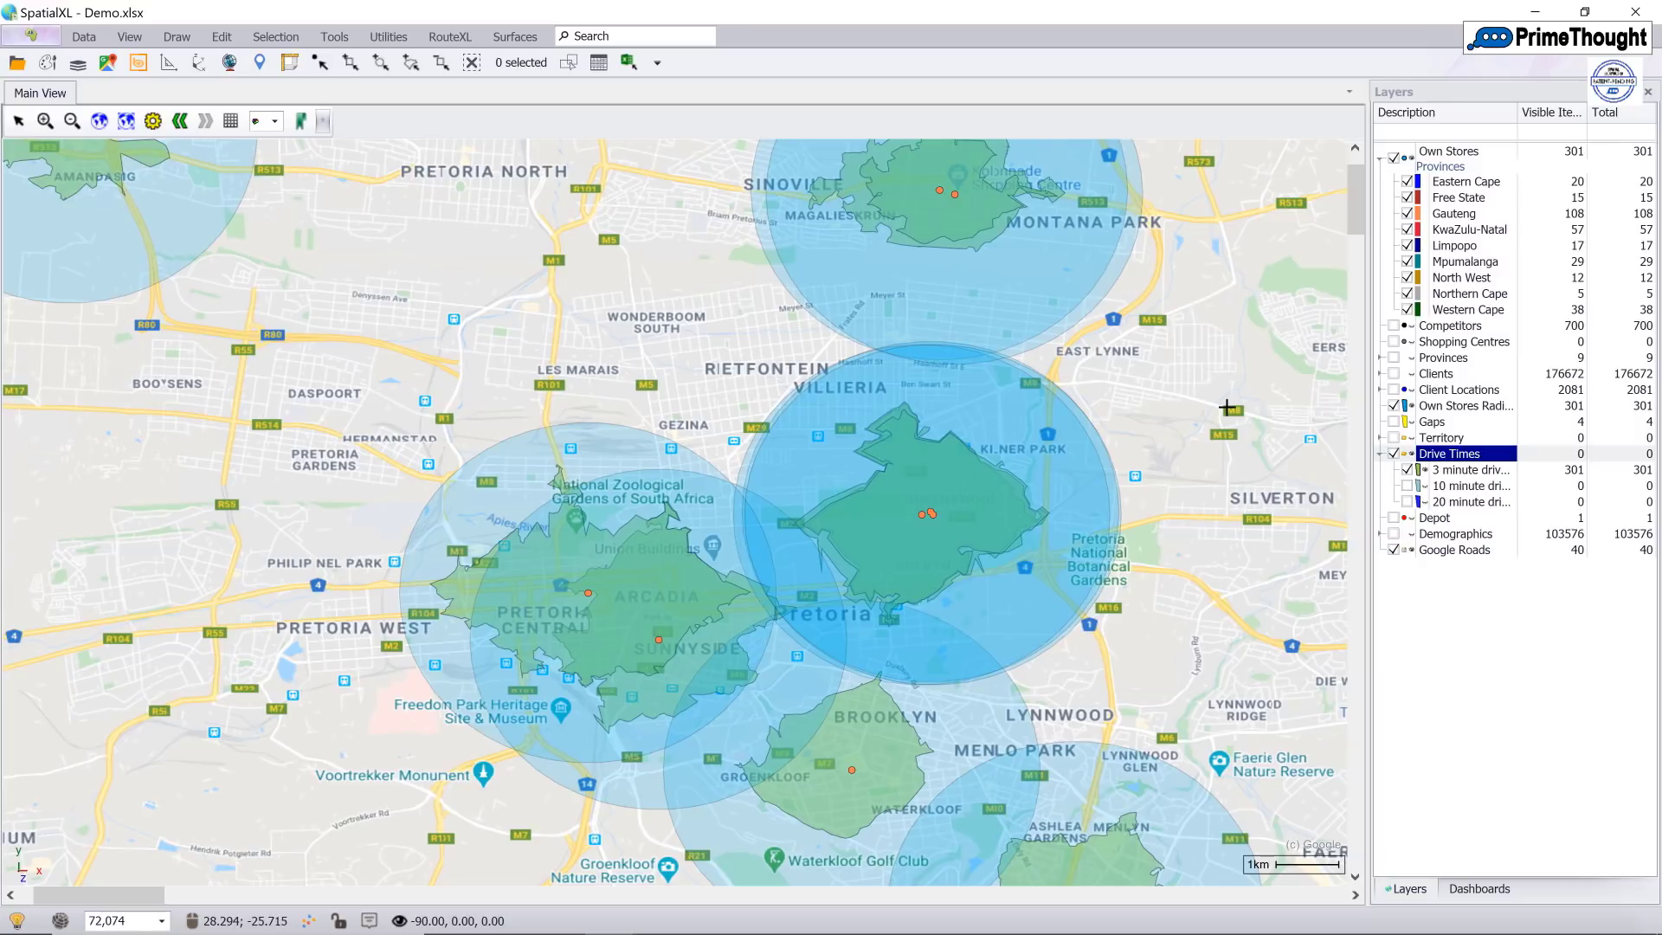
- Replace the Drive Times layer with the Demographics layer on the map and apply its Density theme
left_click(1393, 453)
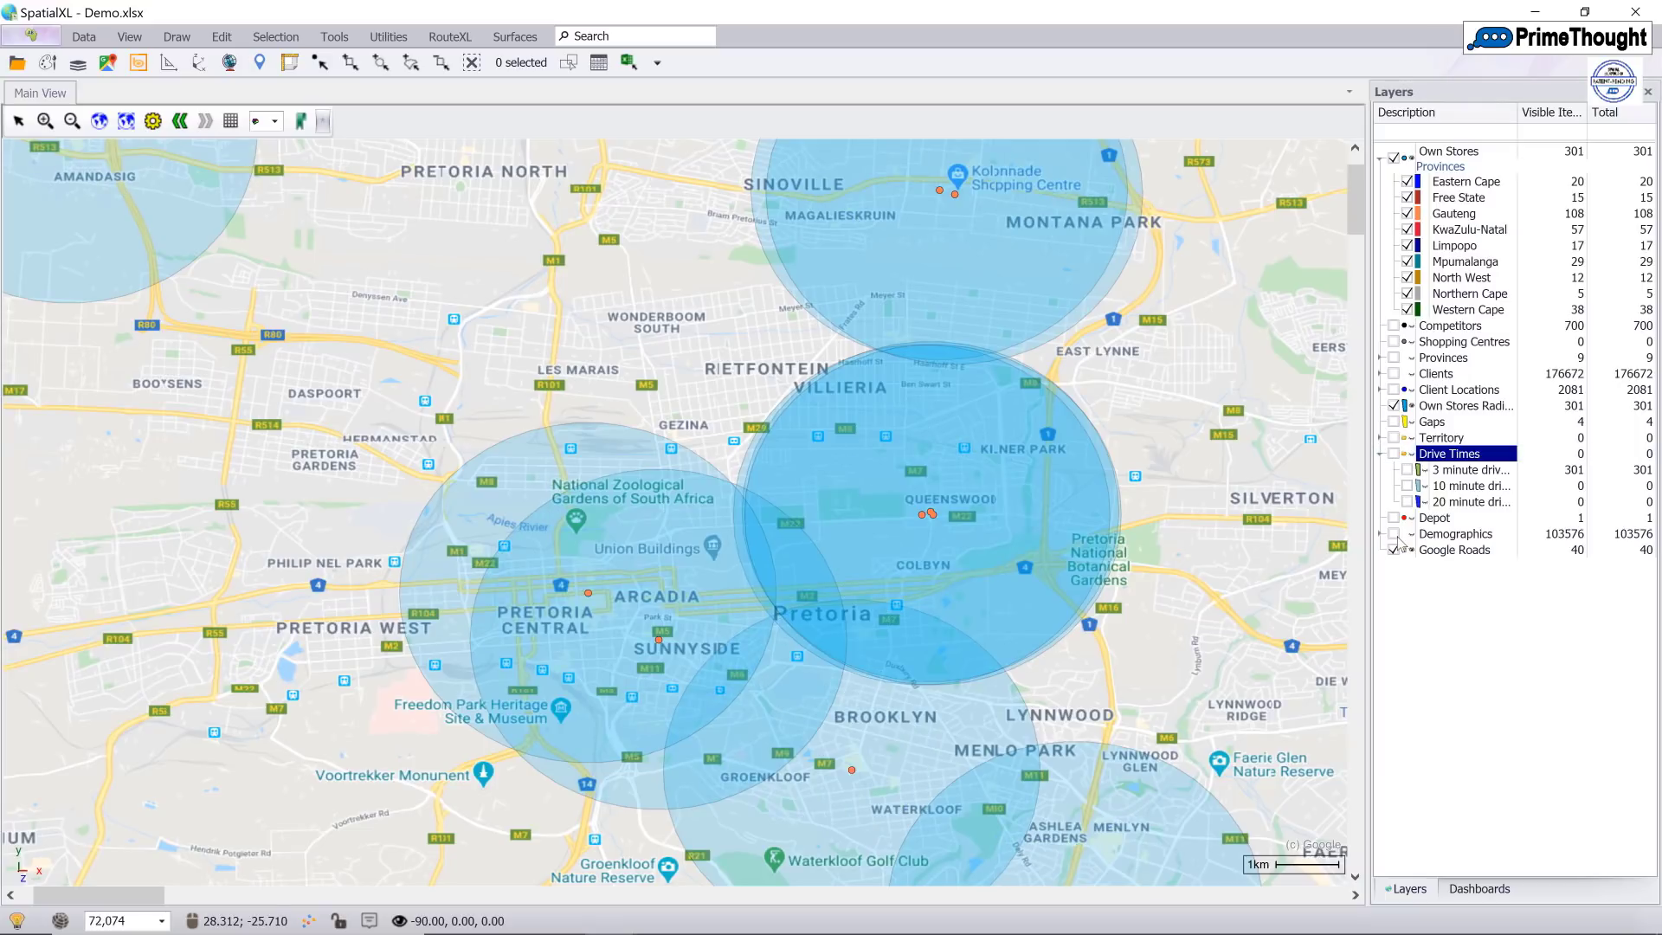
left_click(1394, 535)
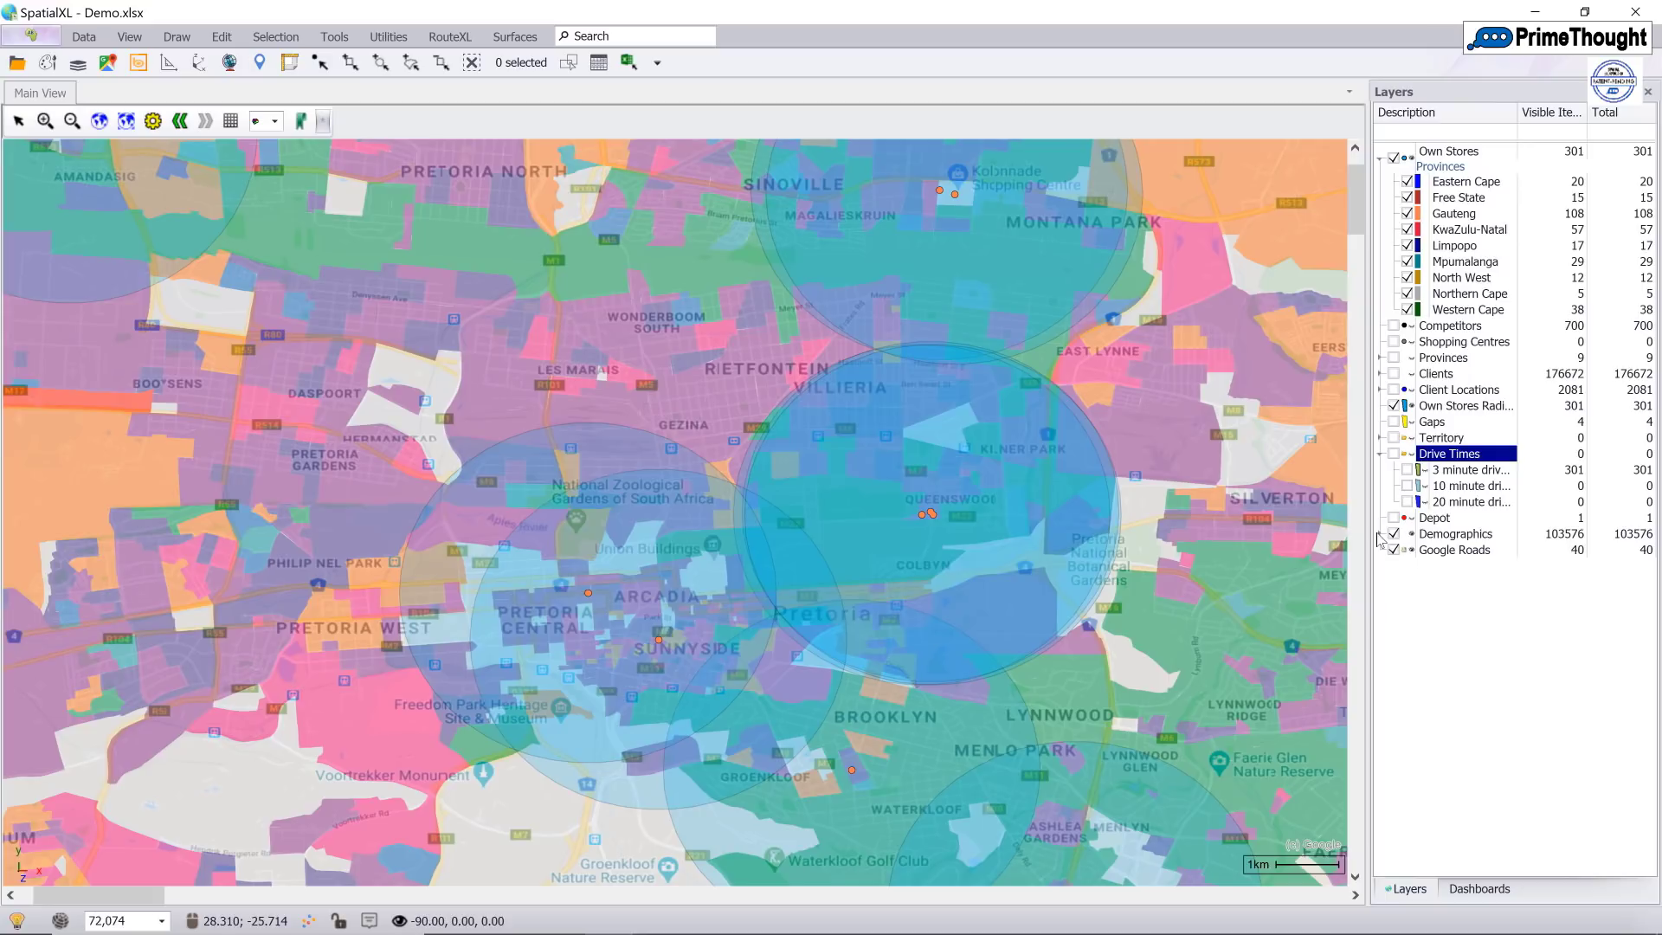
left_click(1379, 535)
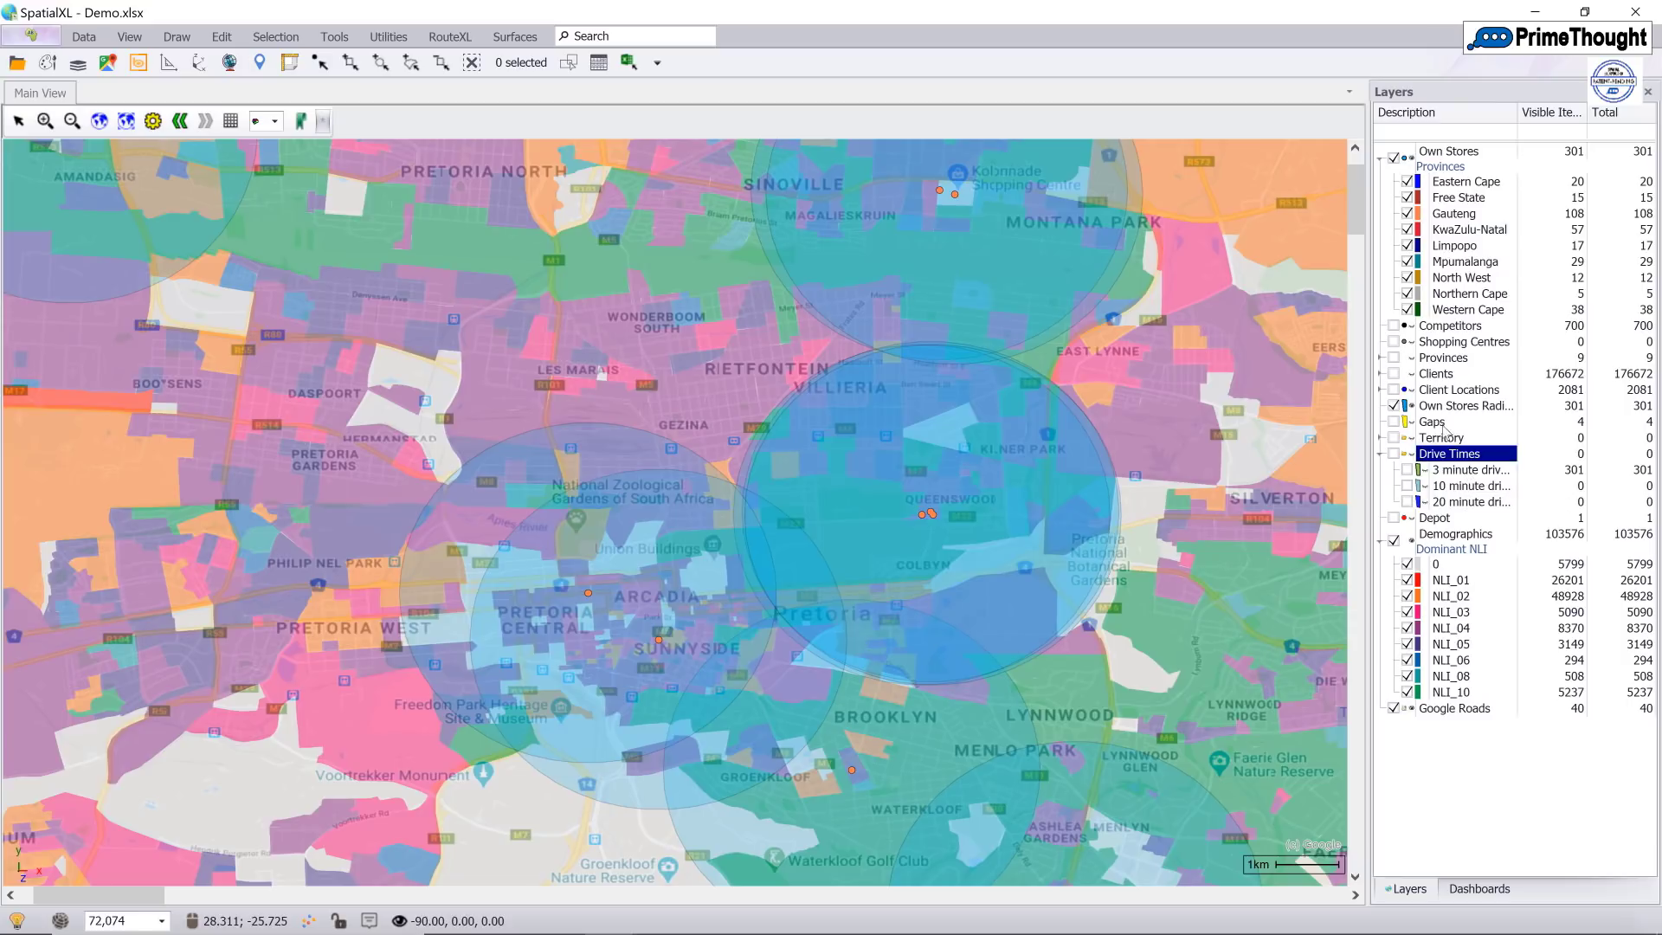
right_click(1457, 535)
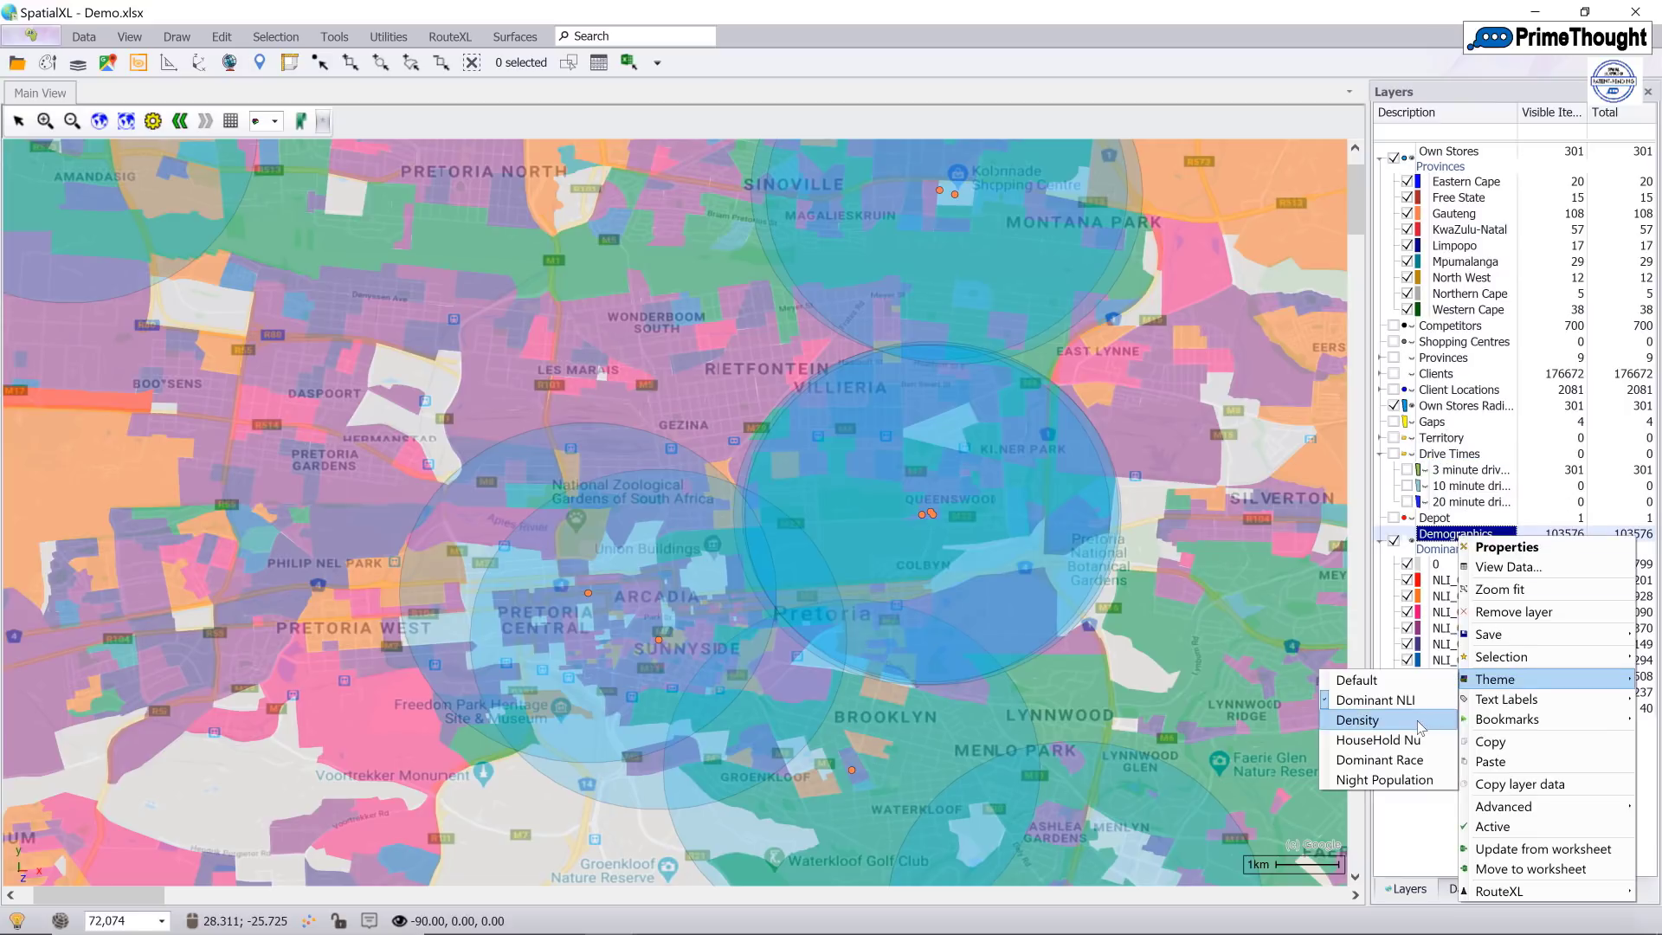
left_click(1417, 721)
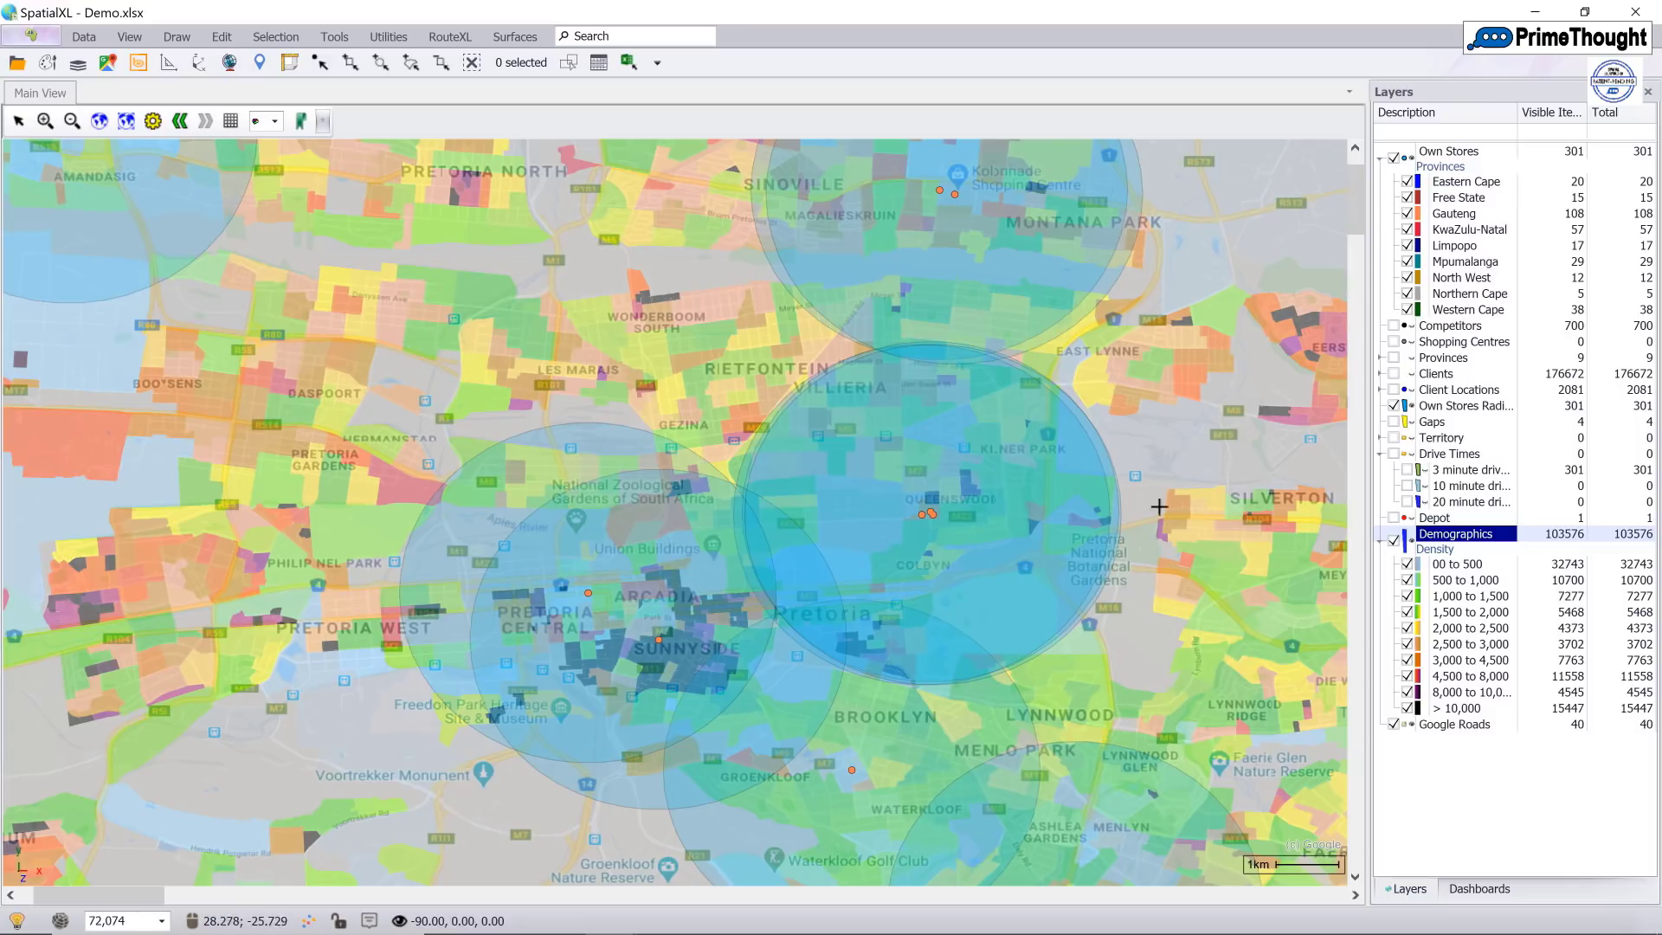
- Change the Demographics layer's theme to Dominant Race, followed by Night Population
right_click(1432, 537)
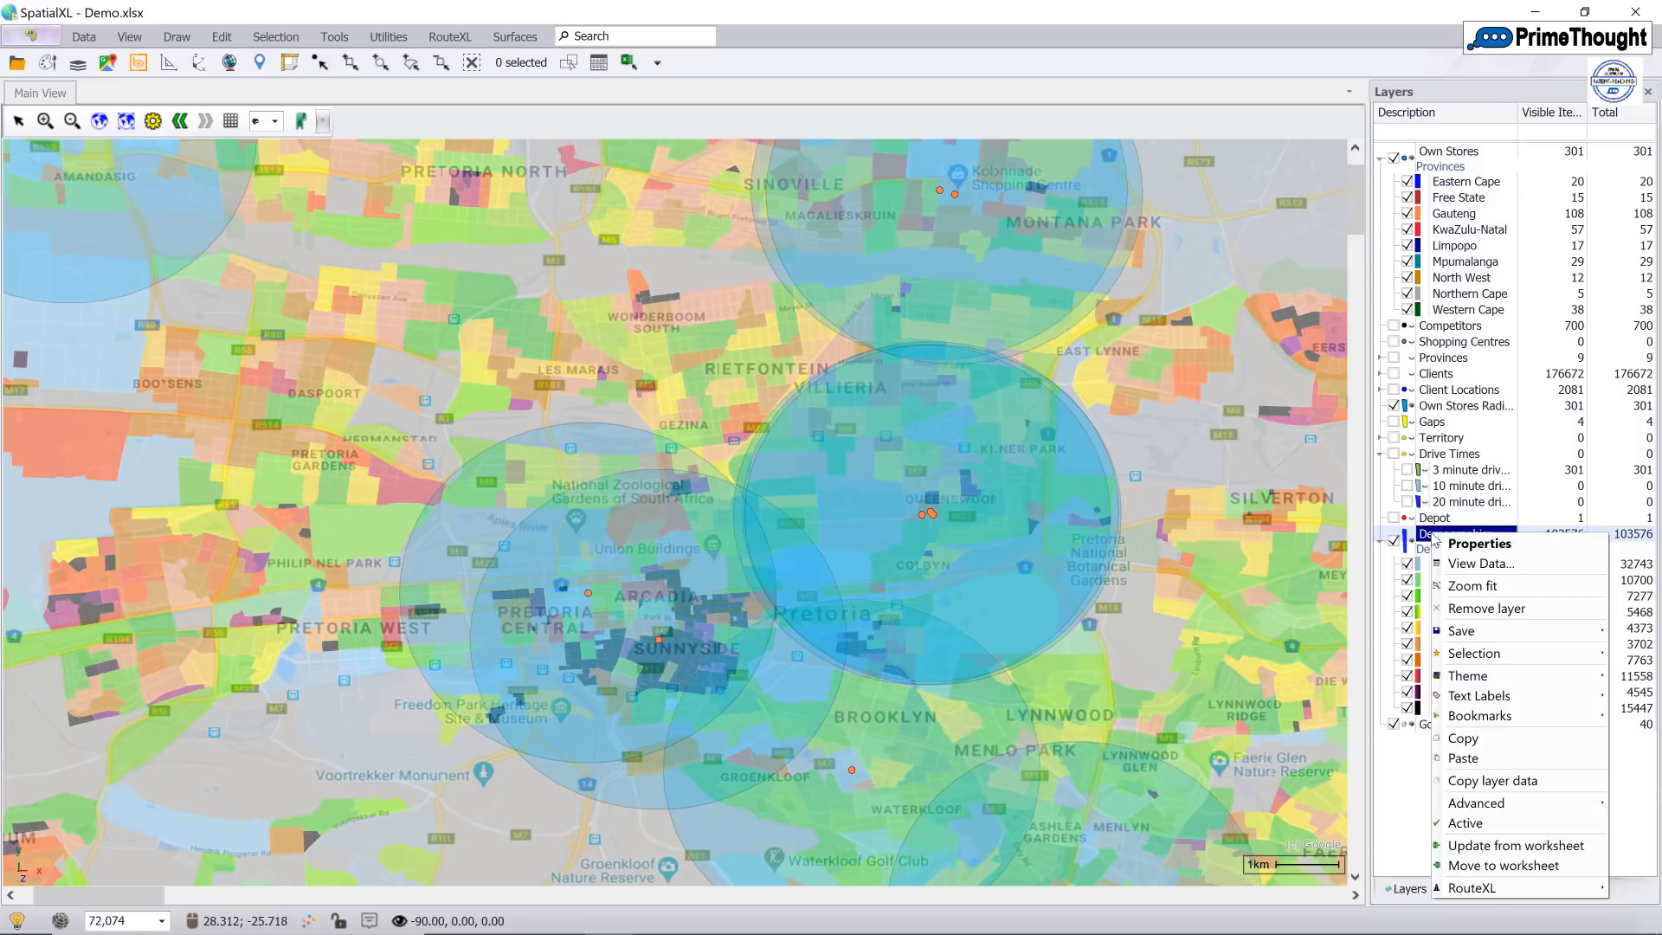
mouse_move(1435, 697)
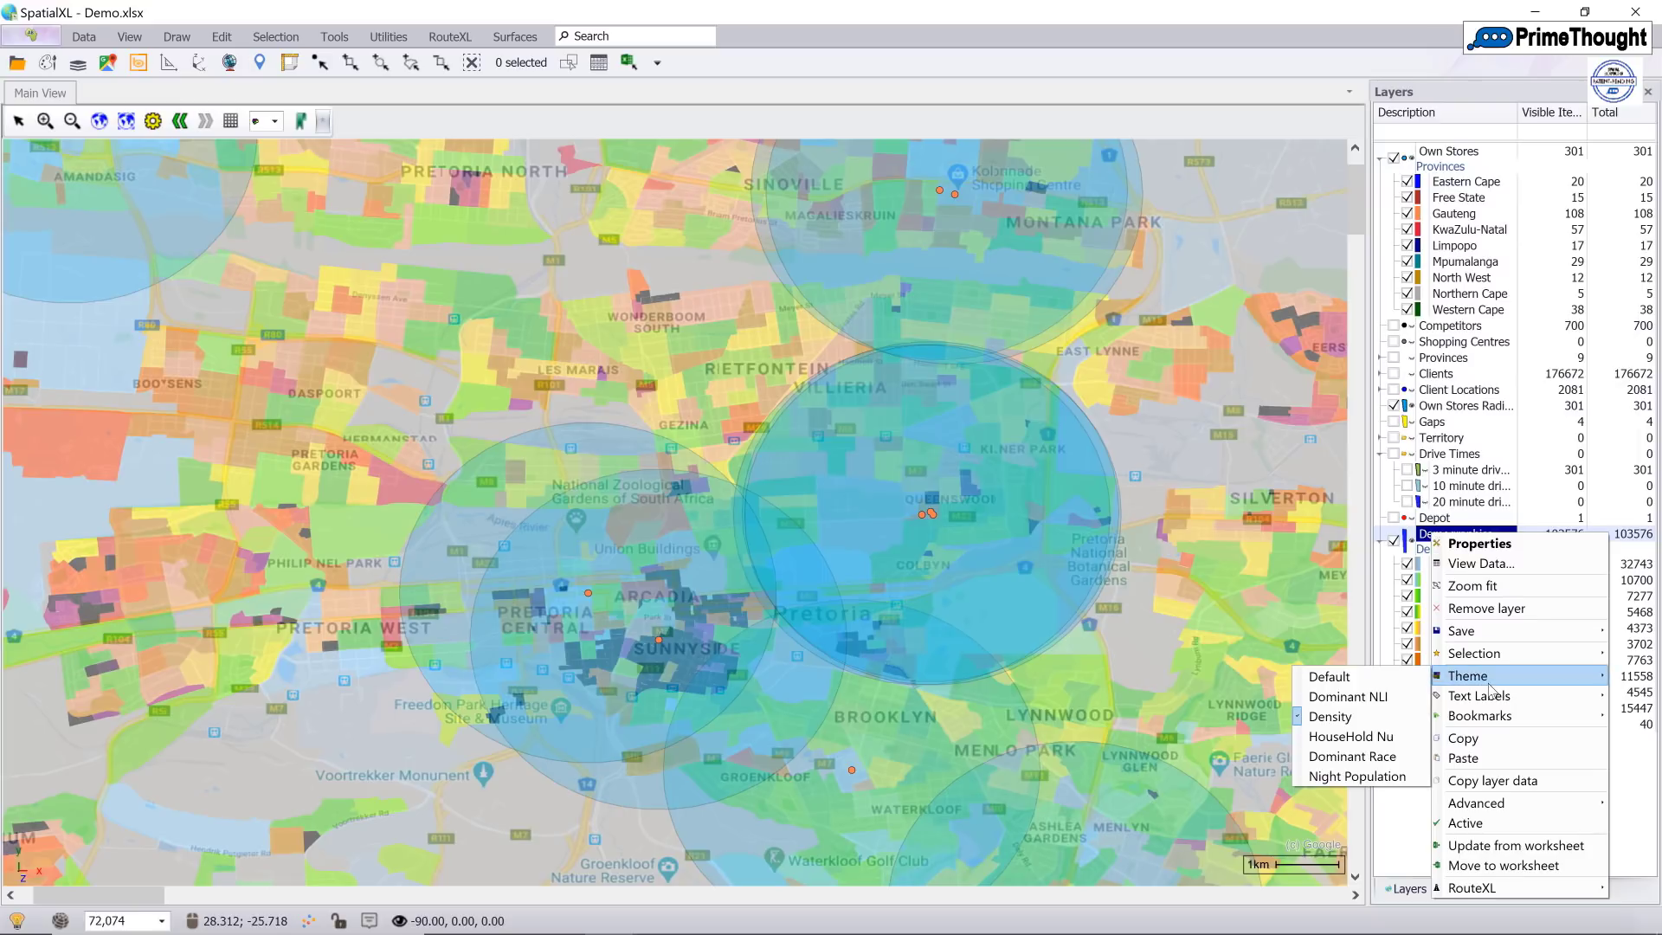
left_click(1377, 761)
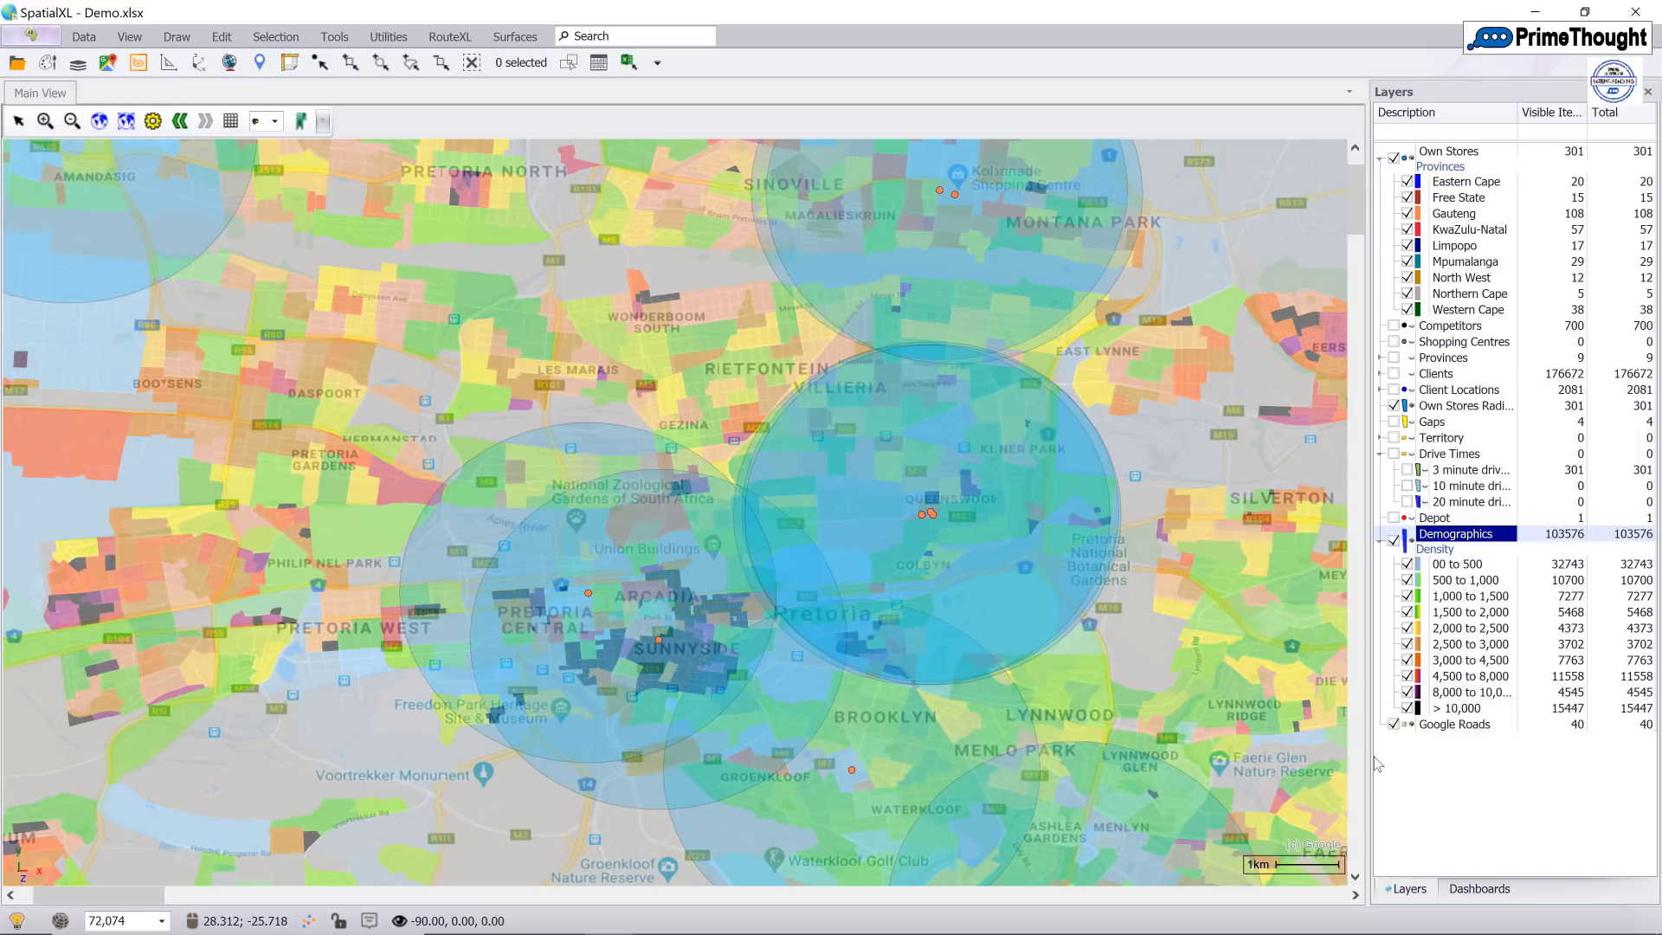
right_click(1454, 534)
mouse_move(1515, 674)
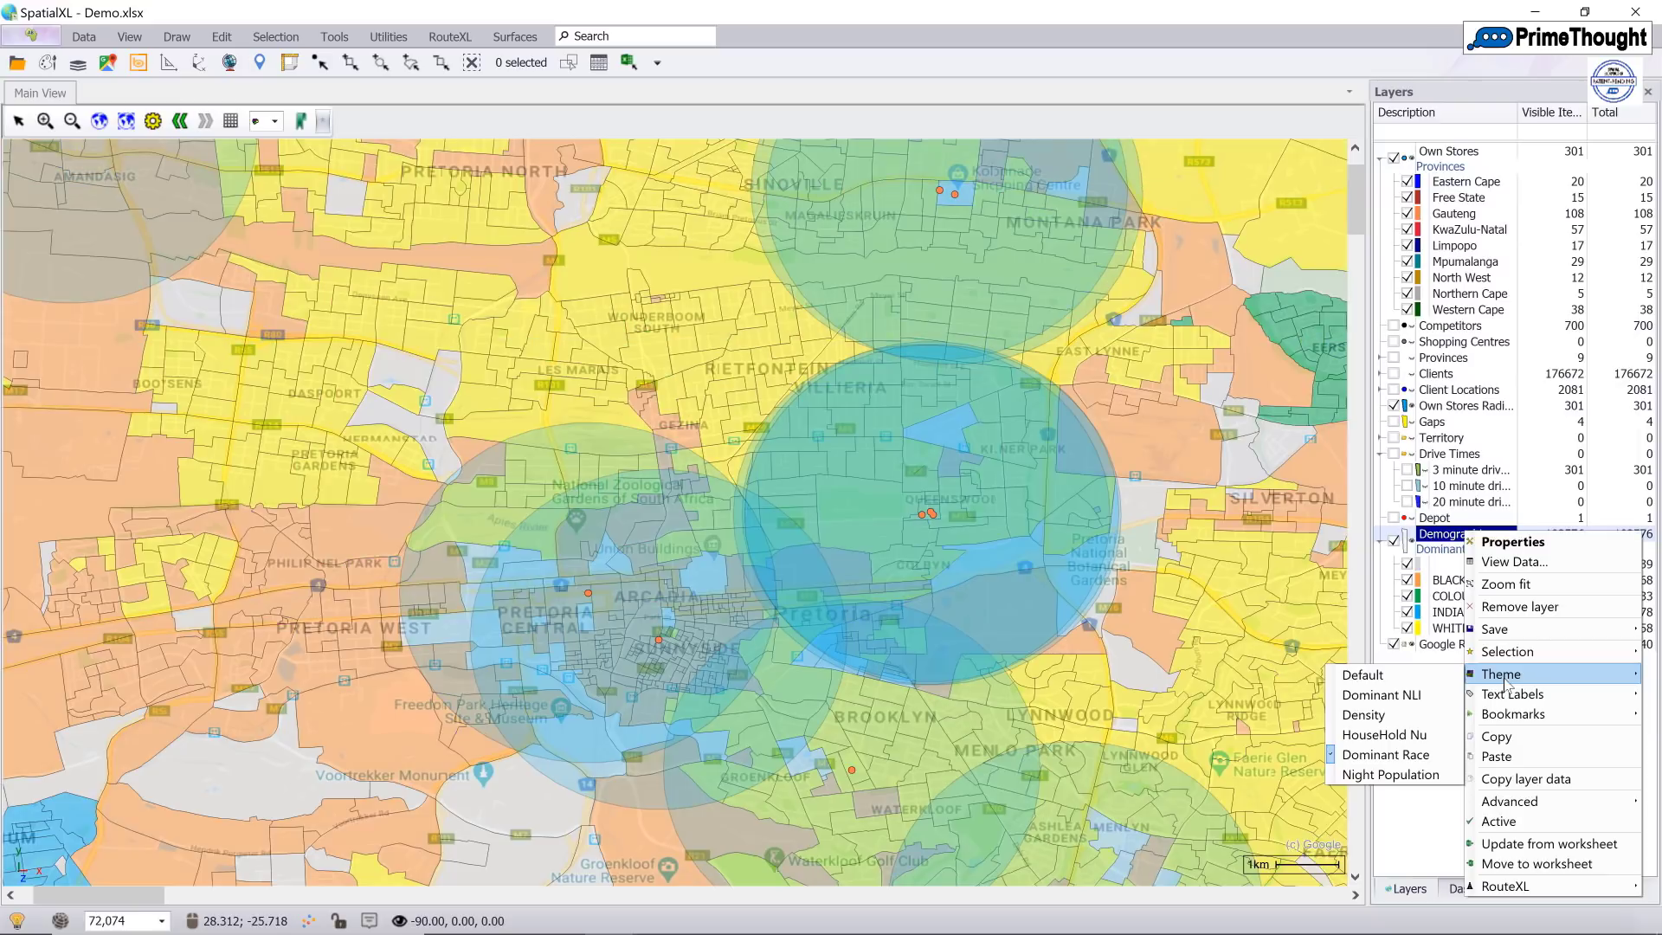
left_click(1390, 777)
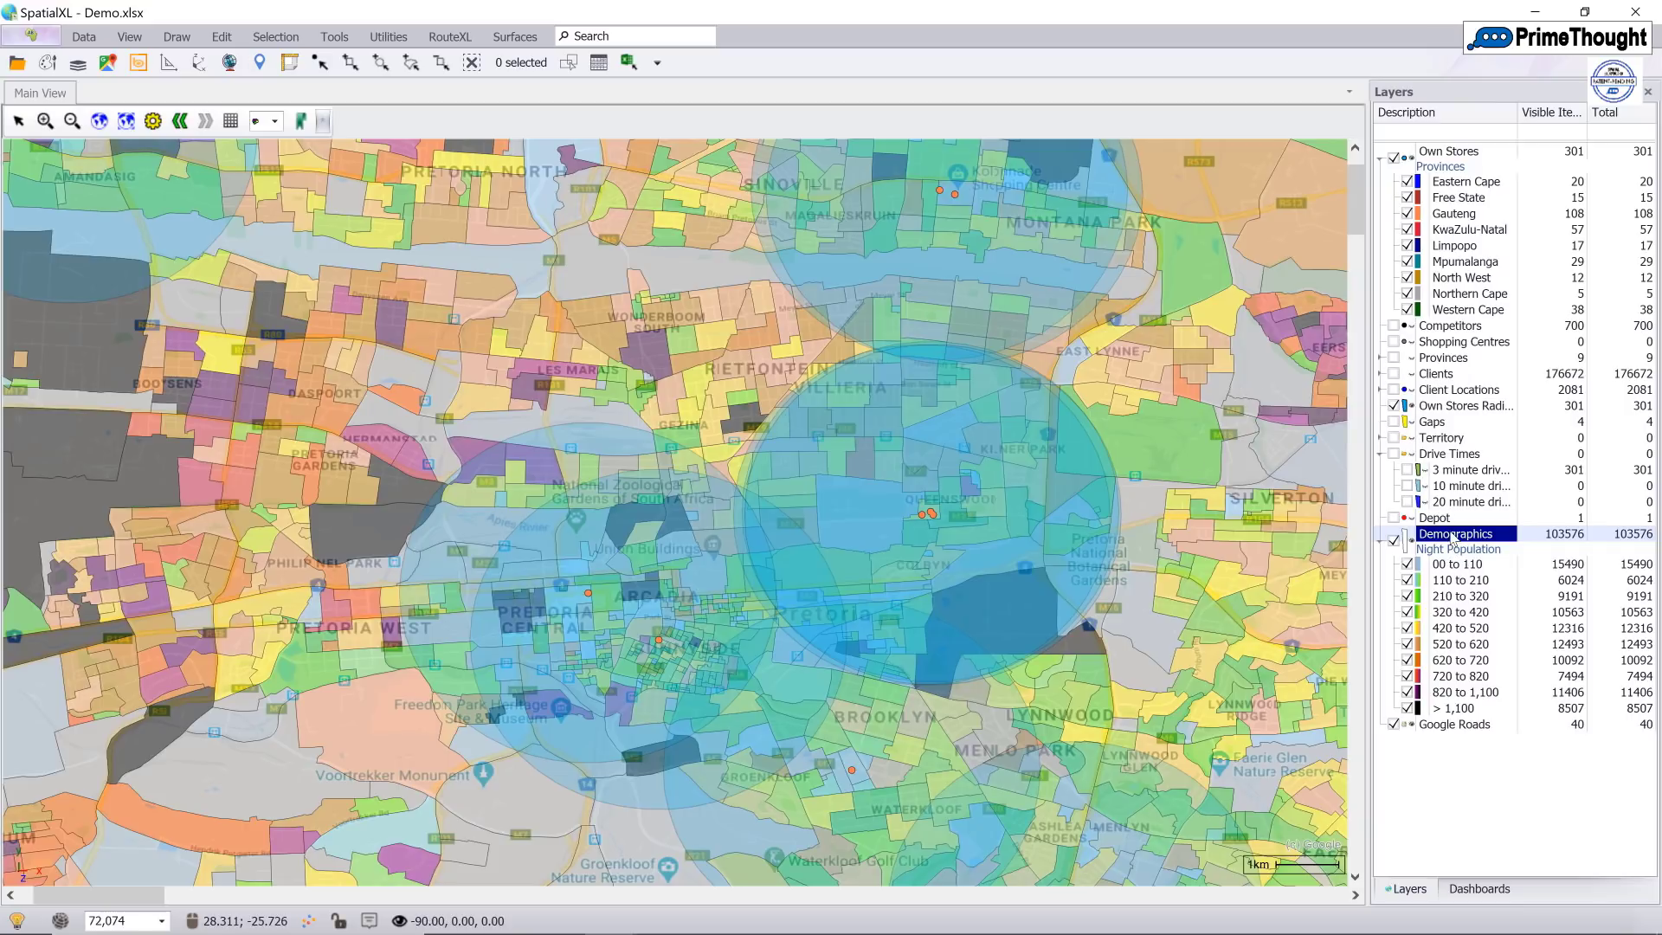
- Open the Demographic Neighbourhood Lifestyle Index dashboard and select one demographic area between Pretoria North and Hermanstad to chart it
right_click(1481, 894)
left_click(1419, 204)
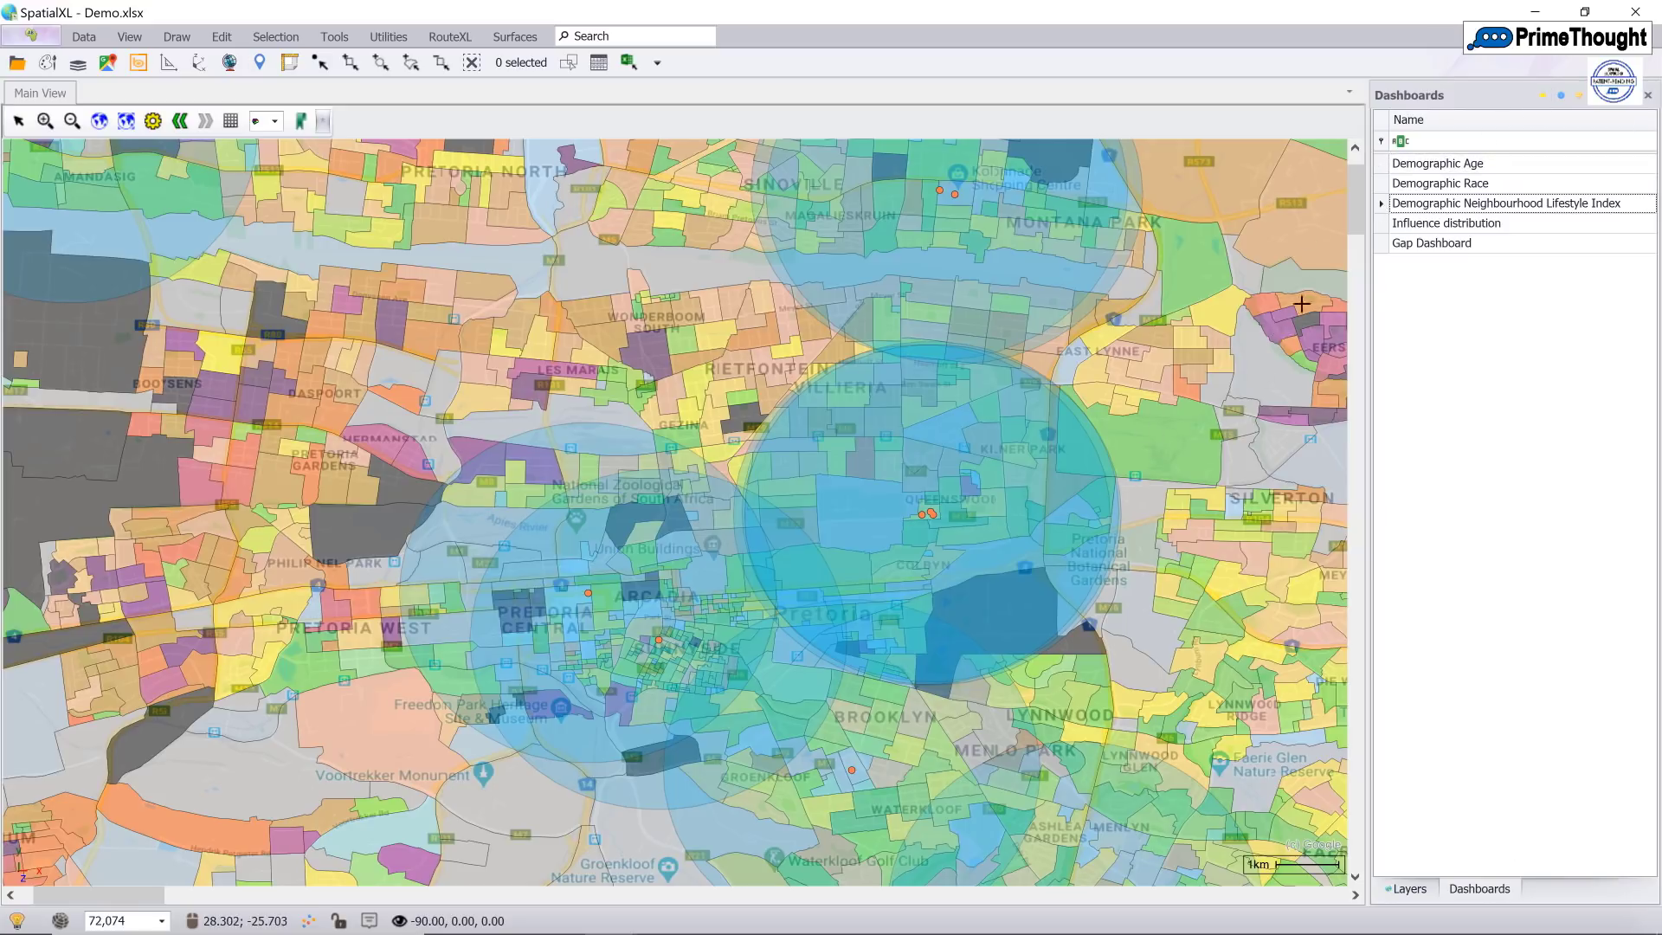
left_click(1542, 95)
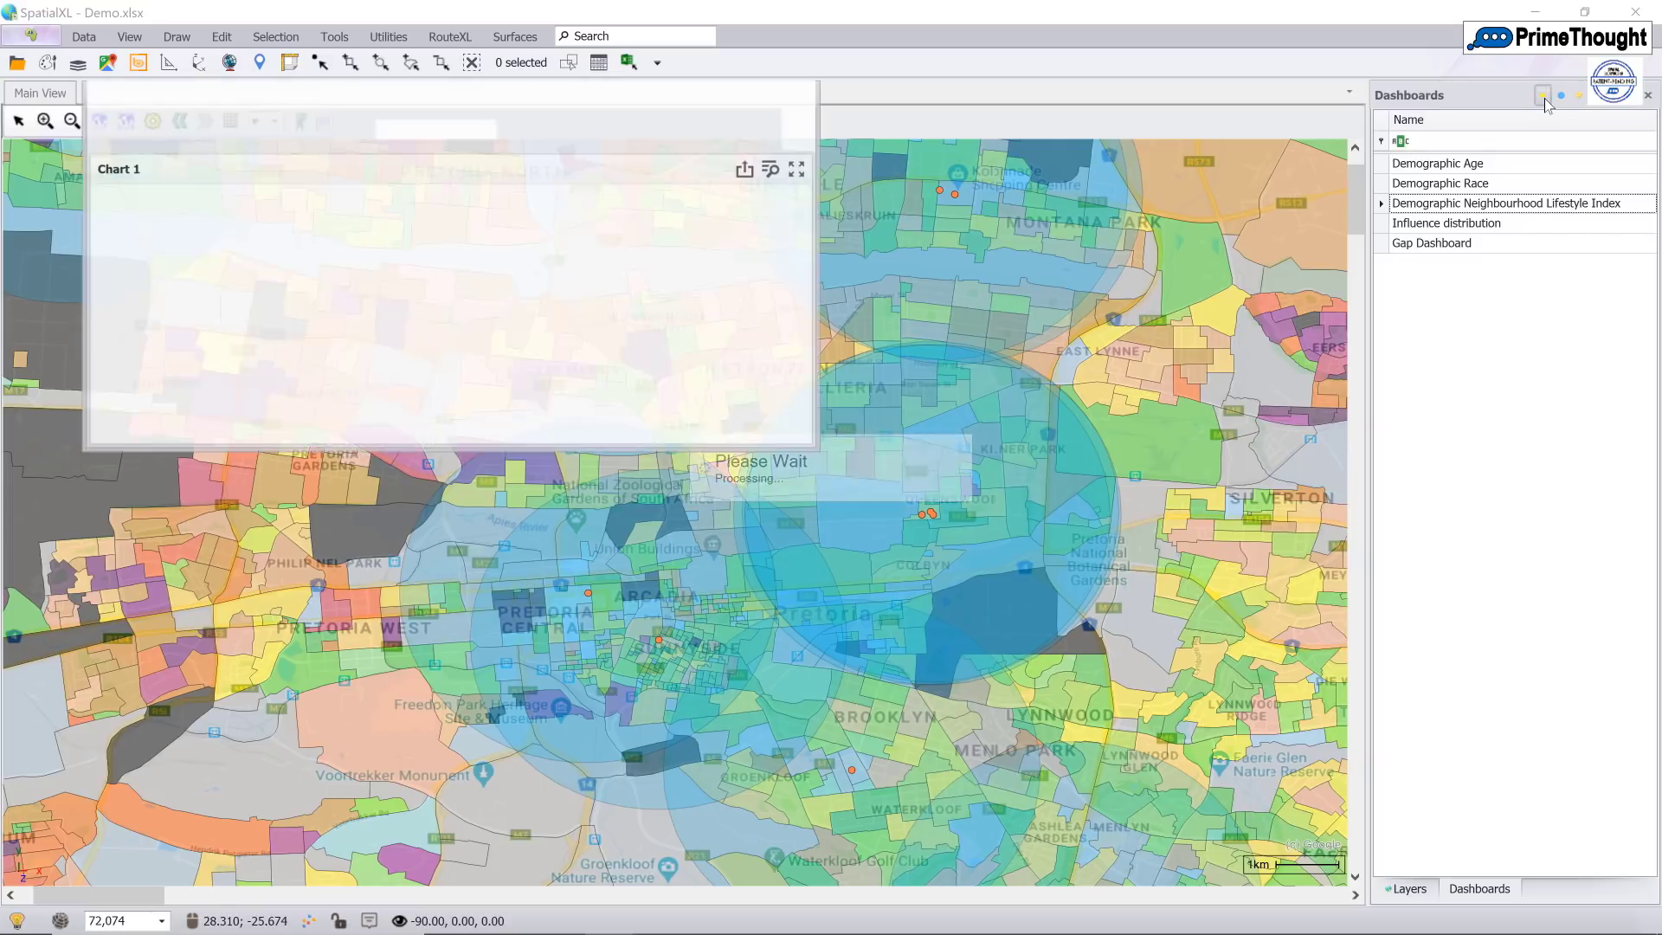
left_click_drag(643, 102, 1342, 291)
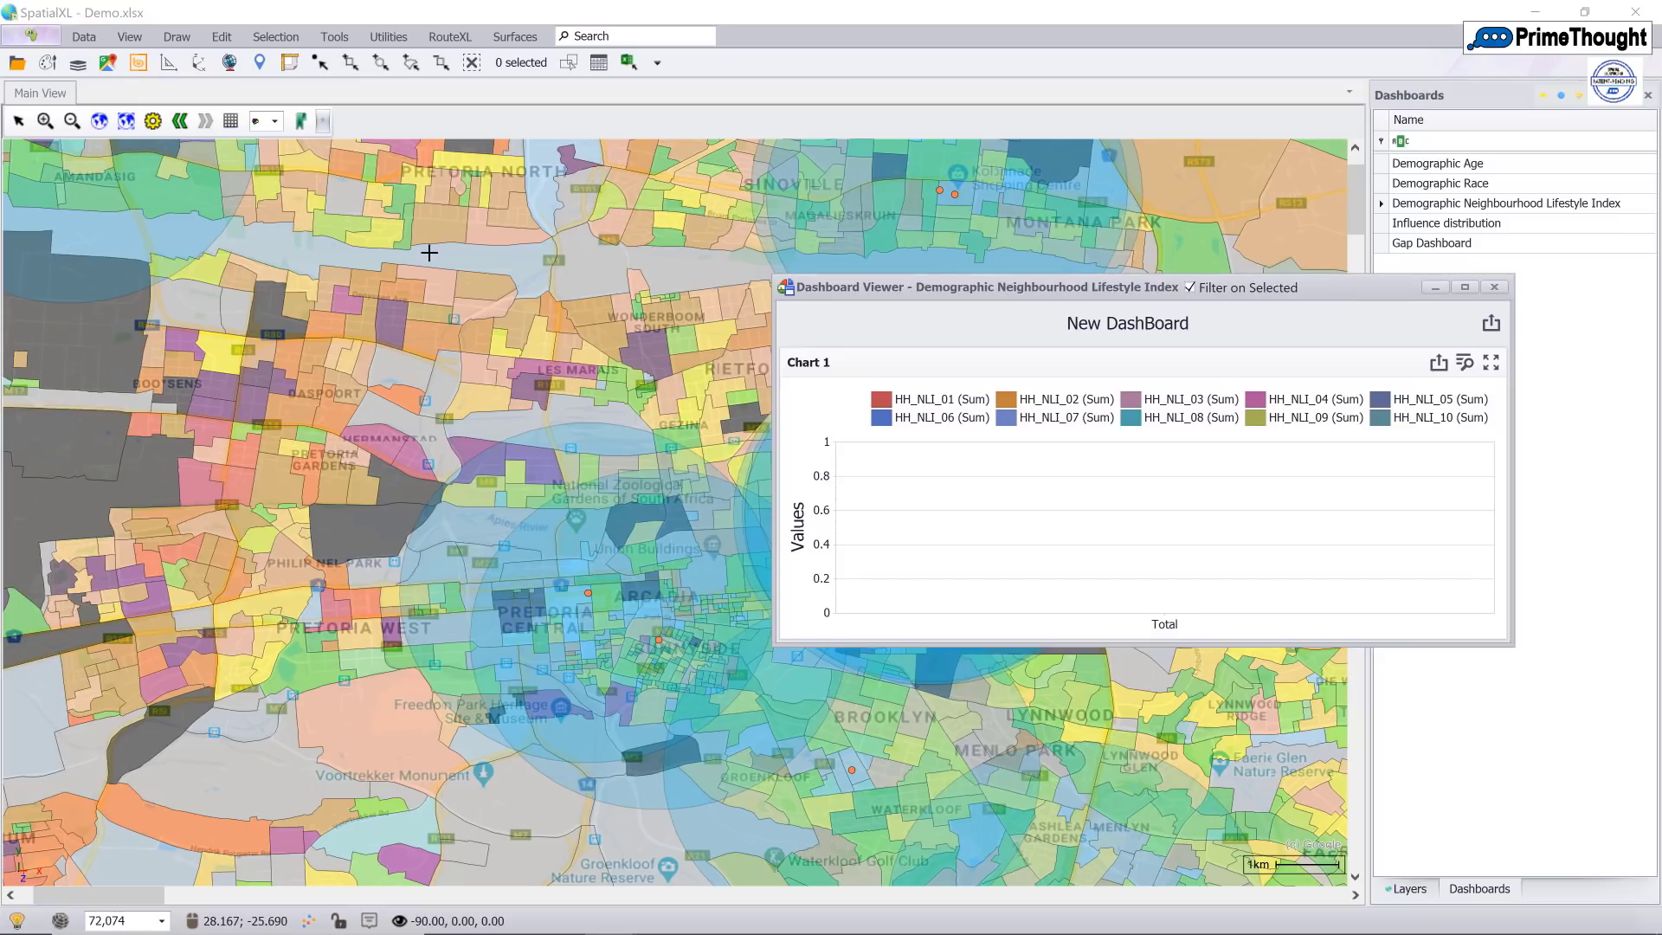
left_click(321, 67)
left_click(454, 295)
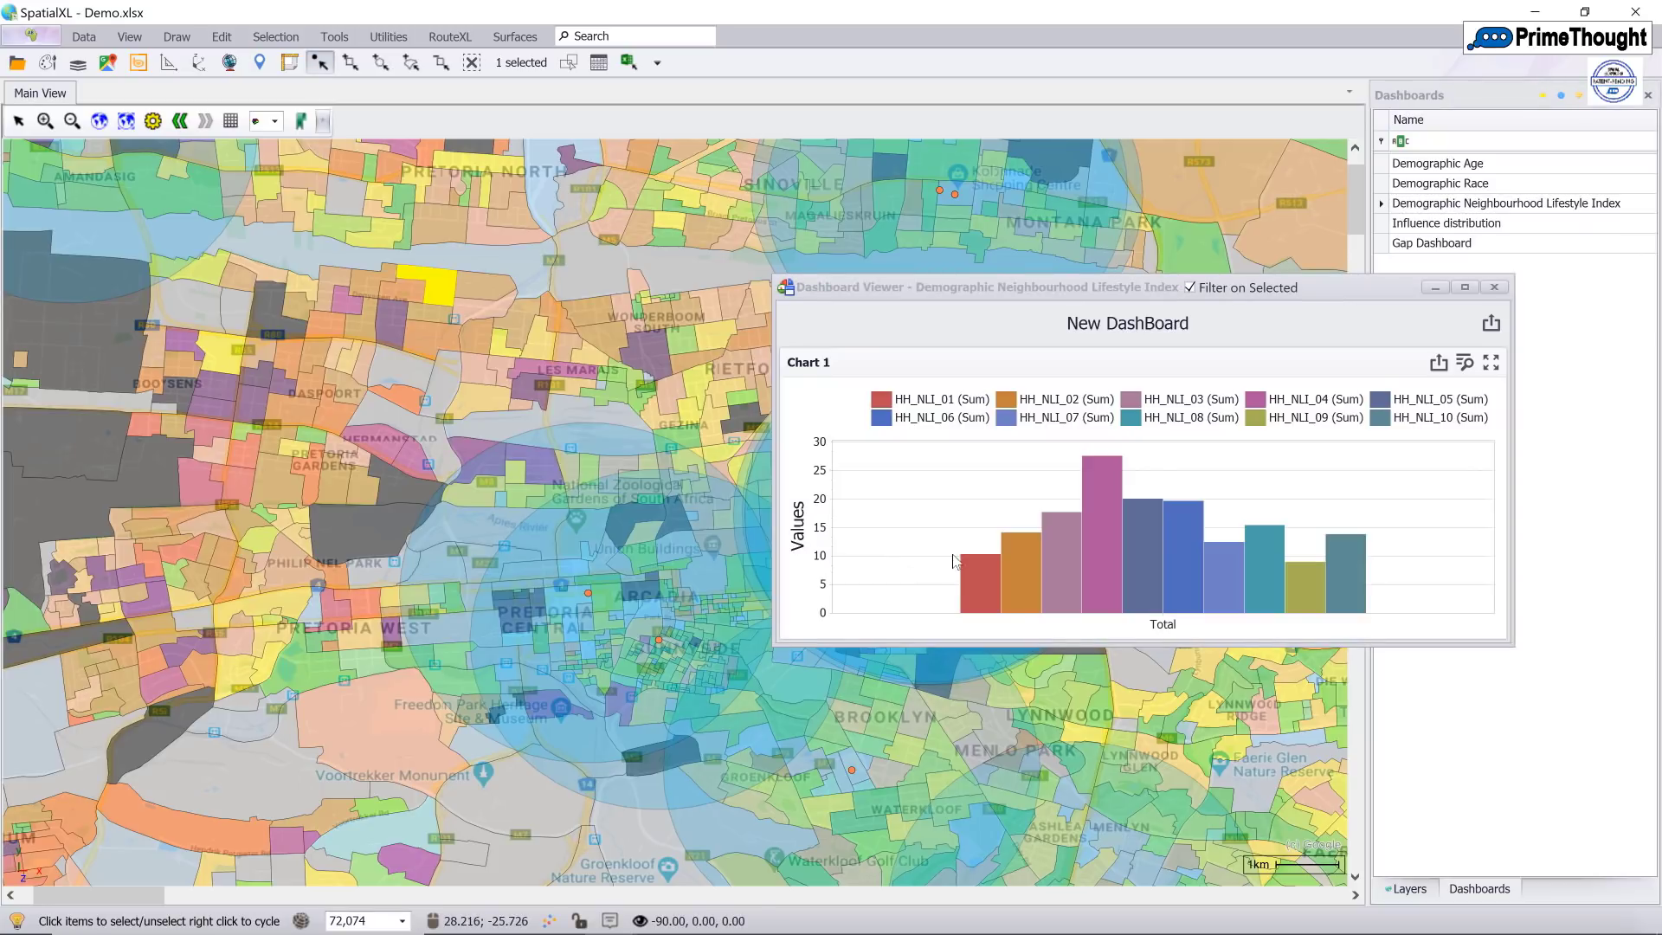
- Clear the map selection, show the 3 minute drive layer of Drive Times, and hide the Own Stores Radius and Demographics layers
mouse_move(998, 558)
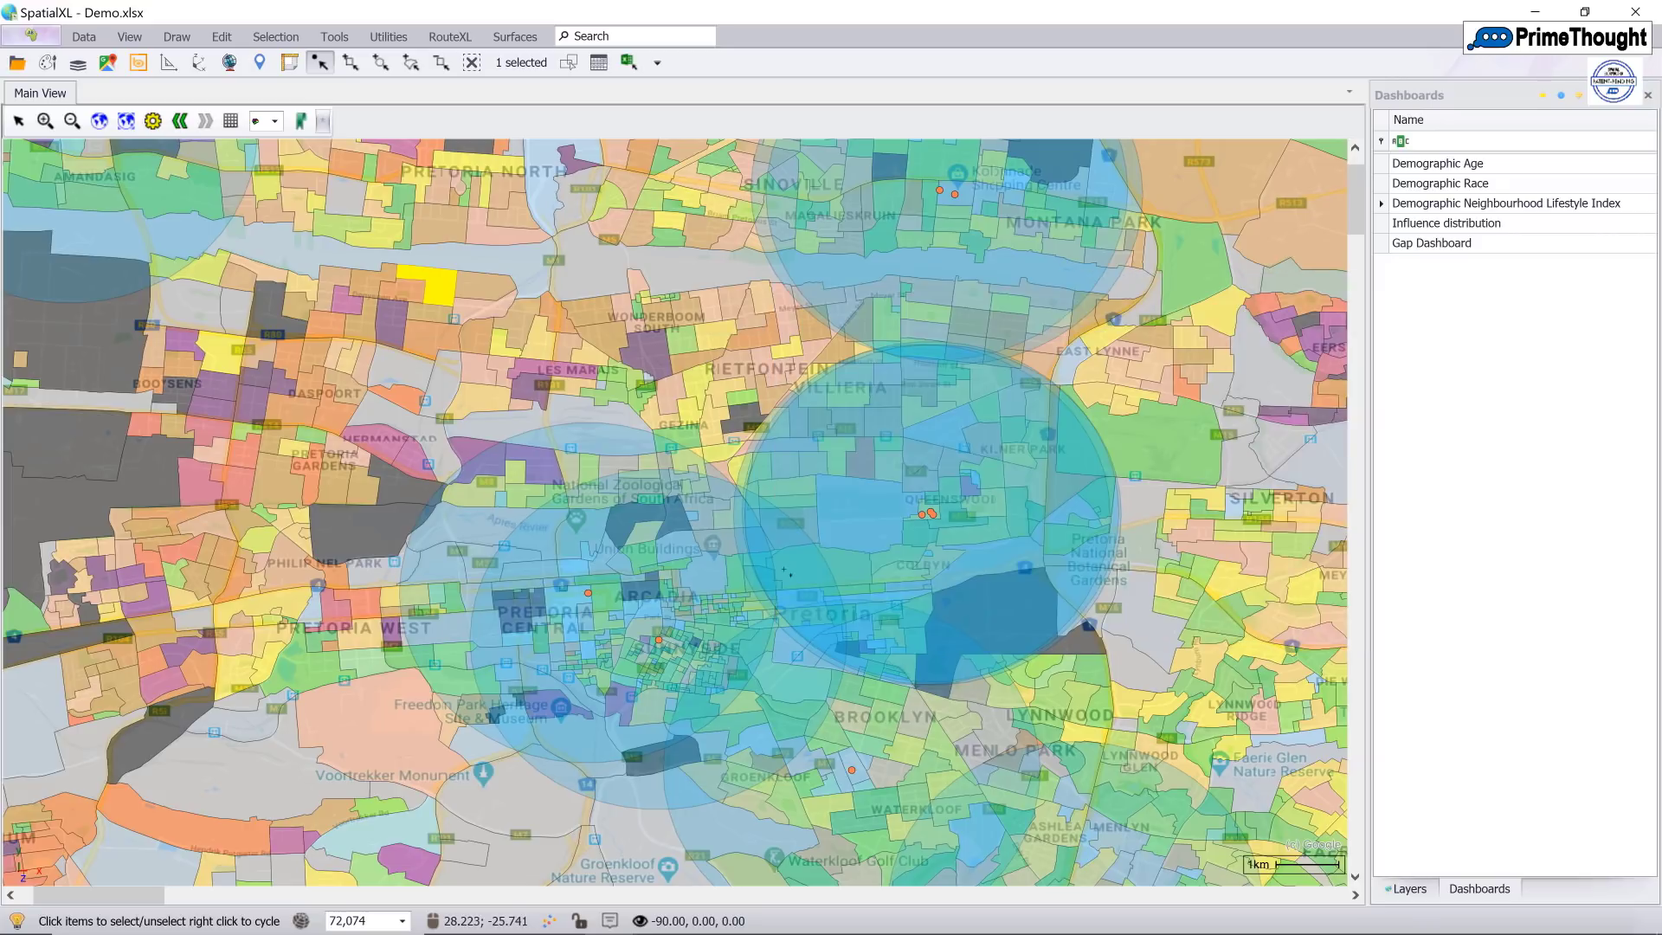
left_click(482, 67)
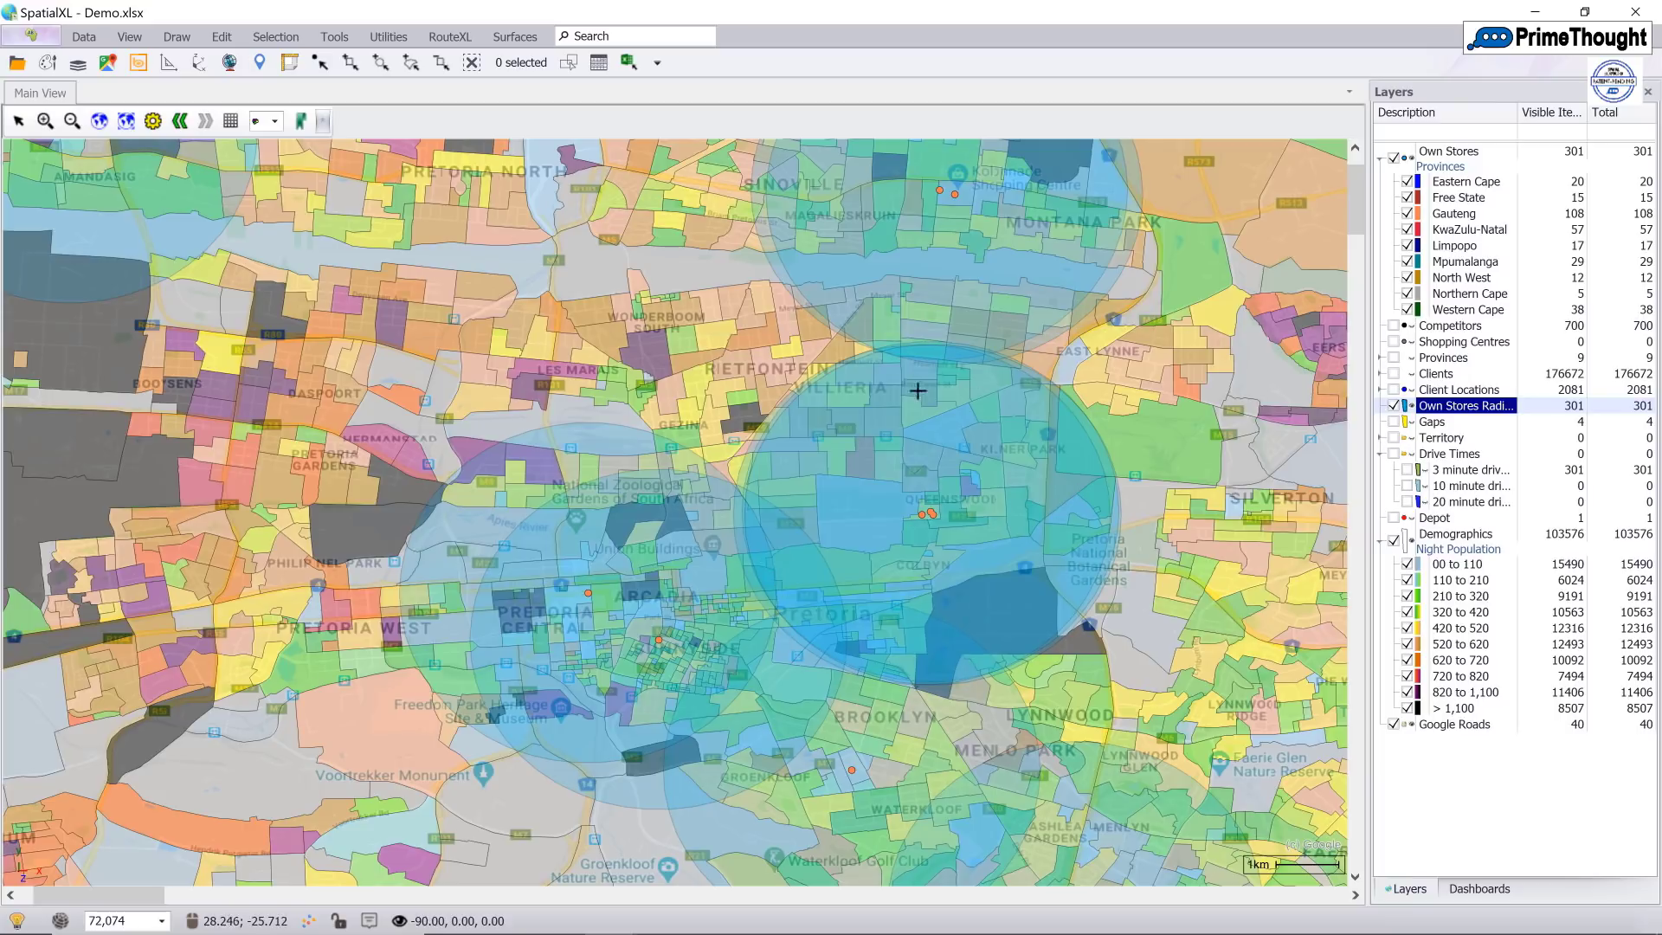
left_click(1392, 455)
left_click(1406, 470)
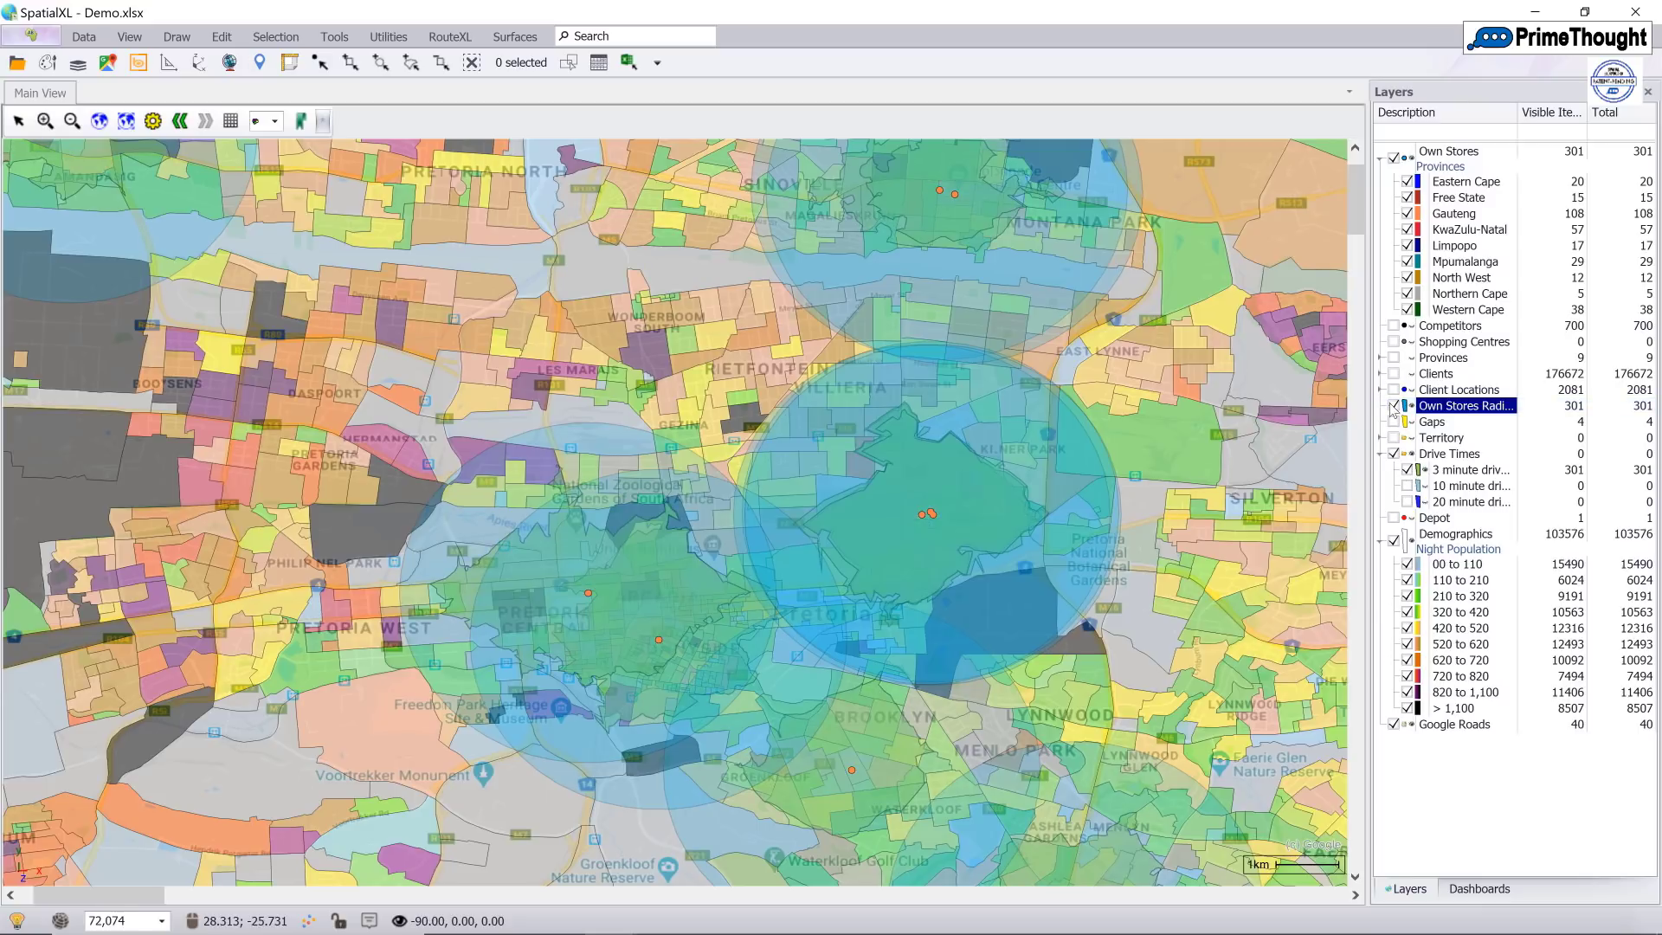
left_click(1393, 406)
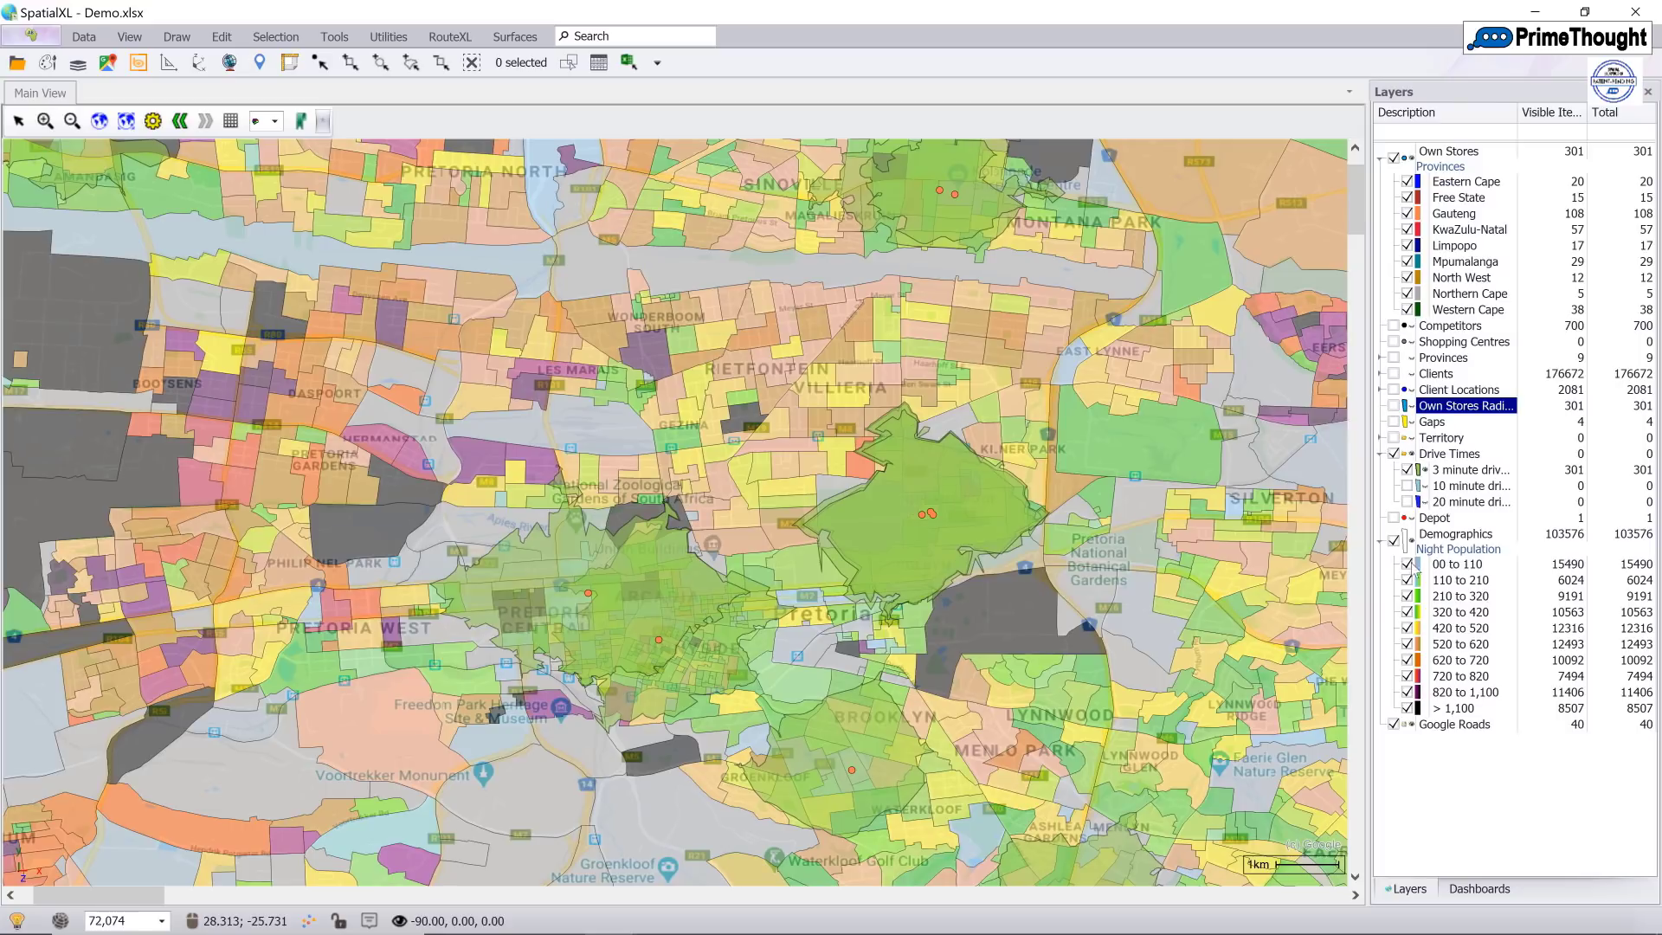
left_click(1393, 541)
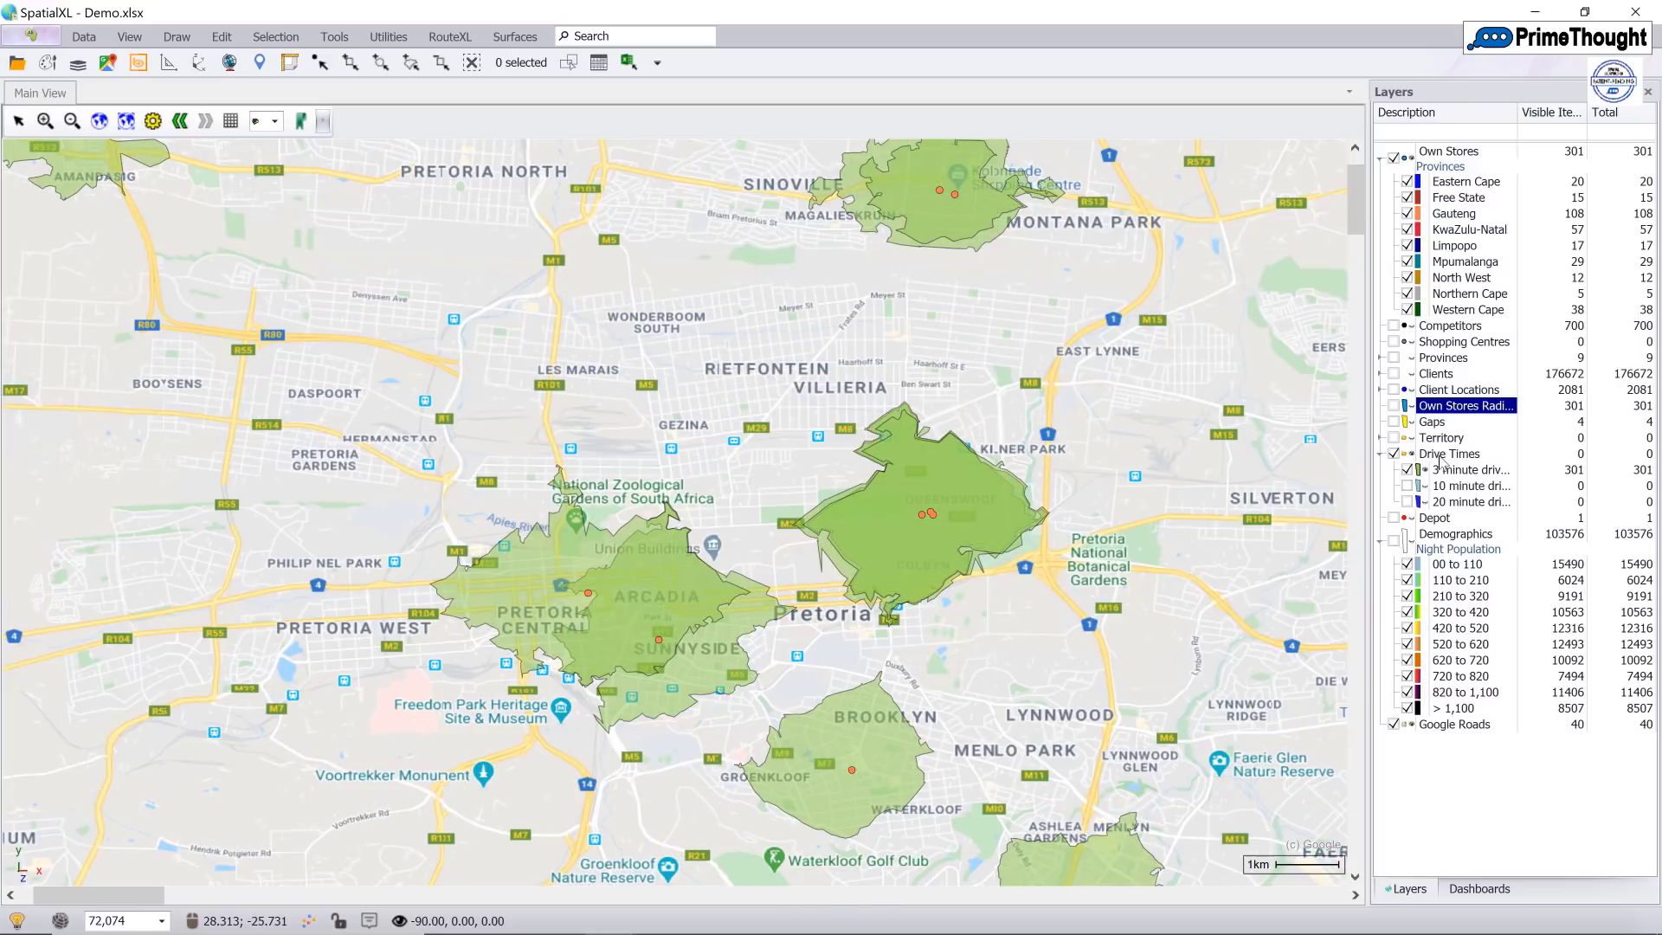
- Theme the 3 minute drive layer by Dominant Lifestyle Index, followed by Household Density per km2
right_click(1440, 456)
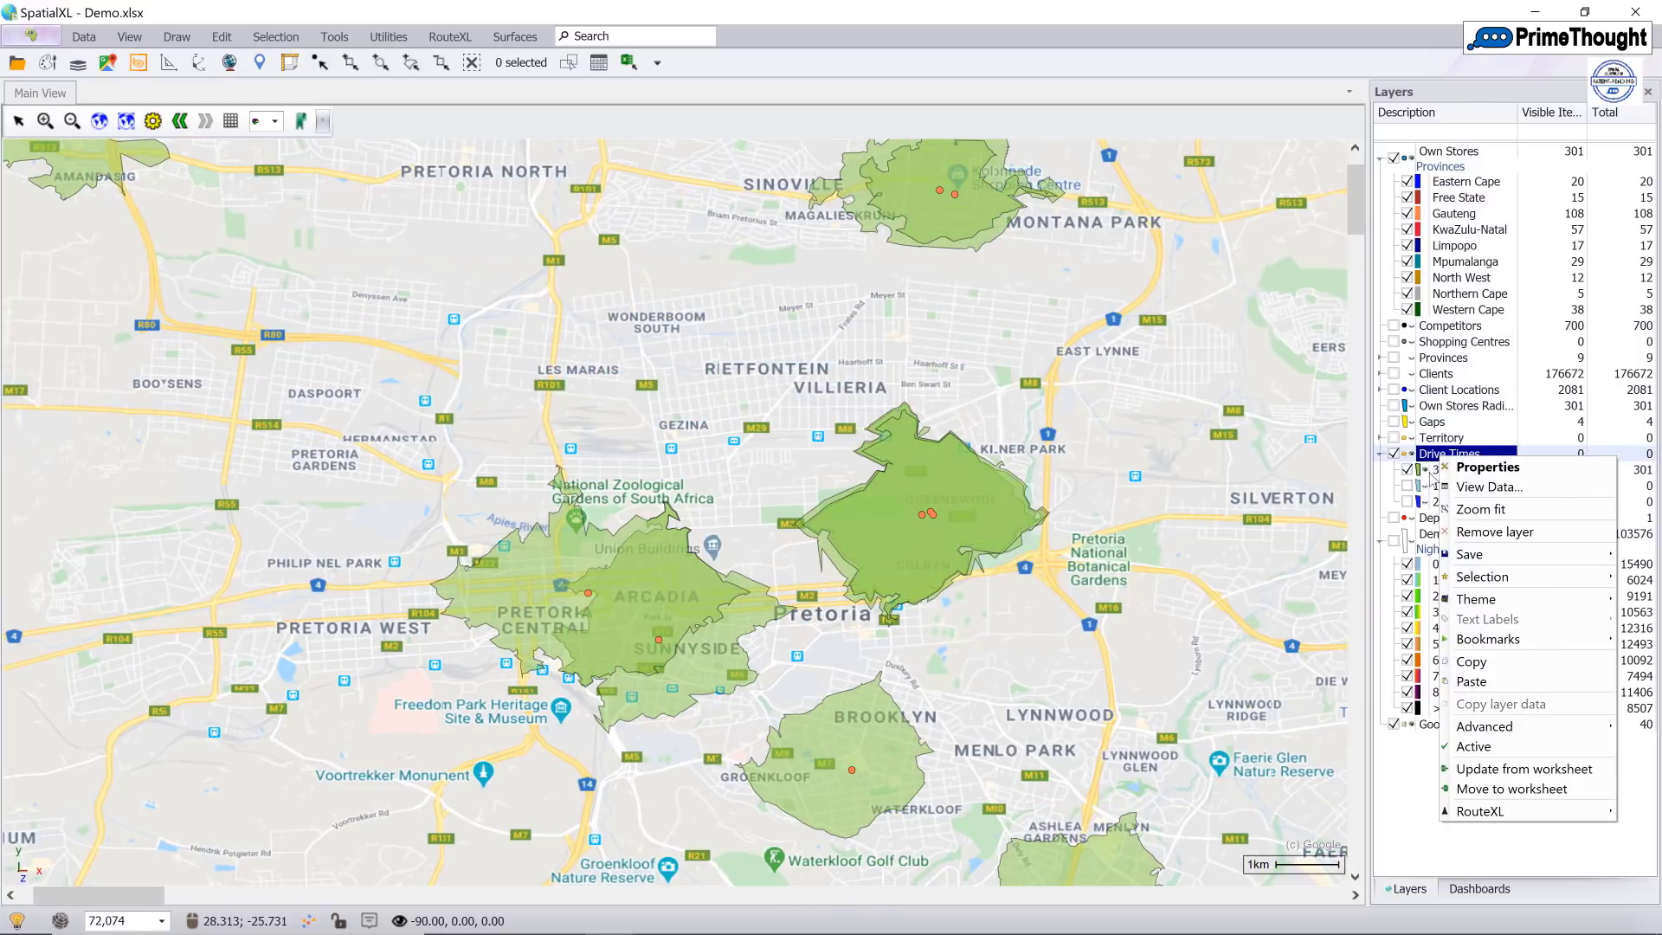
left_click(1433, 473)
right_click(1433, 473)
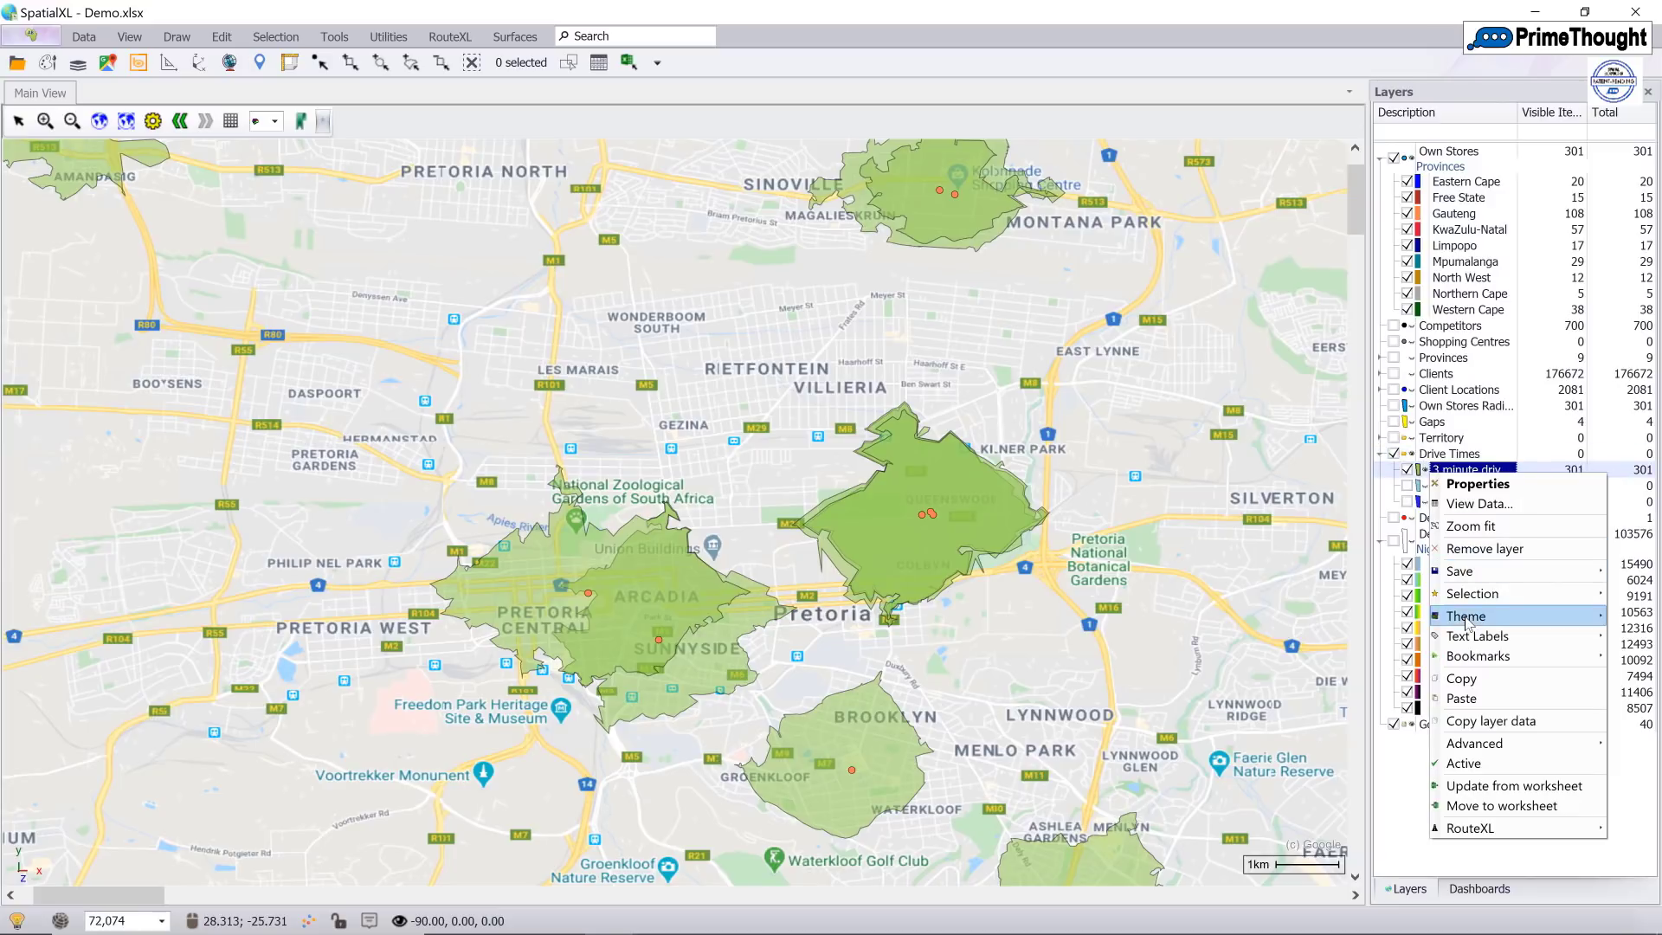
mouse_move(1467, 616)
left_click(1385, 638)
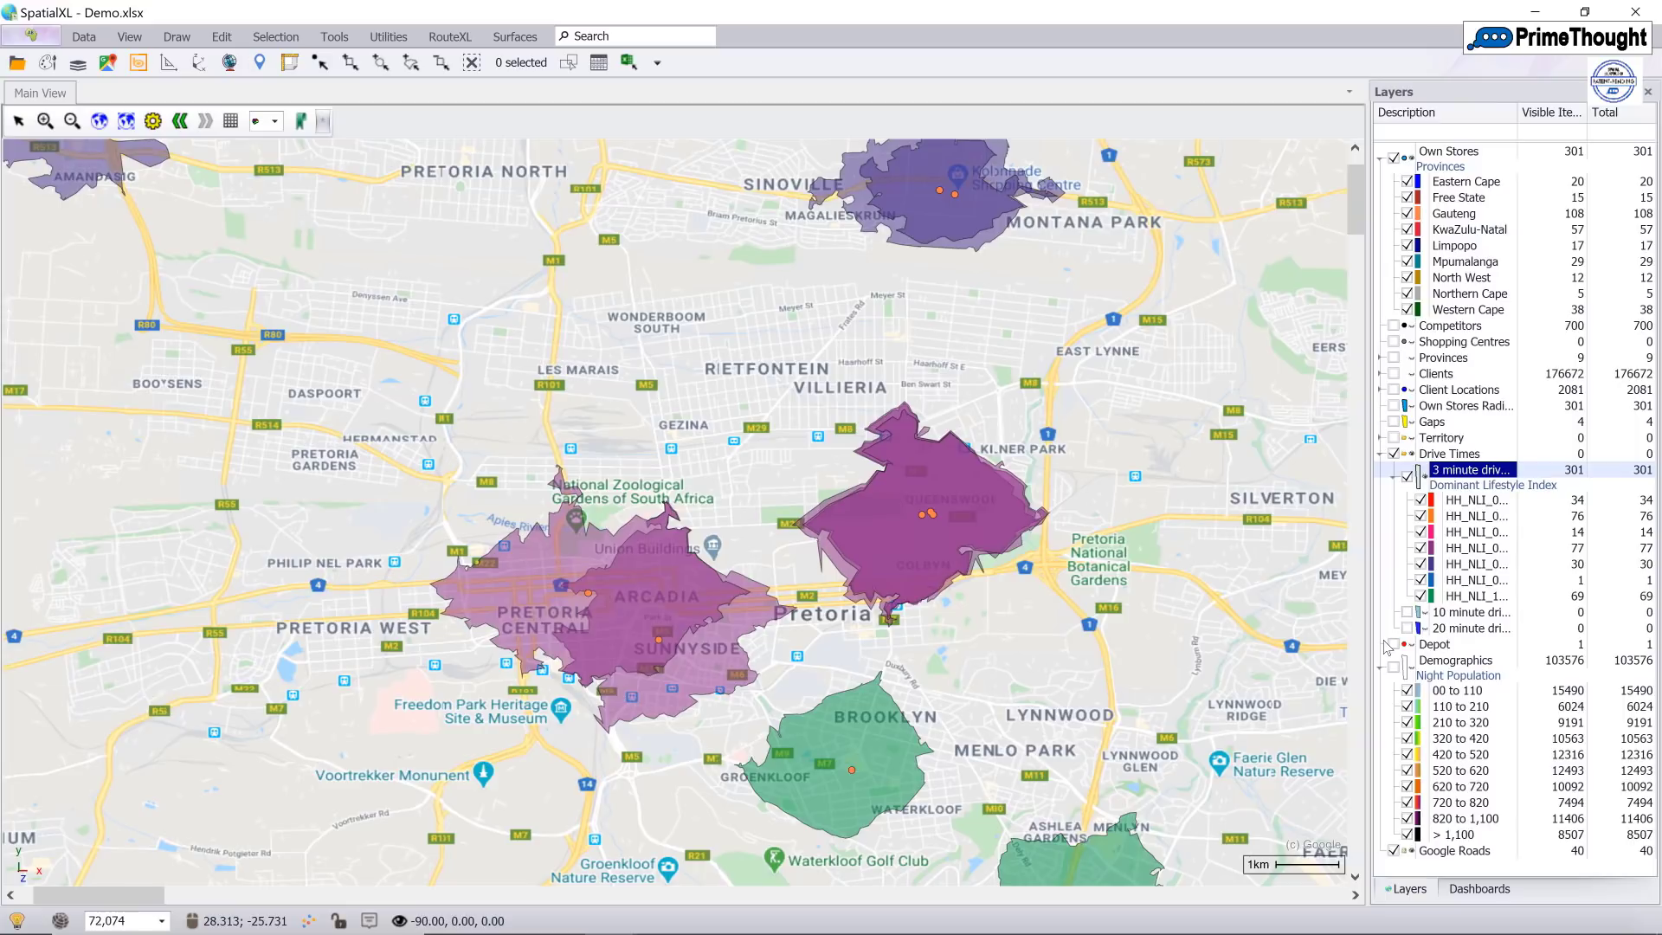
right_click(1473, 481)
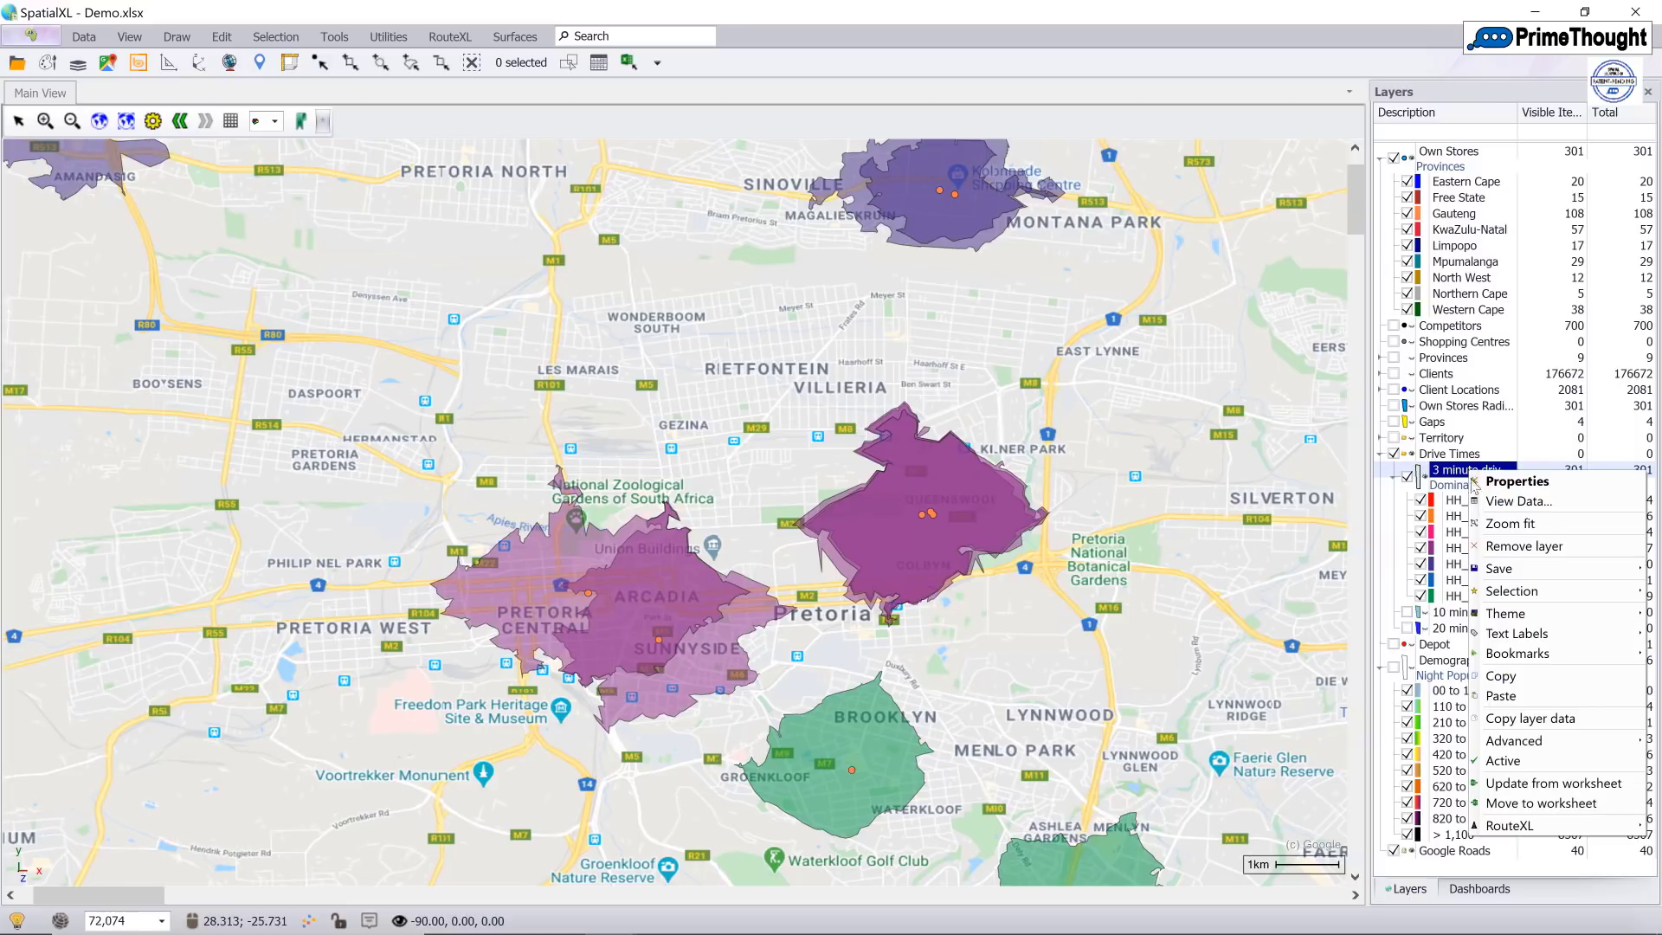
mouse_move(1511, 620)
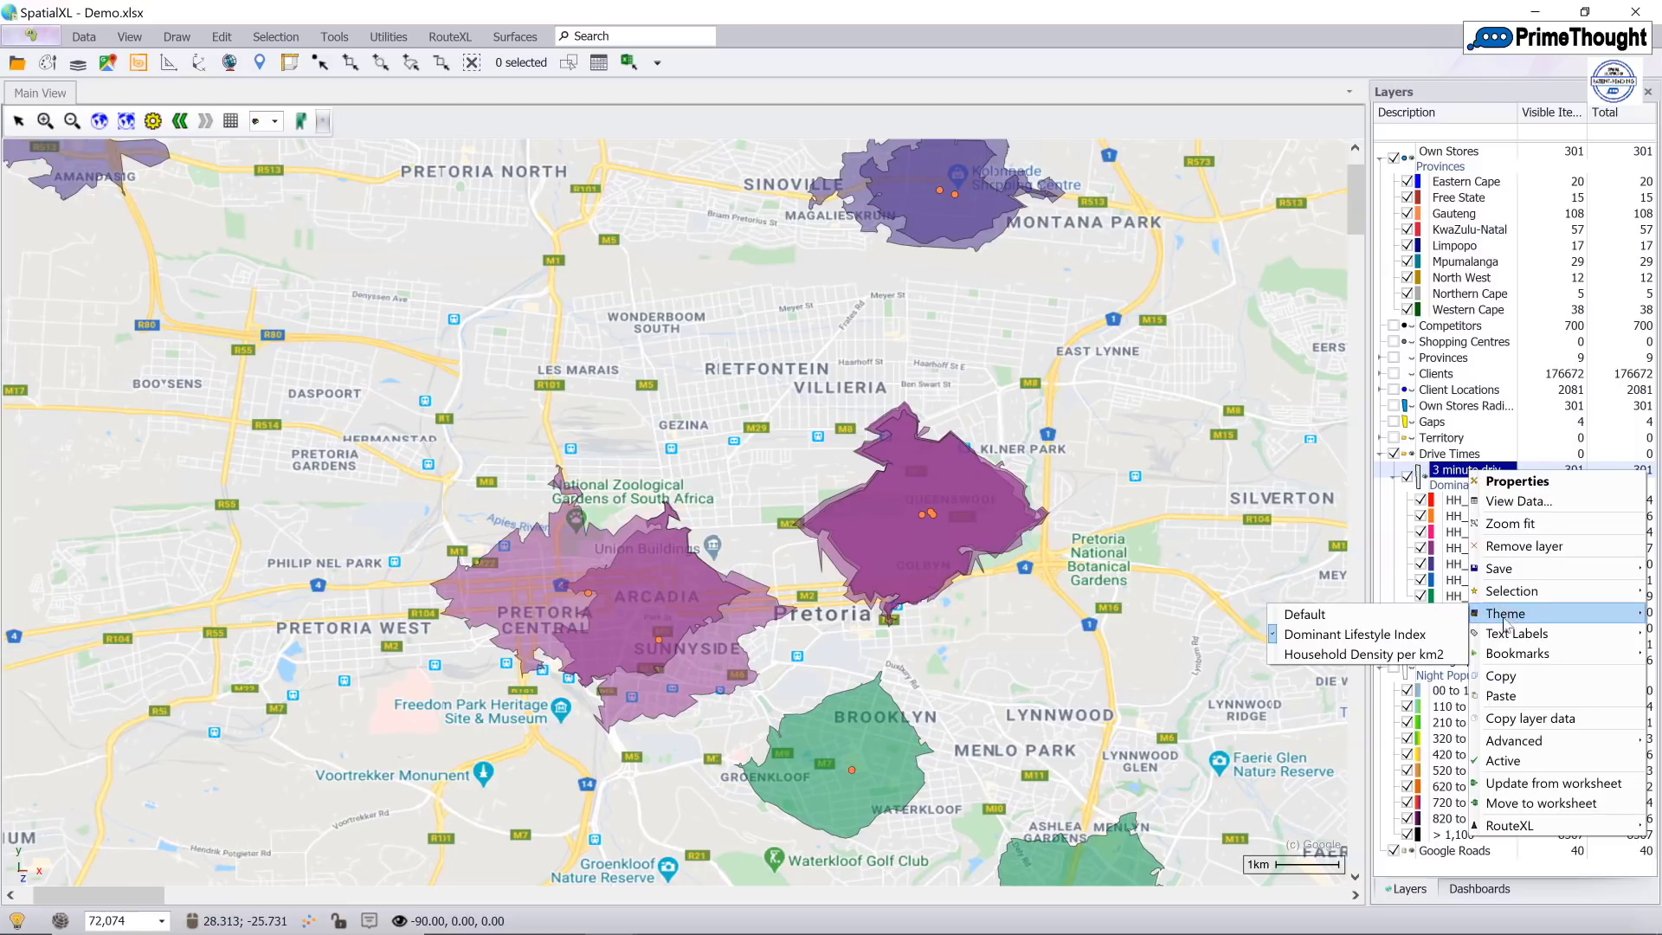
left_click(1421, 656)
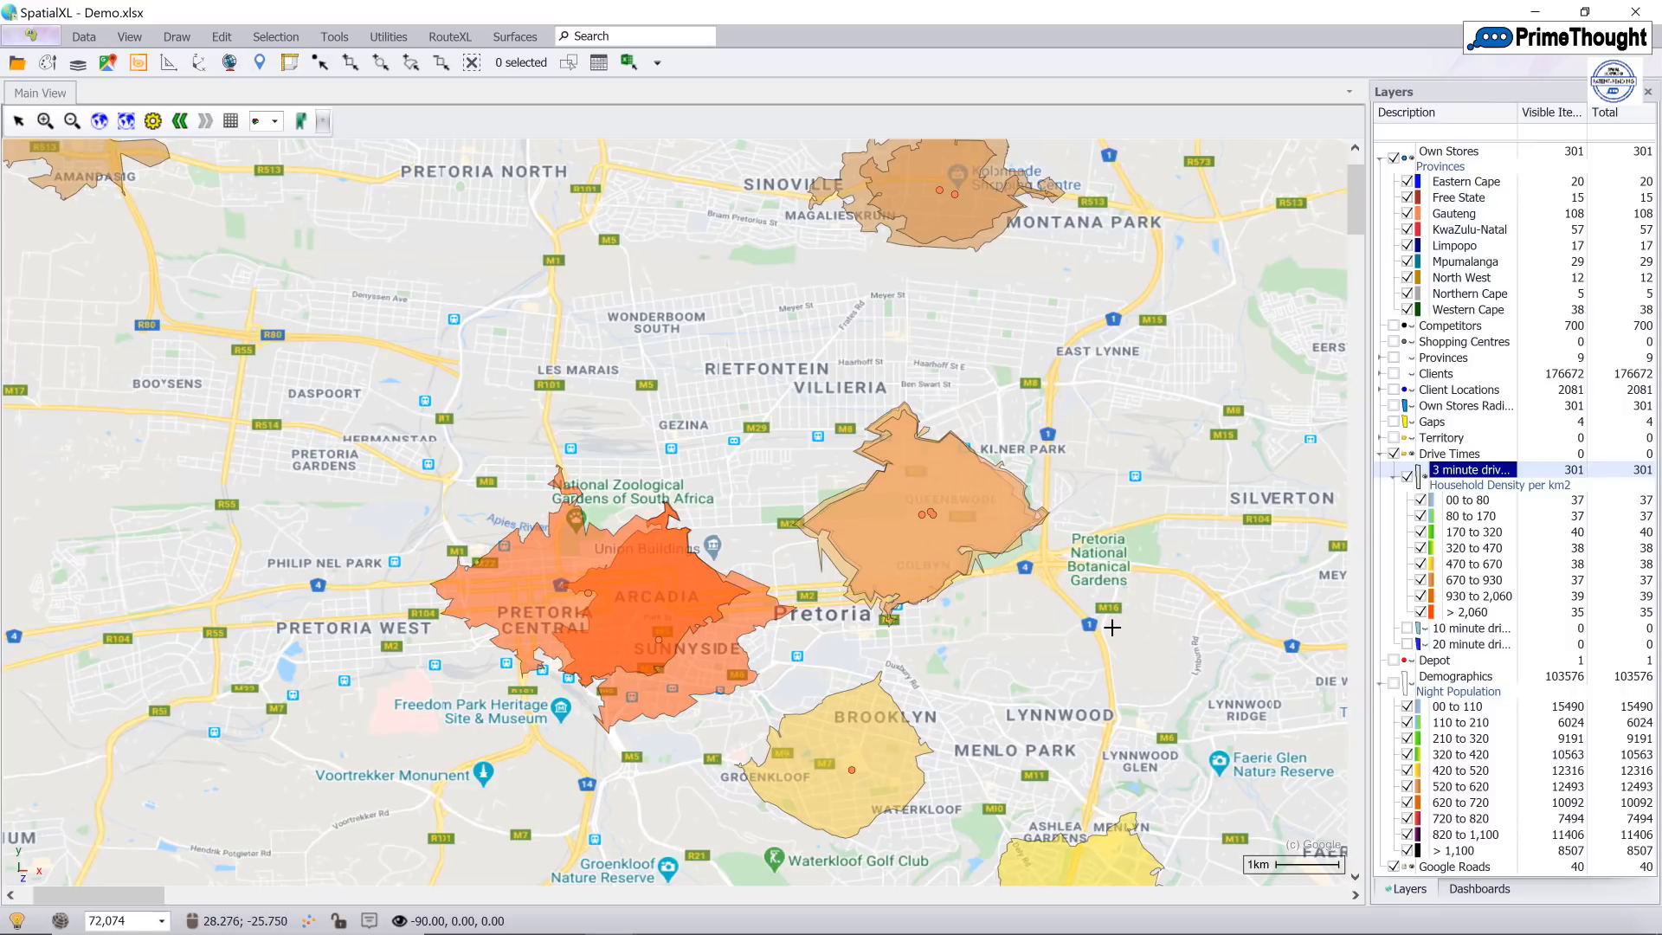
- Open the Influence distribution dashboard, enlarge its window, and turn off Filter on Selected to examine the lifestyle and race distribution of all areas
left_click(1479, 889)
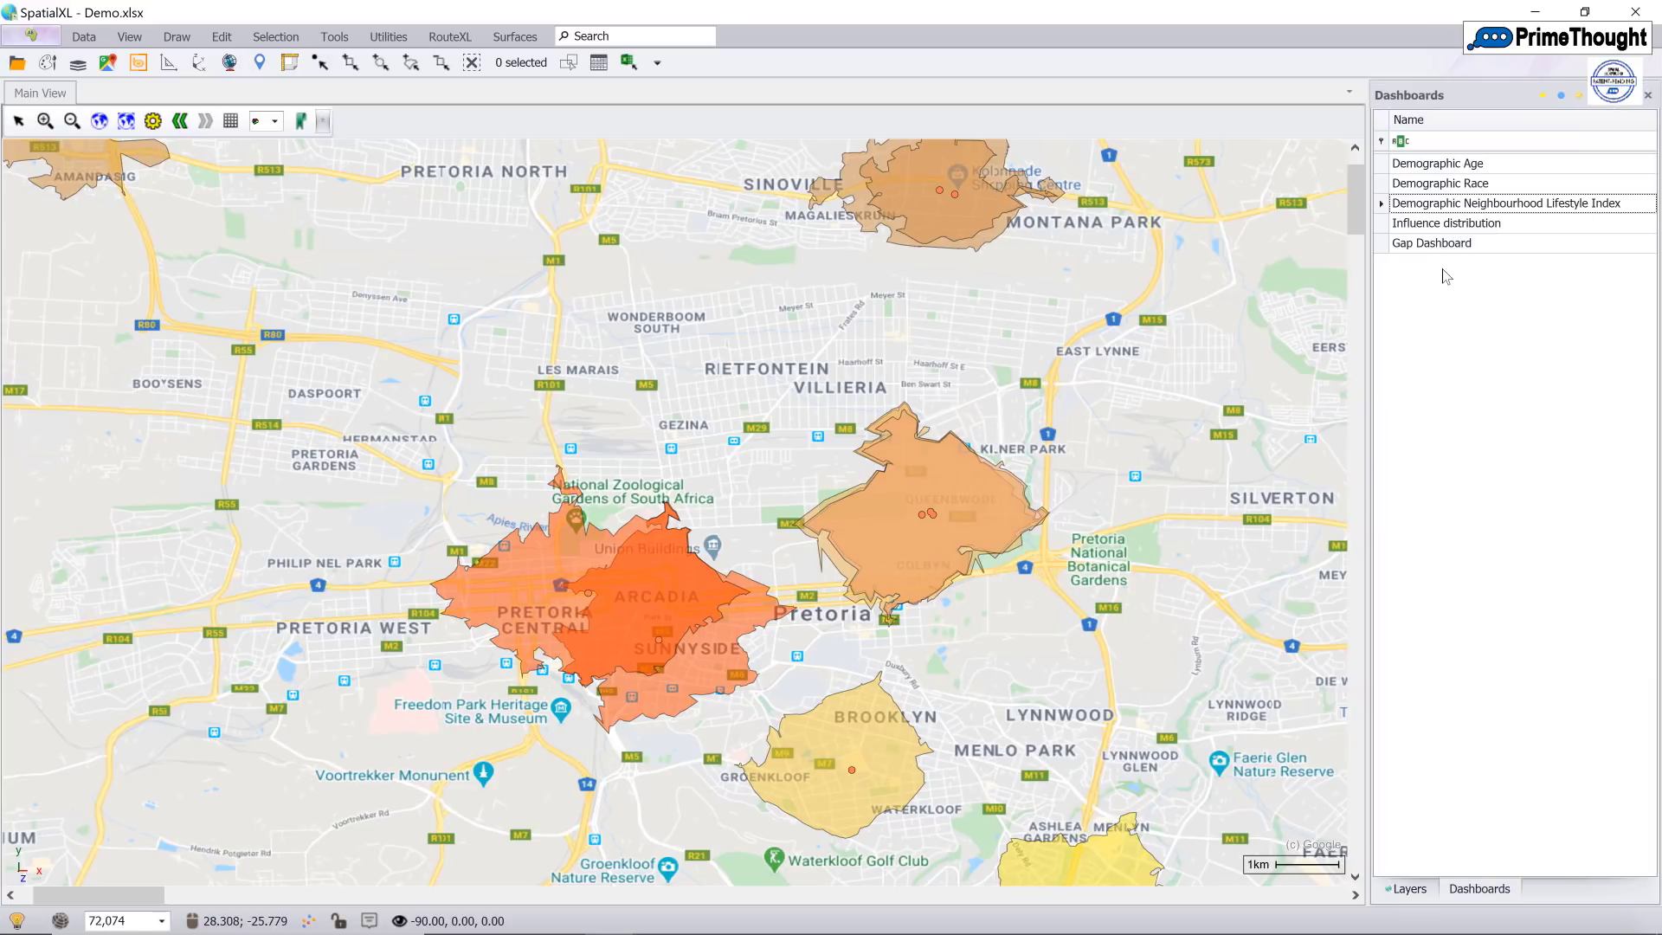
left_click(1383, 227)
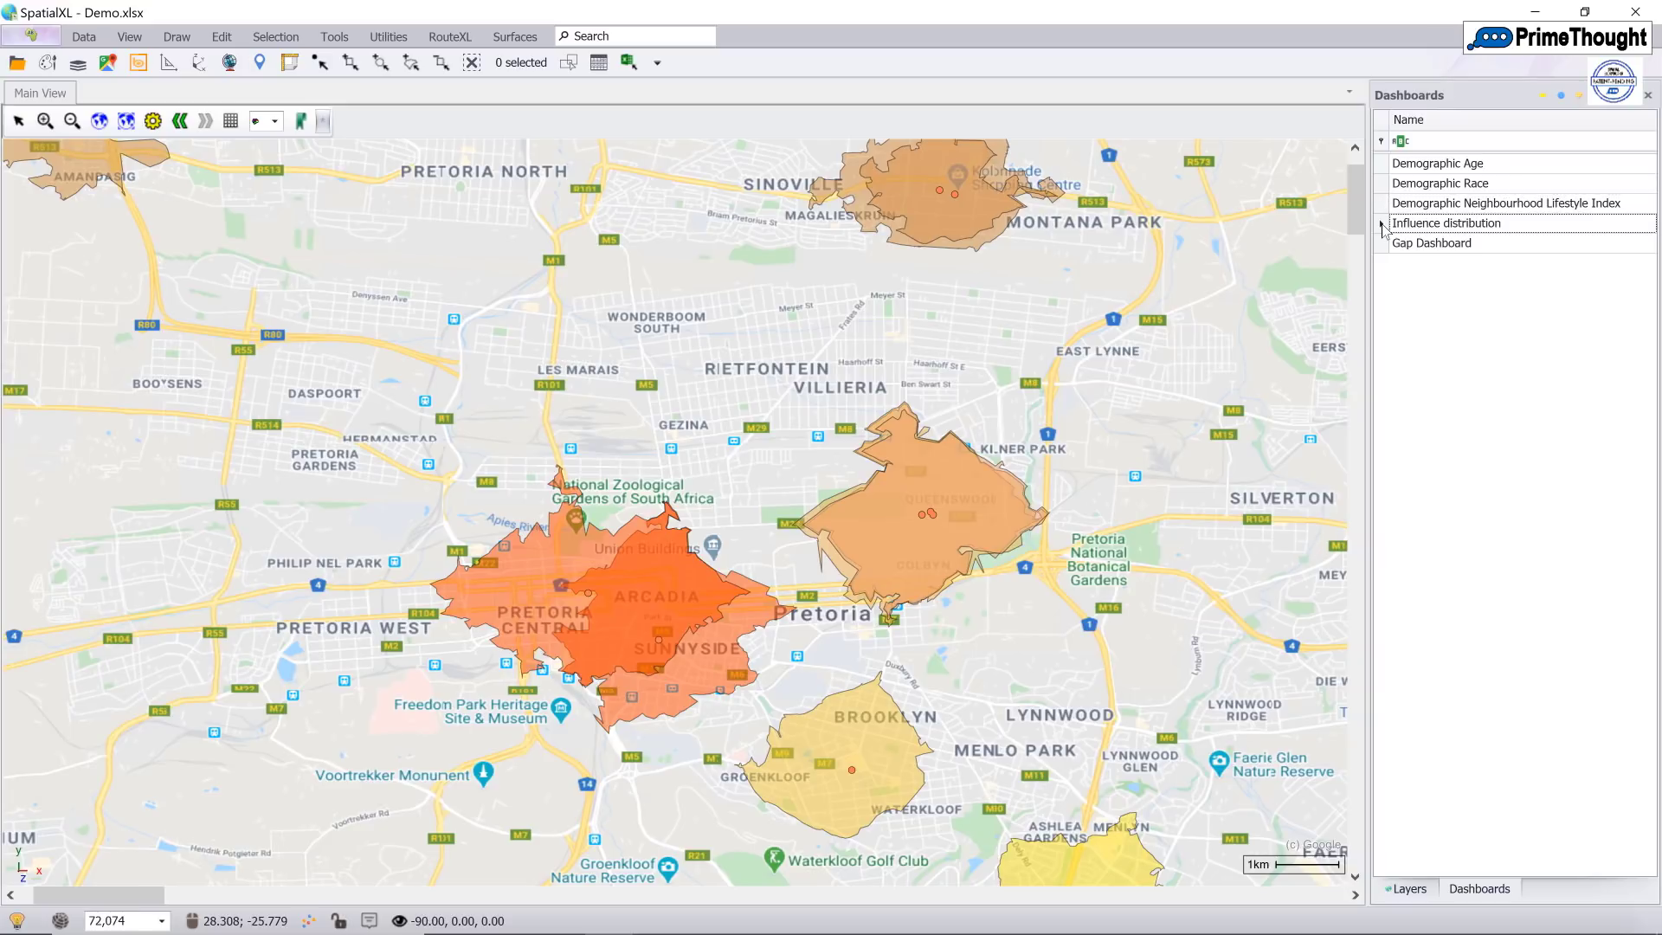
left_click_drag(577, 147, 927, 128)
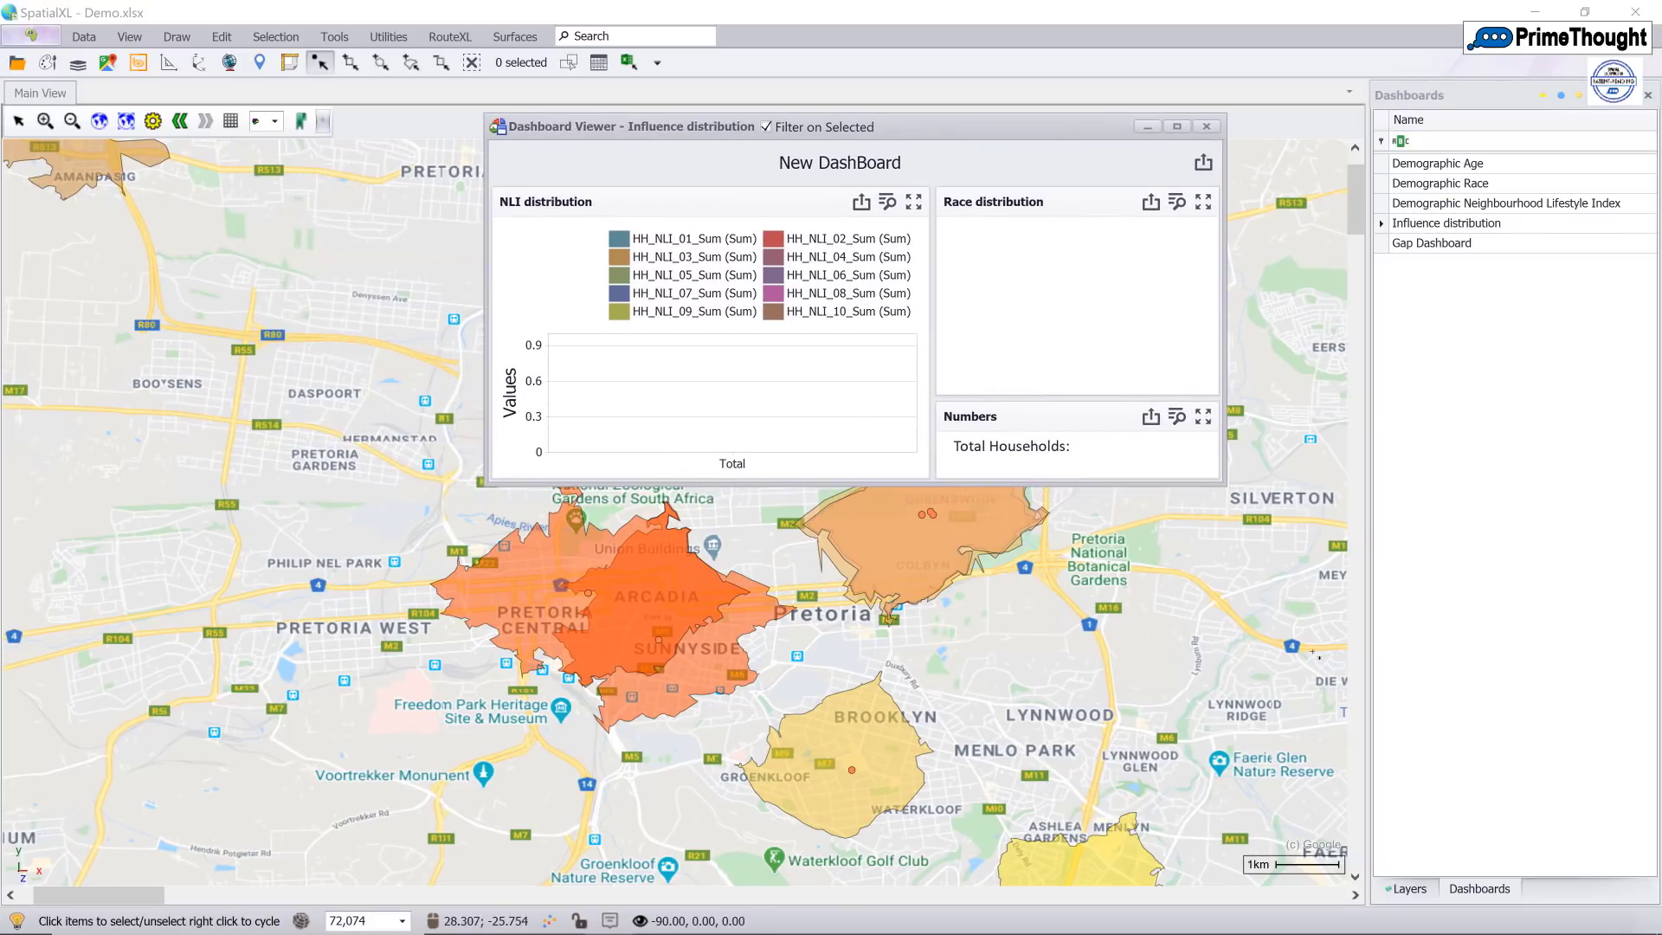
left_click(1222, 490)
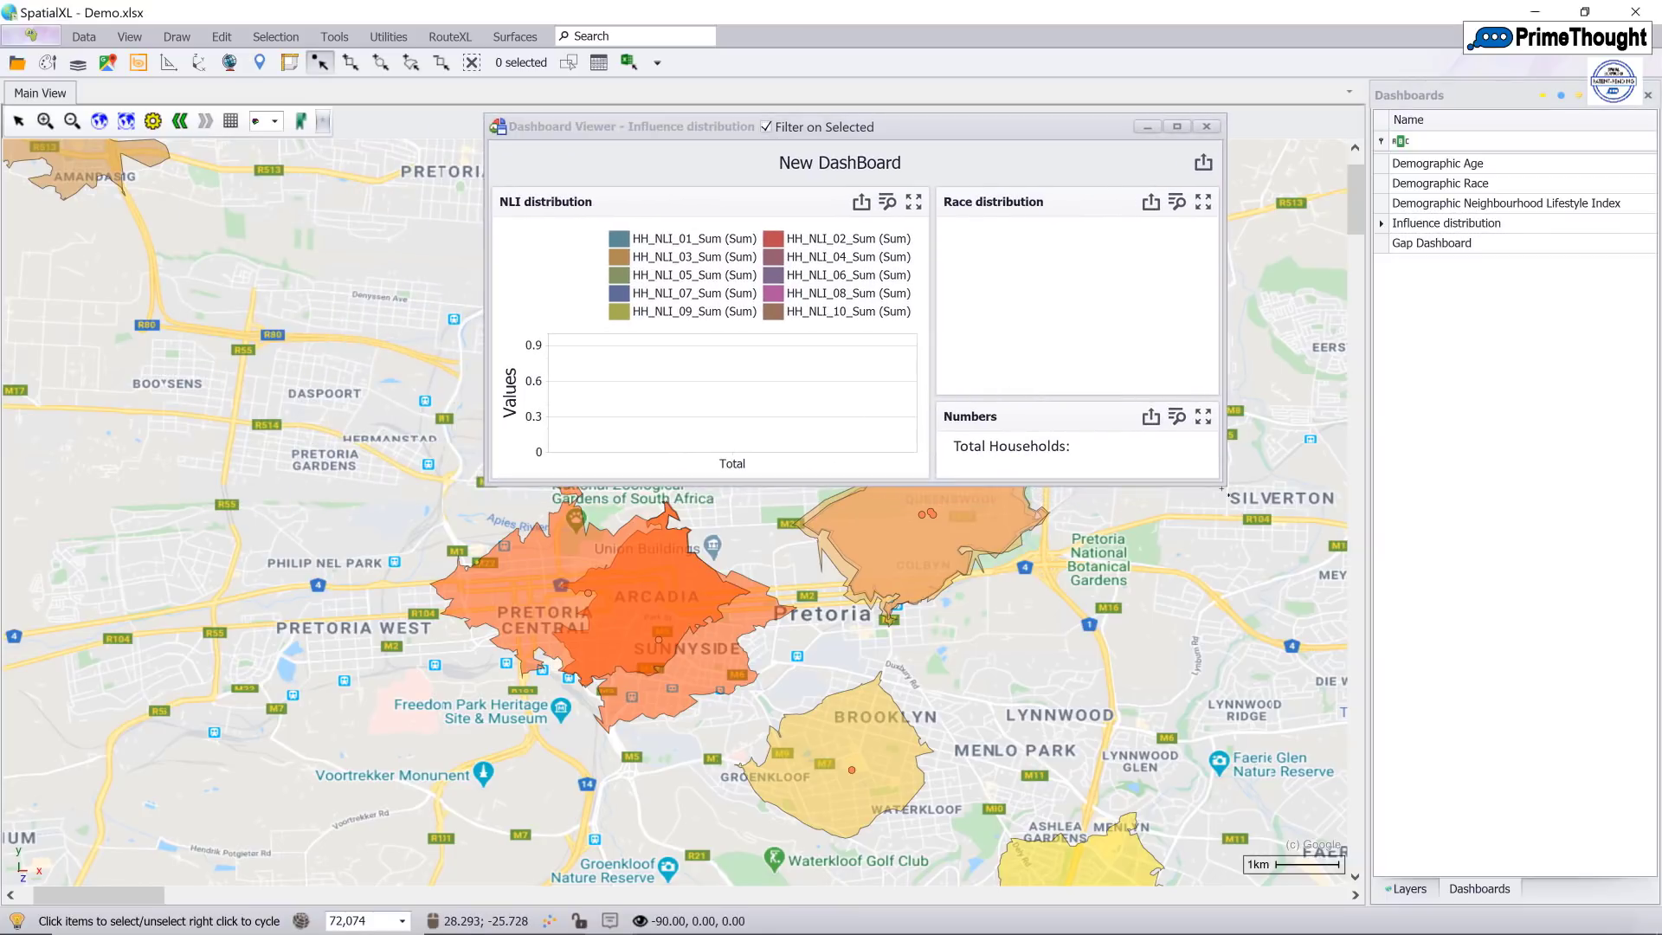
left_click_drag(1219, 485, 1493, 461)
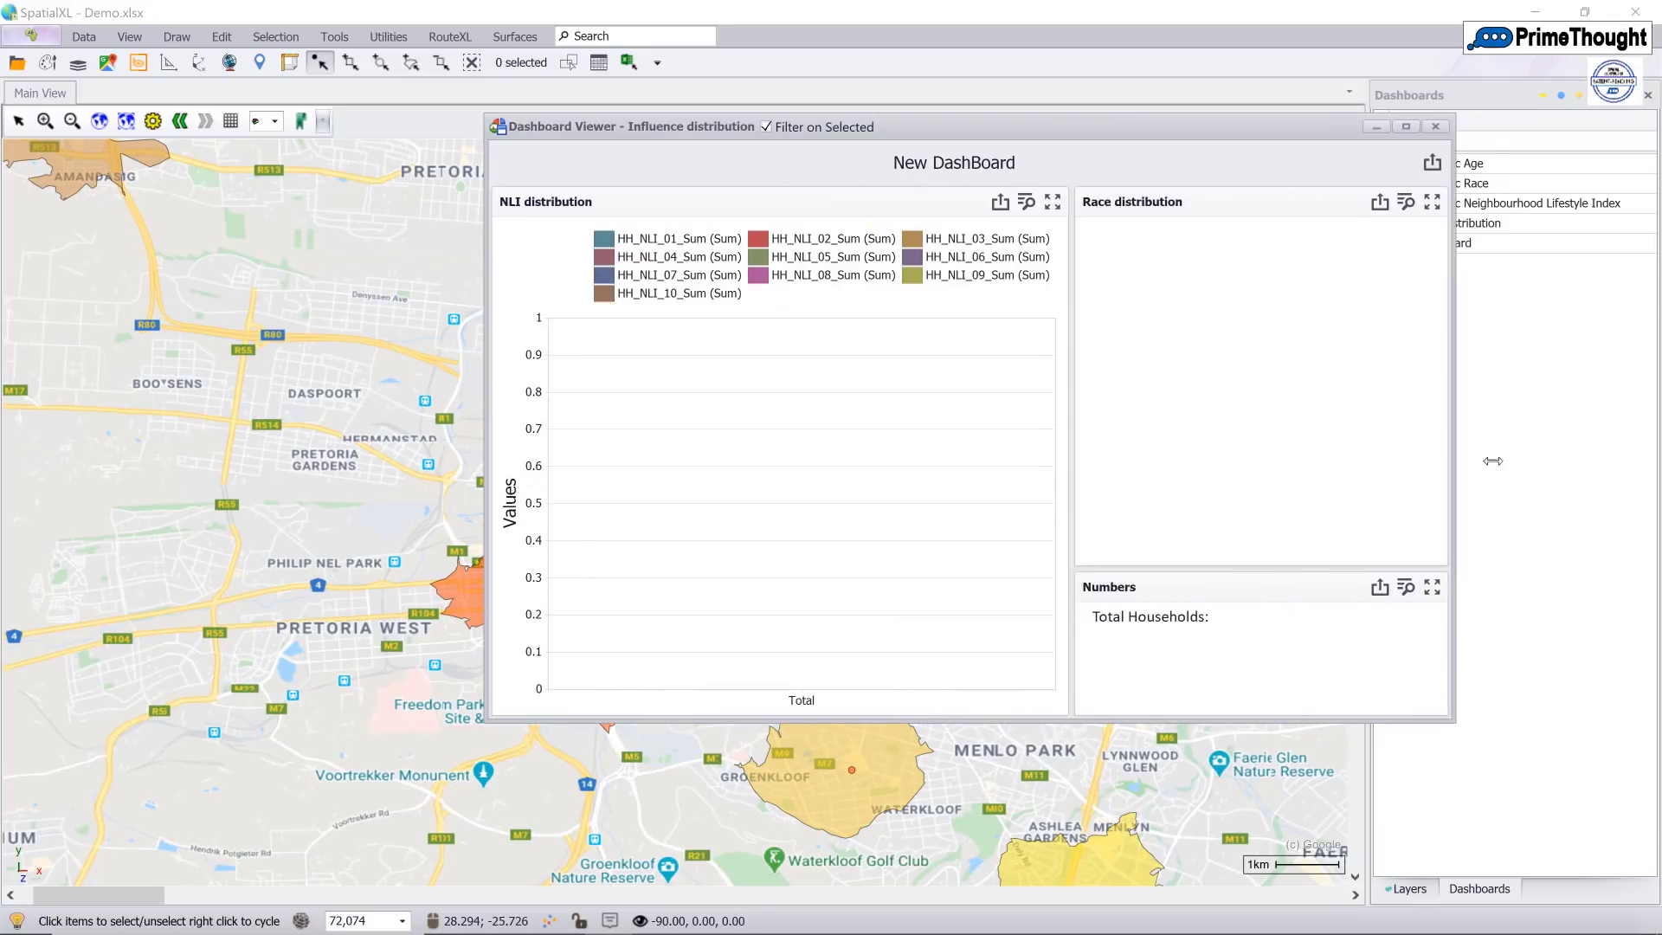
left_click(765, 128)
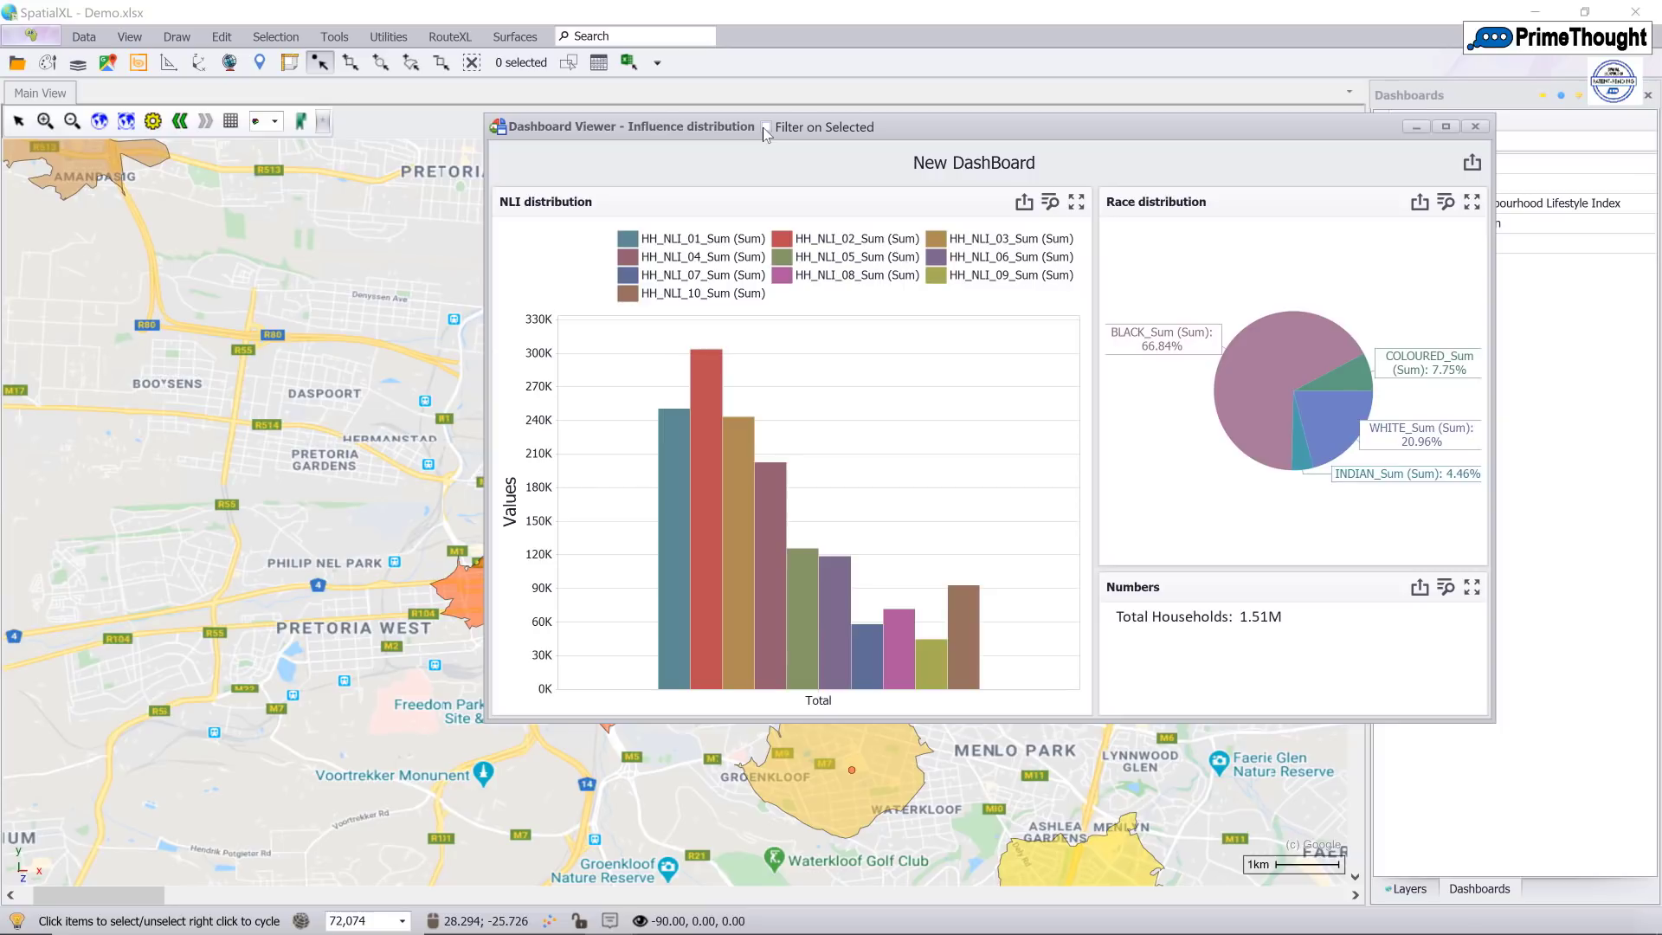
mouse_move(642, 445)
mouse_move(1172, 346)
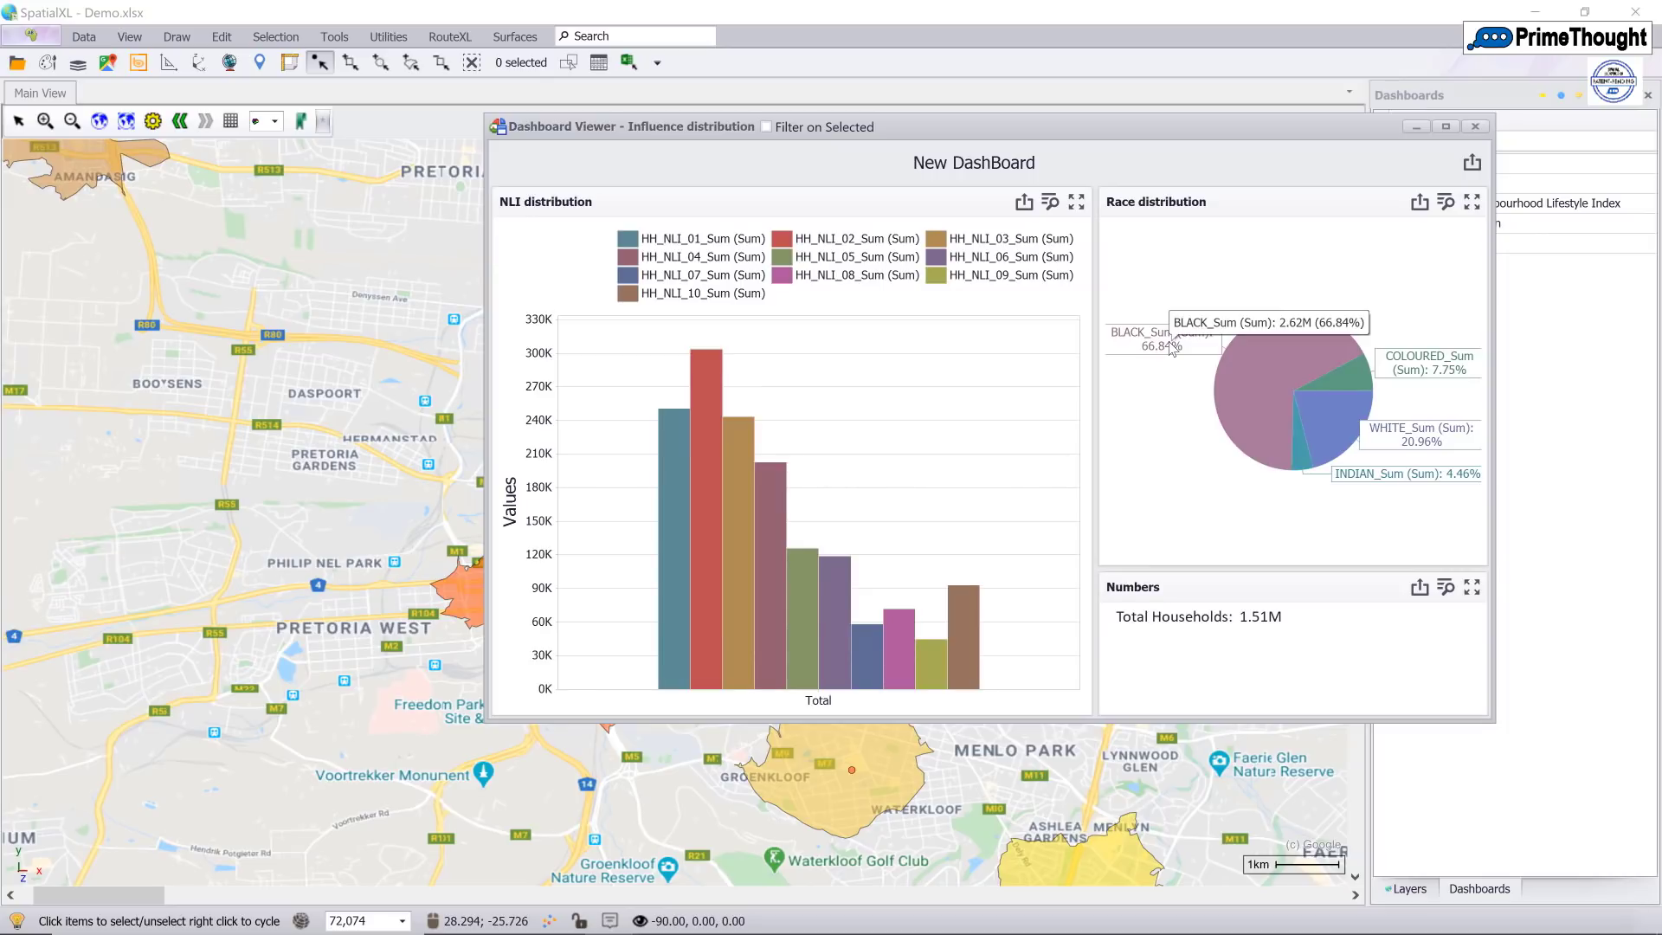
mouse_move(725, 366)
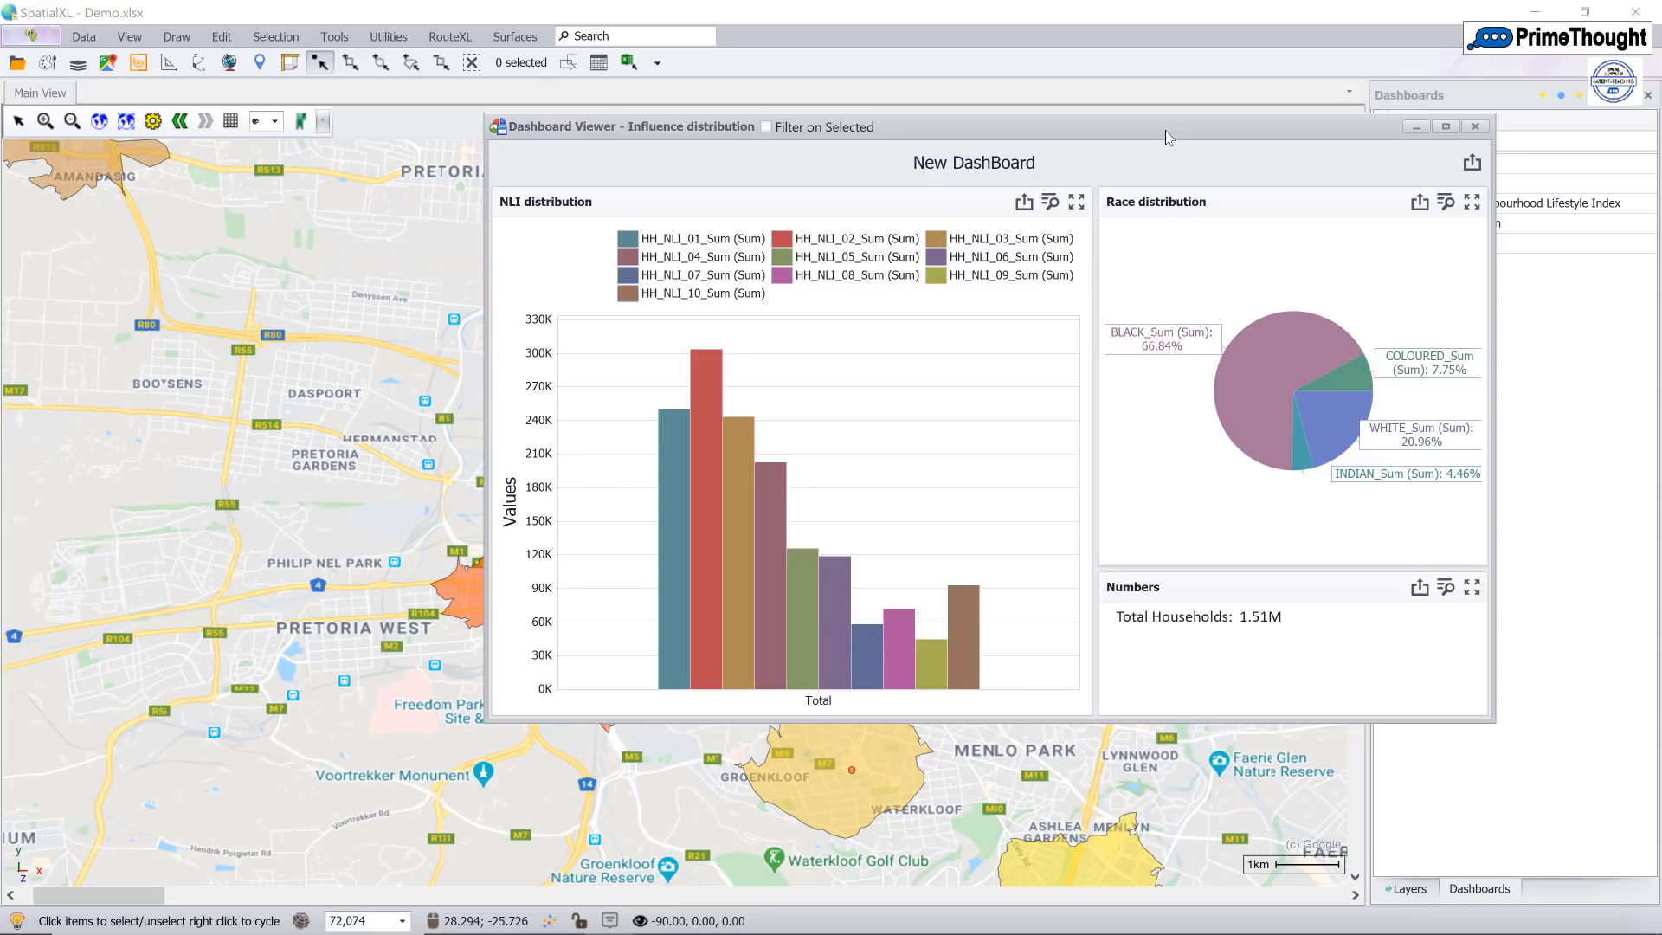
- Uncover the map beside the dashboard, re-enable Filter on Selected, and chart the two overlapping drive-time areas around Pretoria Central and Sunnyside
left_click_drag(1165, 130, 1482, 200)
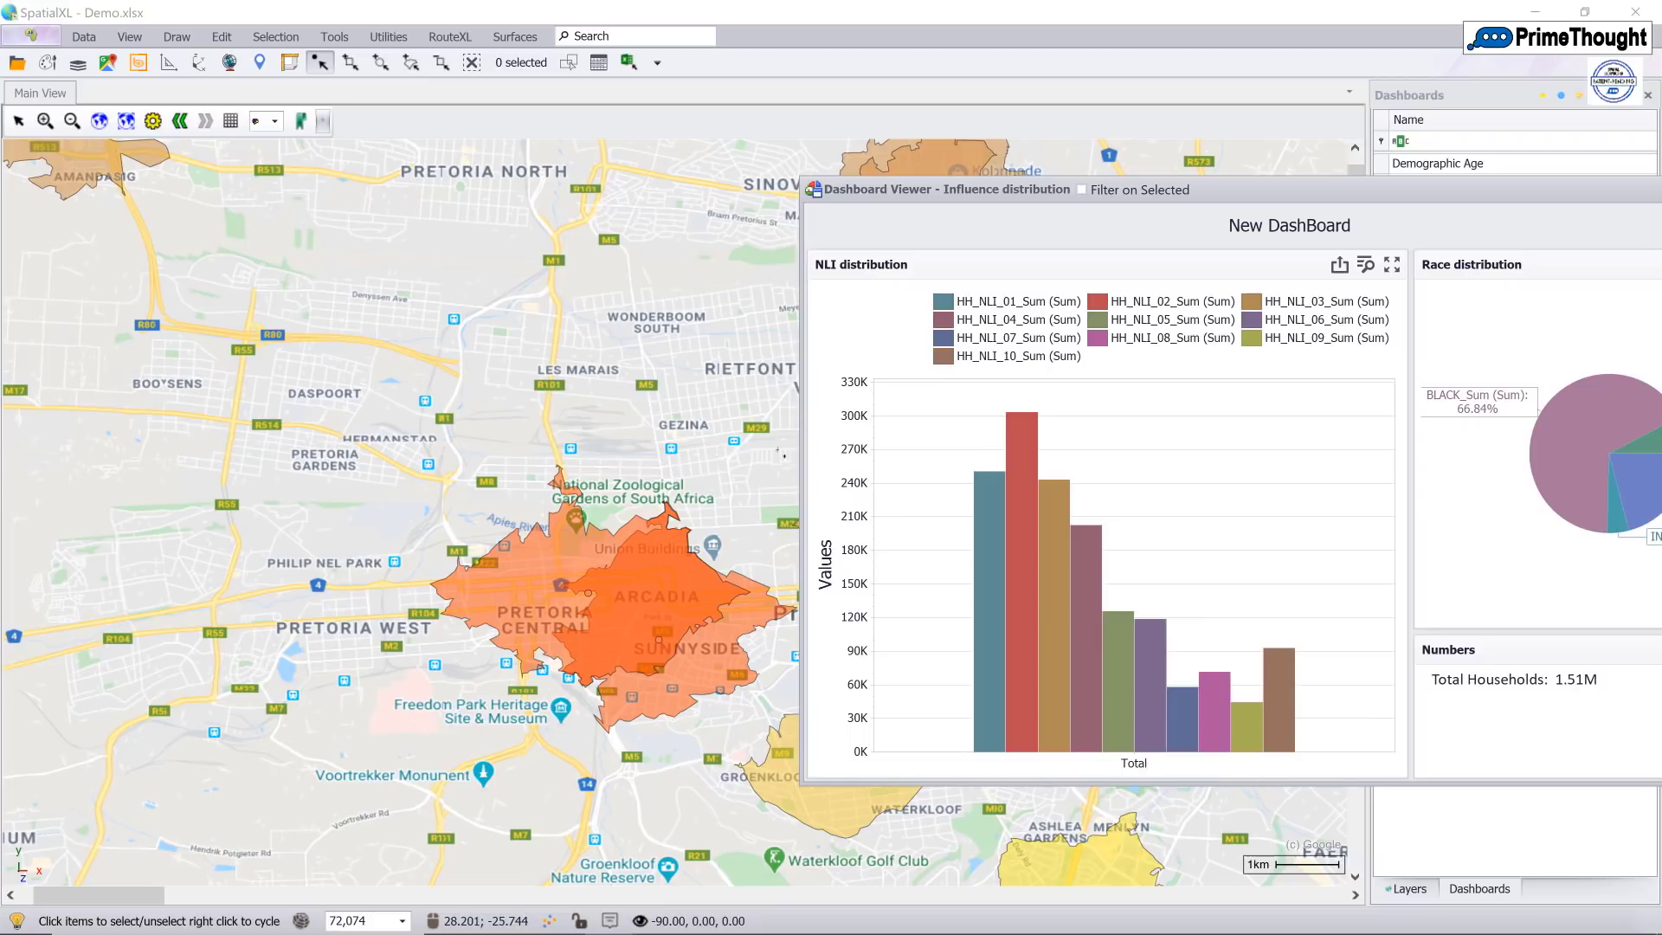
left_click(1082, 189)
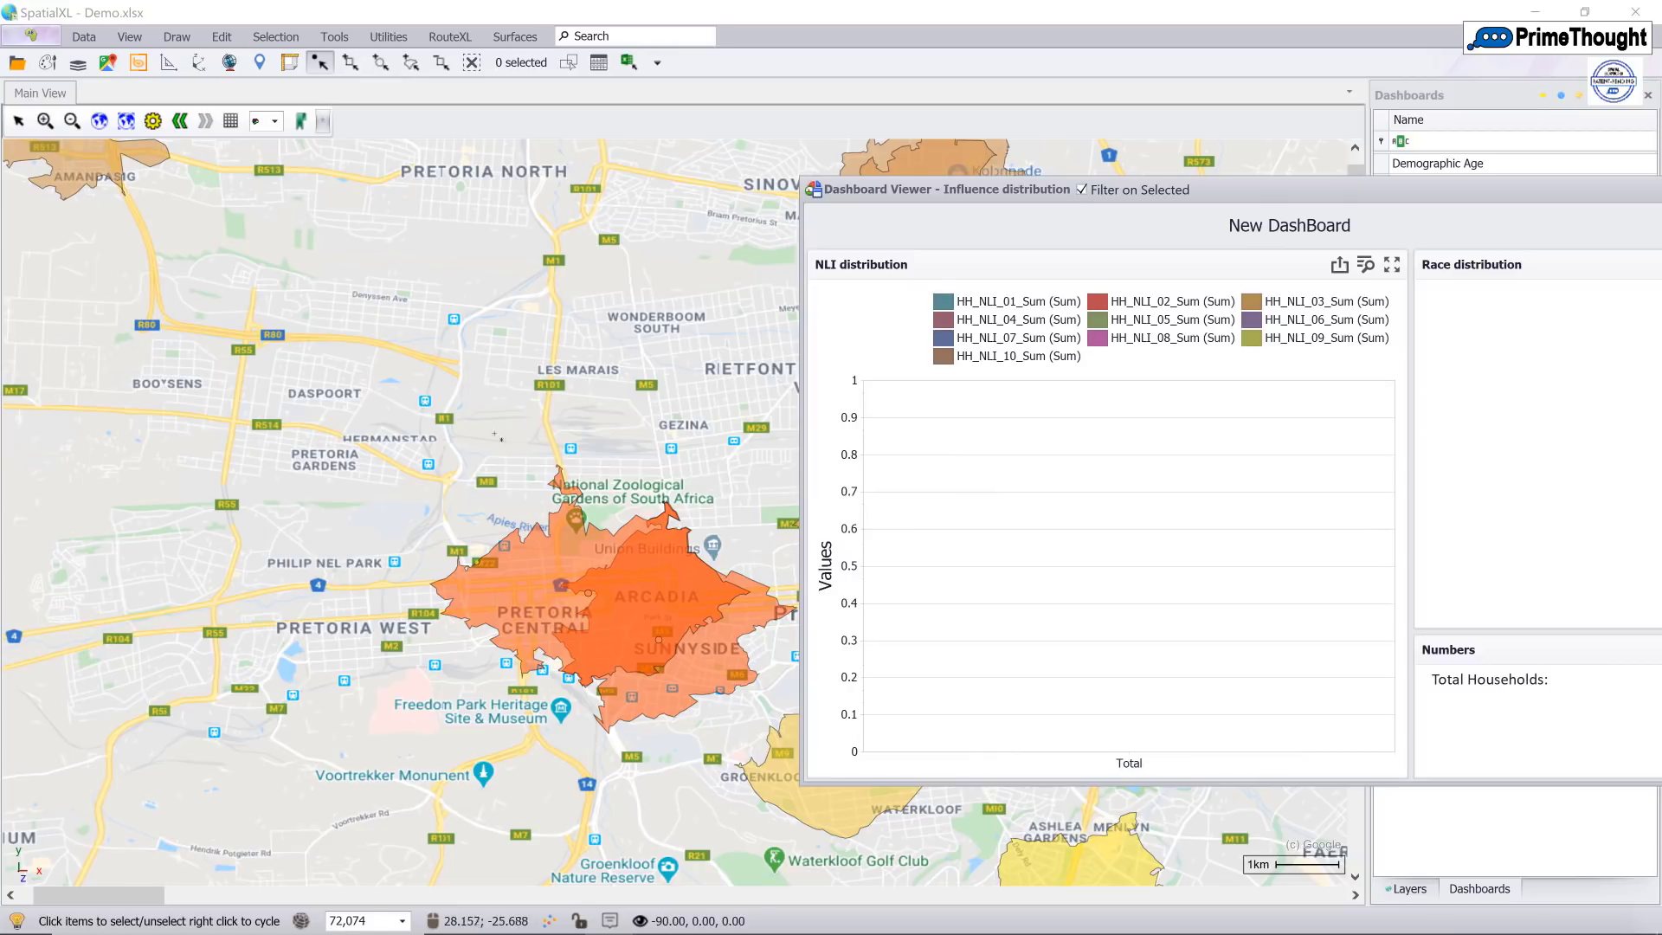
left_click(561, 570)
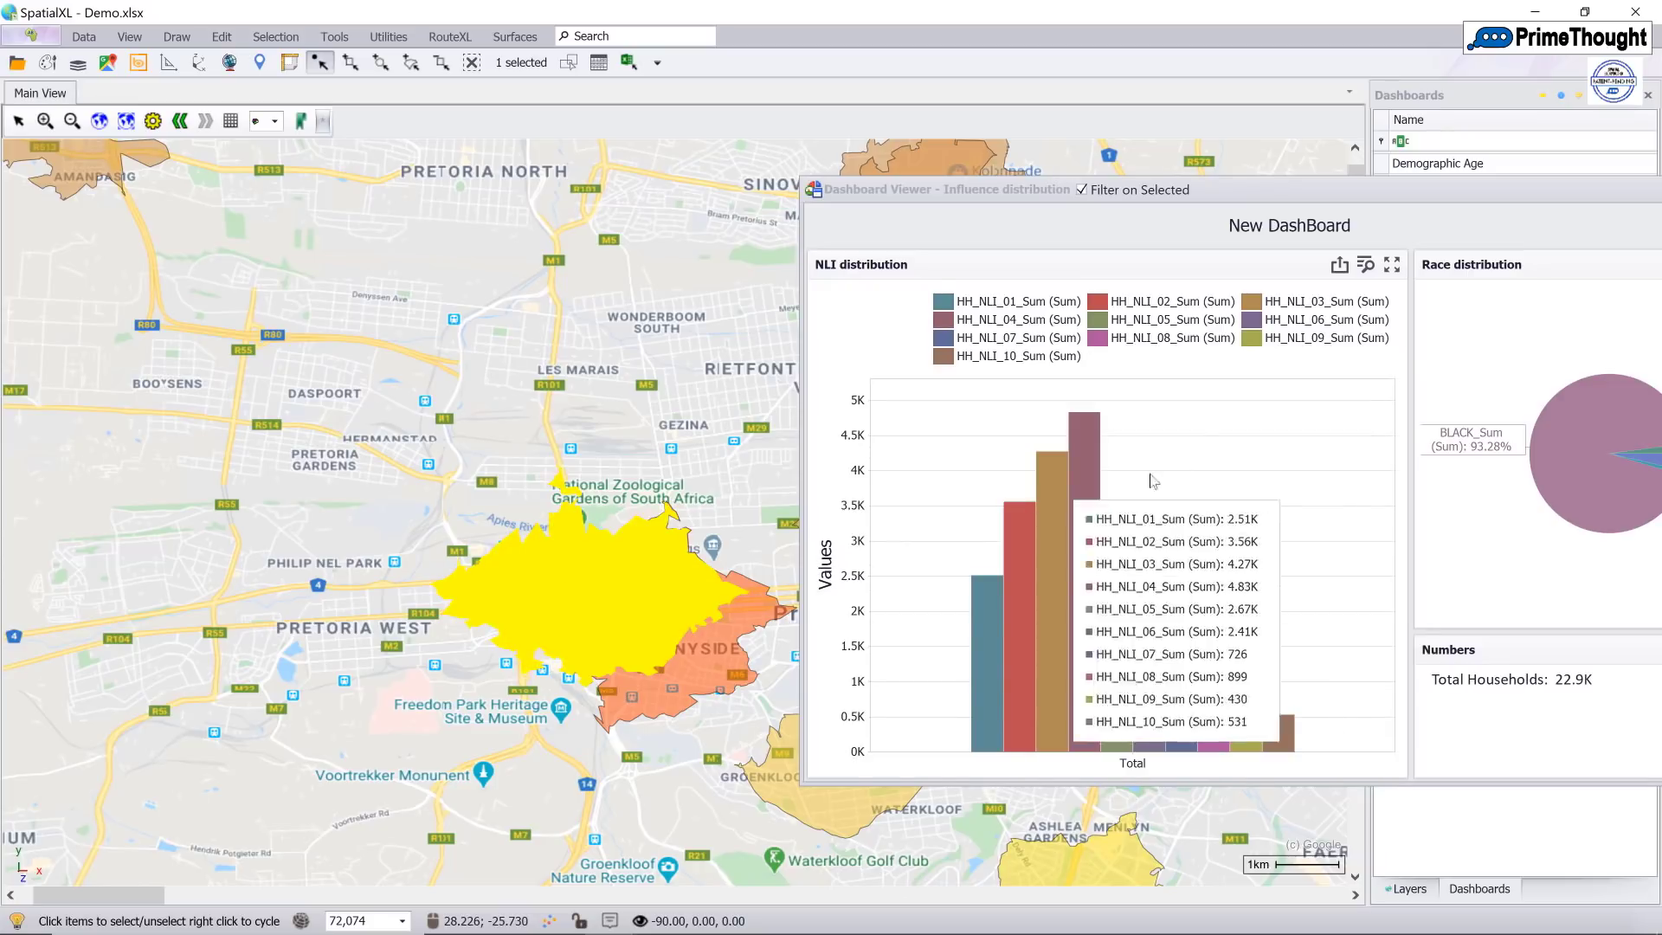
mouse_move(1186, 592)
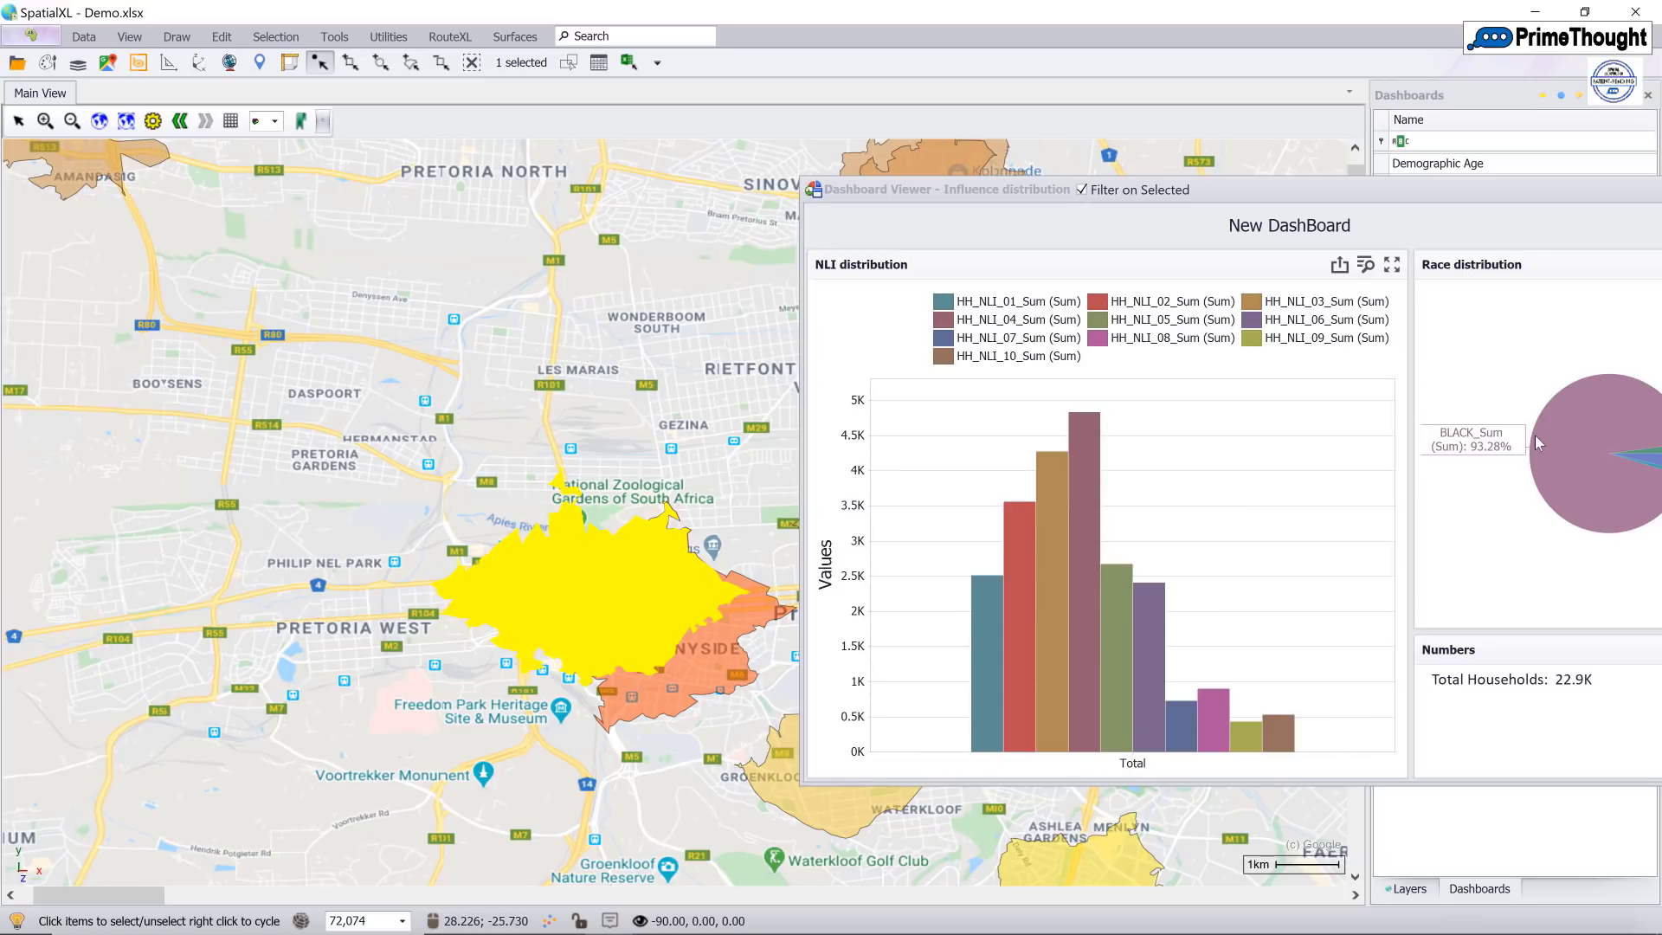
left_click_drag(1488, 188, 1427, 165)
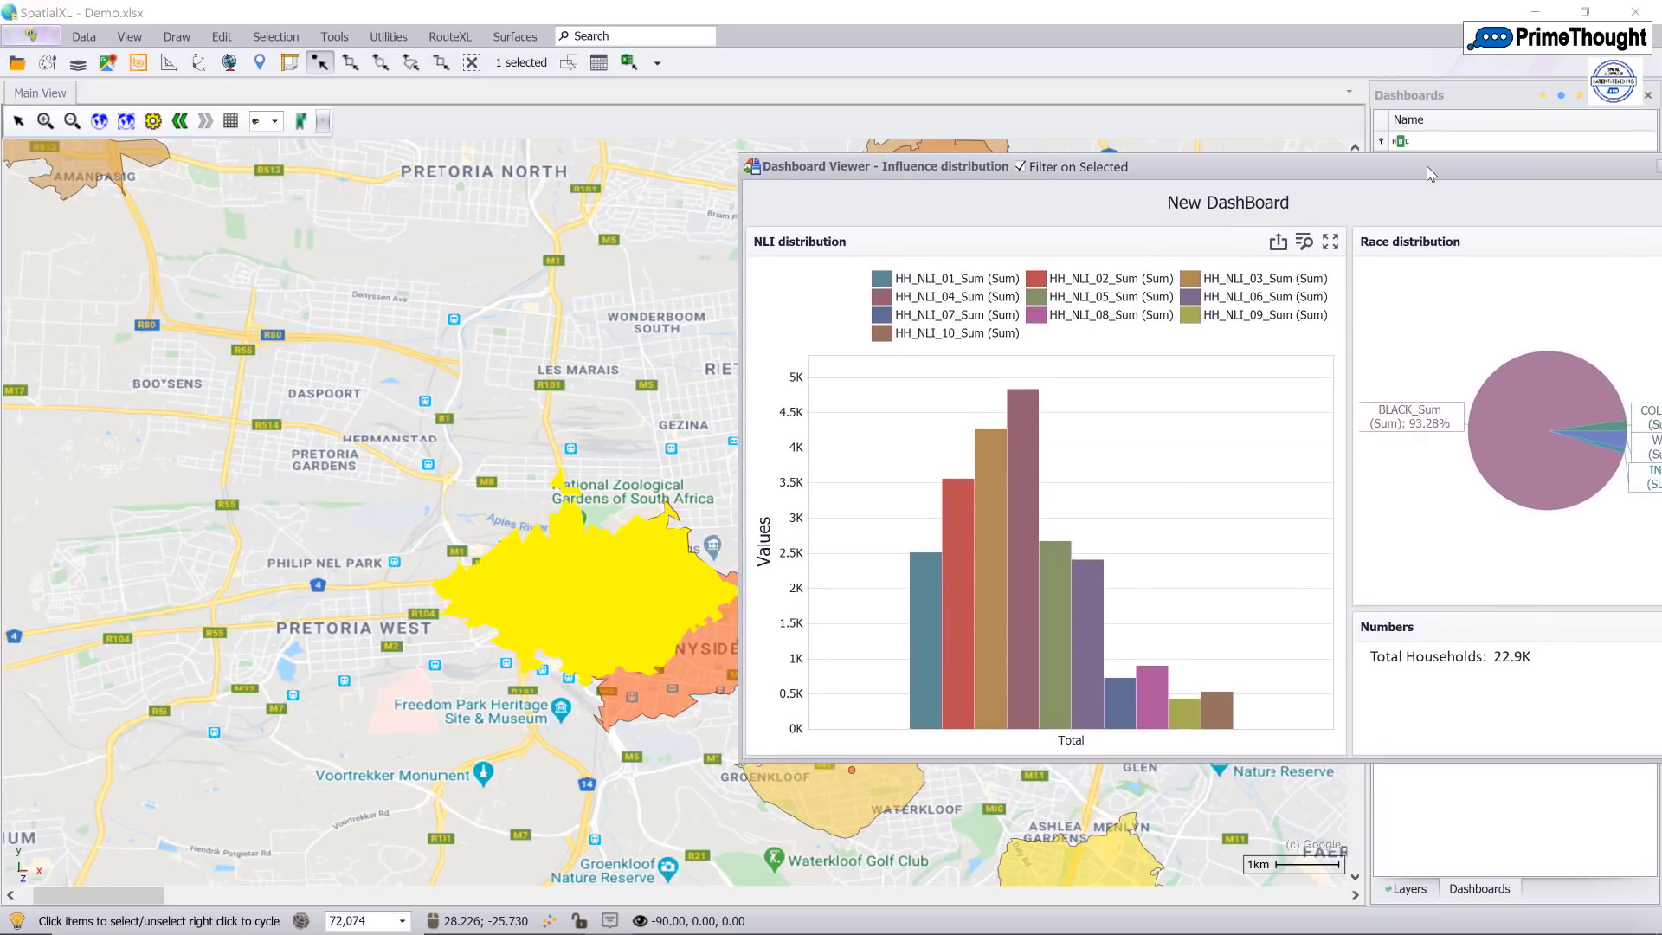
left_click(709, 675)
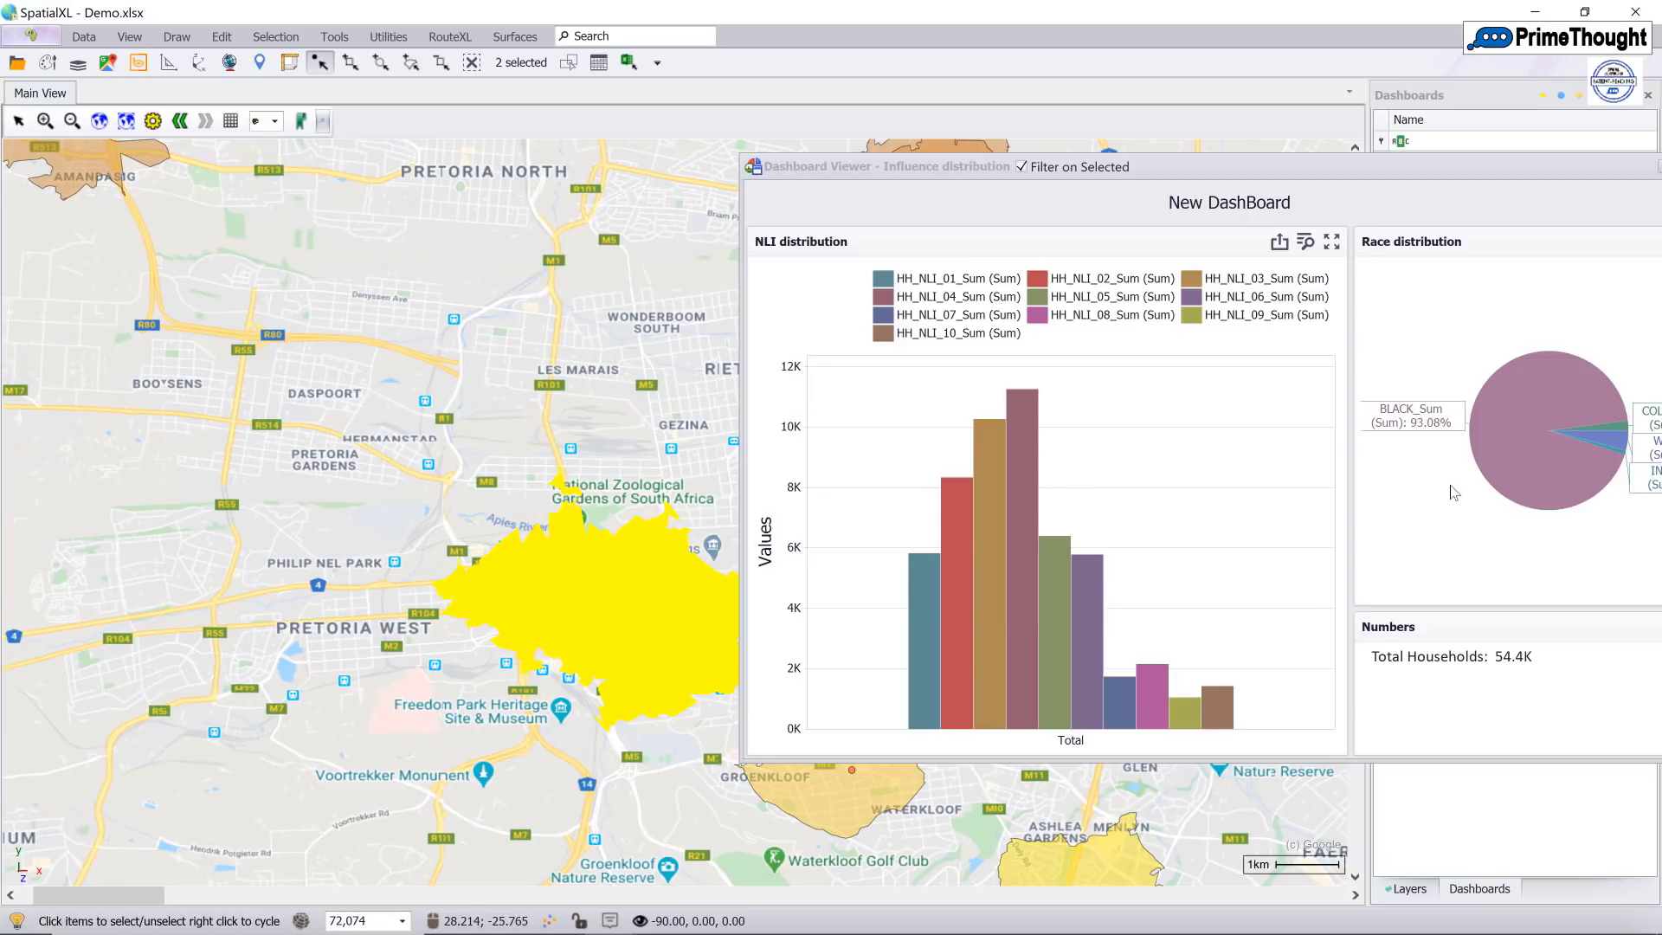
mouse_move(1114, 435)
- Clear the selection and chart only the green 3 minute drive area east of Wierdapark in the Influence distribution dashboard
left_click(471, 63)
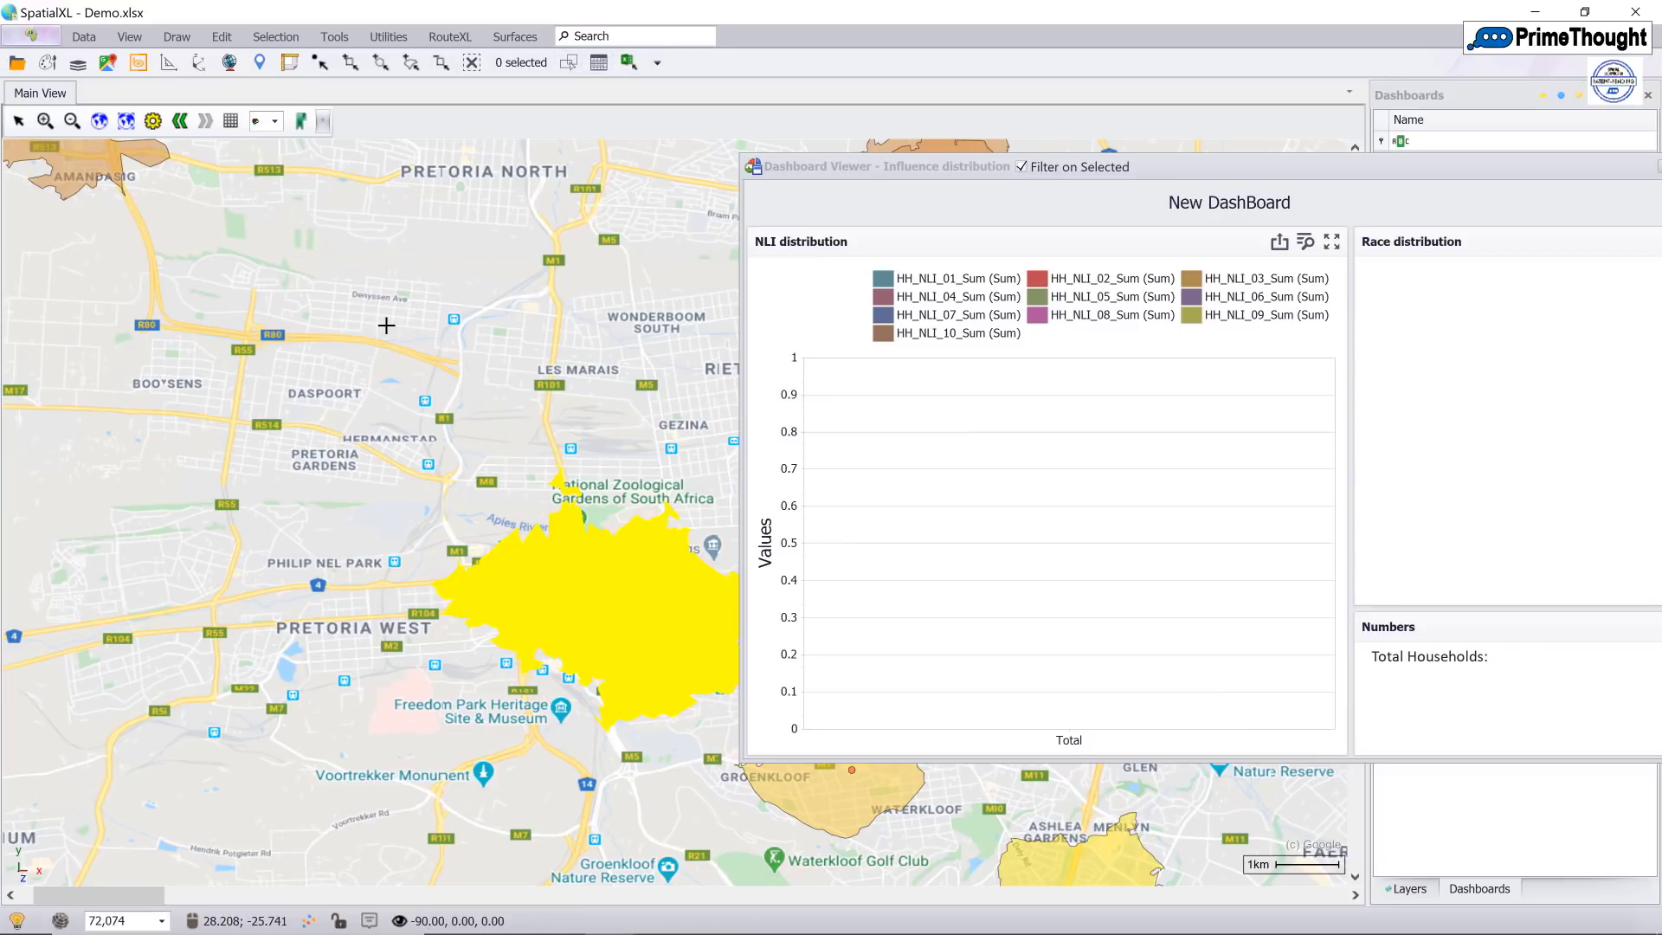
scroll(386, 324, "down", 3)
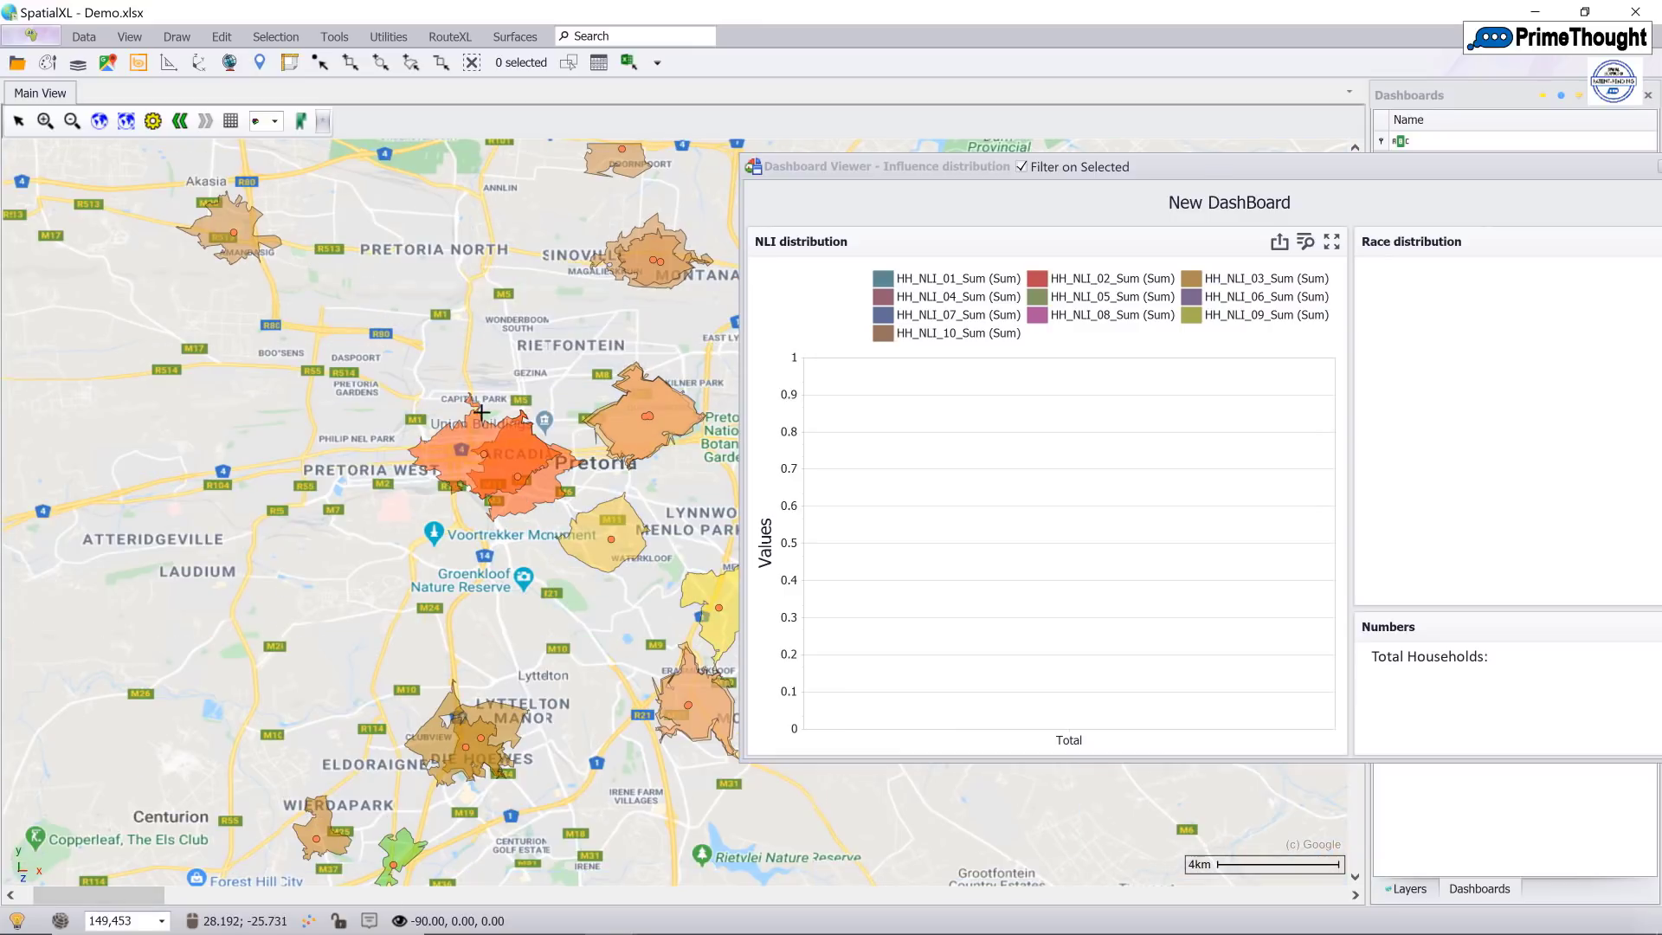
left_click(319, 64)
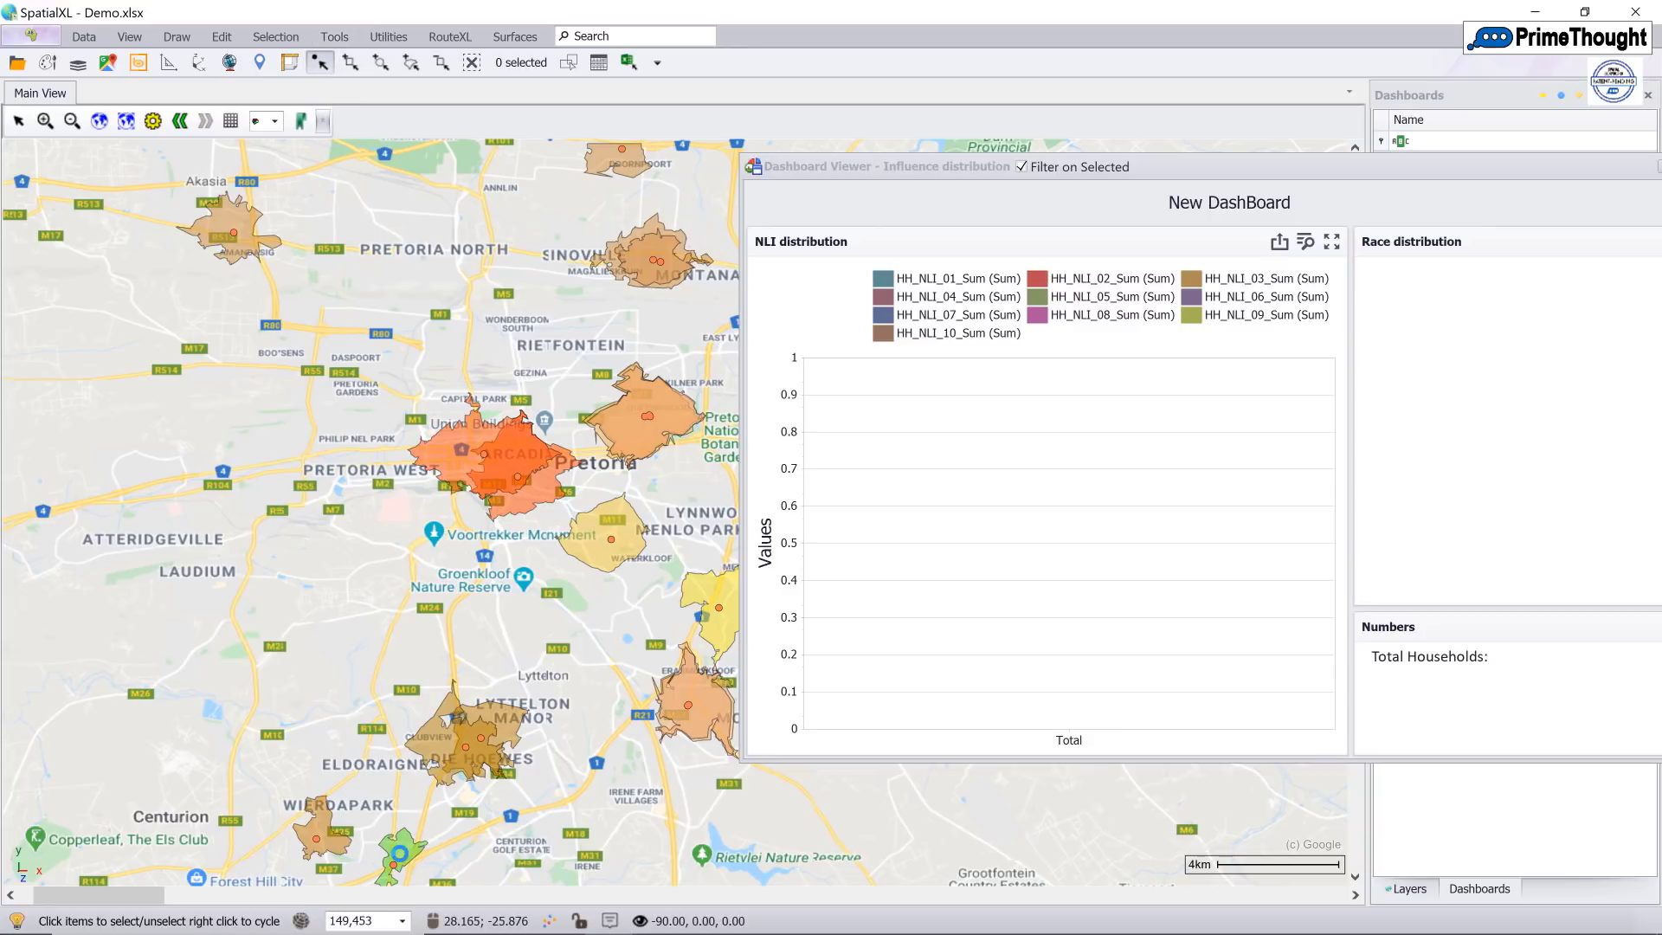
left_click(399, 854)
mouse_move(917, 692)
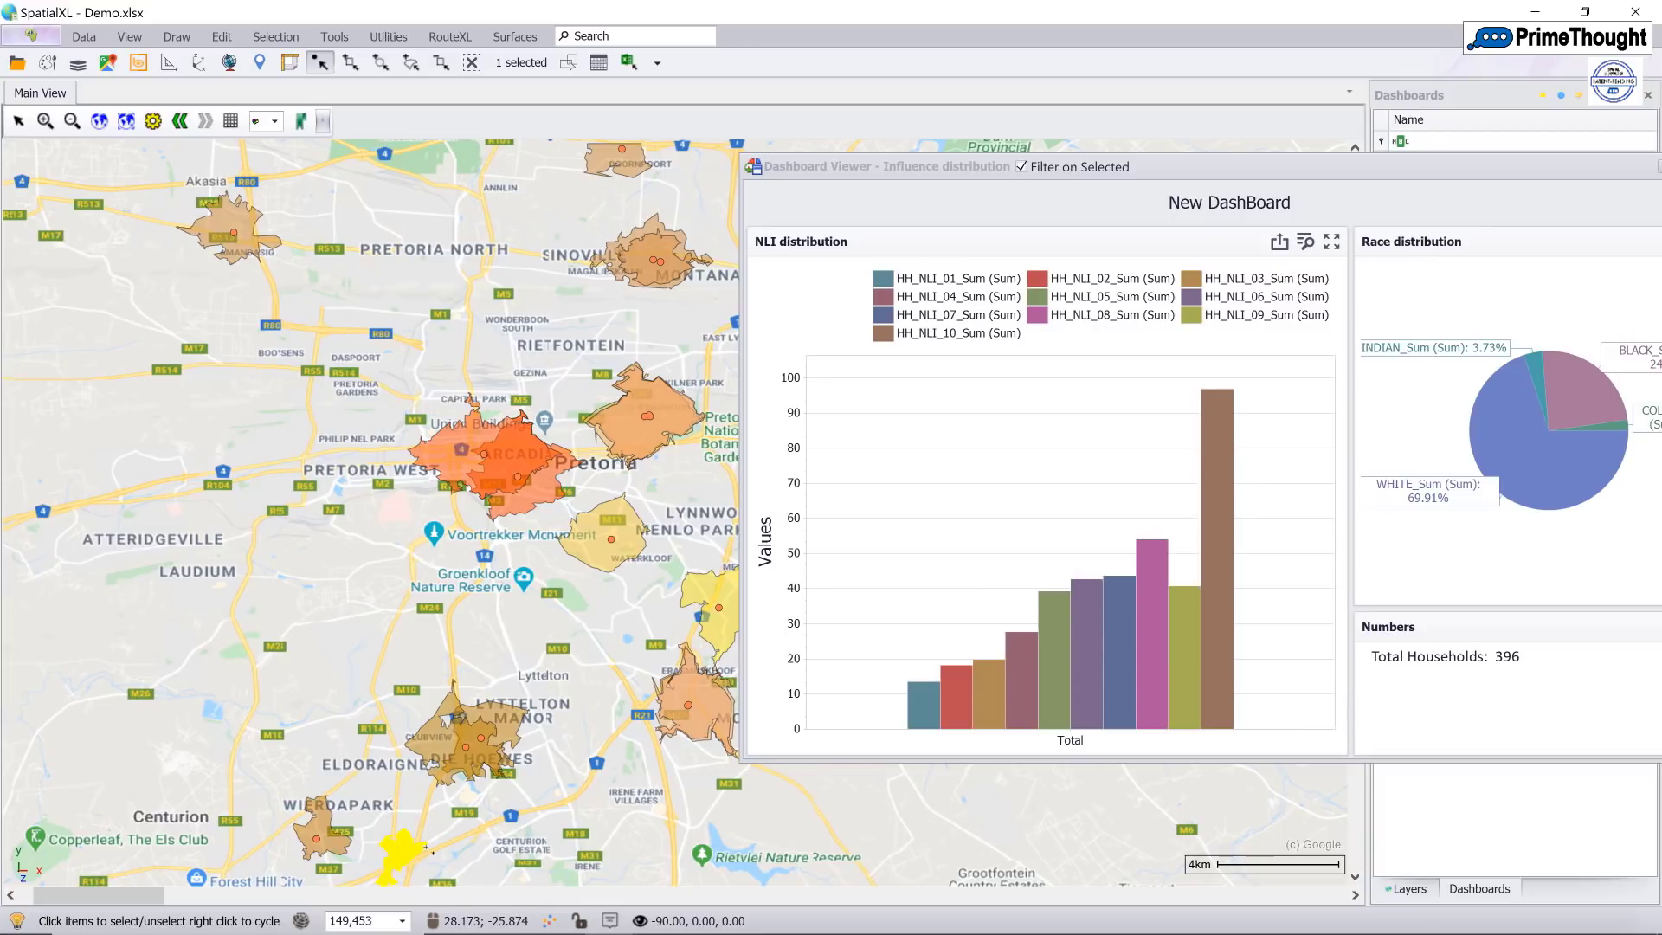
mouse_move(1225, 651)
left_click(1022, 167)
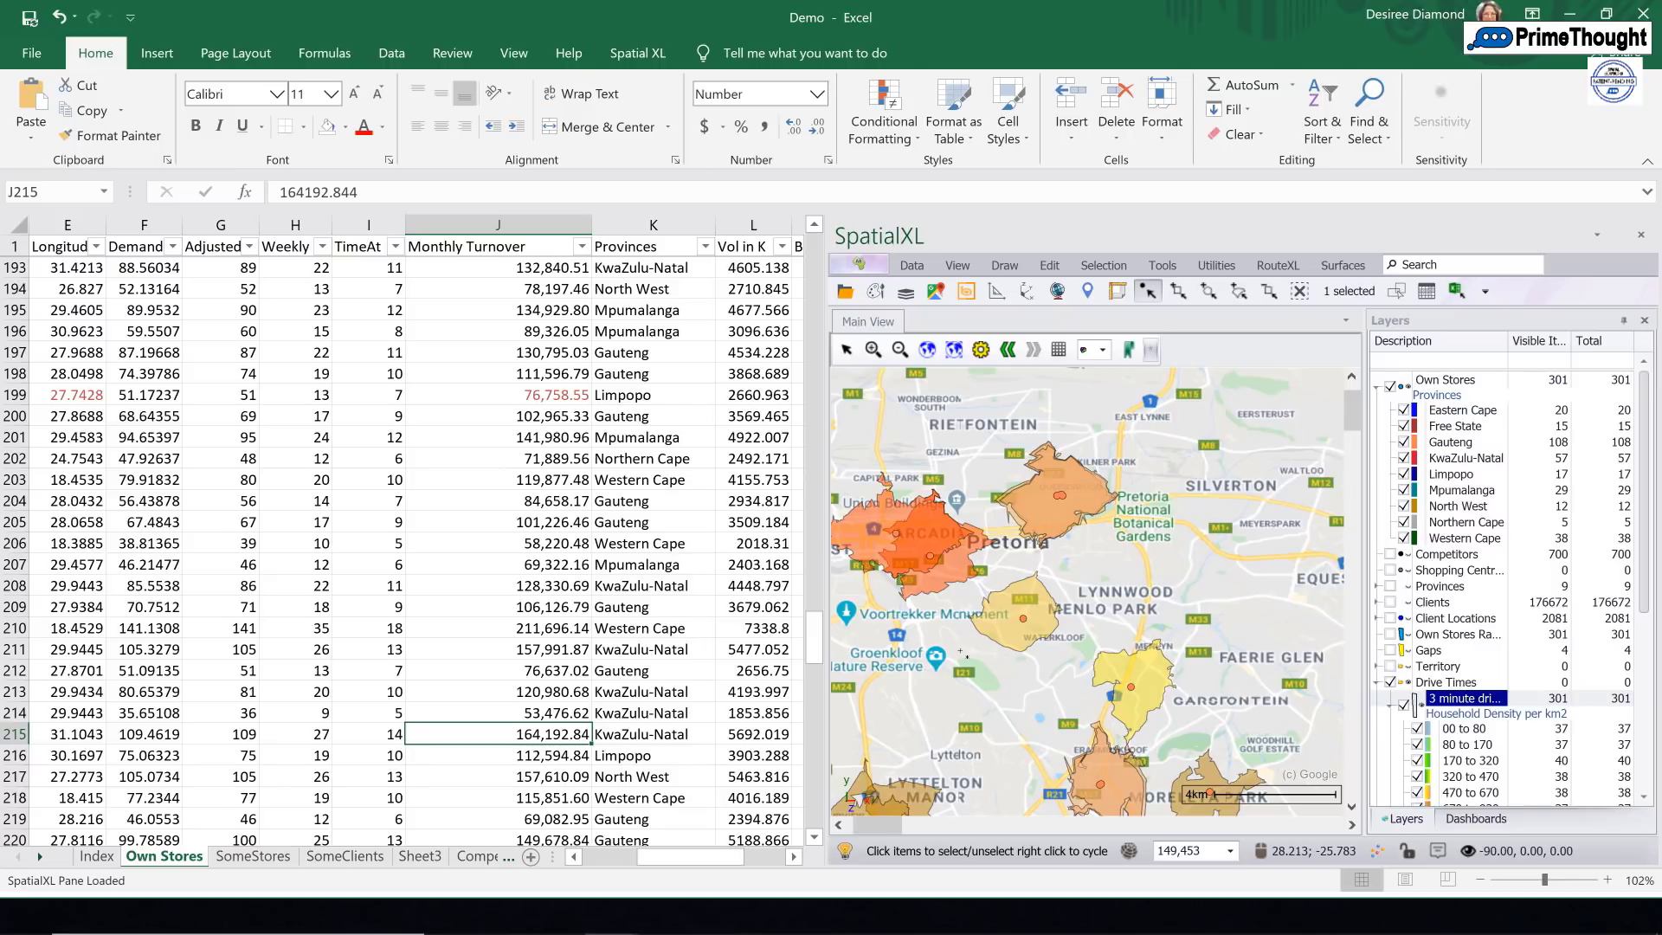
- Switch to the Story Board window, run Initial analysis from the Gaps storyboard, and open the Demographics layer's data table
mouse_move(618, 919)
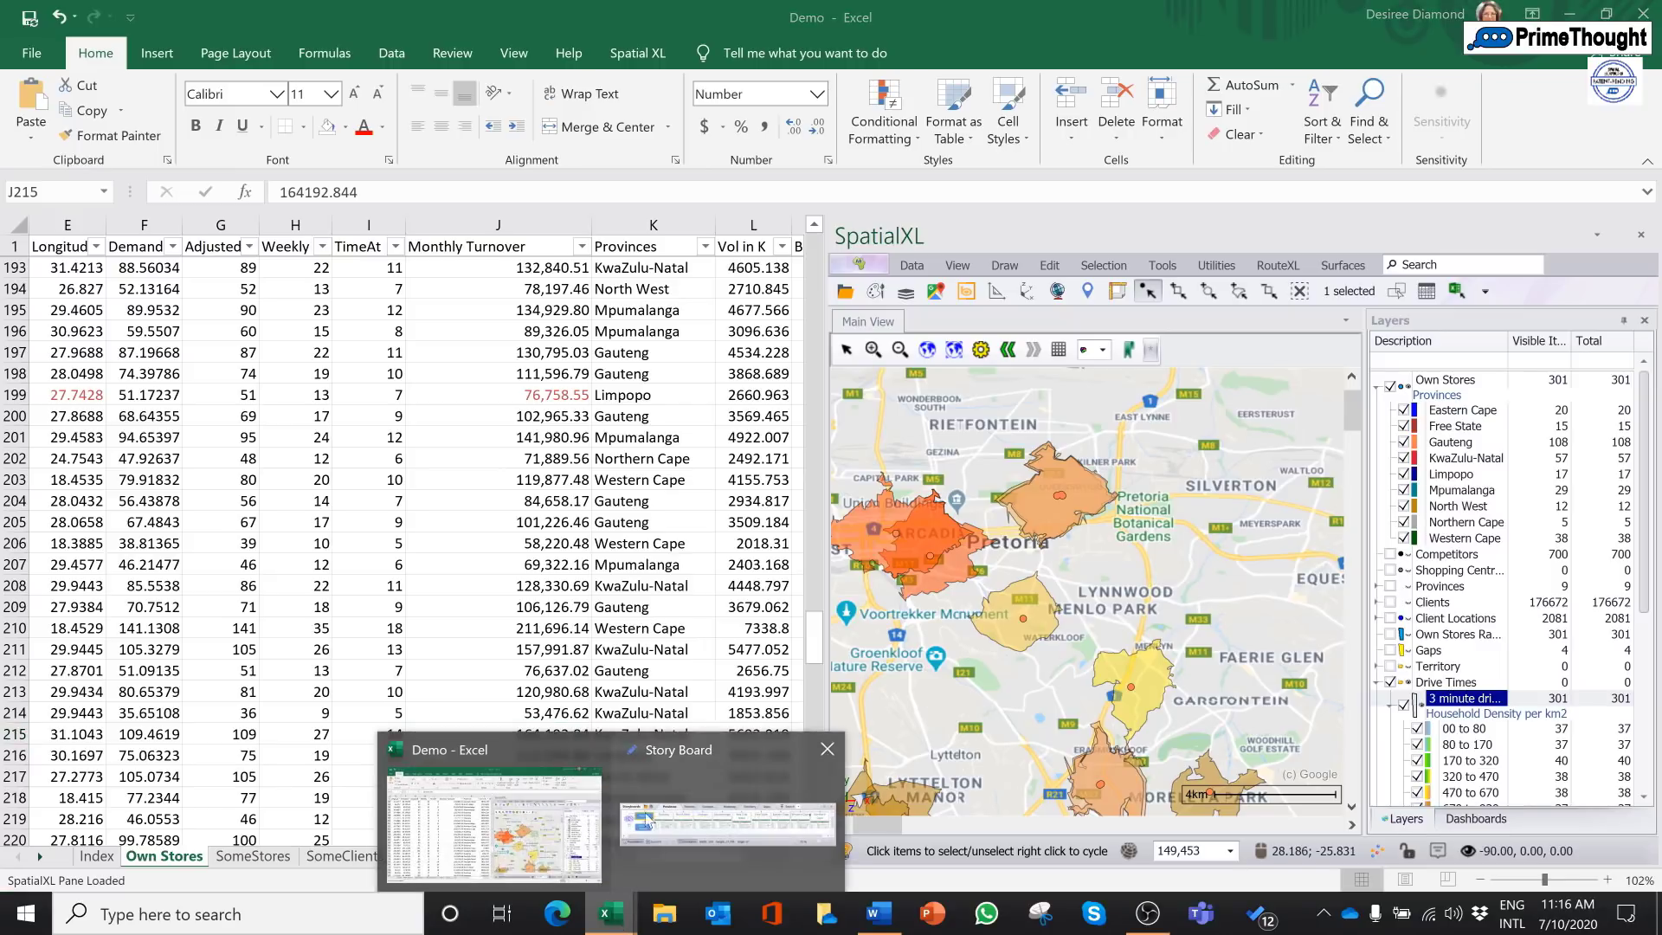
left_click(662, 810)
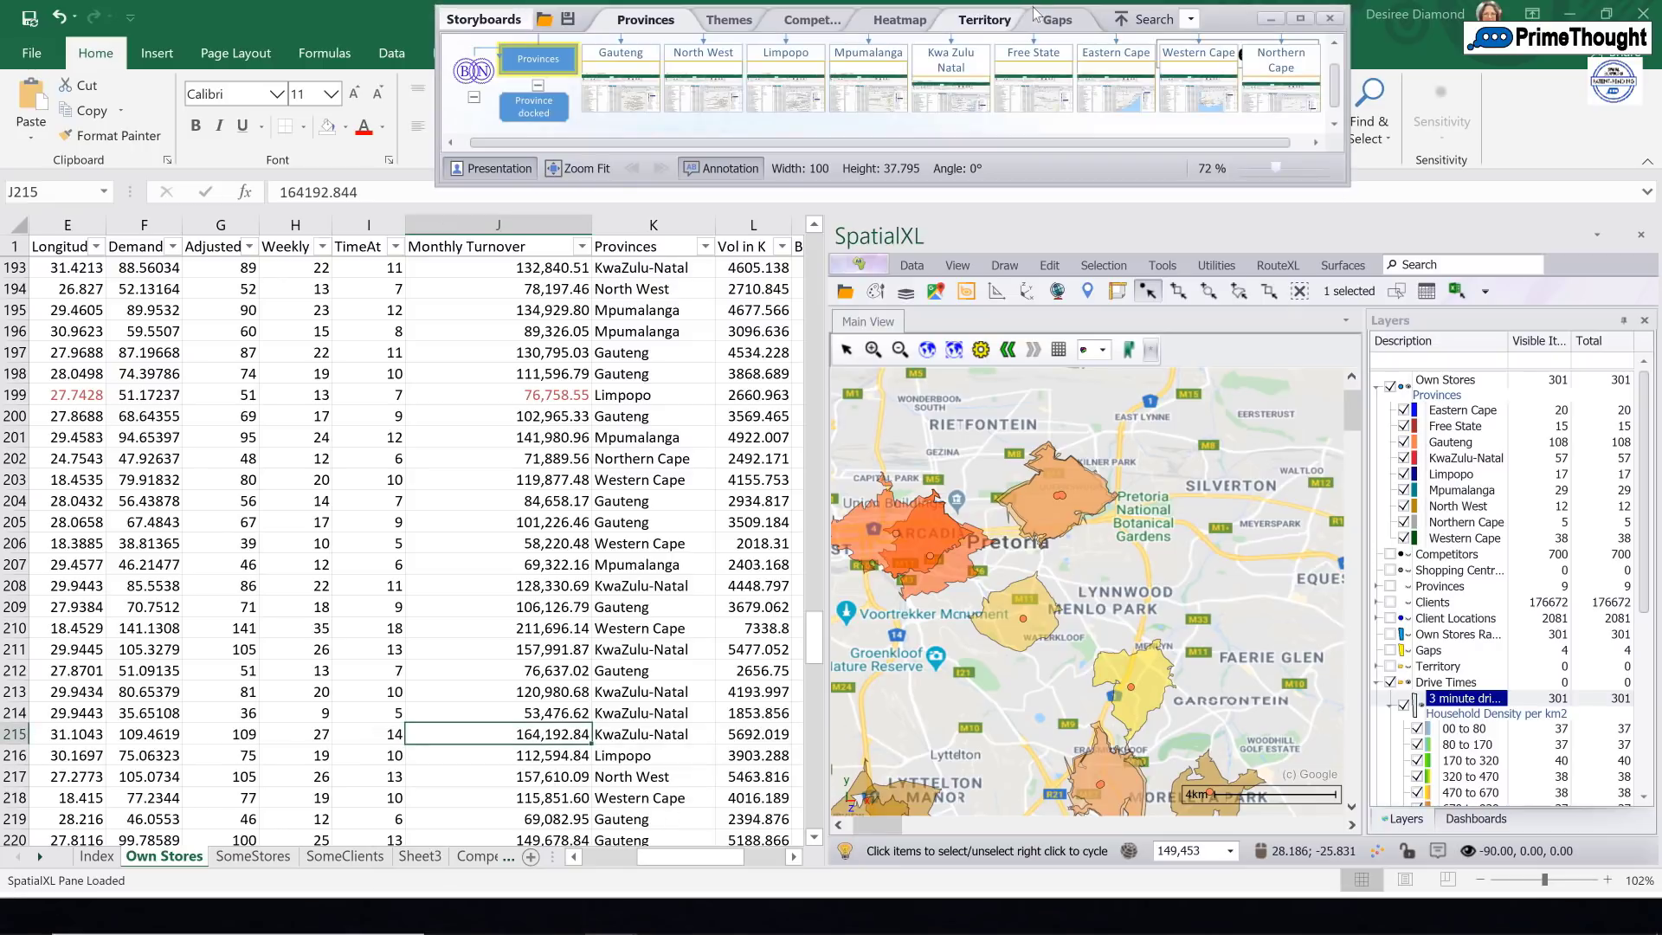
left_click(1058, 20)
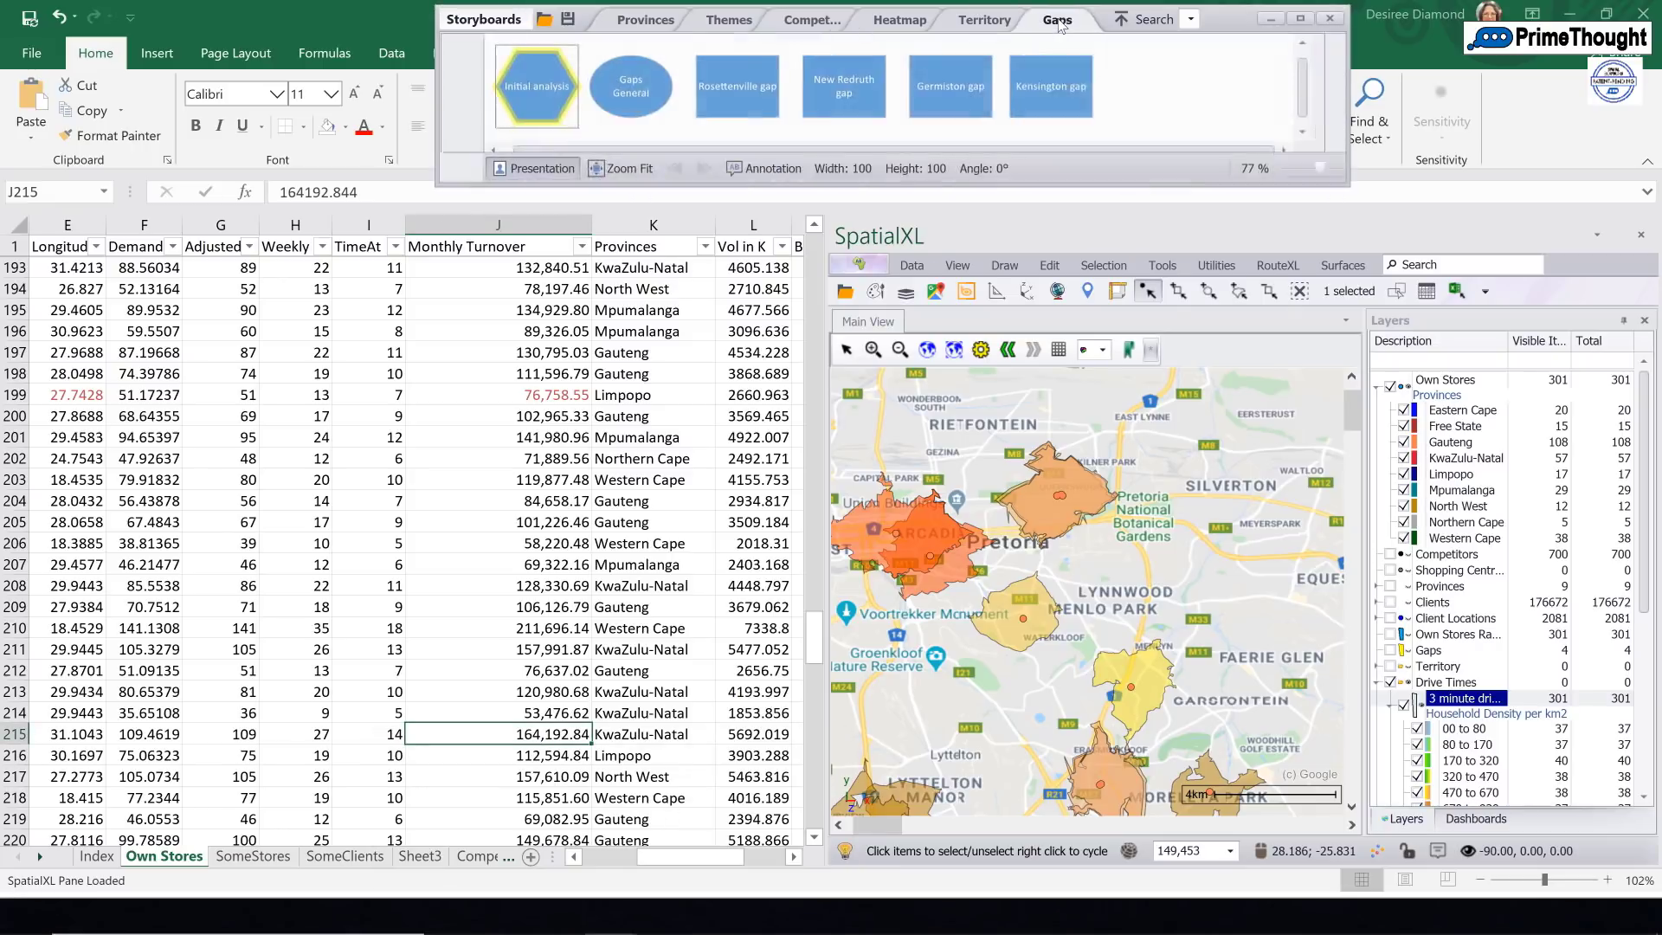
left_click(504, 108)
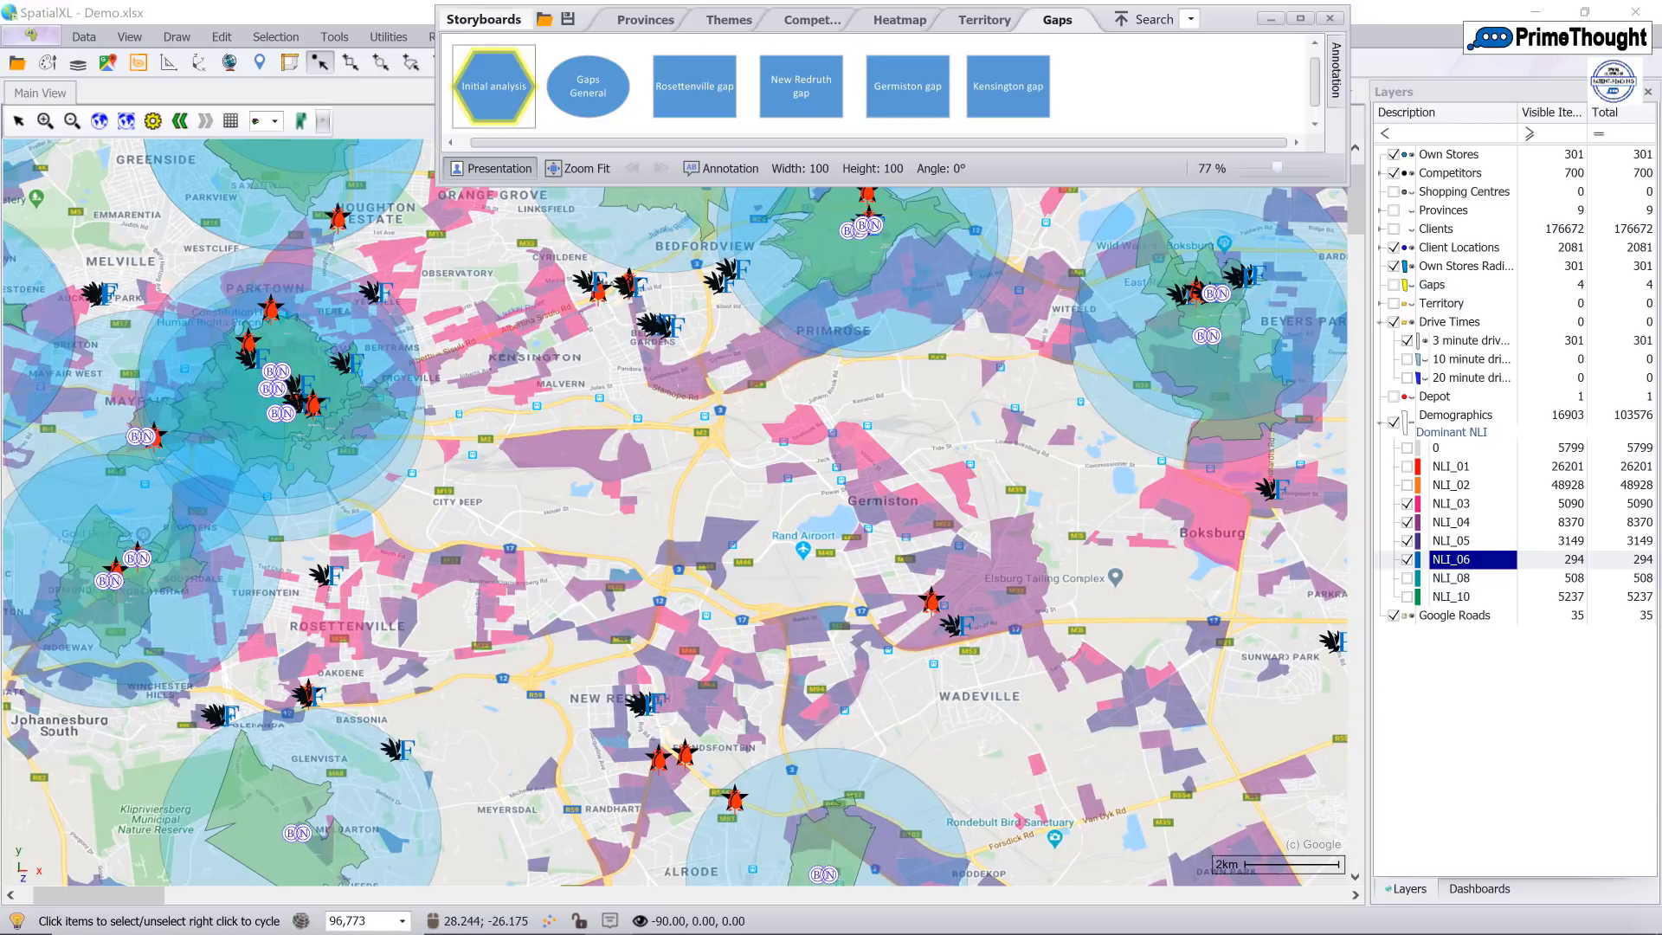
double_click(1485, 424)
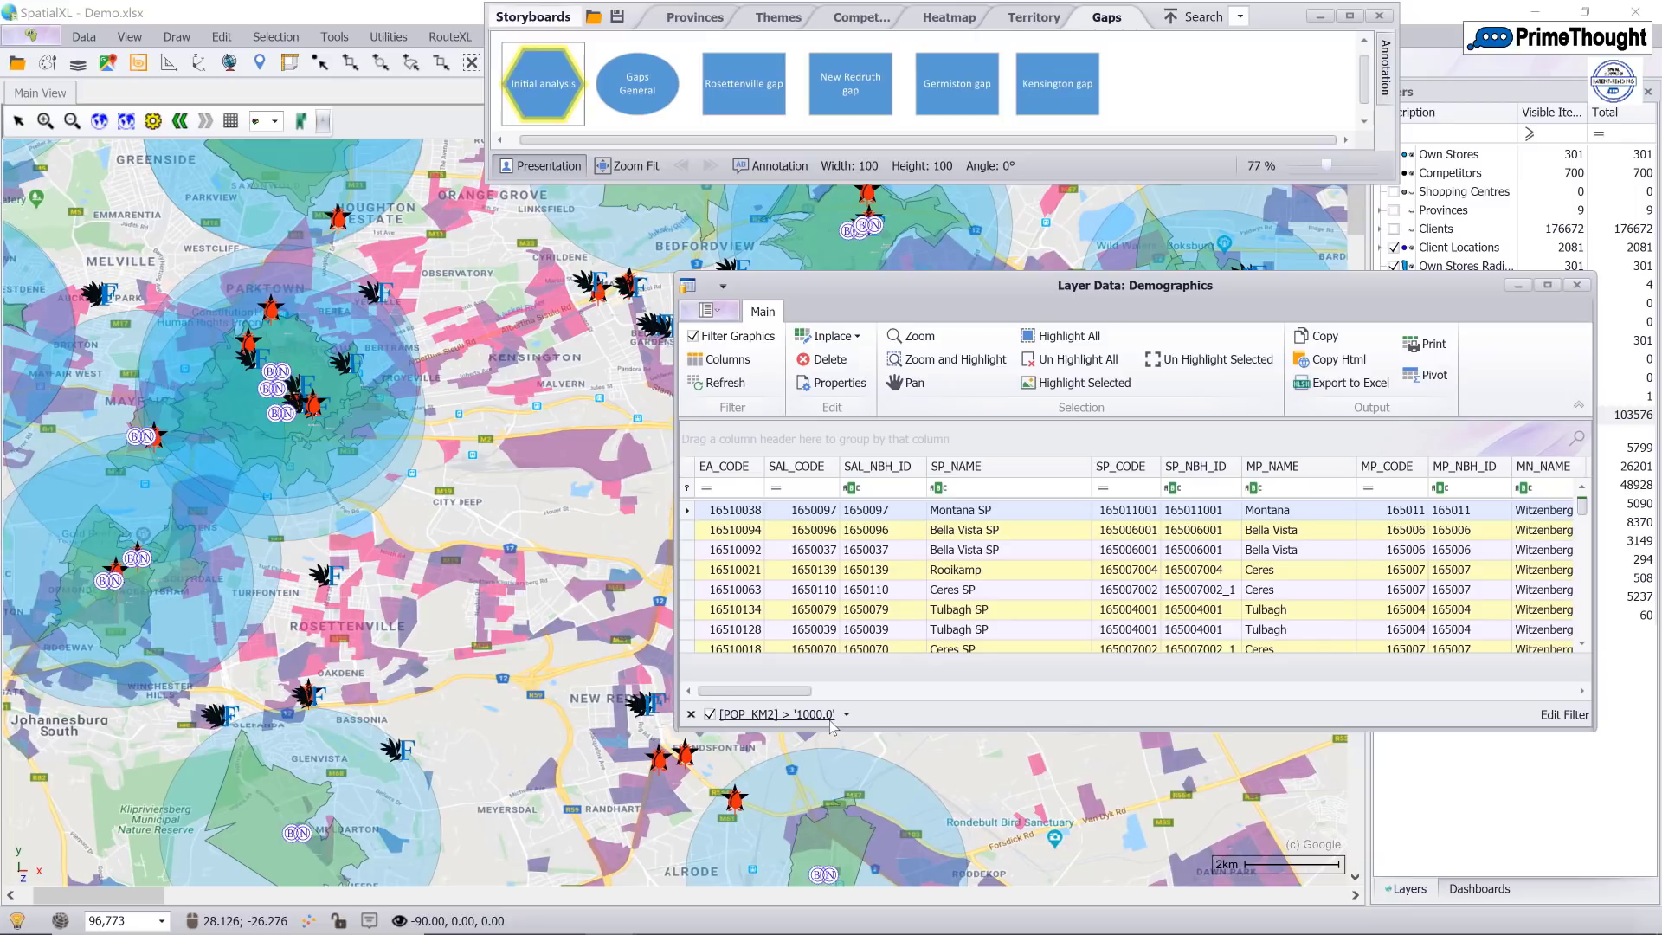
- Minimise the Demographics data table, run Gaps General from the Gaps storyboard, and show the Shopping Centres layer on the map
left_click(1517, 286)
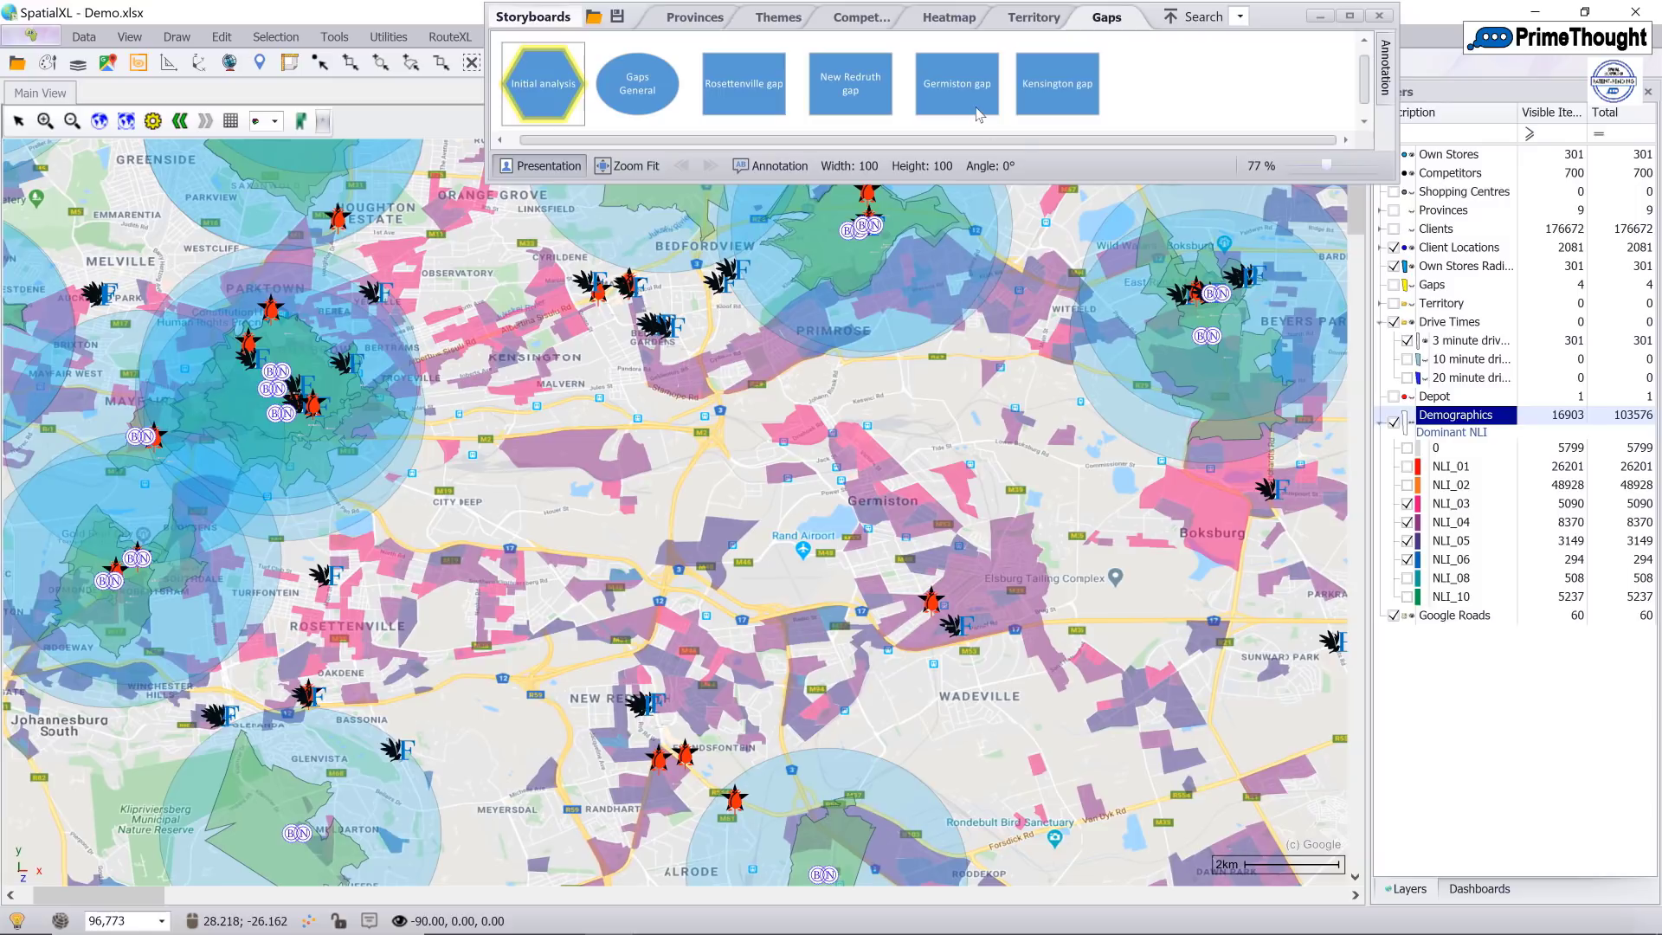
left_click(658, 95)
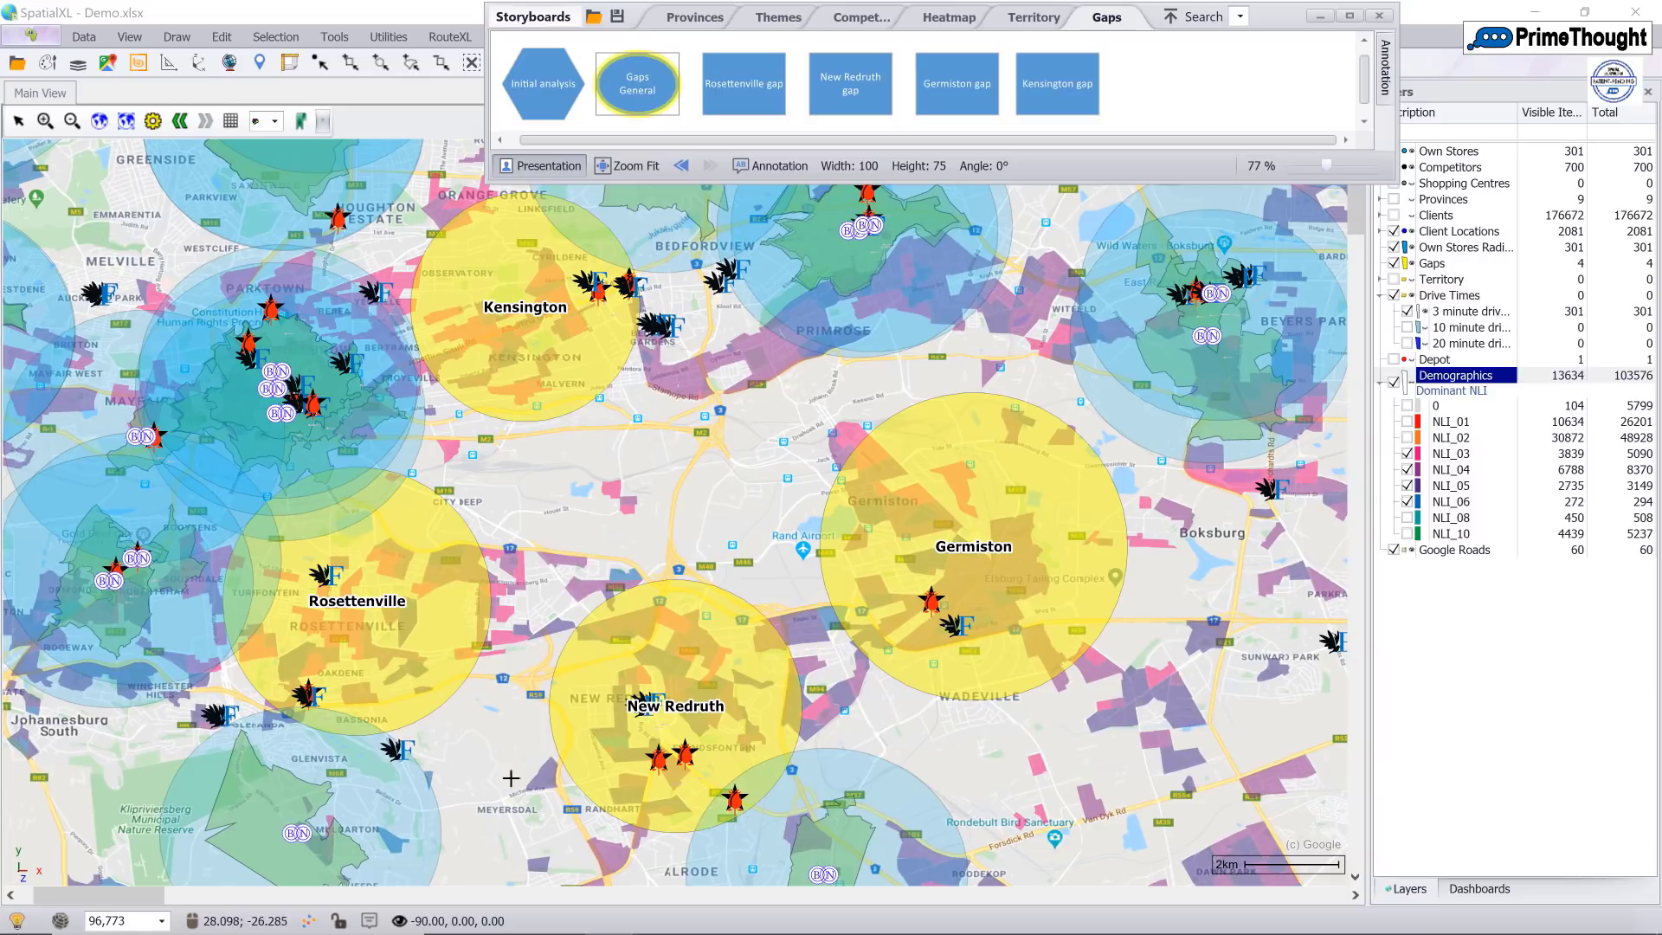
left_click(1394, 183)
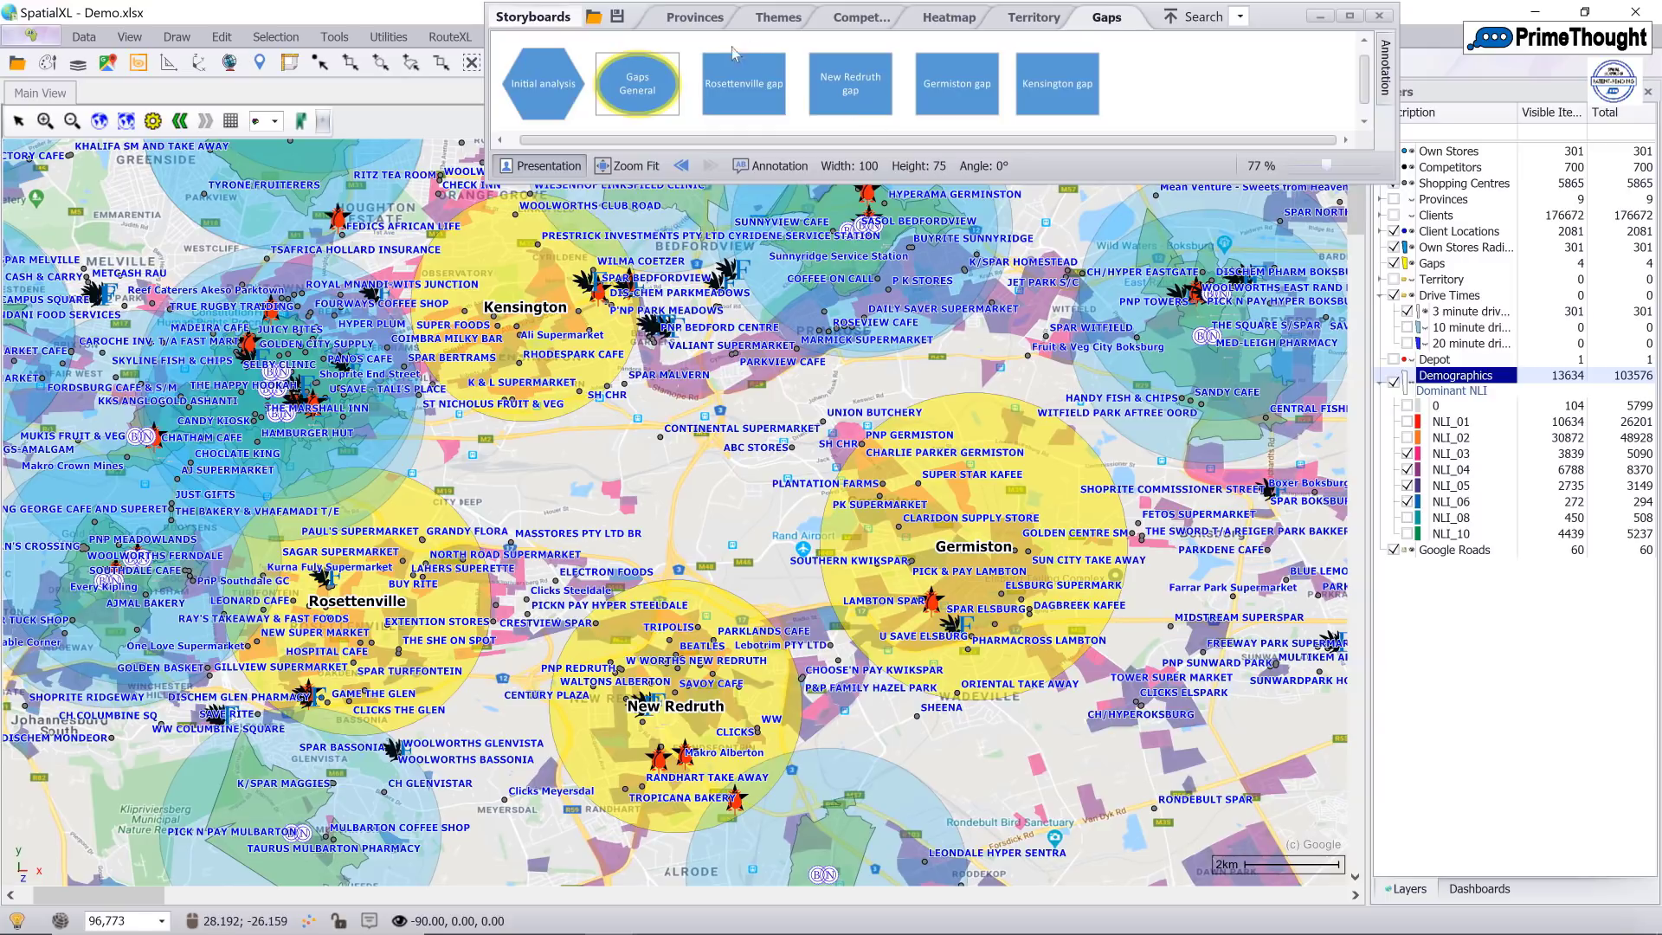
- Run Rosettenville gap from the storyboard and select the Rosettenville circle to chart its demographics in the Gap Dashboard
left_click(762, 88)
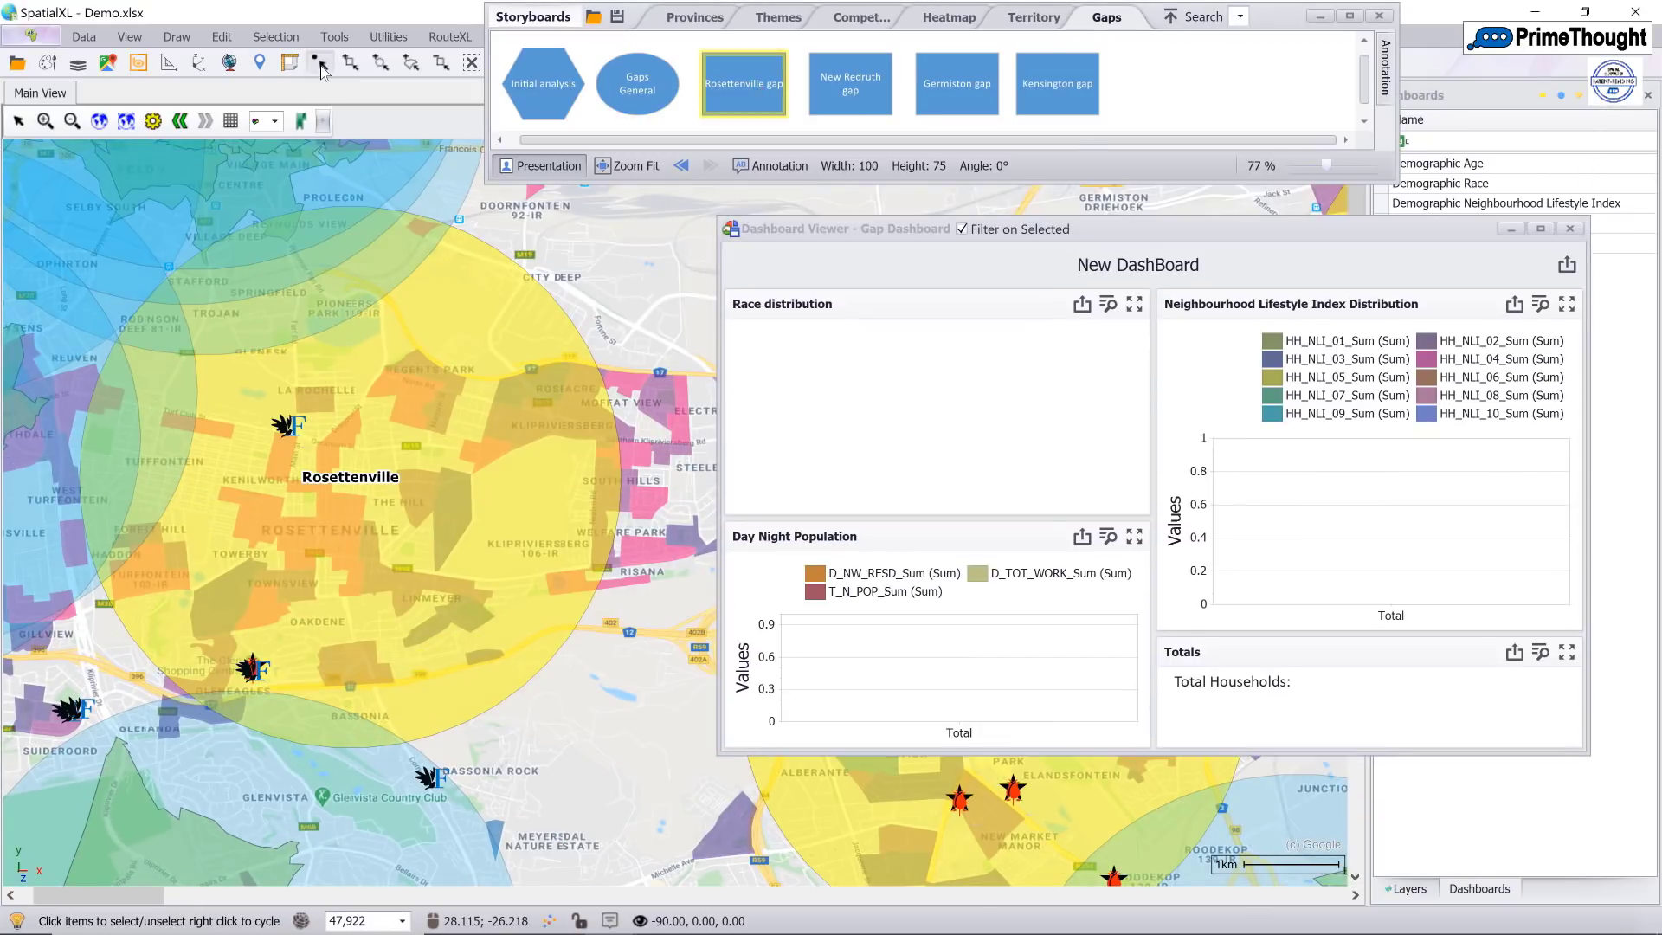
left_click(483, 301)
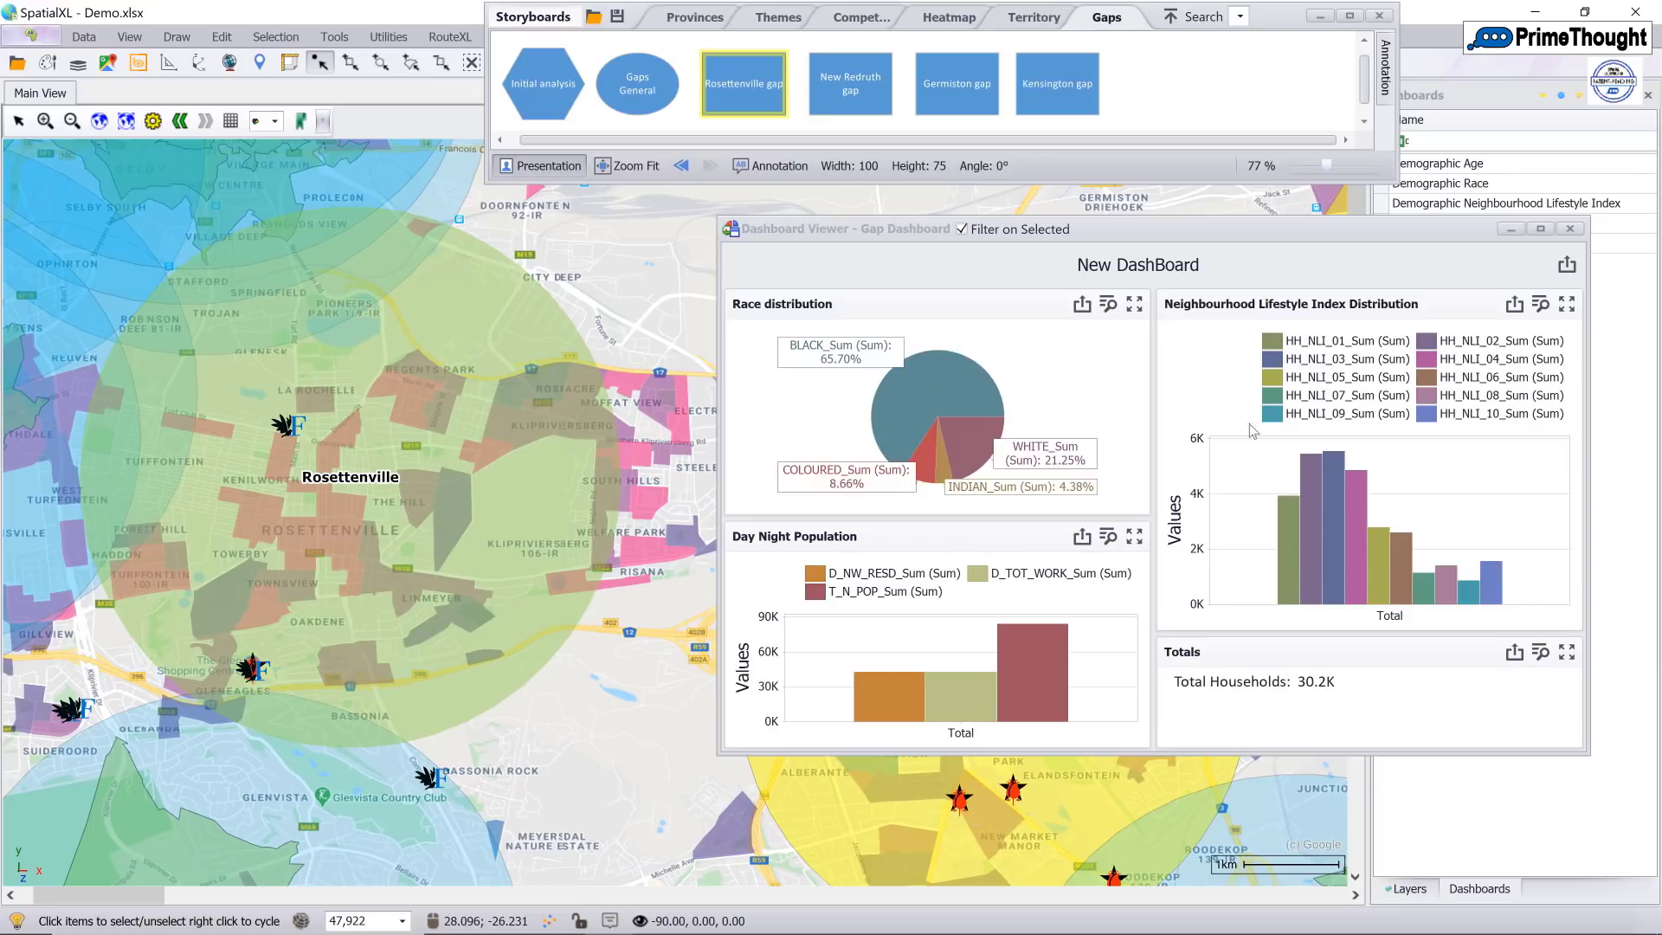
mouse_move(1314, 474)
- Run New Redruth gap, clear the previous map selection, and select the New Redruth circle to chart its demographics
left_click(866, 90)
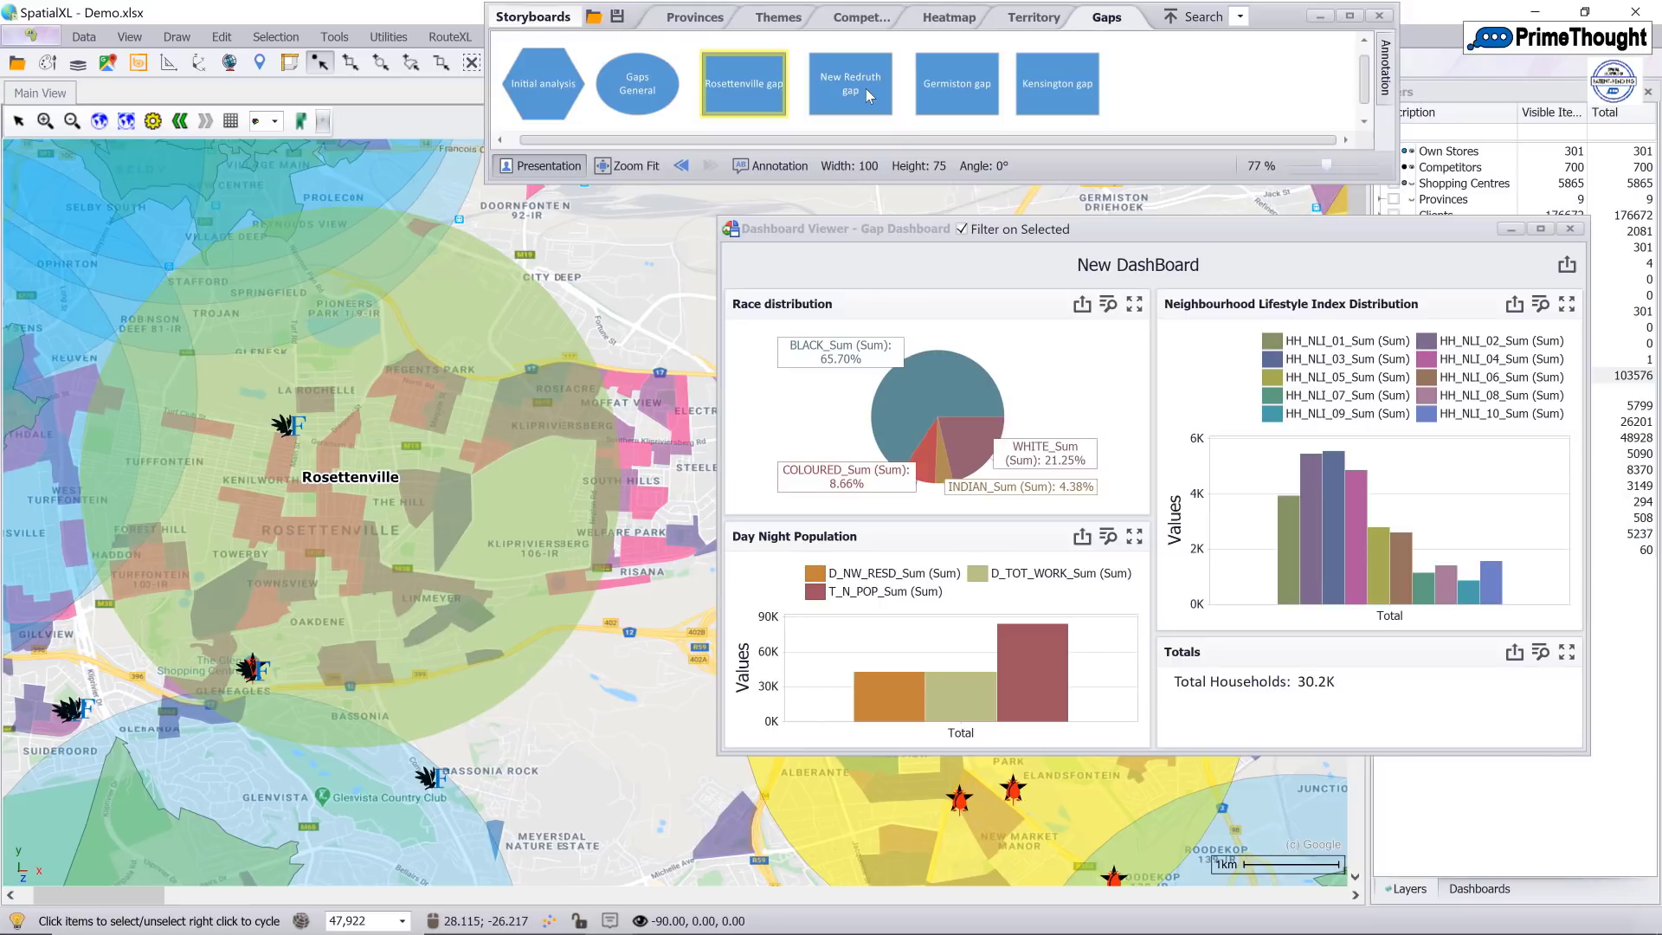
left_click(472, 68)
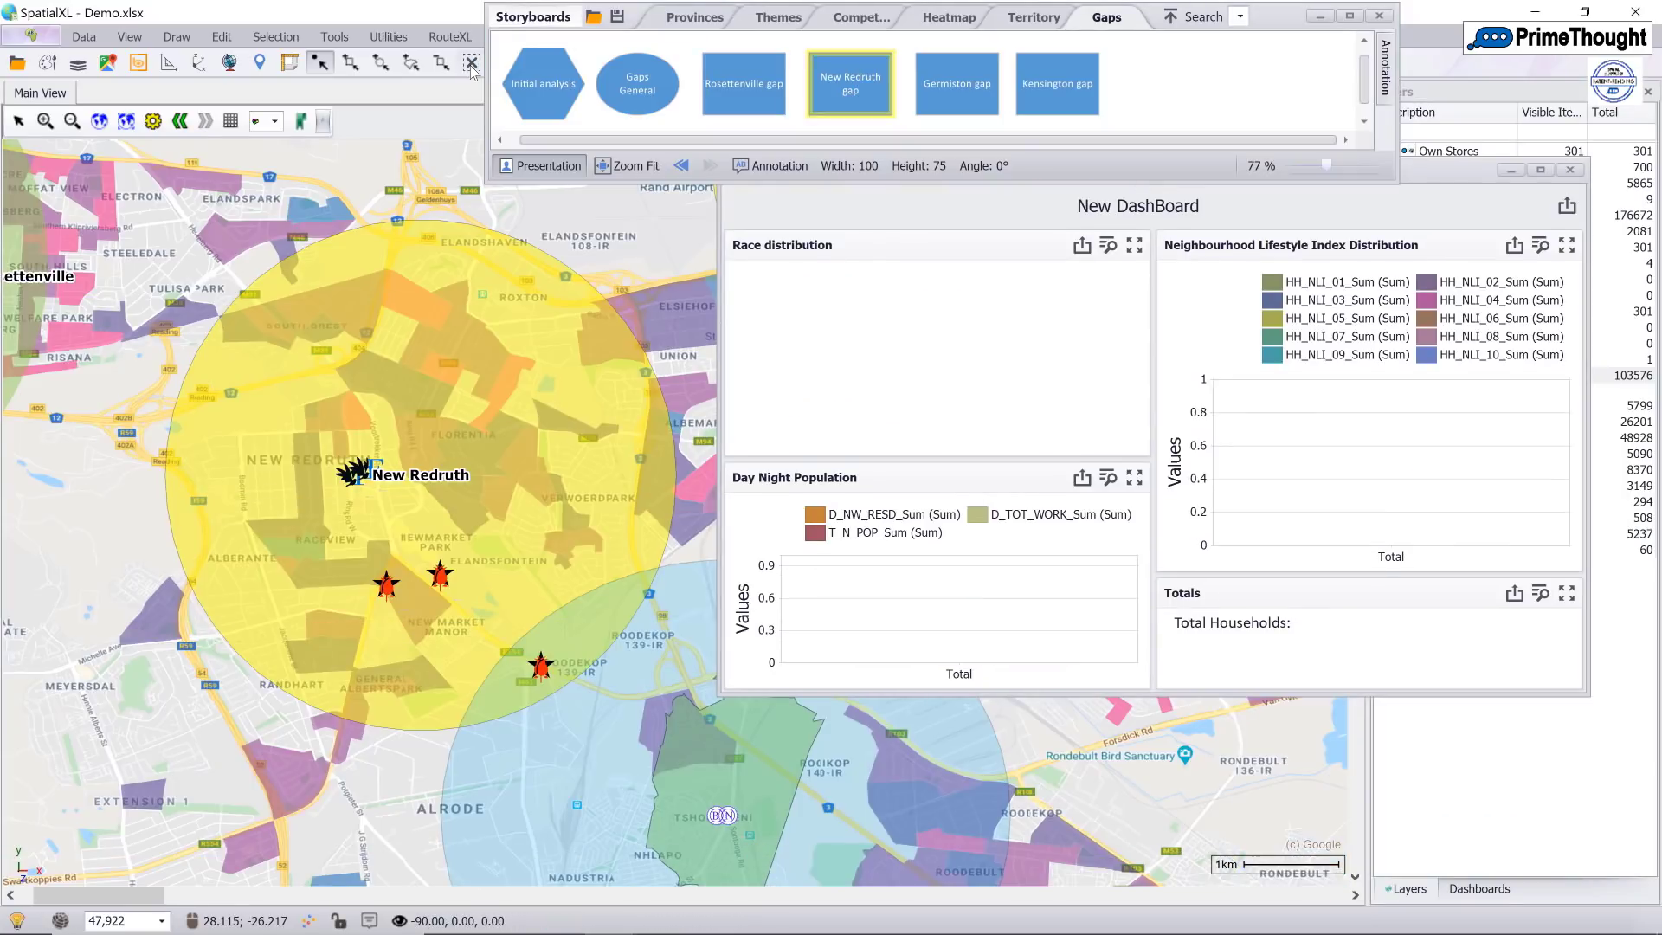
left_click(320, 62)
left_click(419, 241)
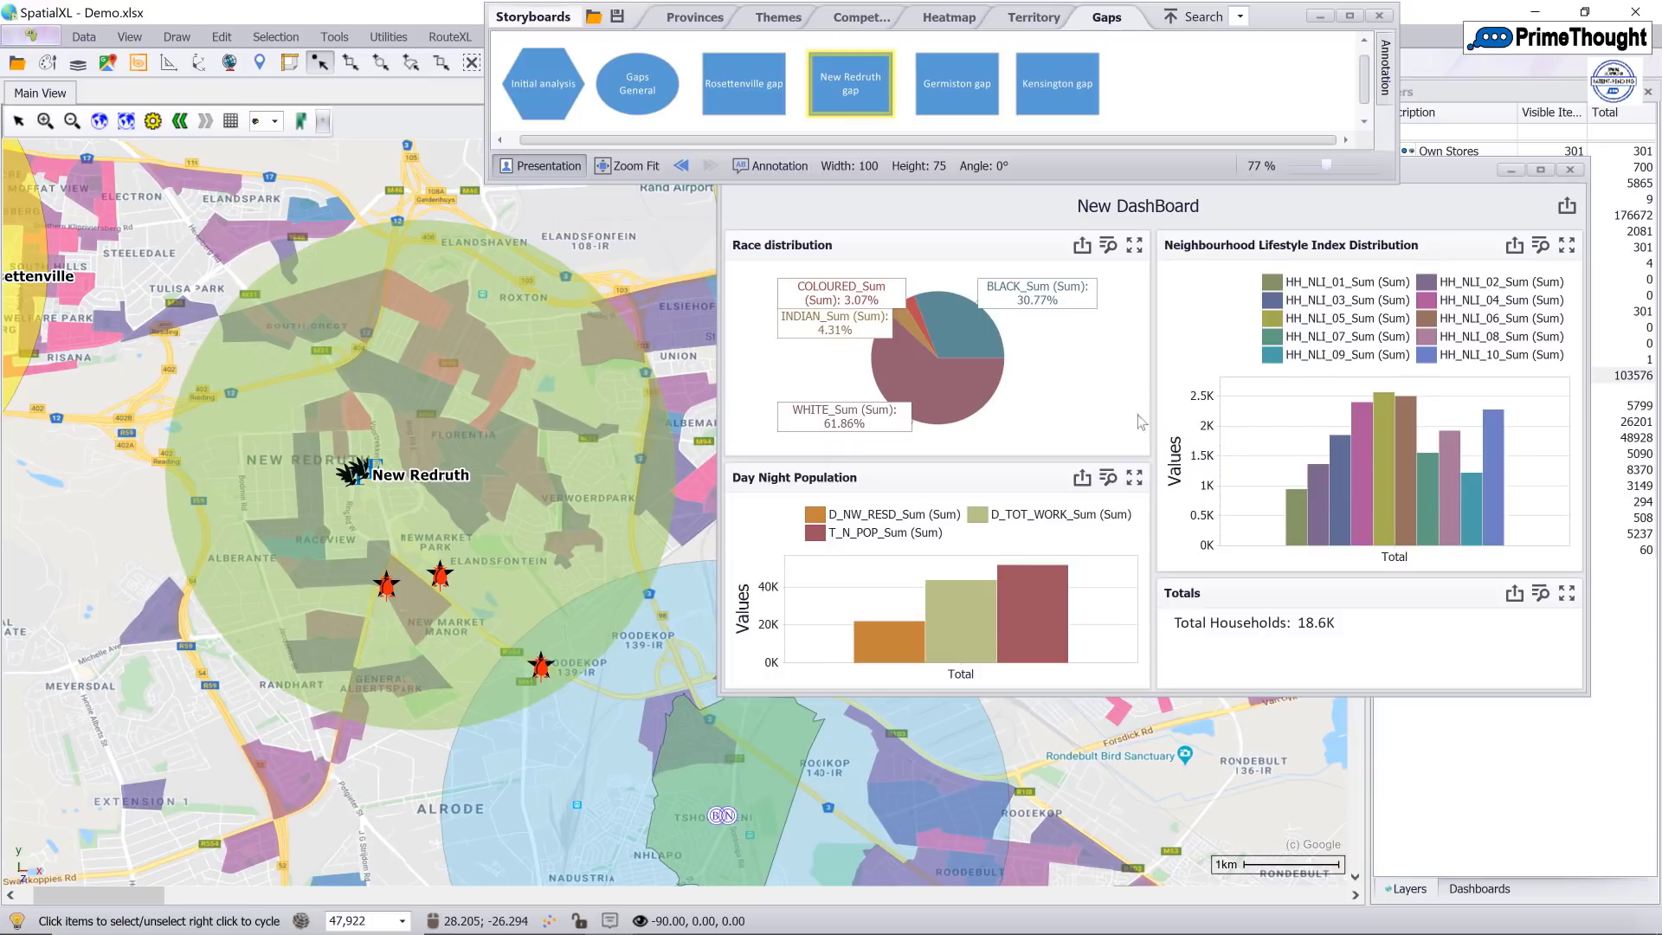
- Run Germiston gap and select the Germiston circle to chart its demographics, then clear the map selection
left_click(969, 86)
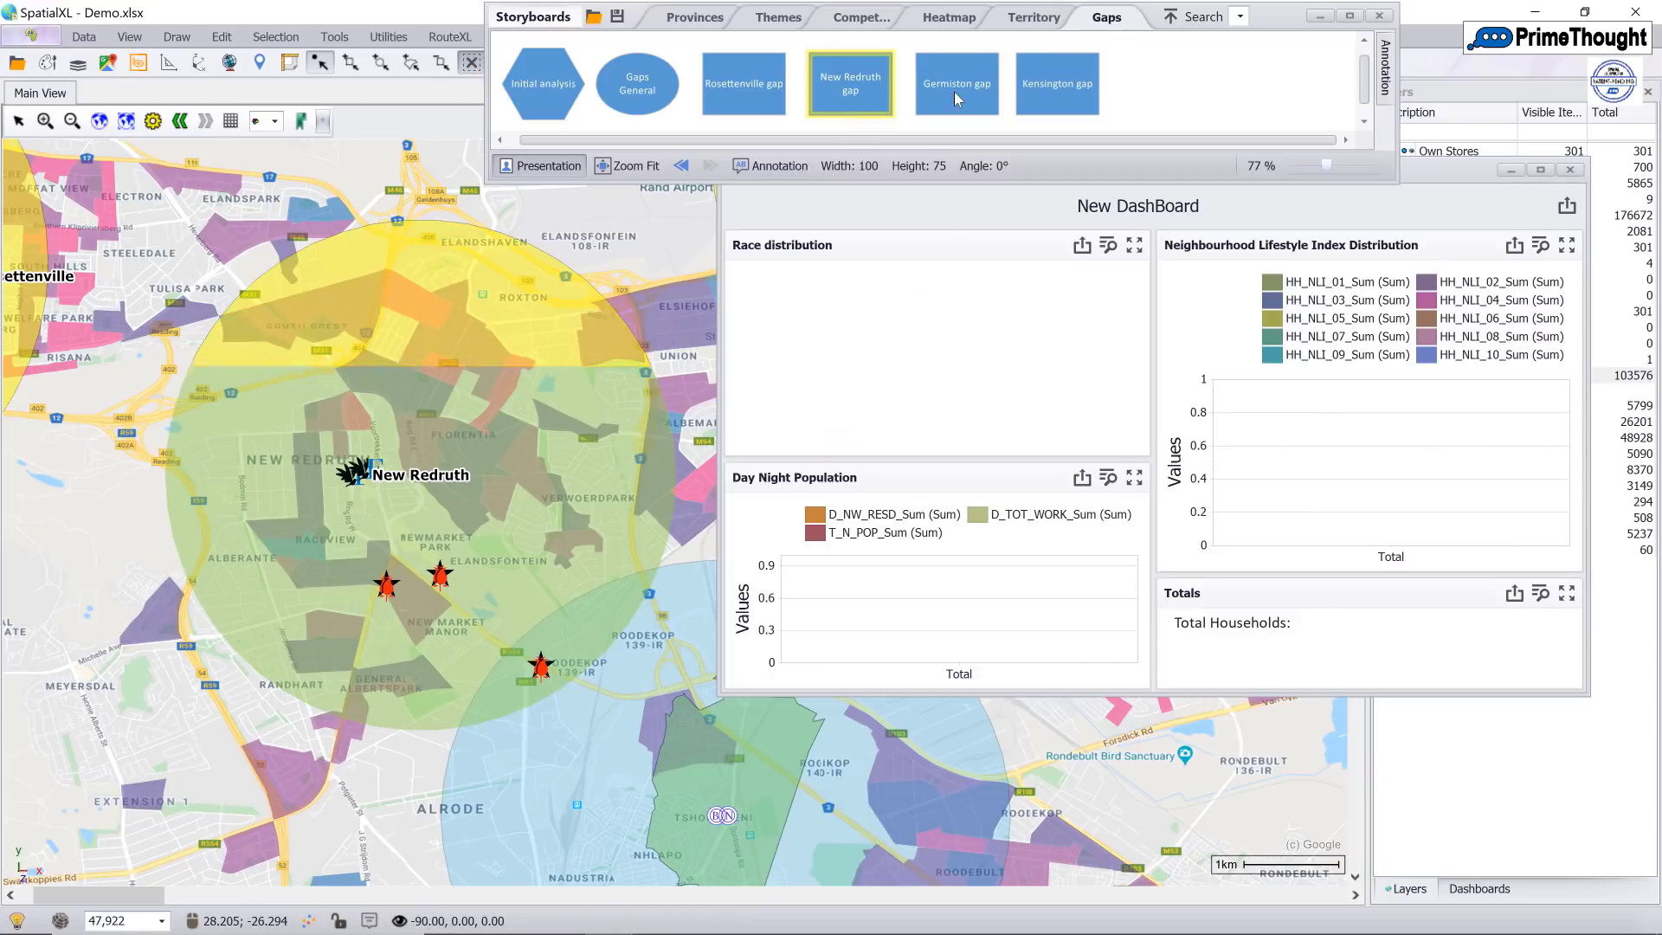
left_click(345, 314)
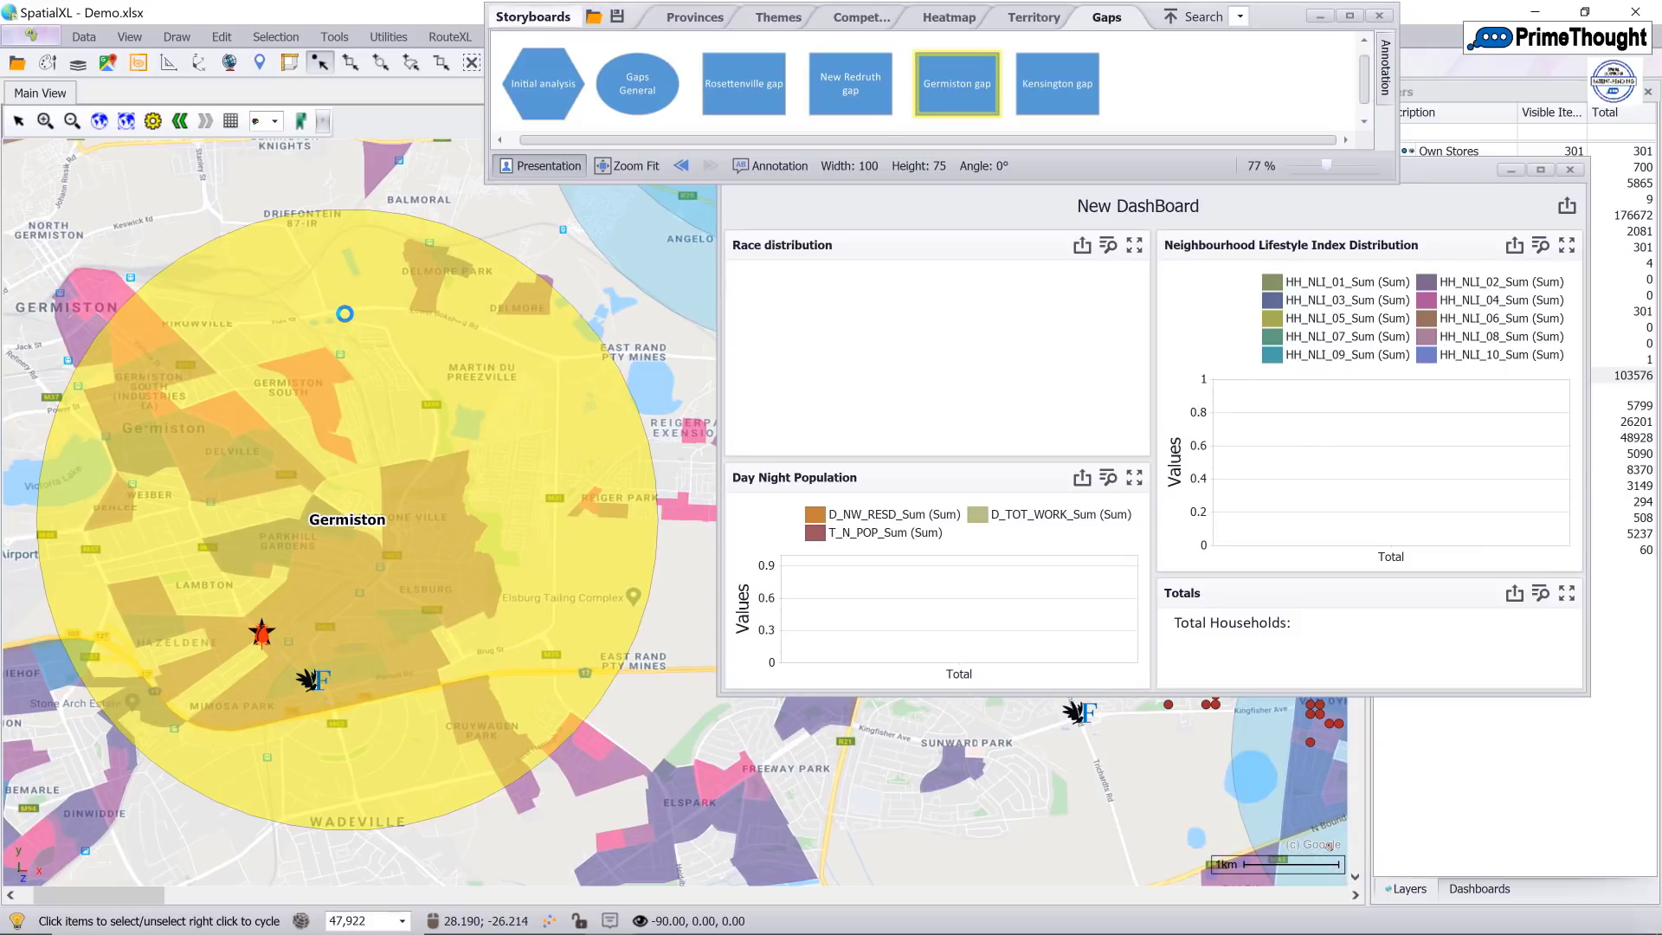
left_click(471, 62)
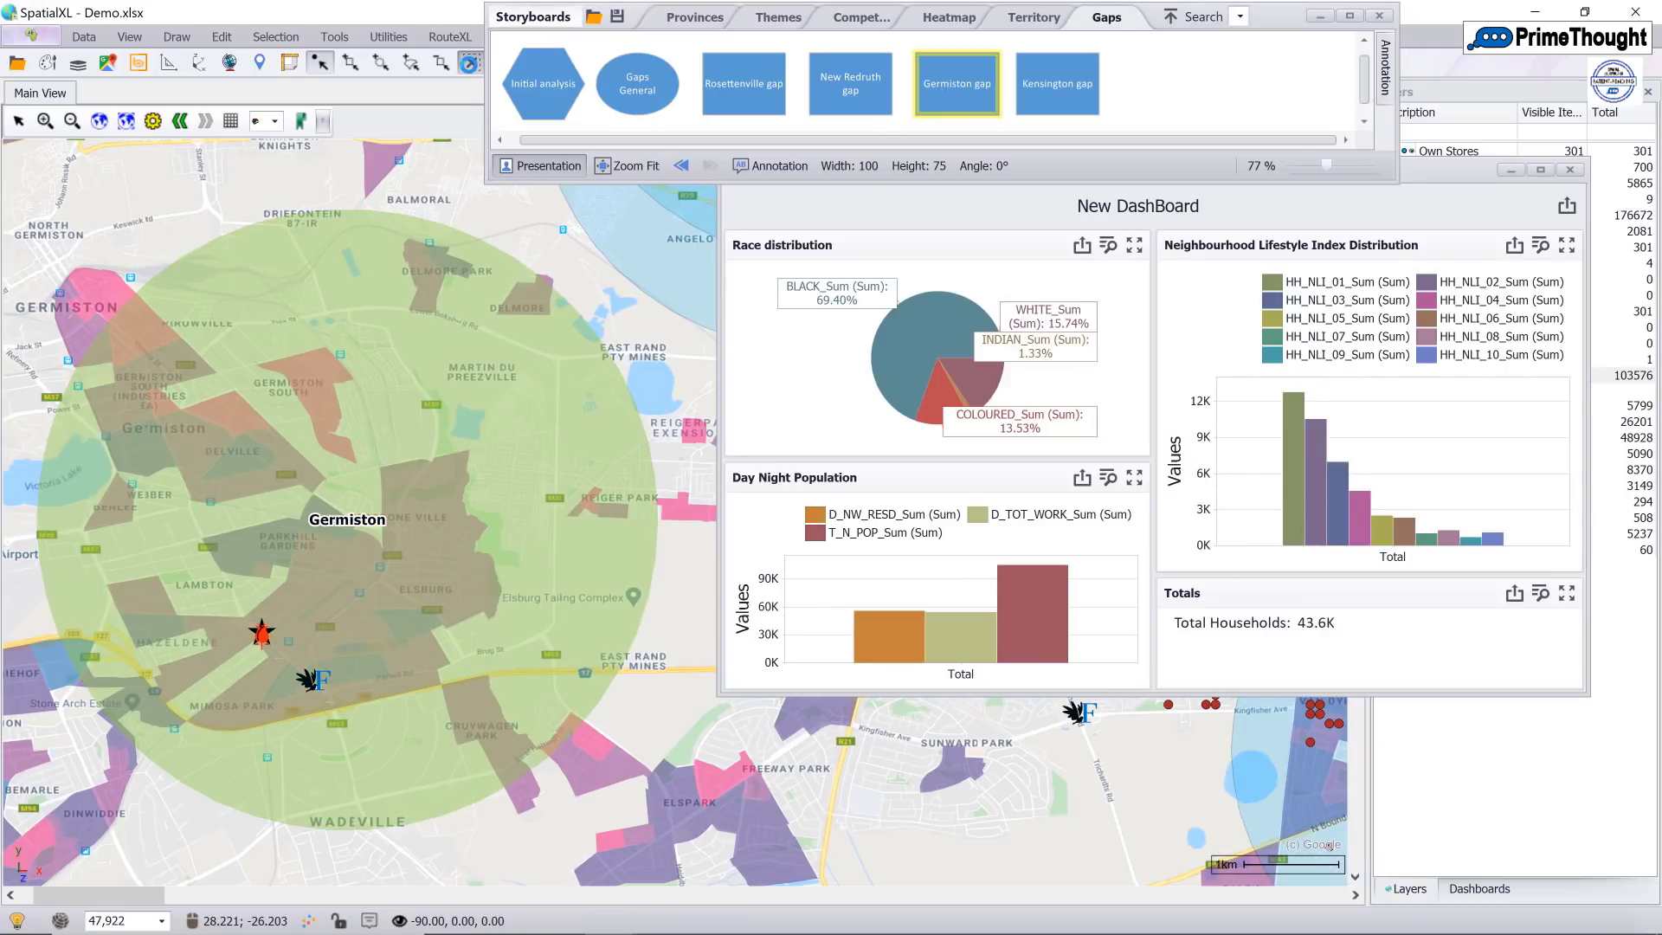
- Run Kensington gap from the storyboard and select the Kensington circle to chart its race, population and lifestyle distribution
left_click(1049, 93)
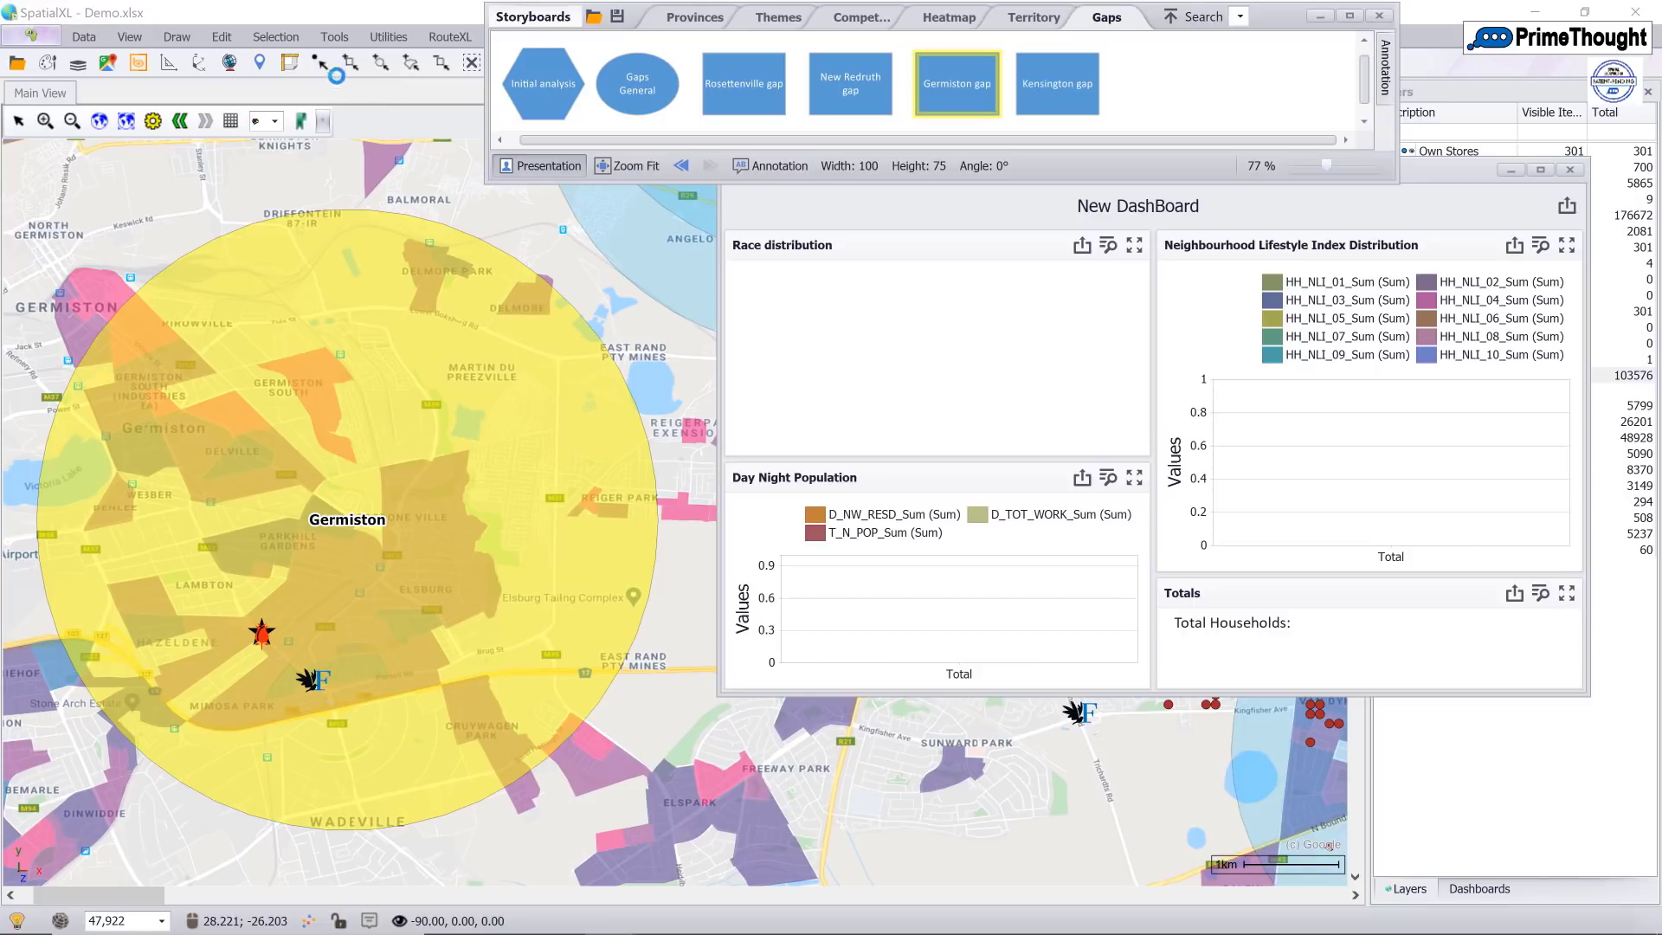
left_click(320, 64)
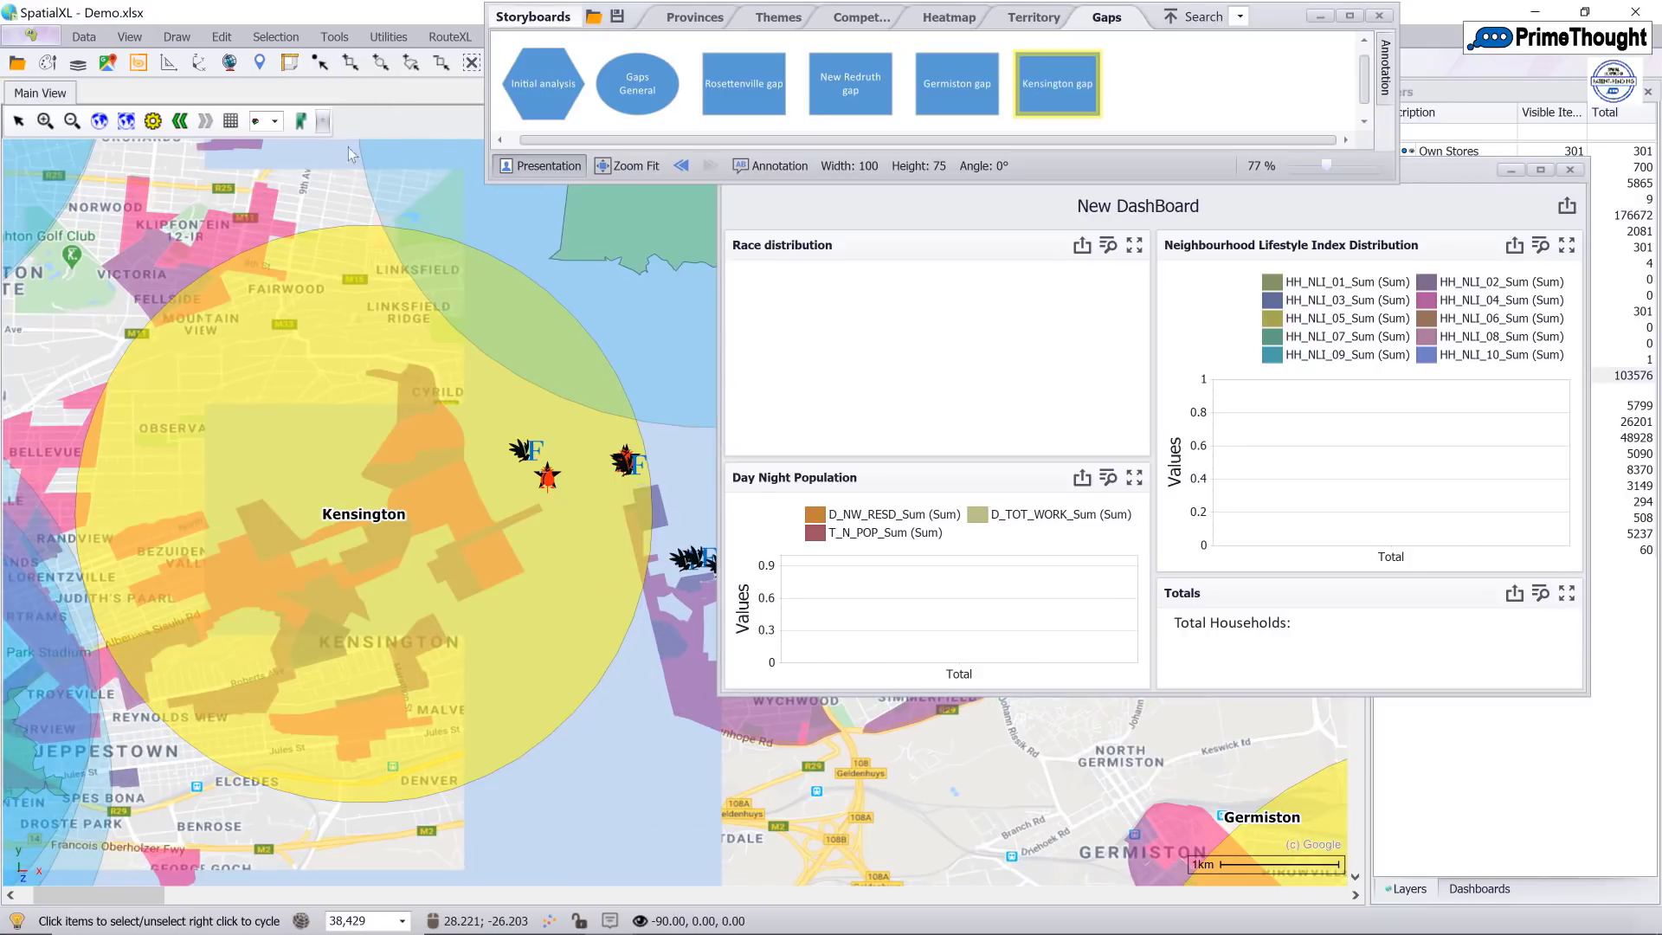
left_click(487, 387)
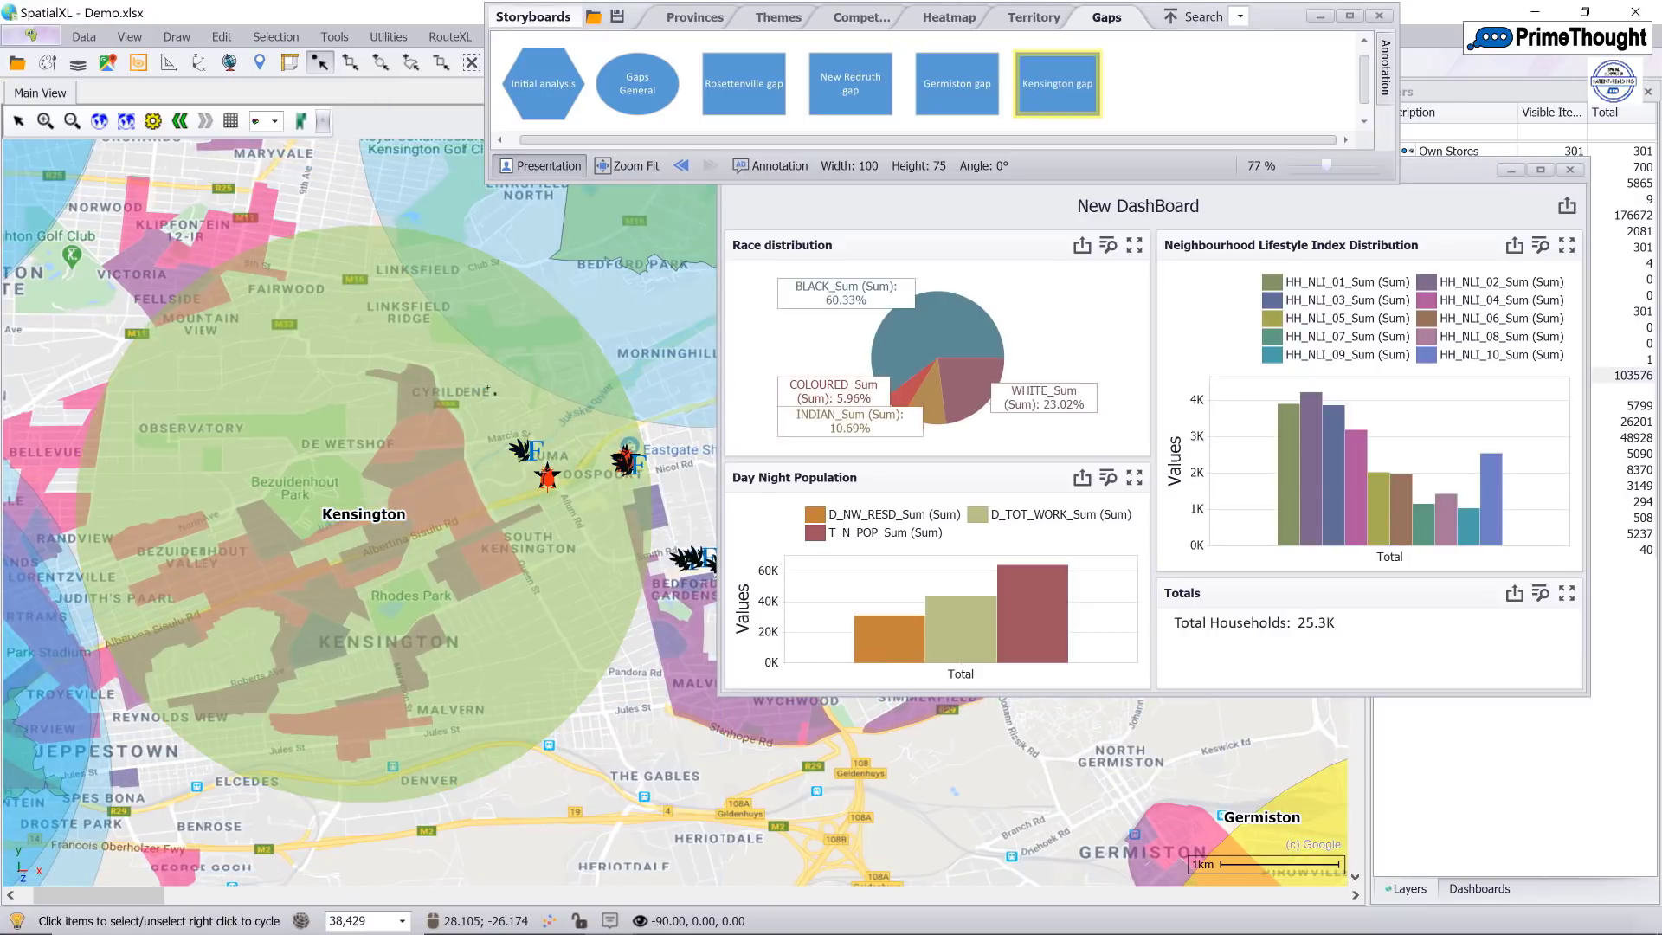